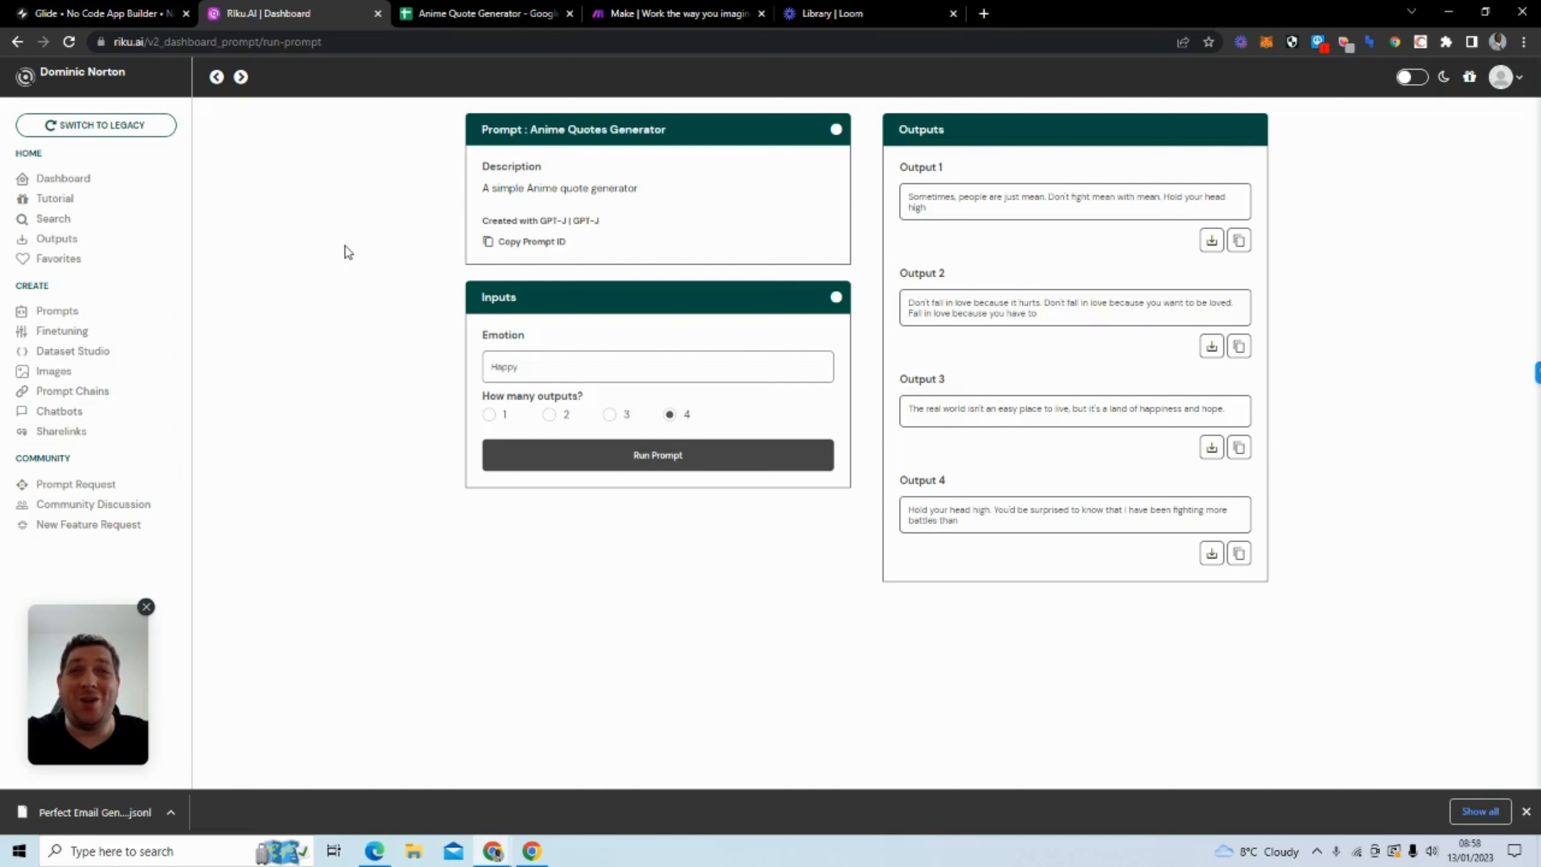
# View the riku.ai homepage in a separate browser tab, close it, and dismiss the downloads bar.
pyautogui.click(984, 15)
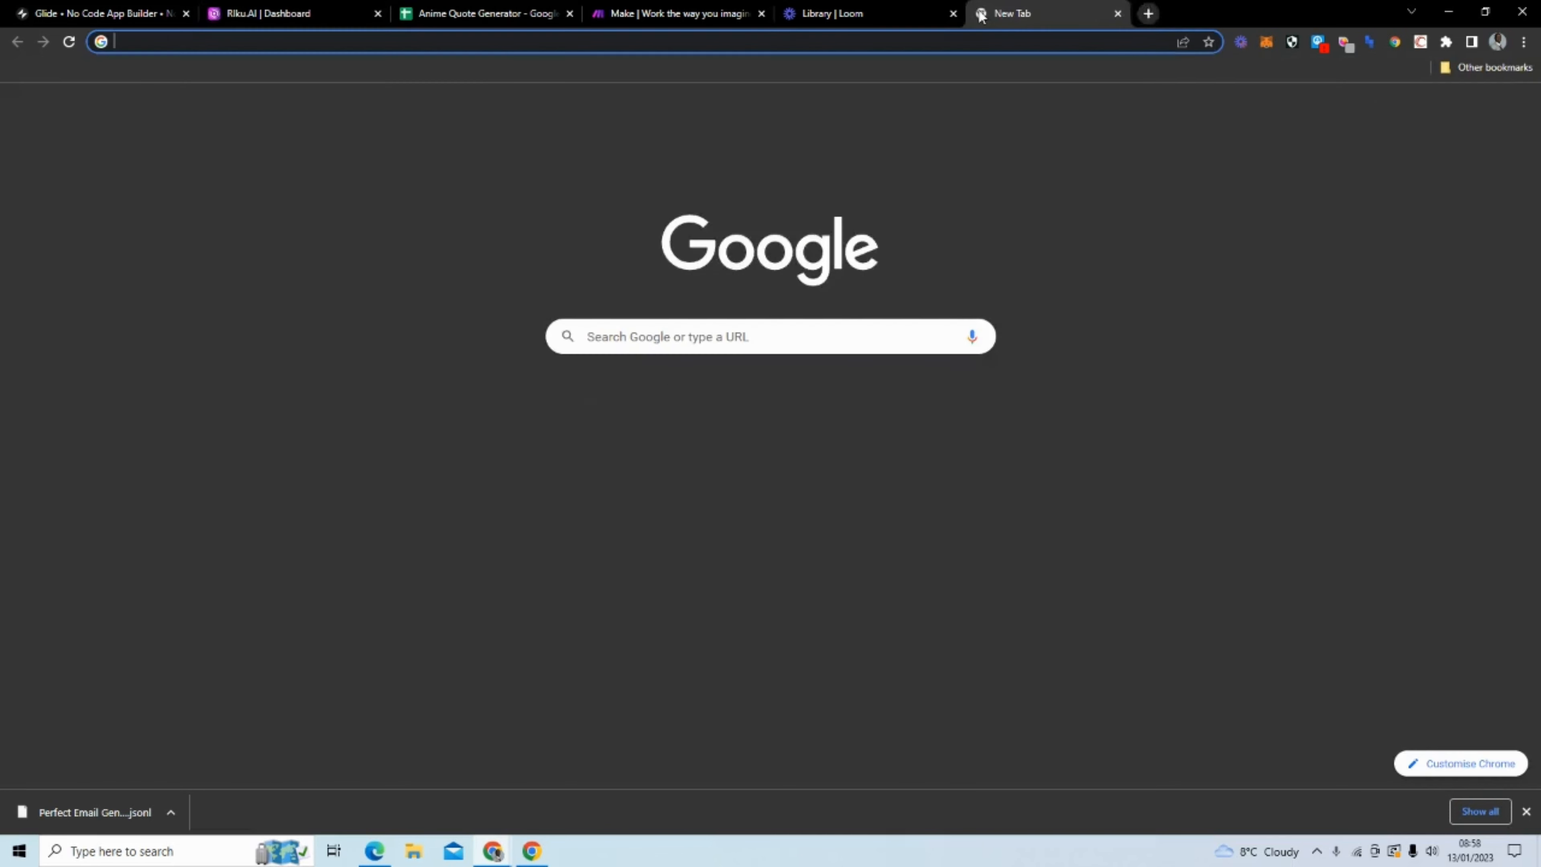
pyautogui.write('rik')
pyautogui.press('Return')
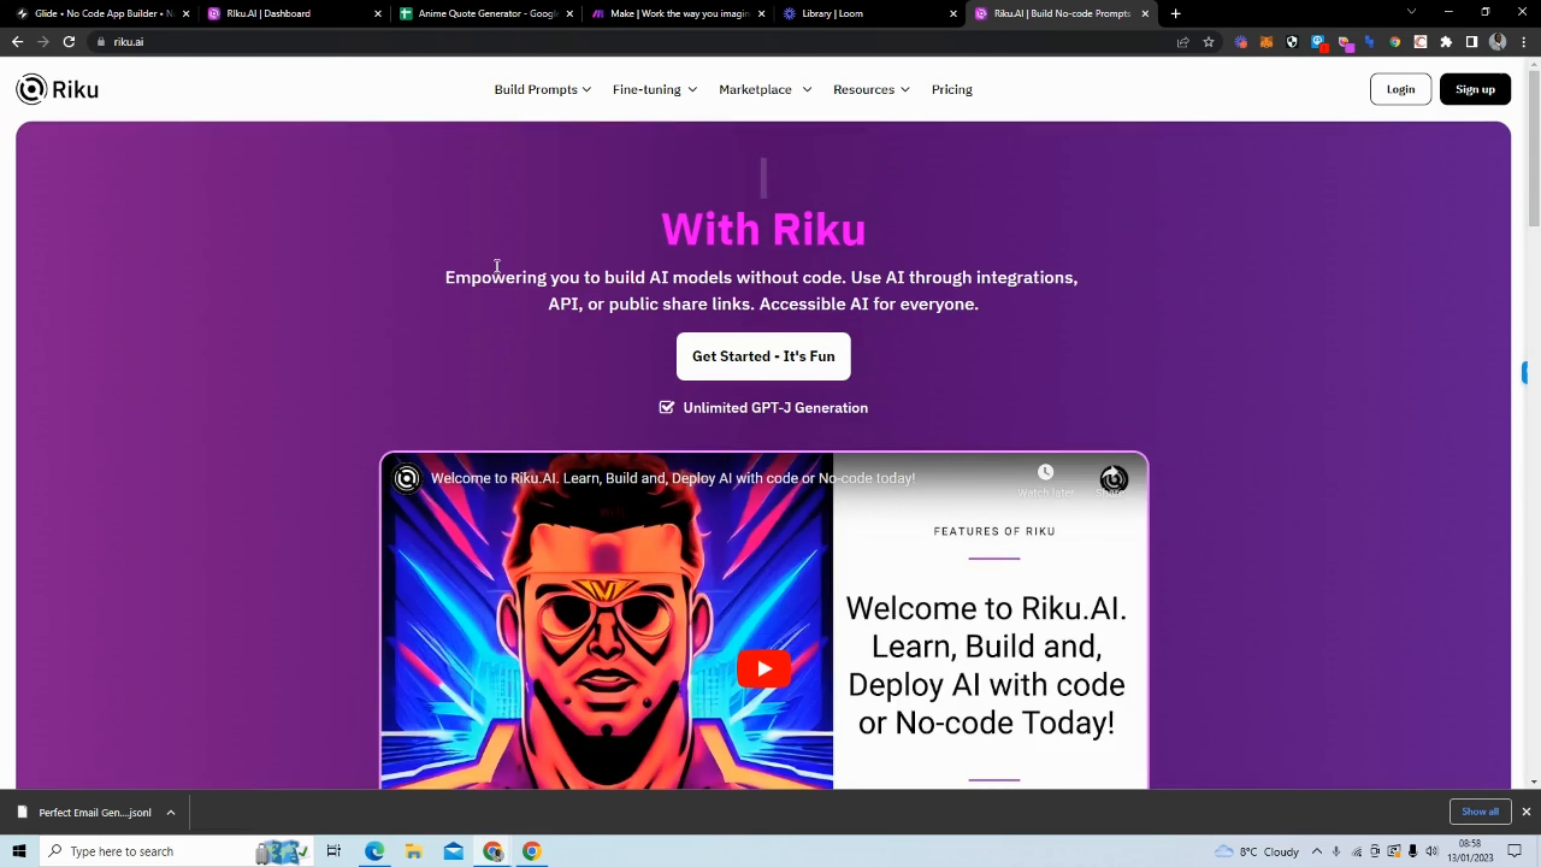
pyautogui.click(1144, 13)
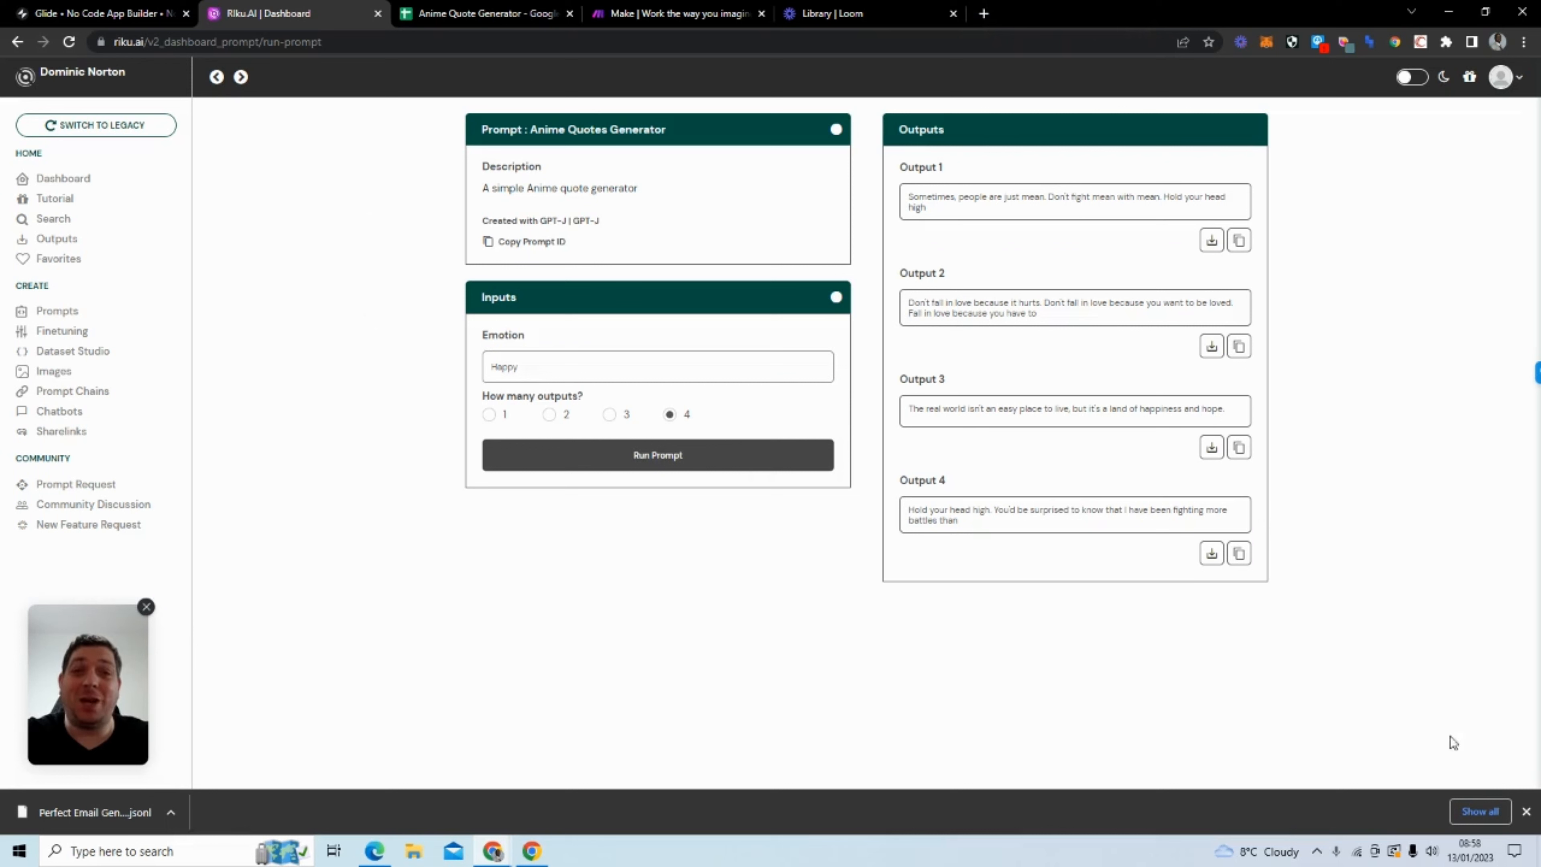
pyautogui.click(1527, 811)
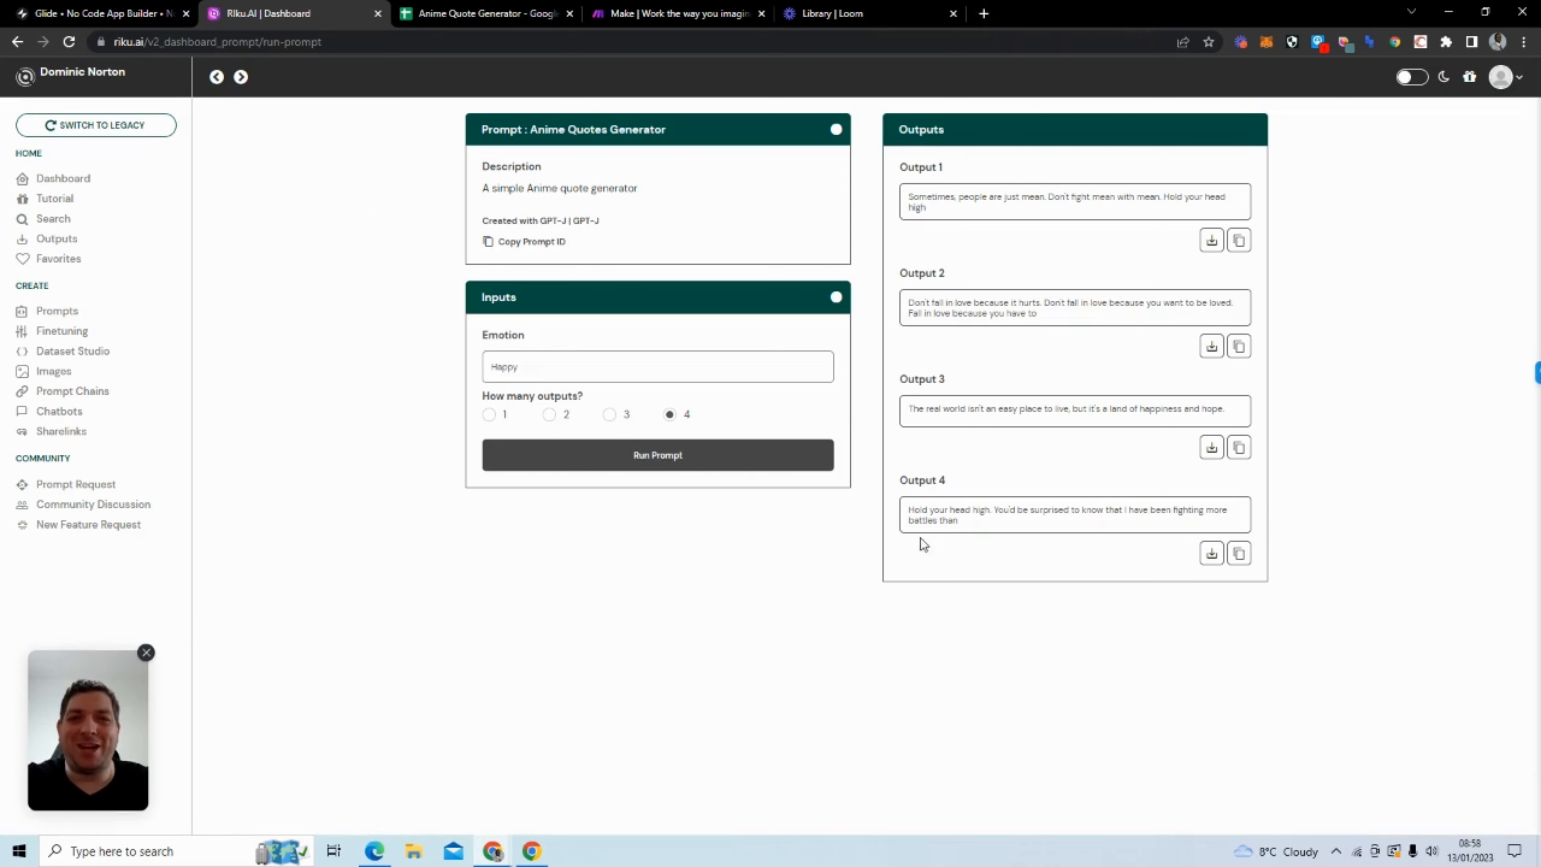
# Run the Anime Quotes Generator prompt with the emotion set to "Angry".
pyautogui.click(519, 358)
pyautogui.moveTo(519, 358); pyautogui.dragTo(493, 365)
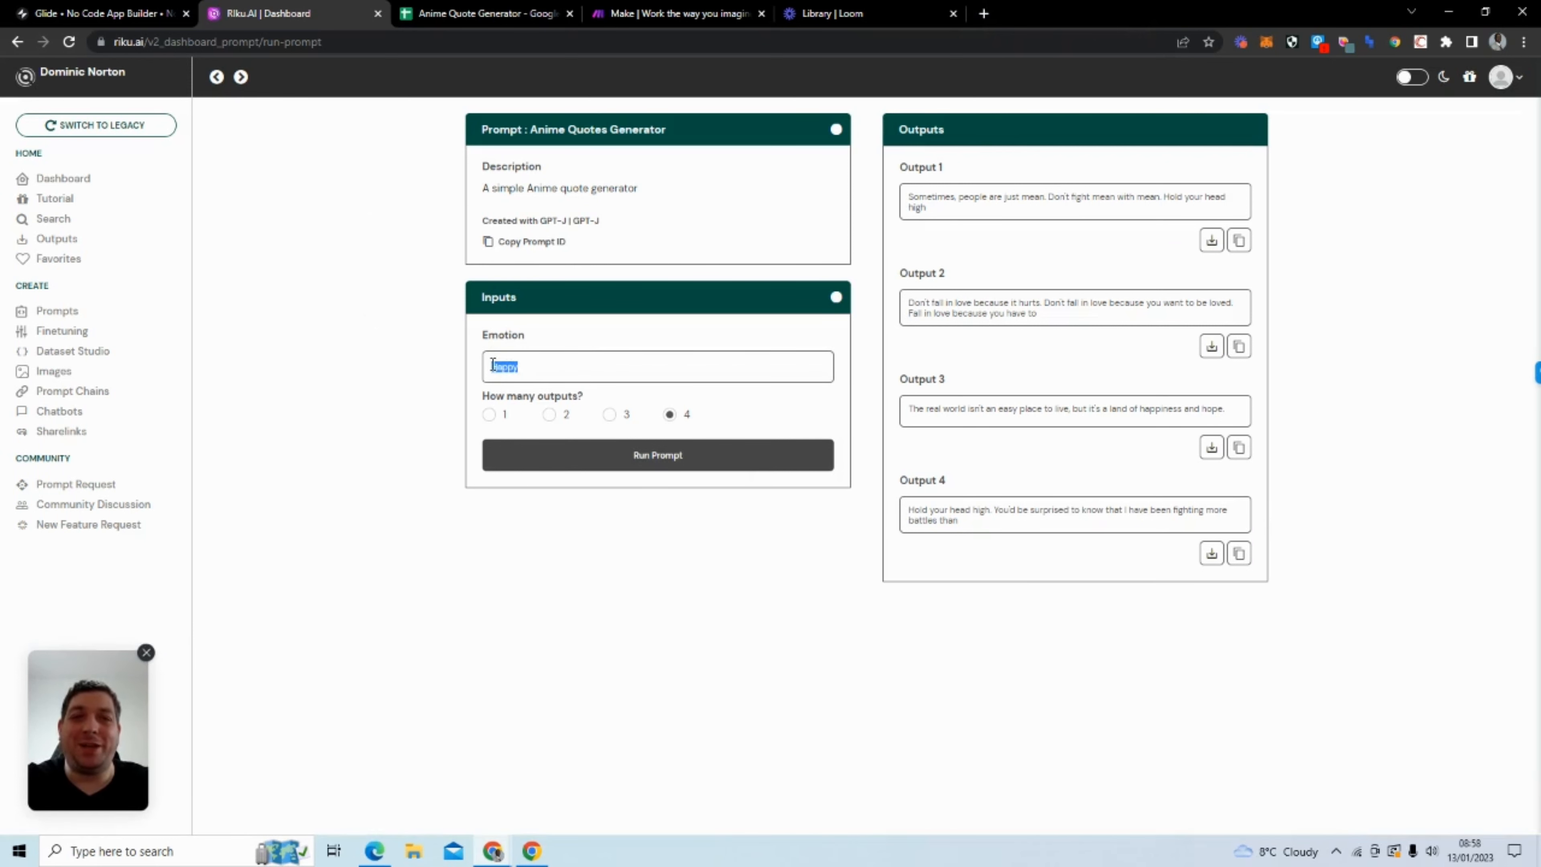
pyautogui.press('BackSpace')
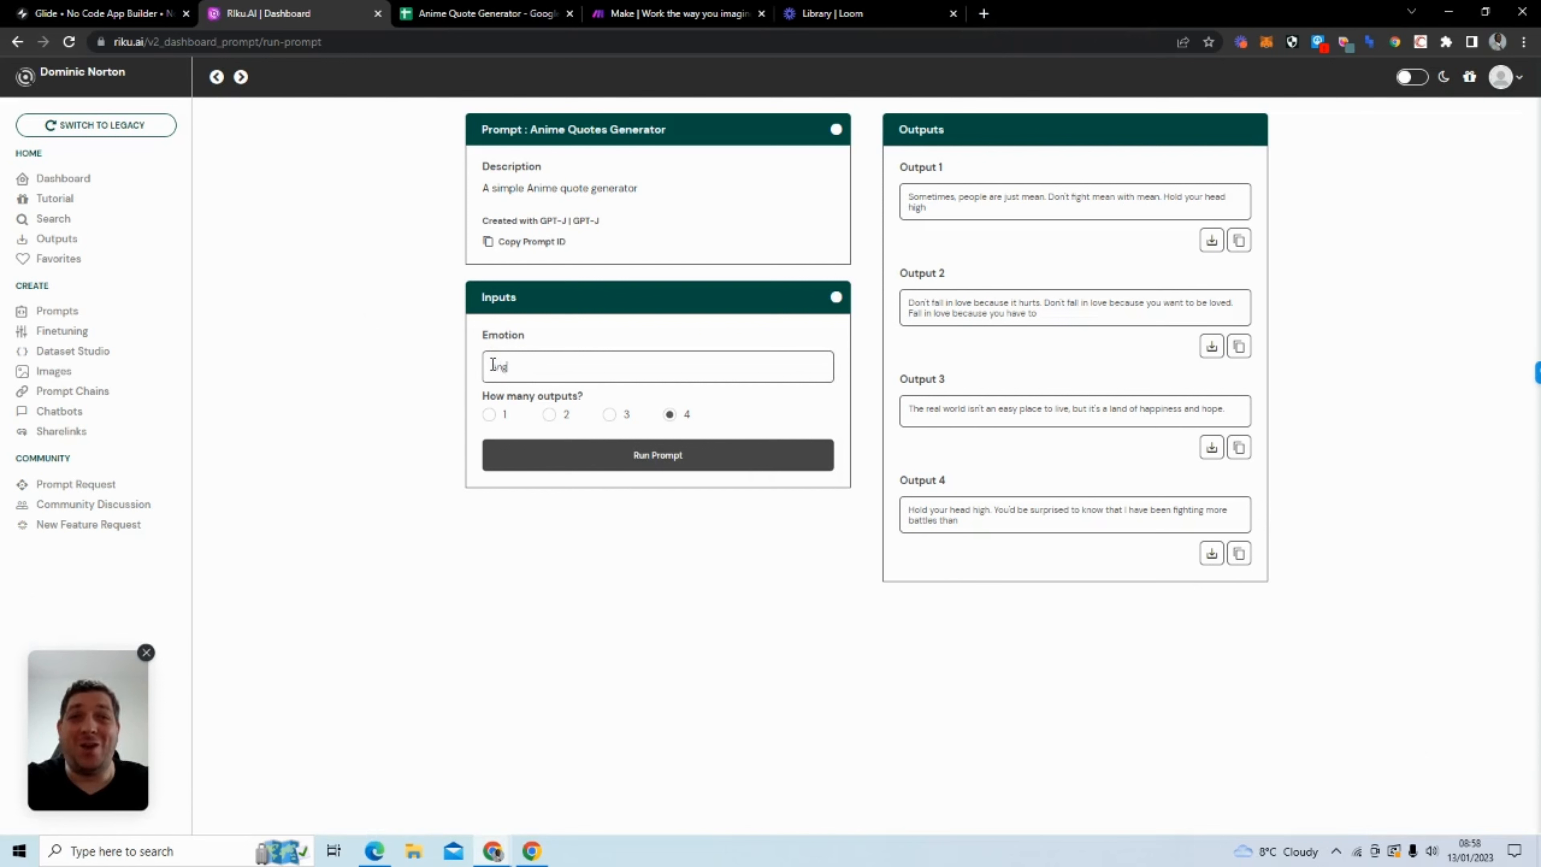
pyautogui.click(592, 455)
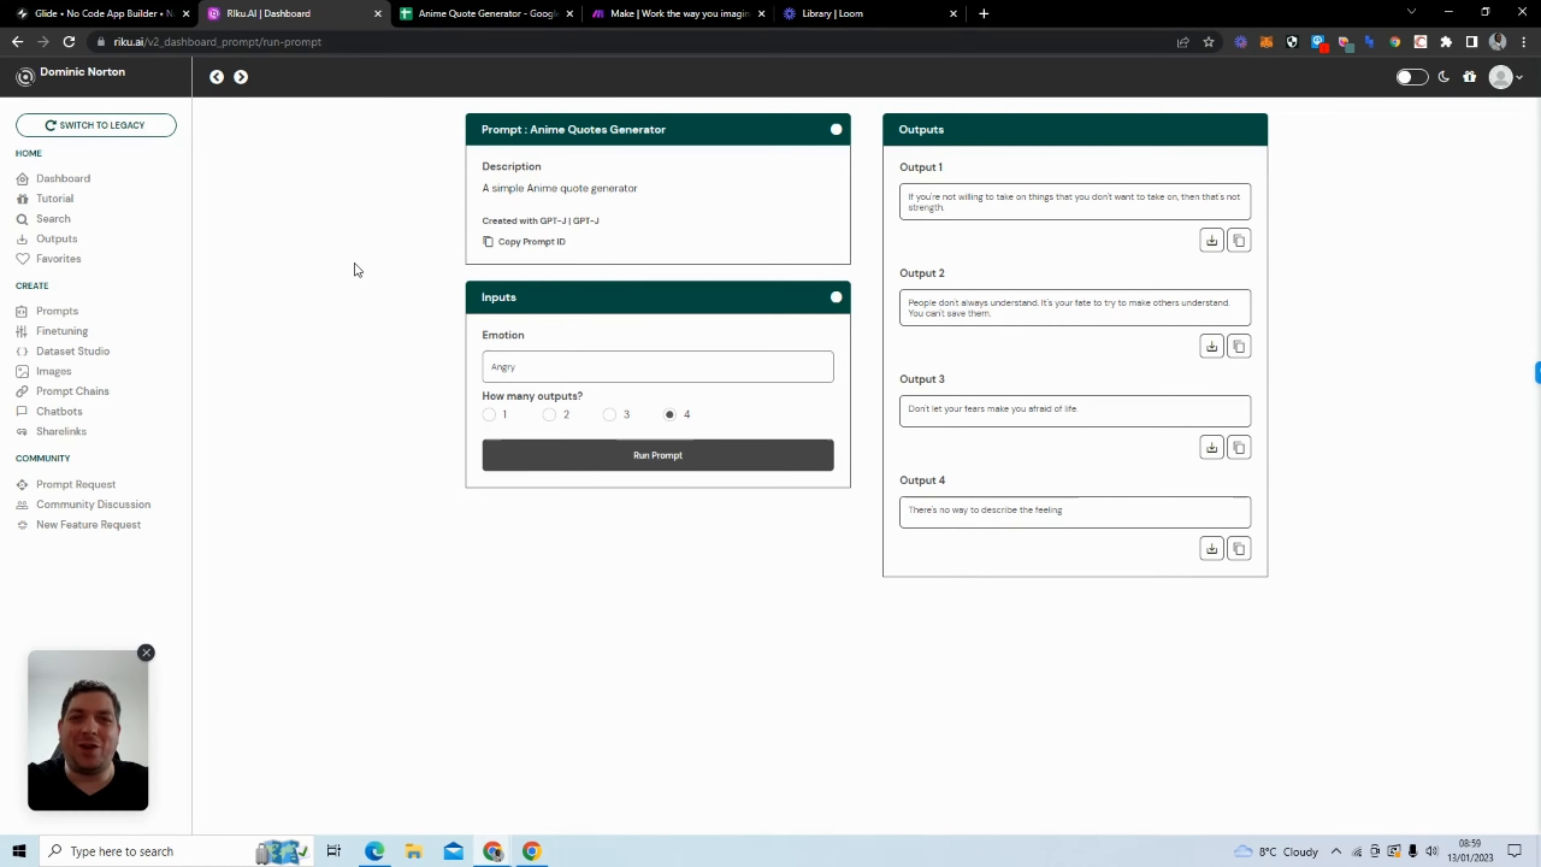
# Review the Glide homepage, the Anime Quote Generator Google Sheet and the Make homepage.
pyautogui.click(104, 13)
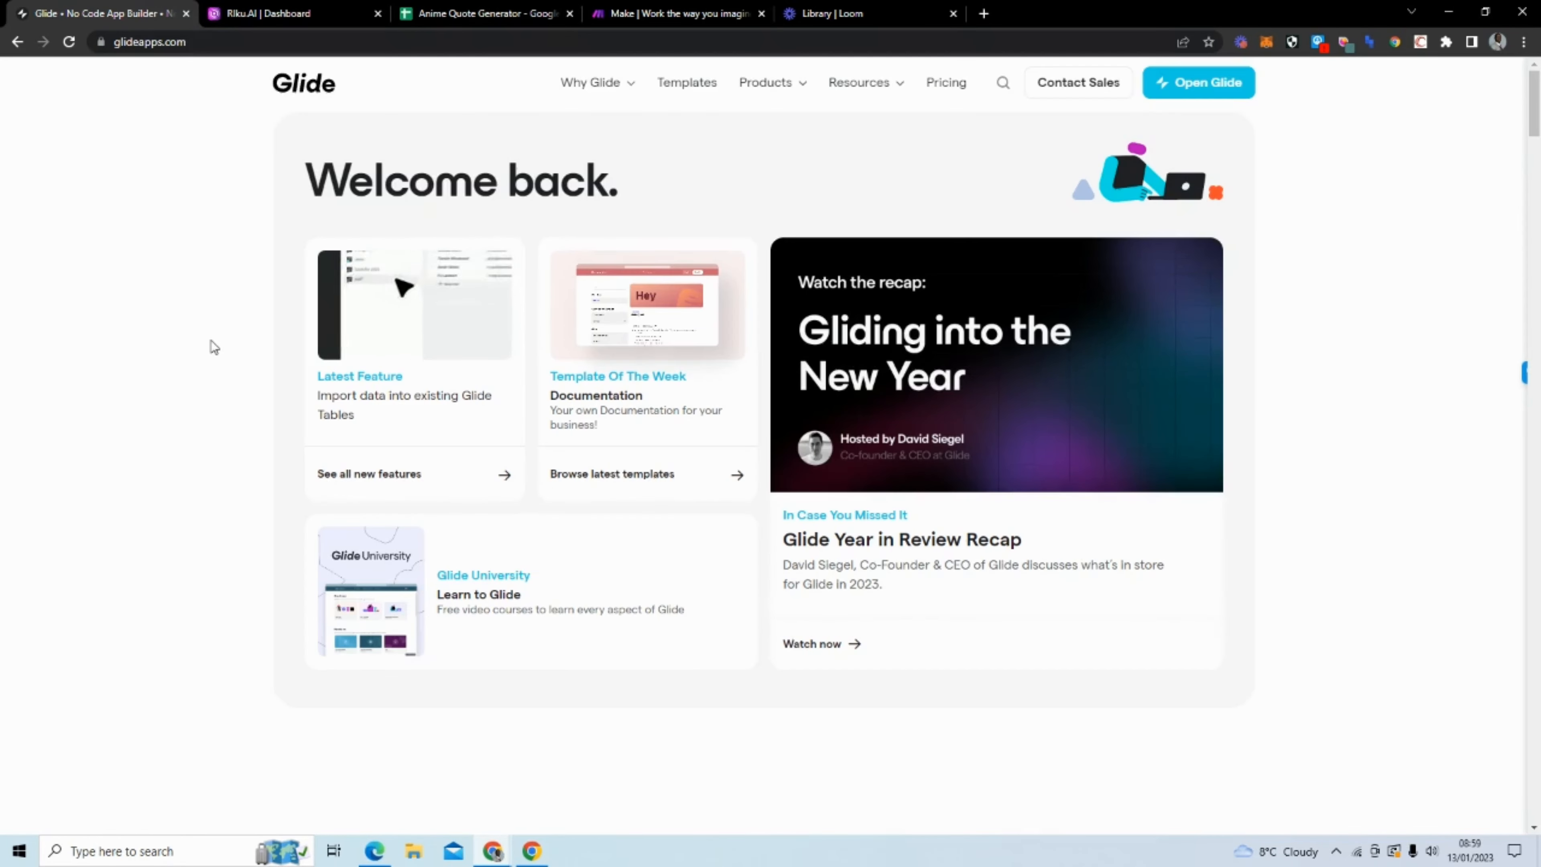
pyautogui.scroll(-5, 243, 241)
pyautogui.scroll(5, 250, 131)
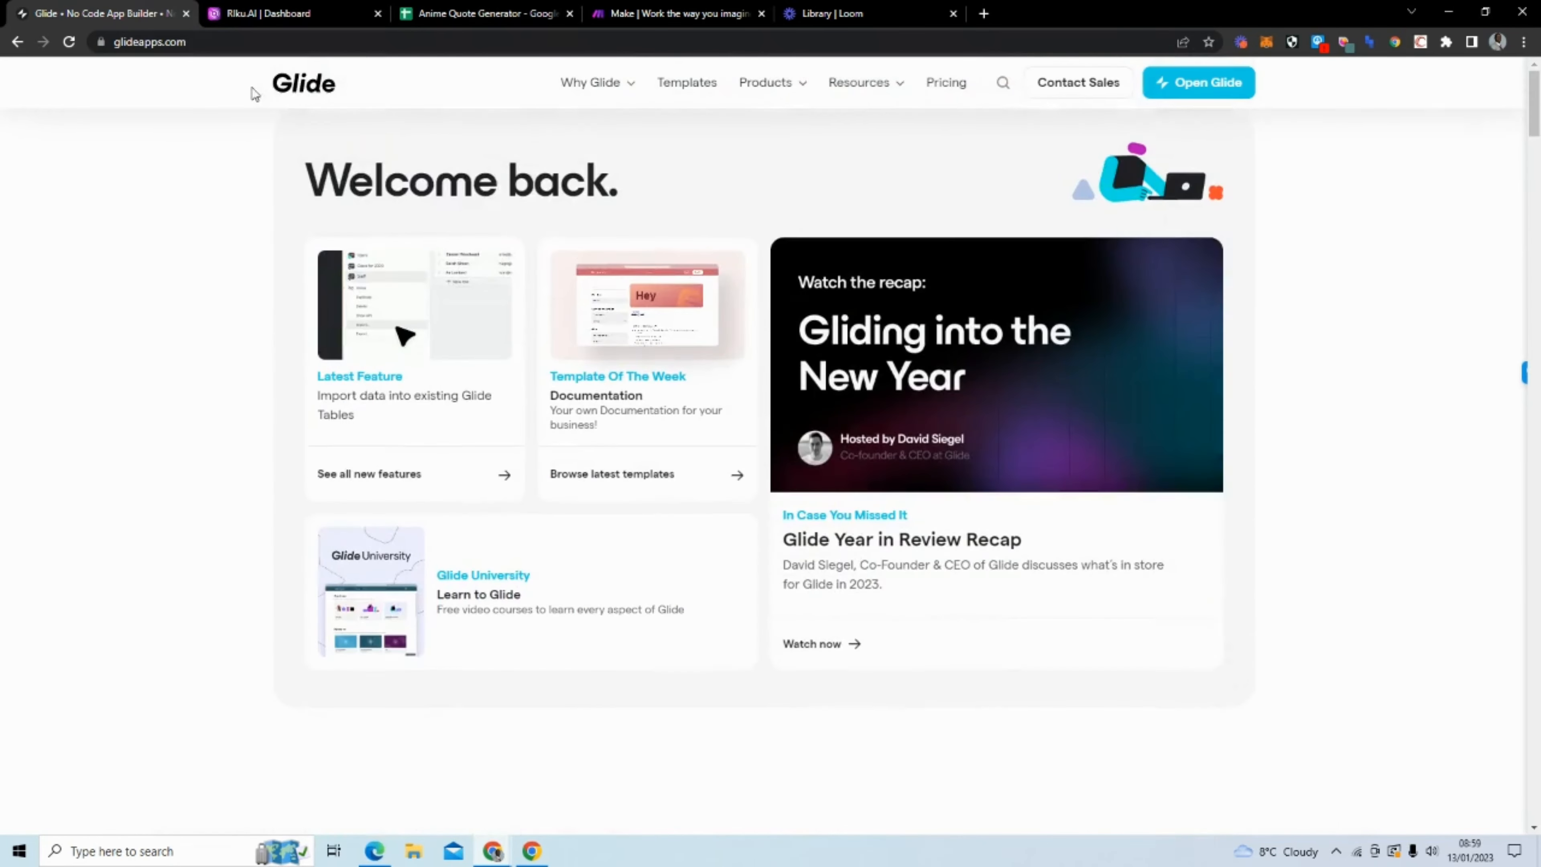
pyautogui.click(487, 15)
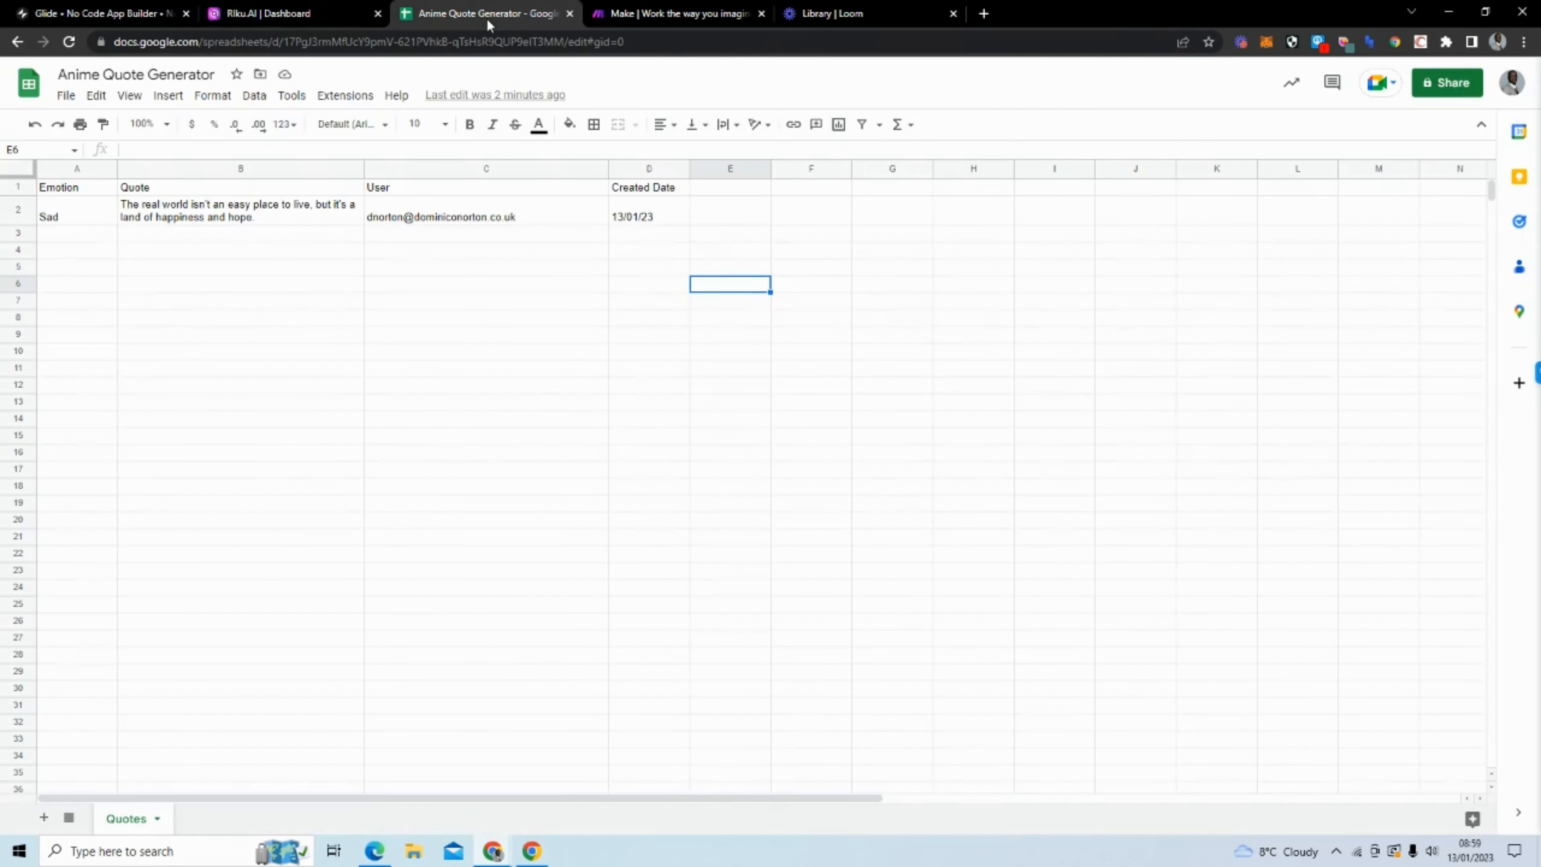
pyautogui.click(633, 15)
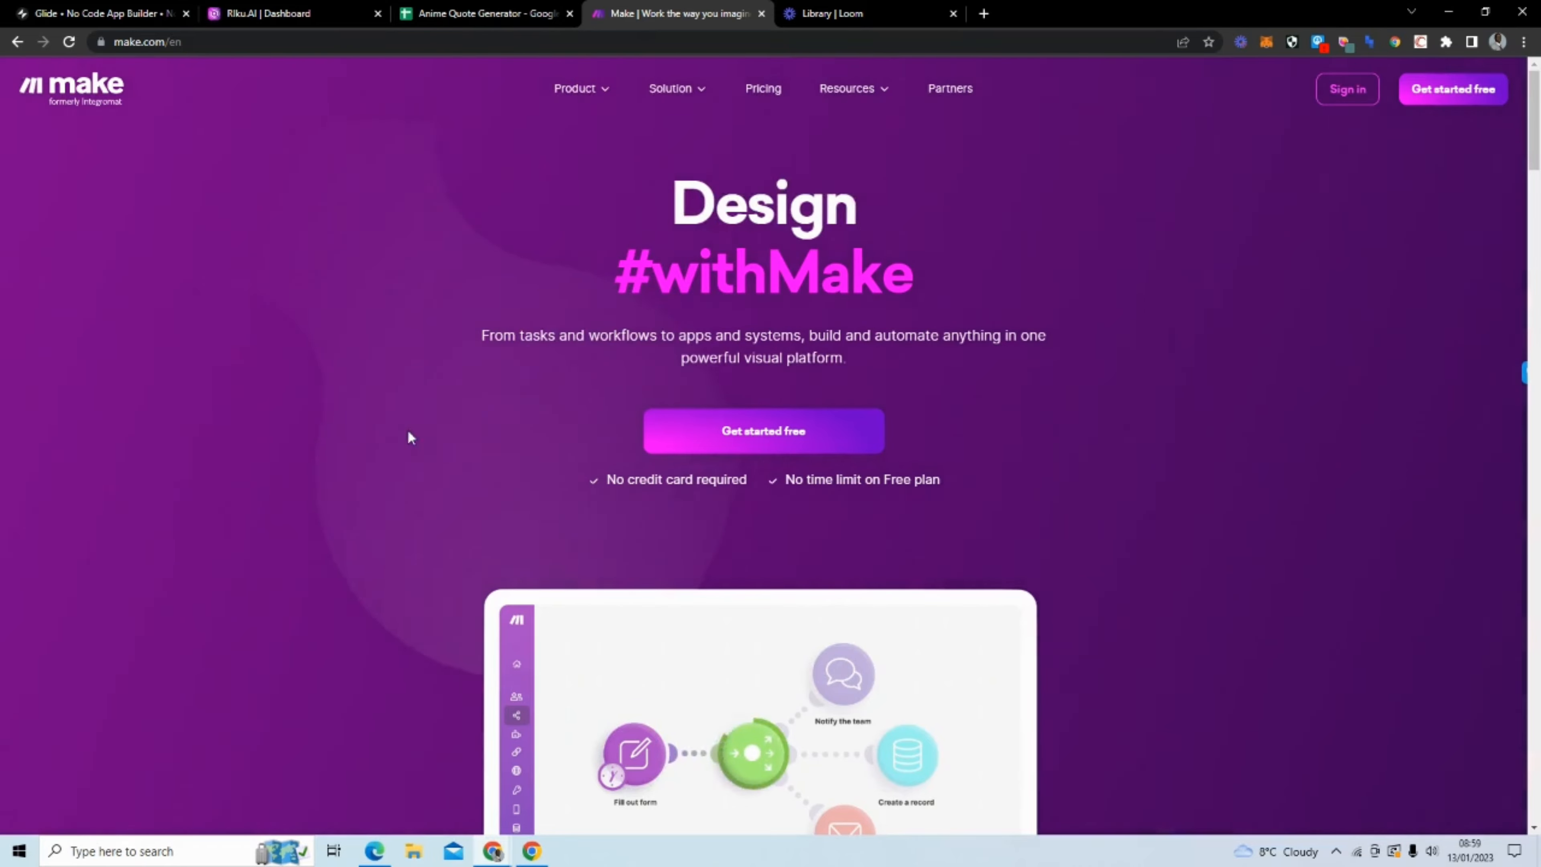
# In the Anime Quote Generator sheet, make headers A1:D1 bold at size 12 and fit the Created Date column to its text.
pyautogui.click(438, 13)
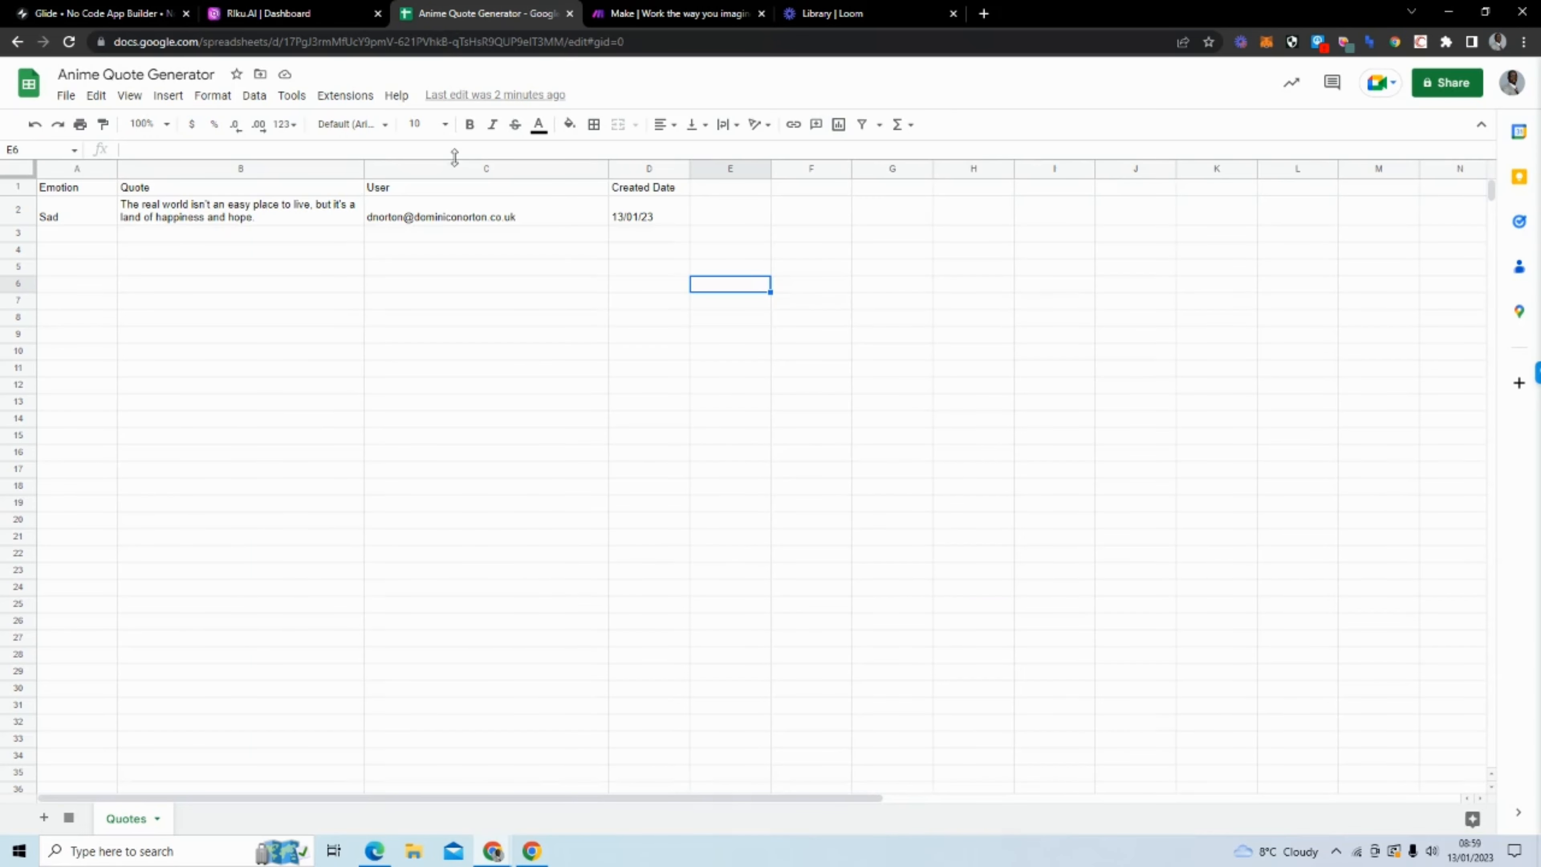
pyautogui.moveTo(622, 191); pyautogui.dragTo(423, 190)
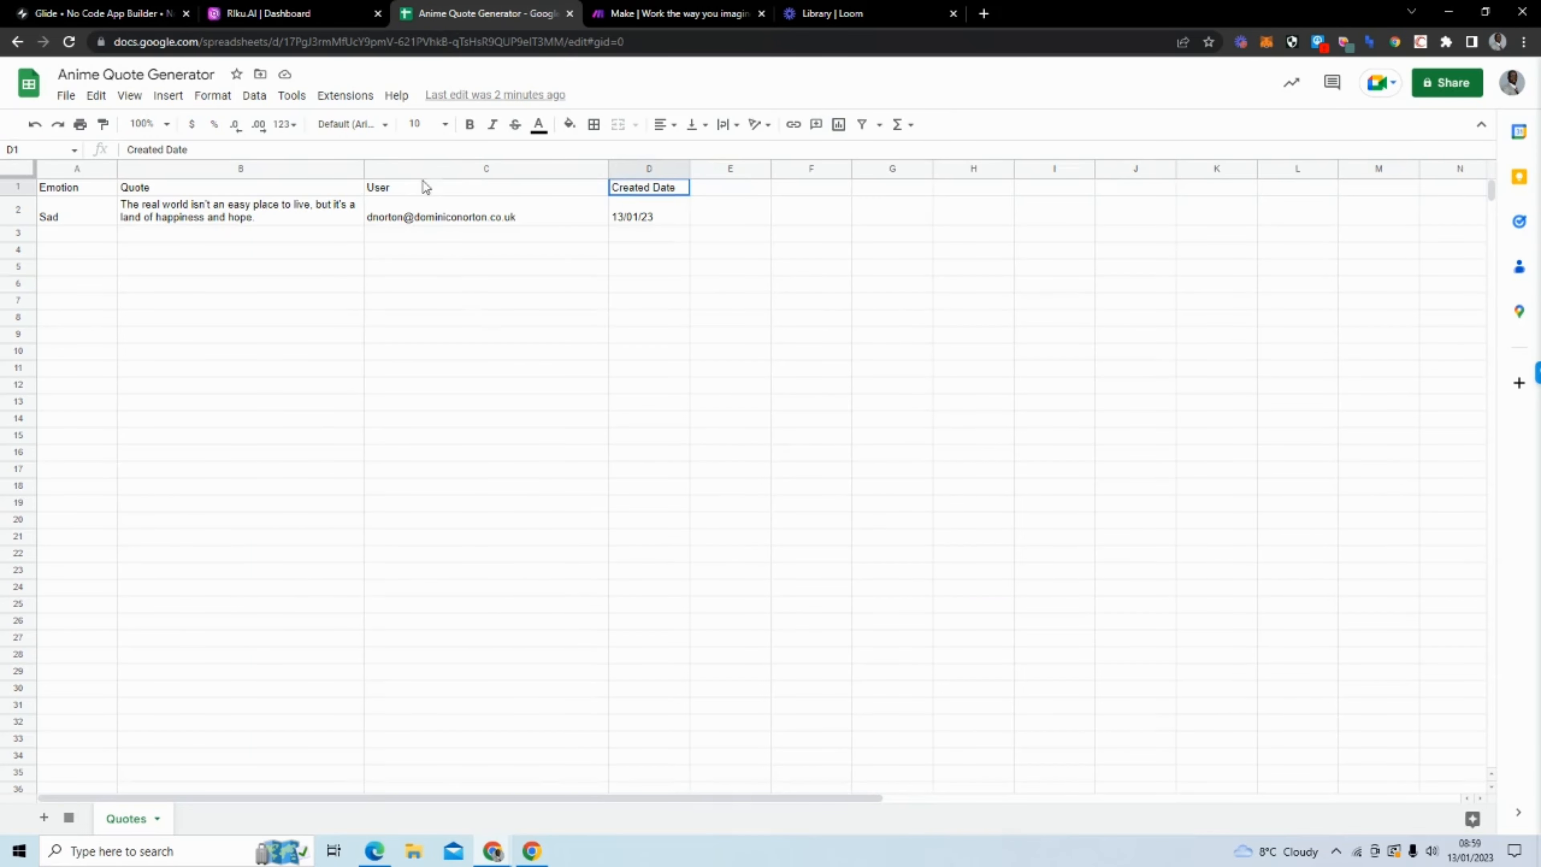
pyautogui.moveTo(108, 189); pyautogui.dragTo(631, 189)
pyautogui.click(469, 124)
pyautogui.click(444, 124)
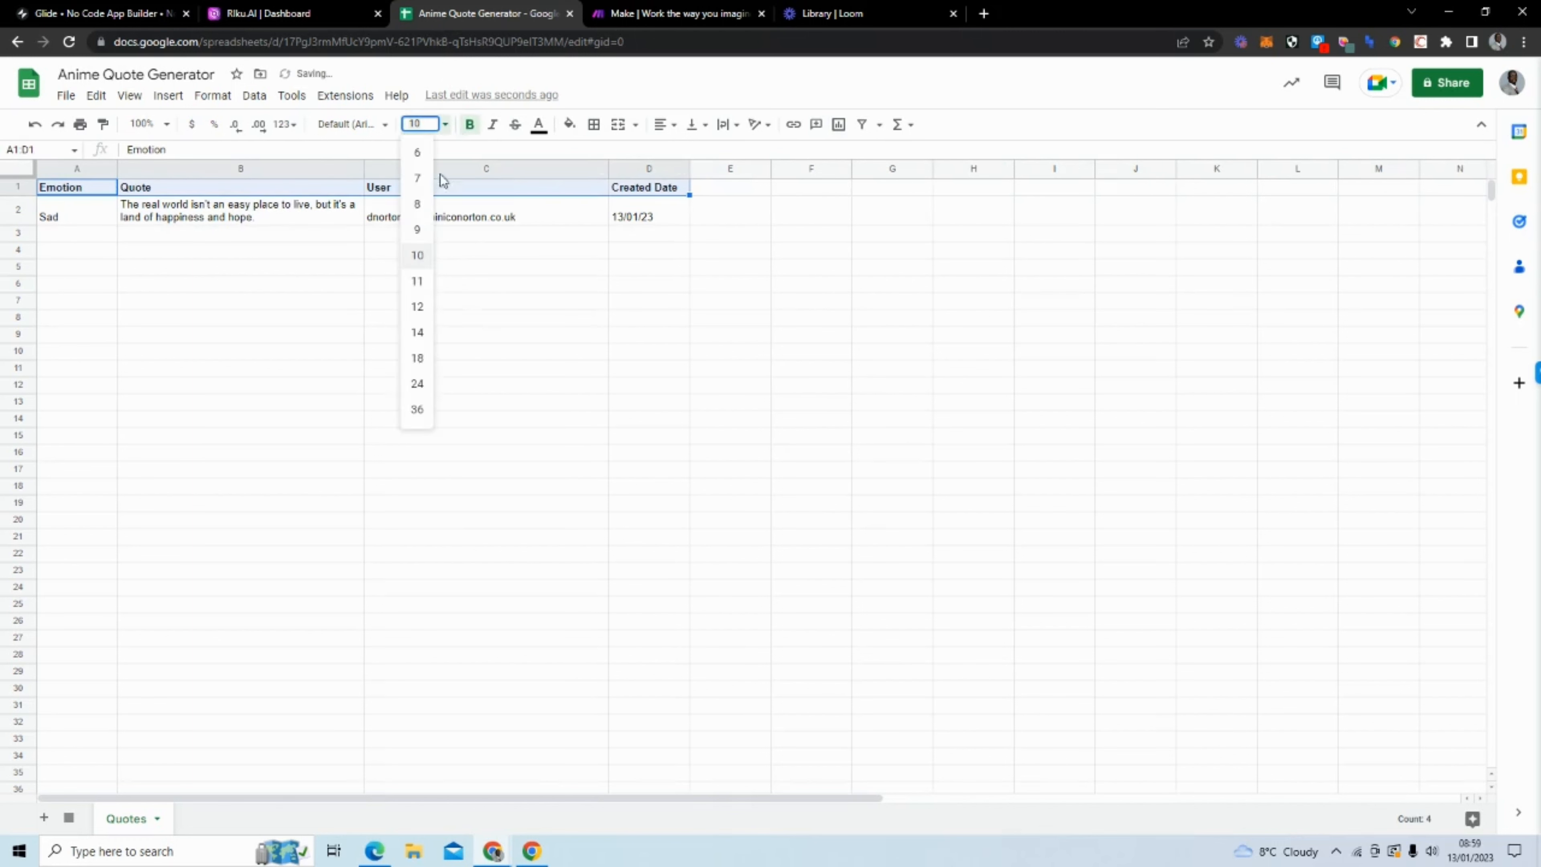
pyautogui.click(423, 304)
pyautogui.doubleClick(688, 165)
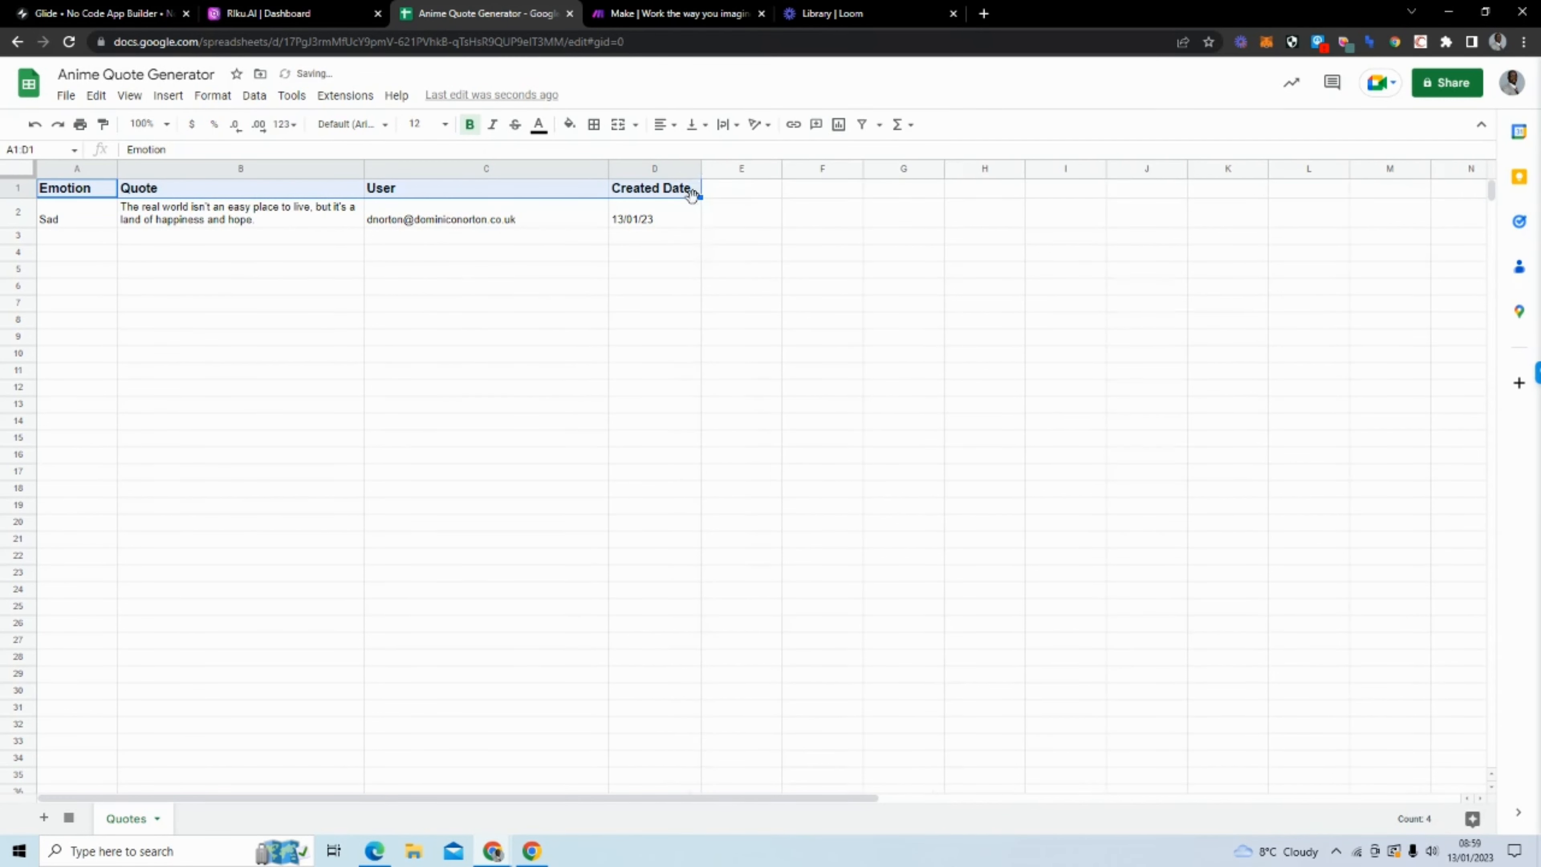
pyautogui.click(677, 271)
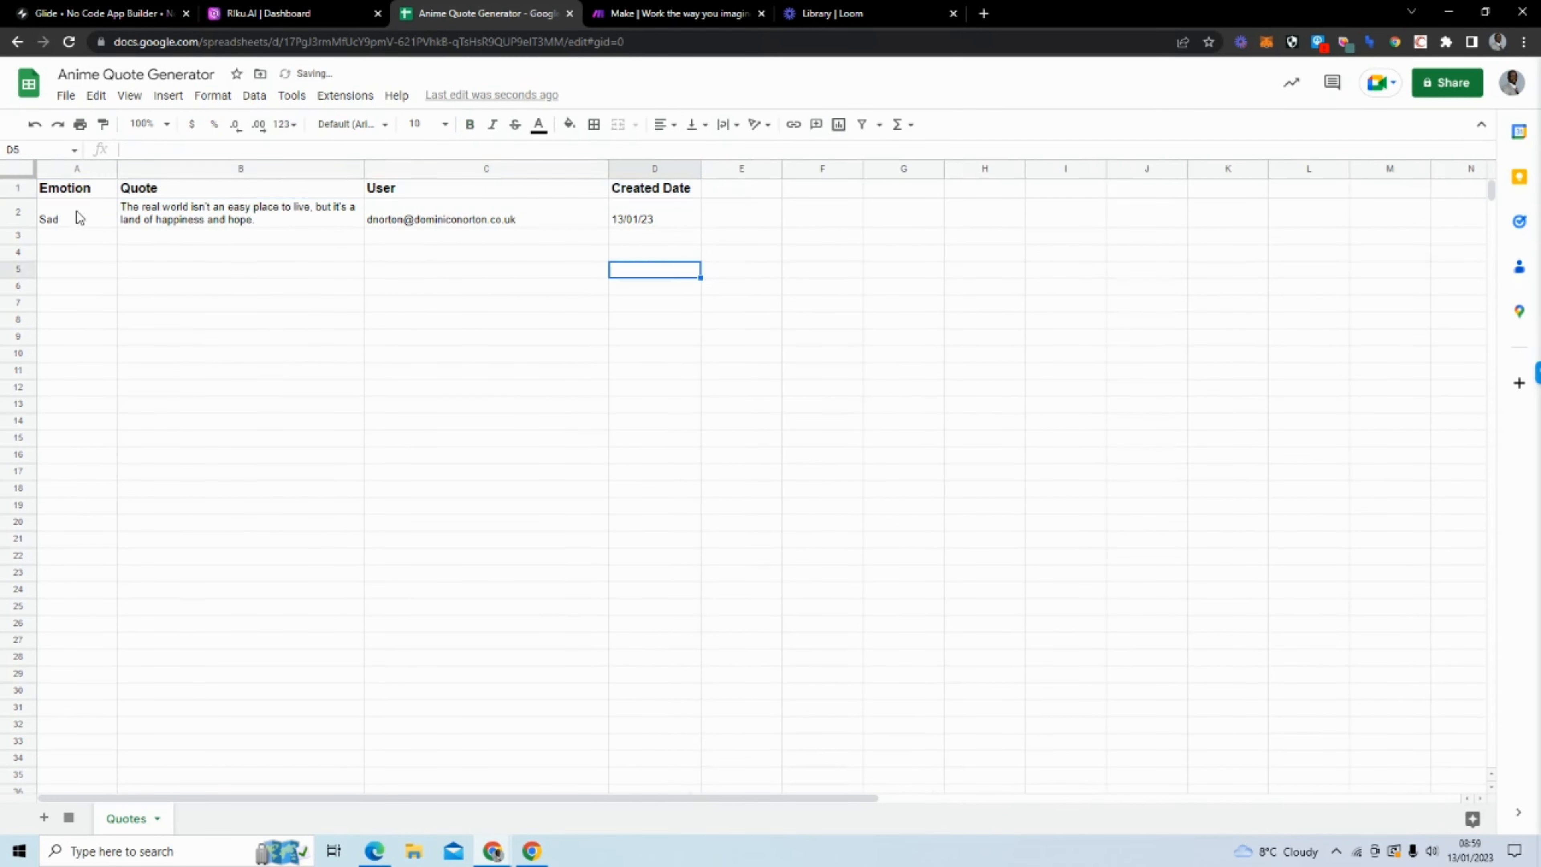
pyautogui.moveTo(77, 211); pyautogui.dragTo(651, 214)
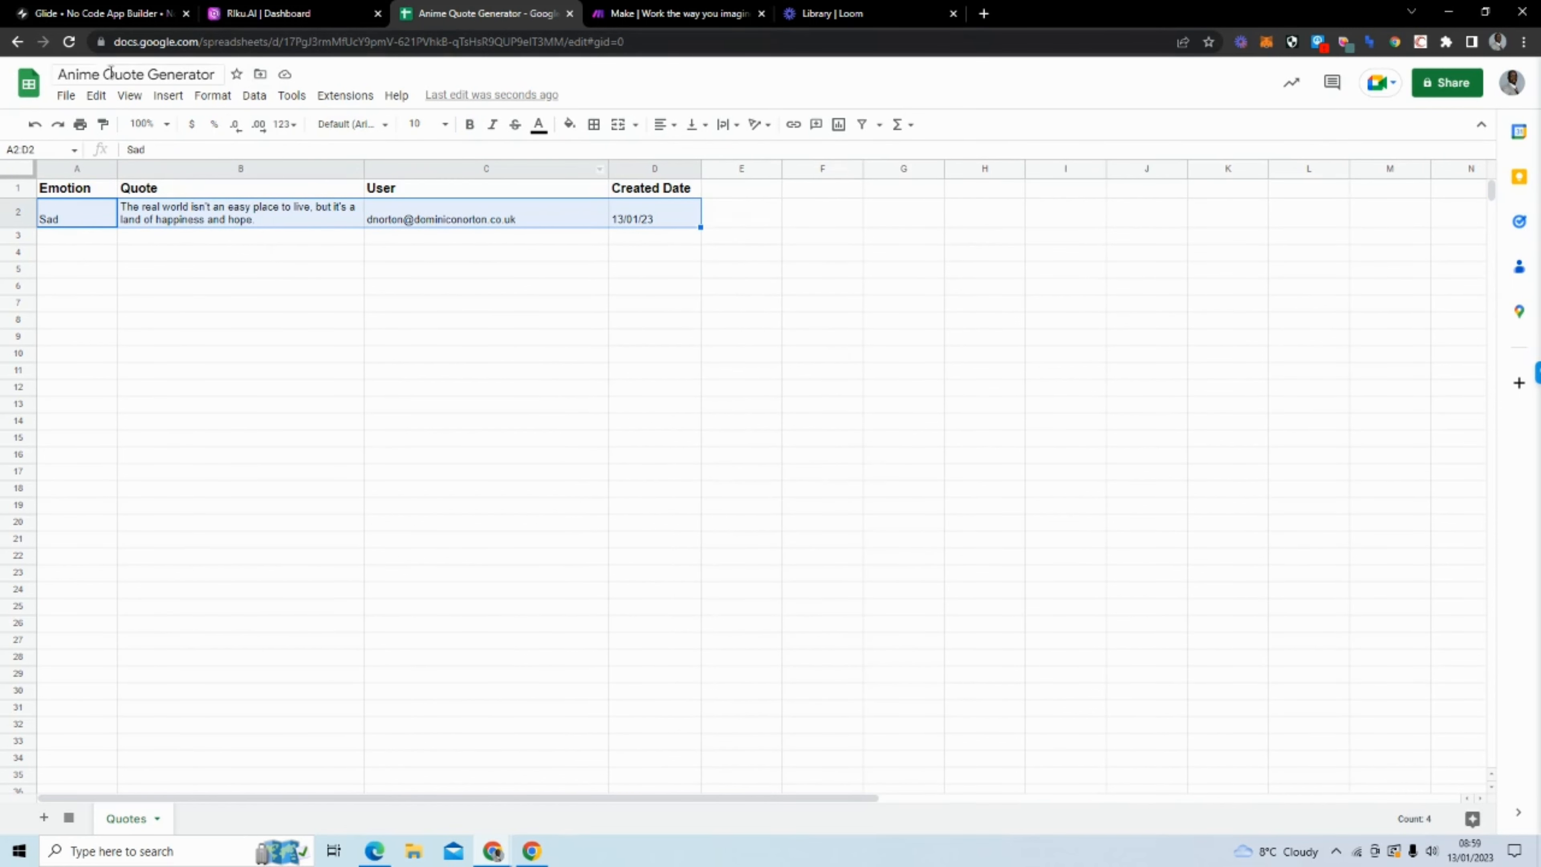
# Switch to Glide and open the projects of the MyTeam workspace.
pyautogui.click(94, 14)
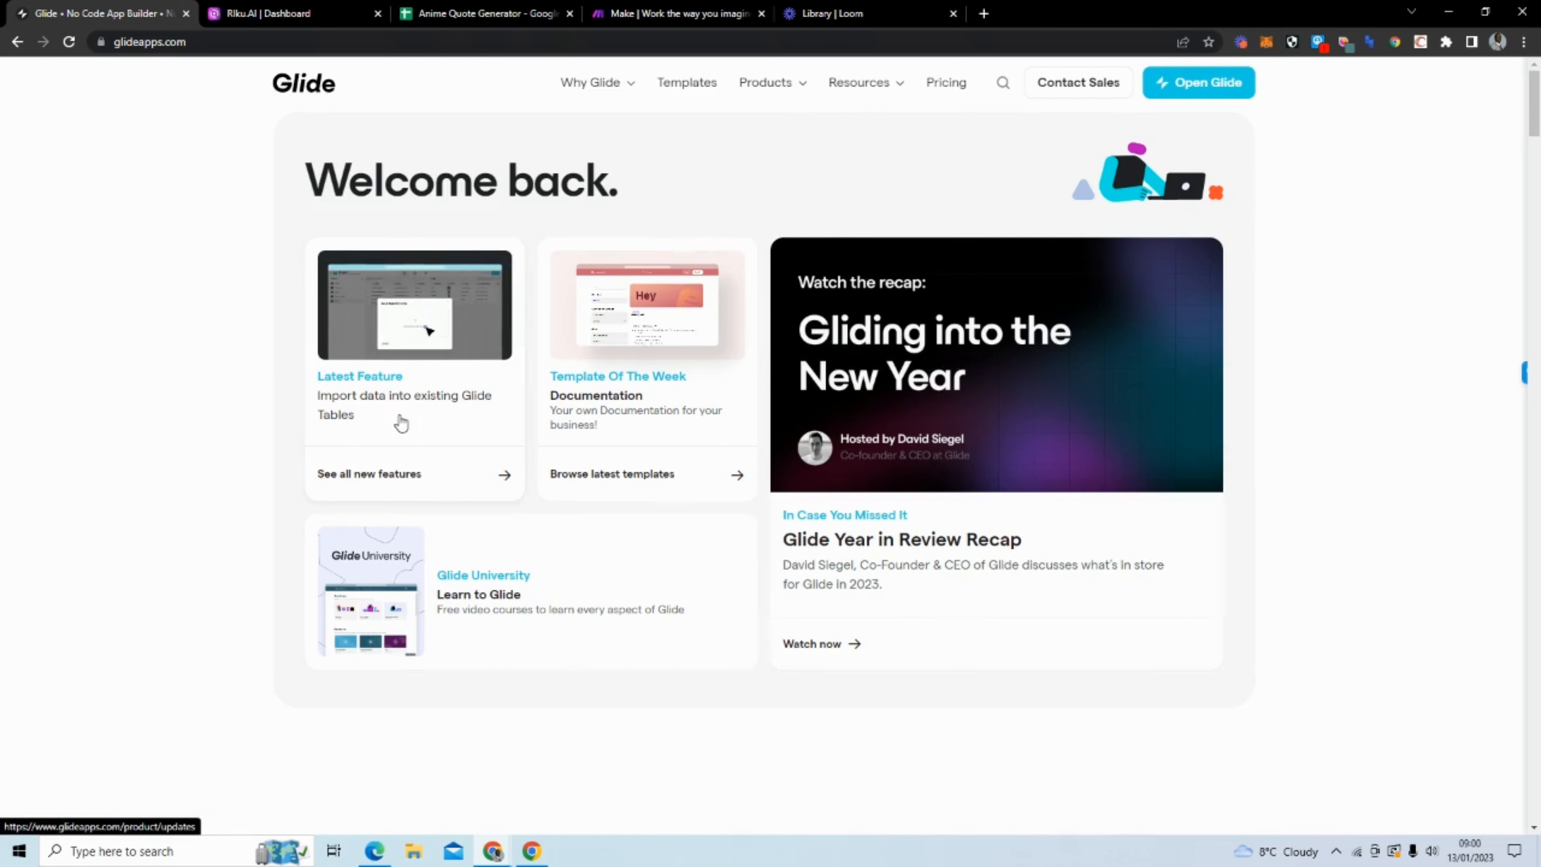
pyautogui.click(1172, 101)
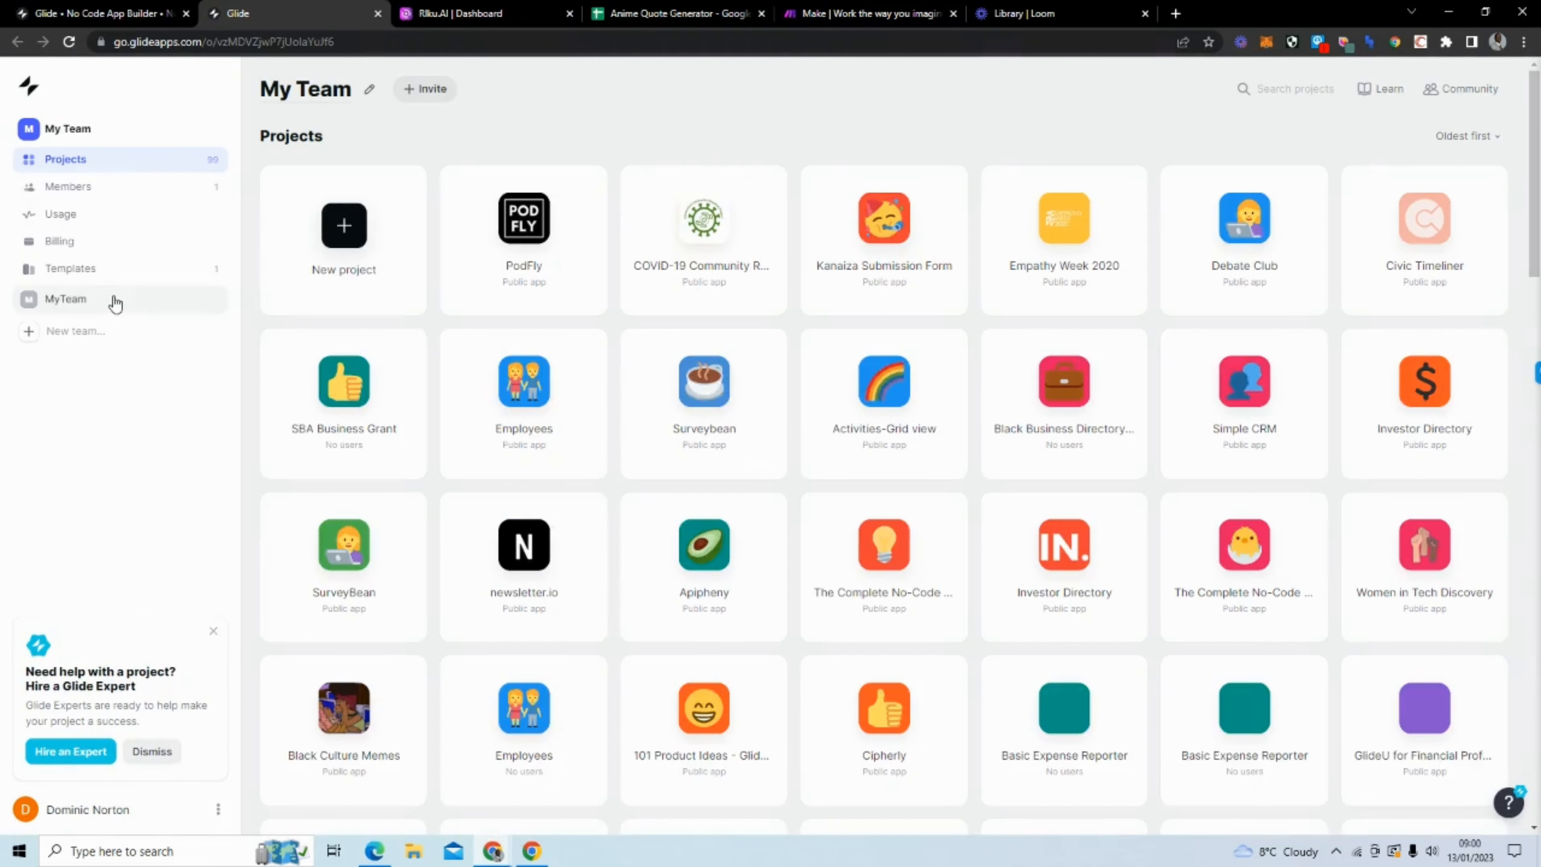
pyautogui.click(115, 304)
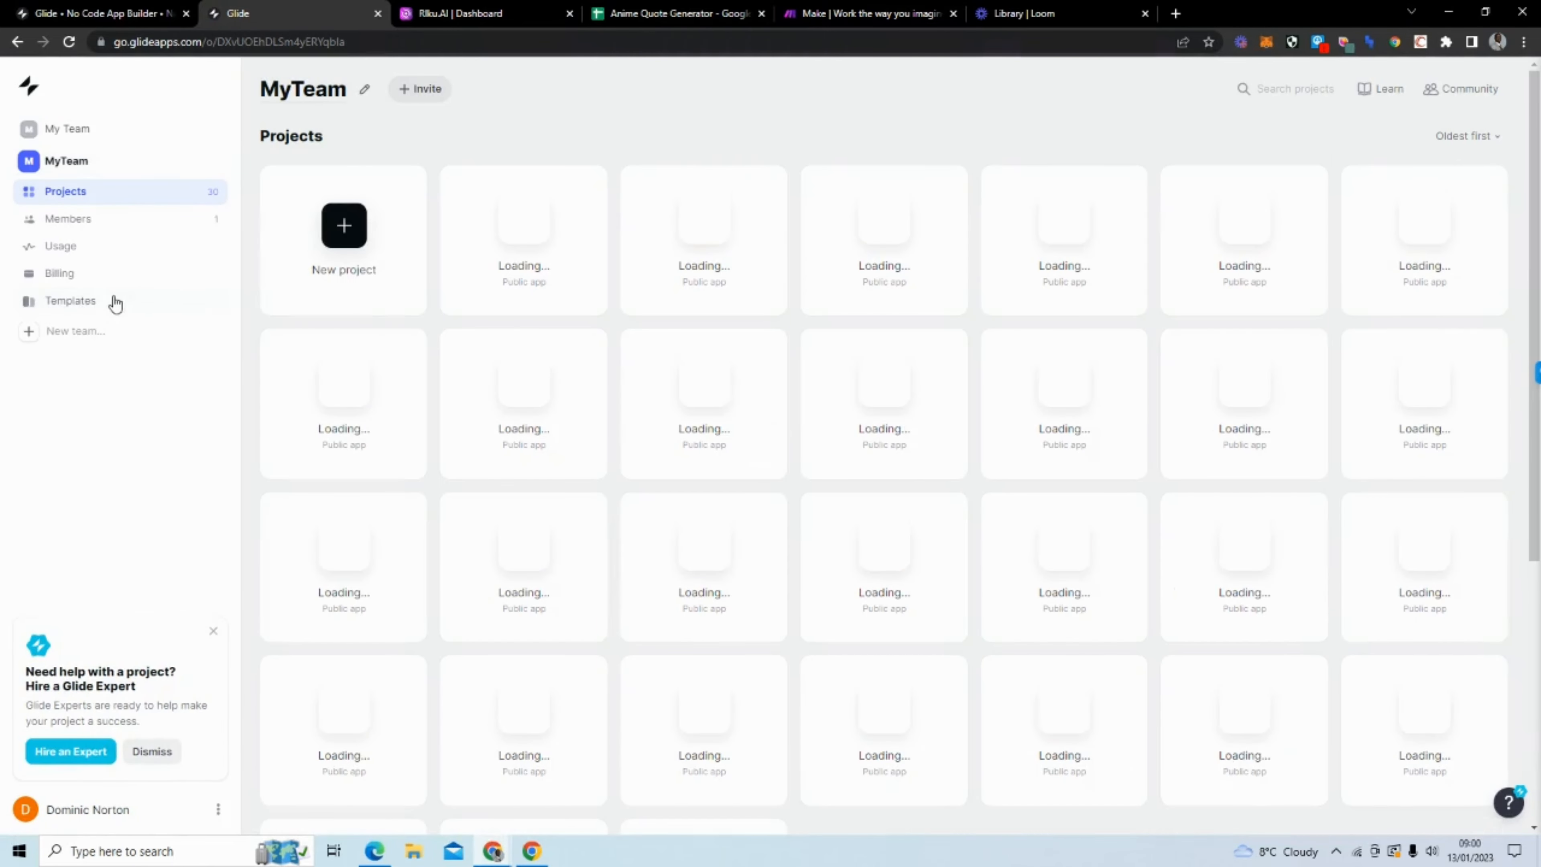
# Try to create a Glide App project named "Anime Quote Generator" using the Anime Quote Generator Google Sheet as its source.
pyautogui.click(344, 226)
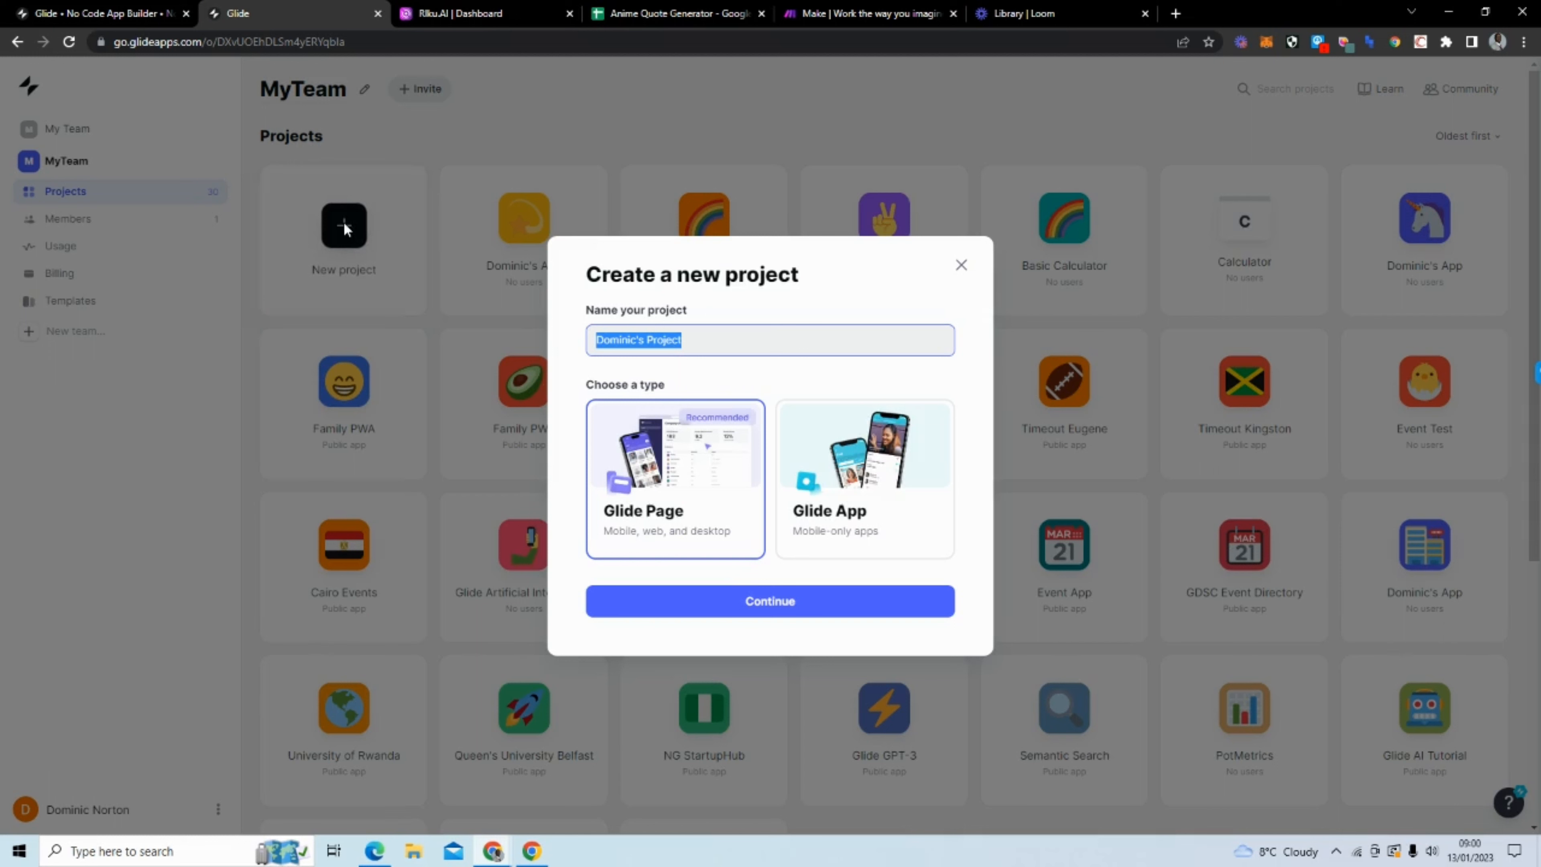
pyautogui.write('Anime Quote Generator')
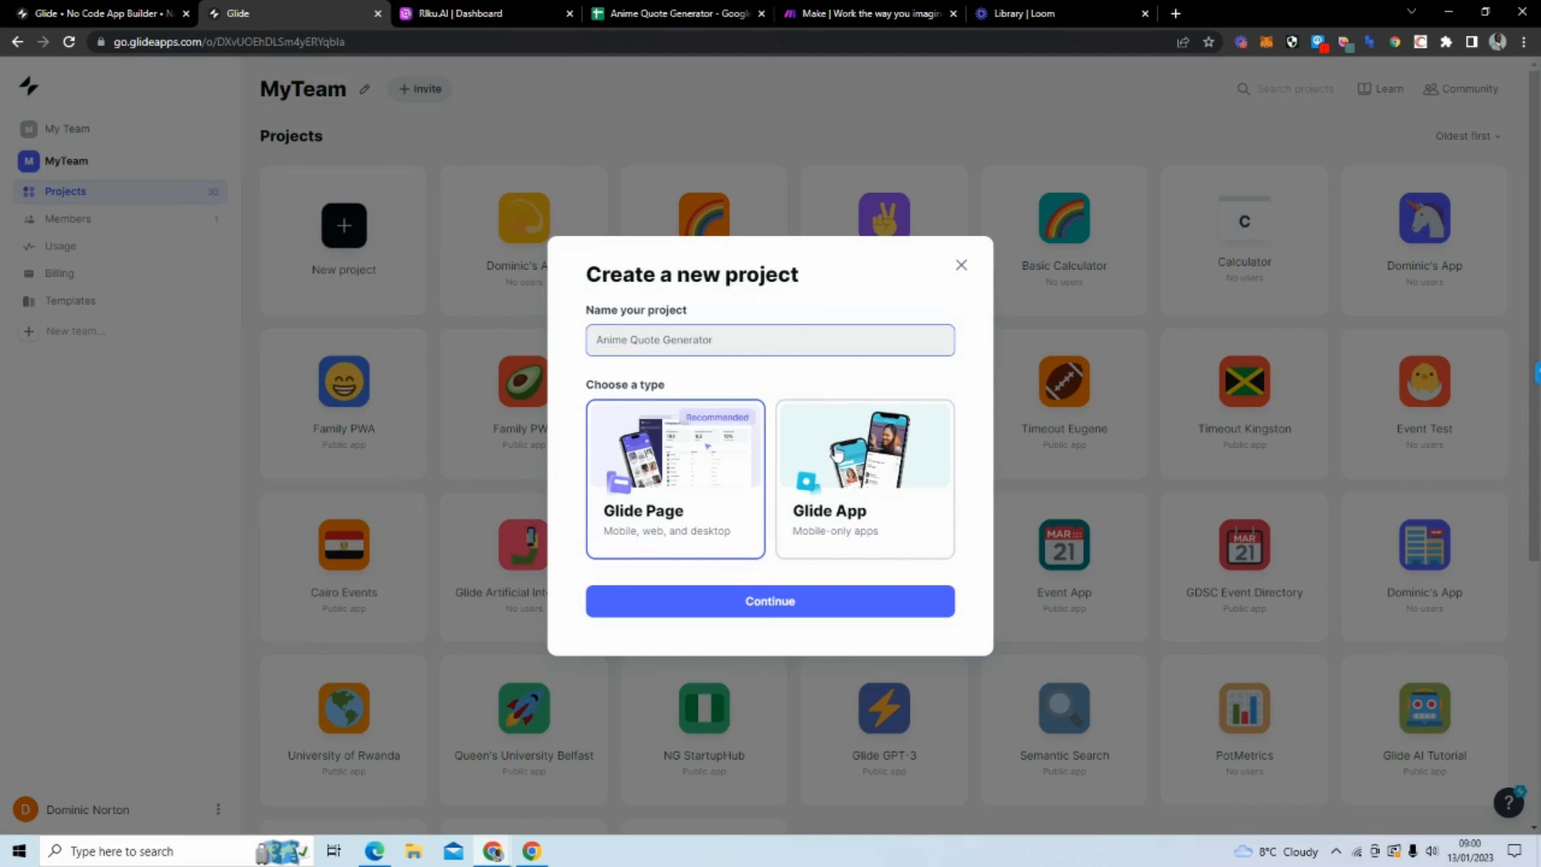
pyautogui.click(849, 522)
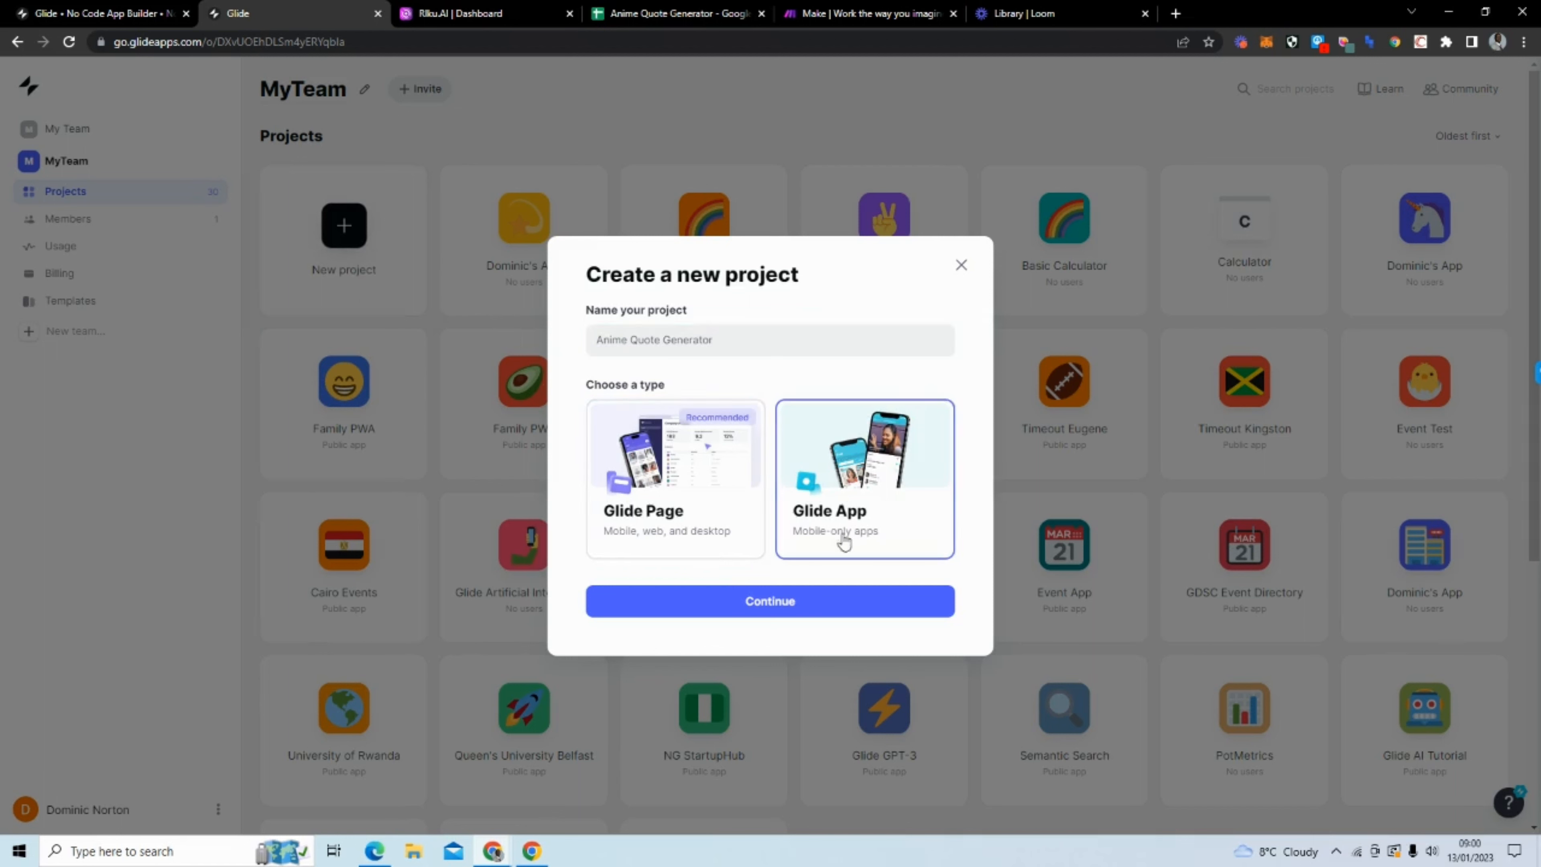
pyautogui.click(830, 619)
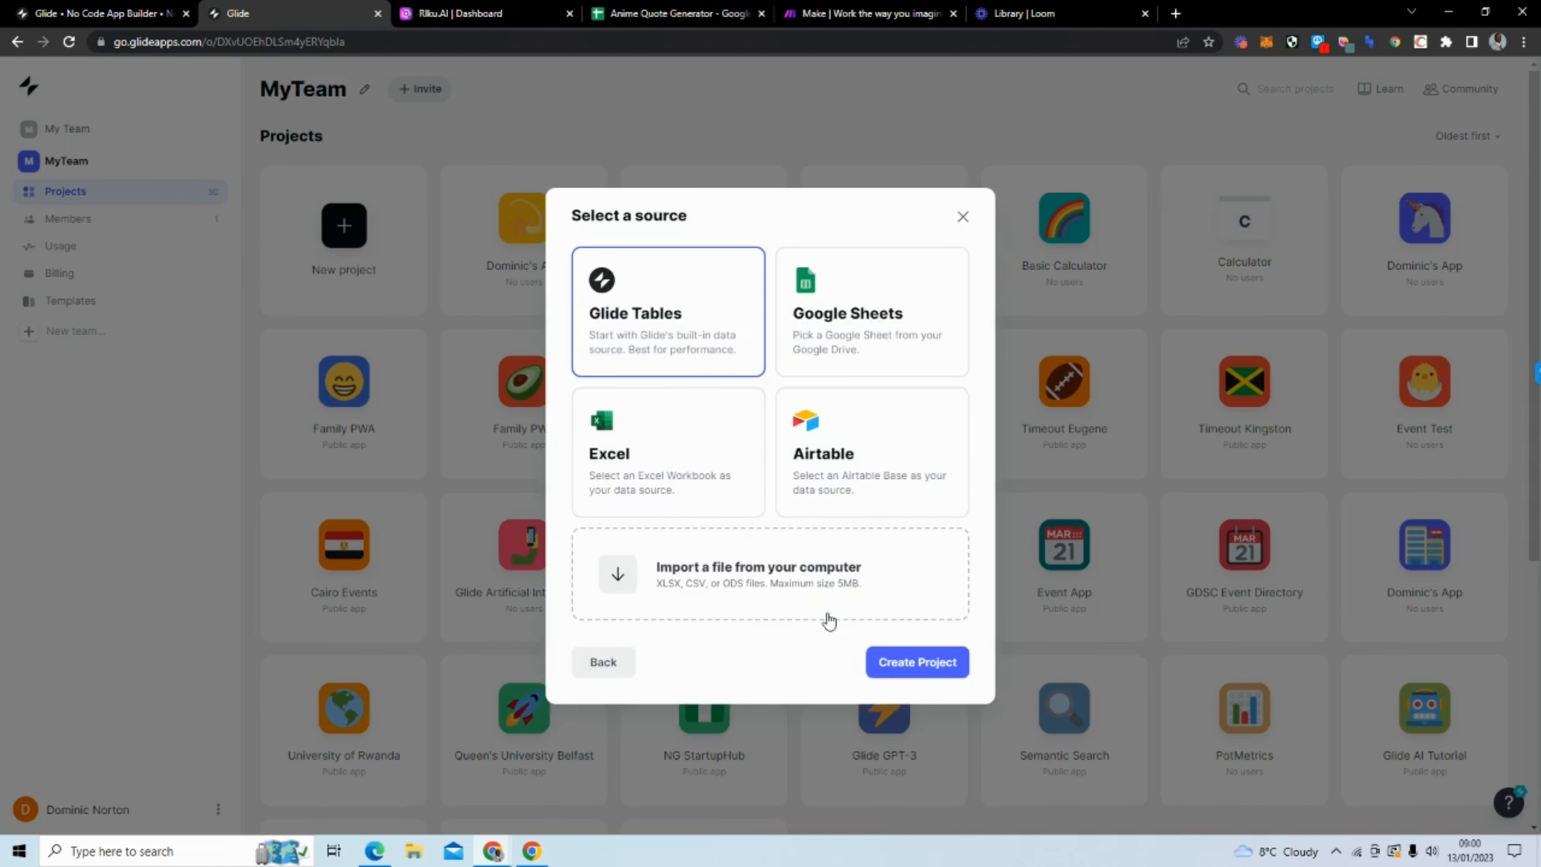
pyautogui.click(878, 290)
pyautogui.click(924, 653)
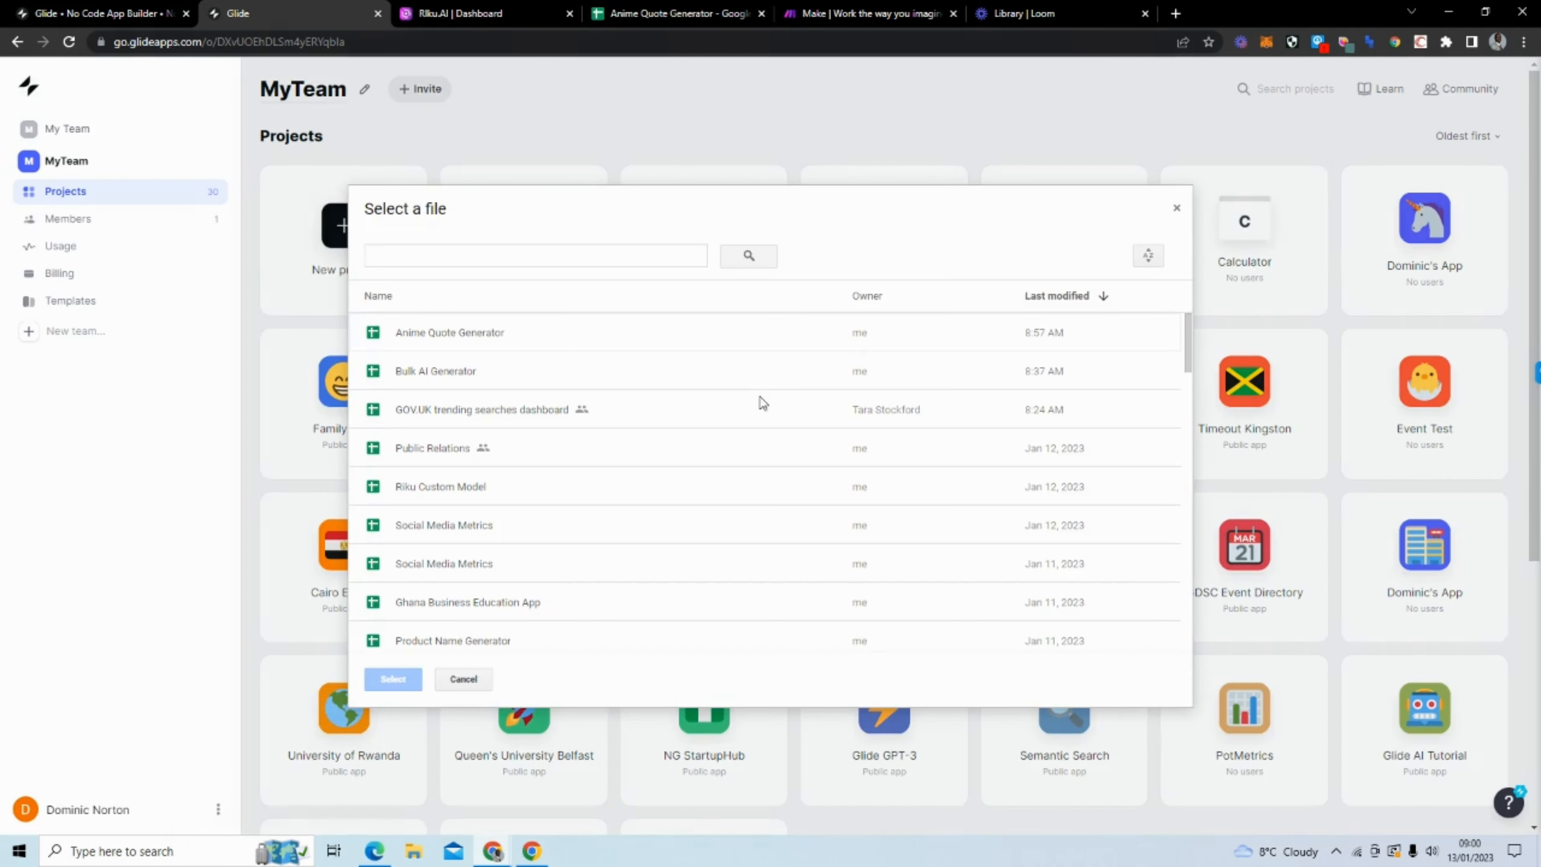
pyautogui.click(632, 328)
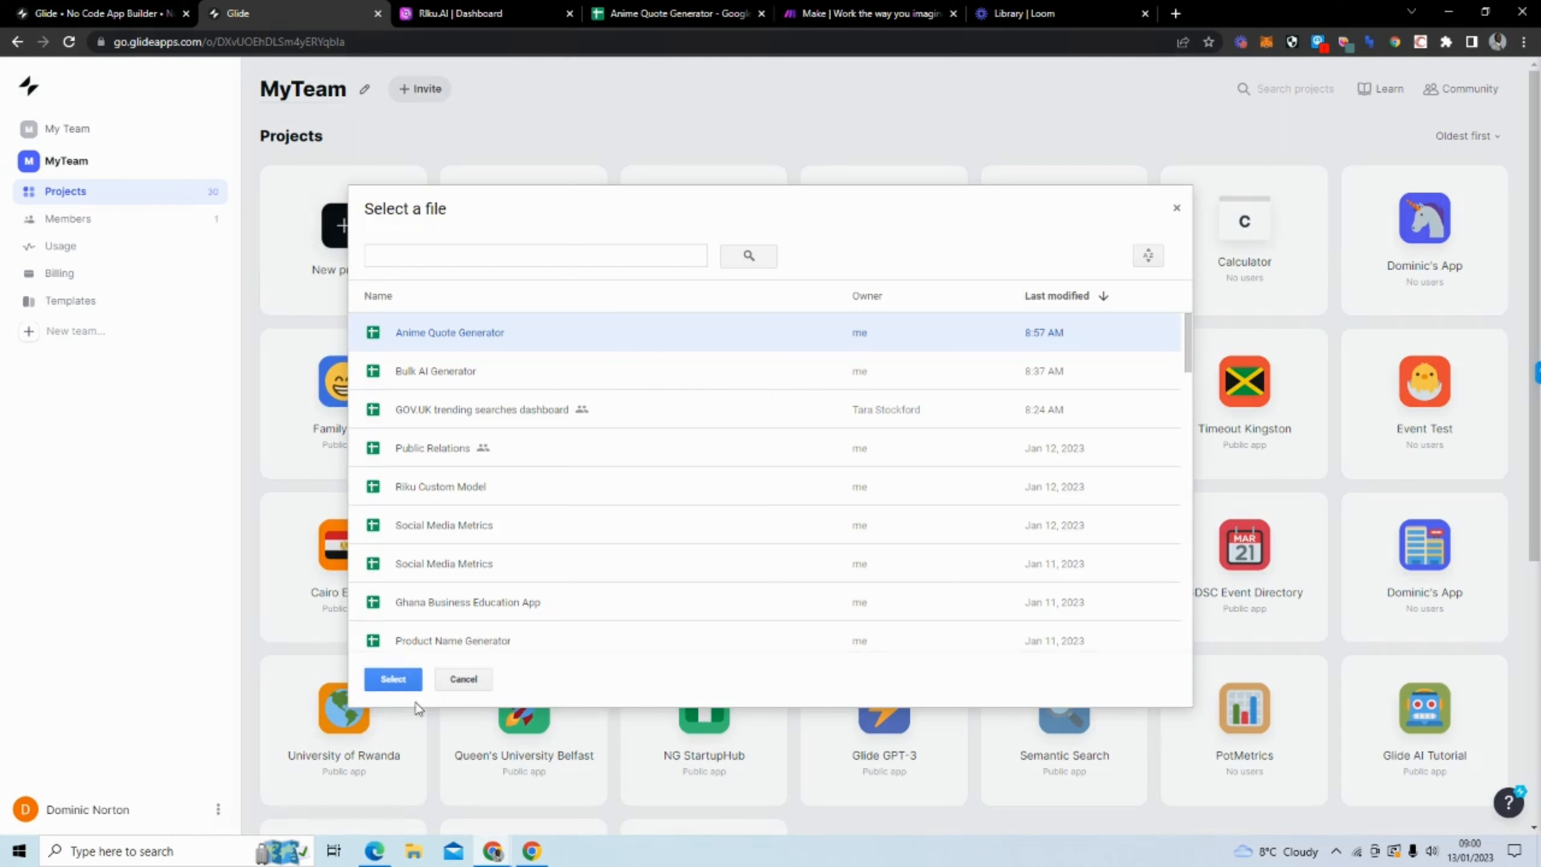
pyautogui.click(410, 681)
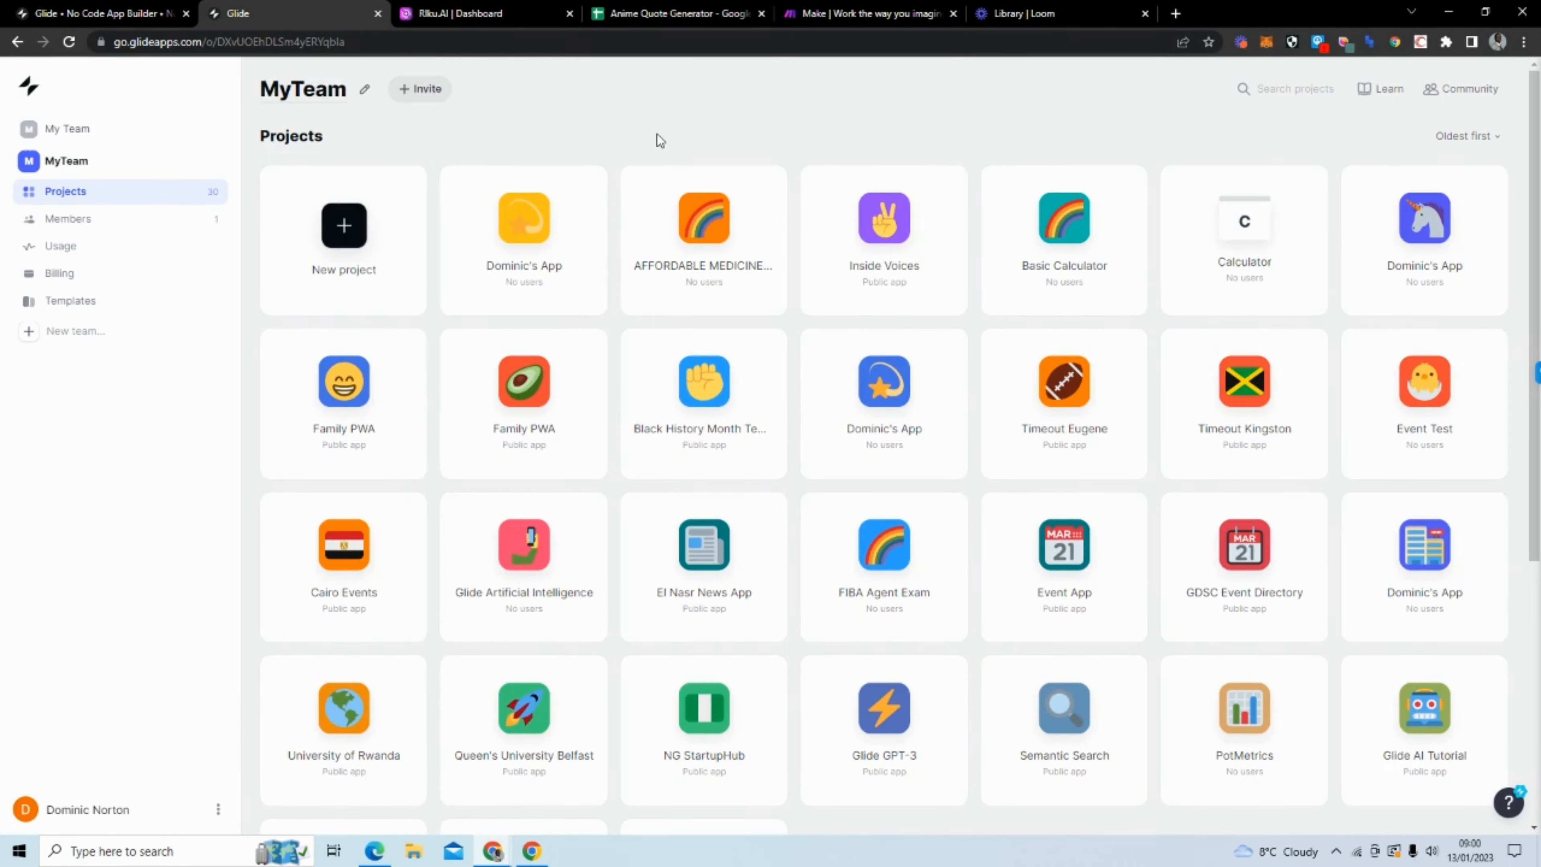
pyautogui.scroll(-5, 660, 140)
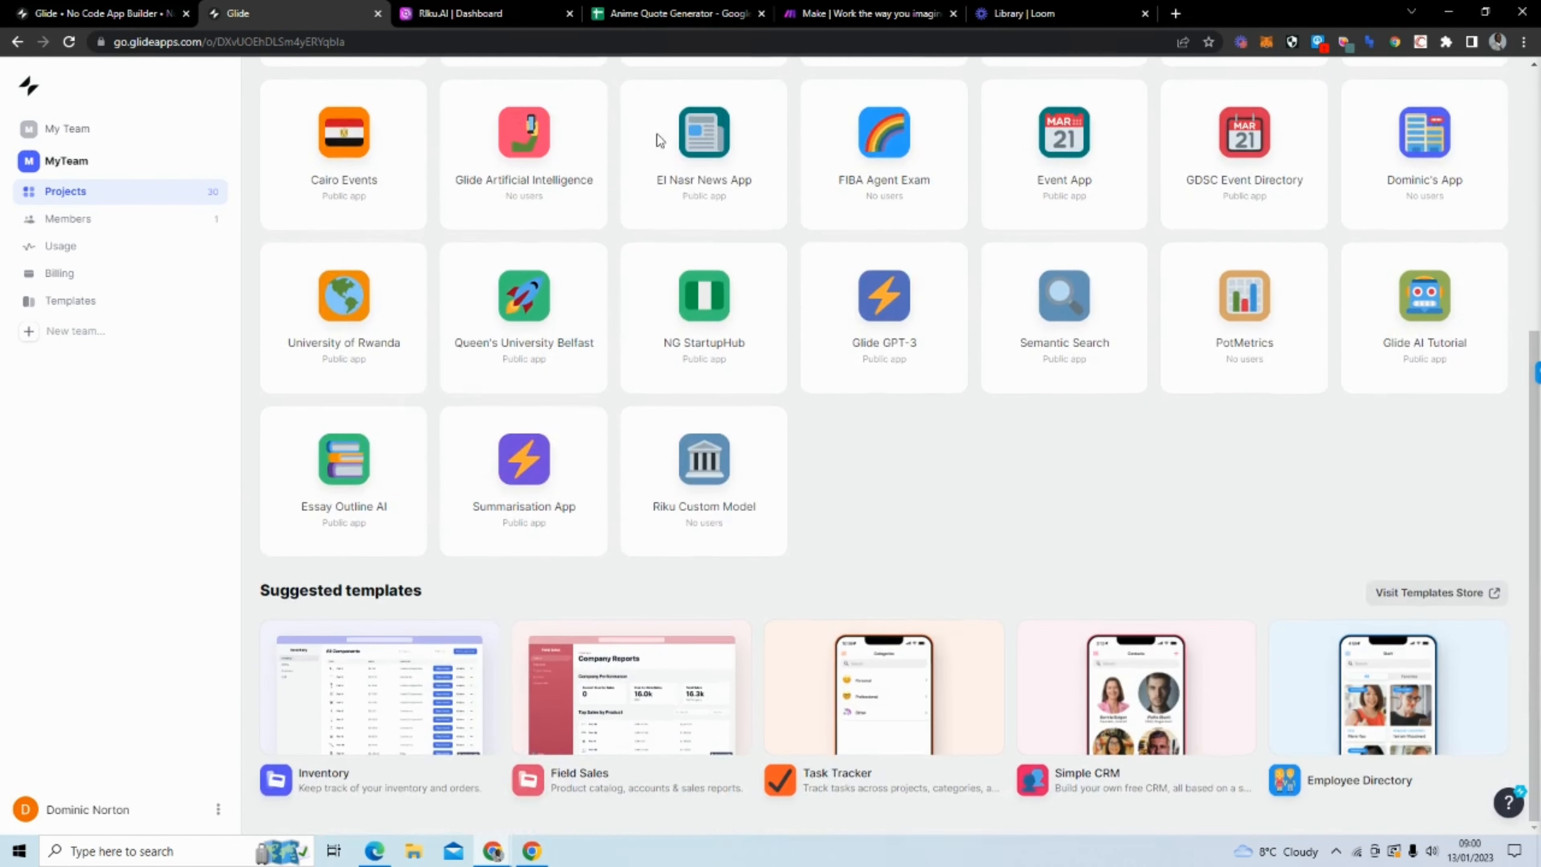
pyautogui.scroll(5, 569, 284)
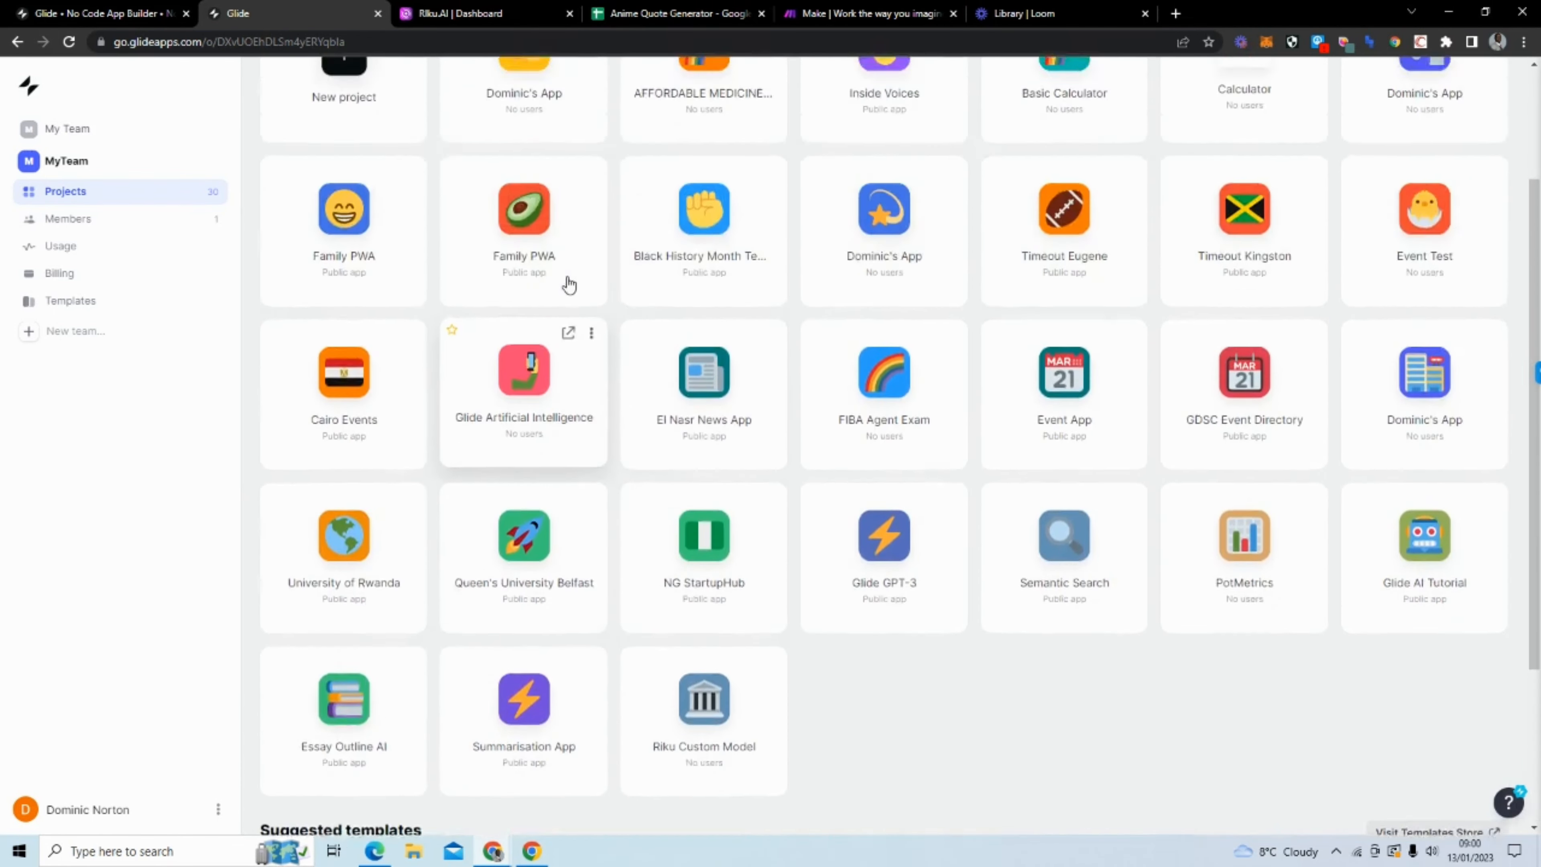
pyautogui.scroll(-3, 569, 284)
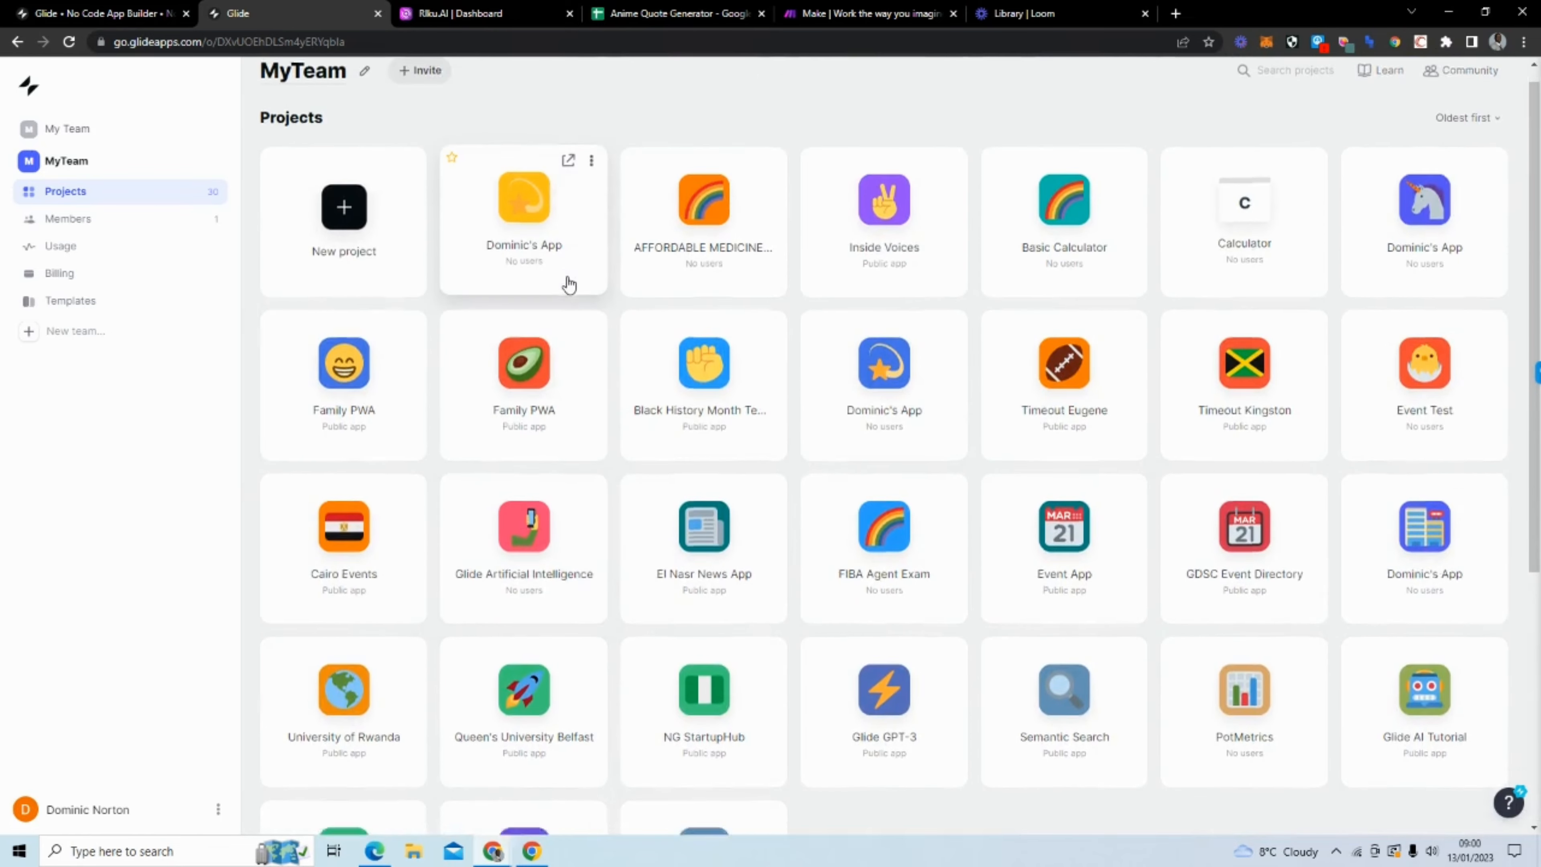
pyautogui.scroll(3, 569, 284)
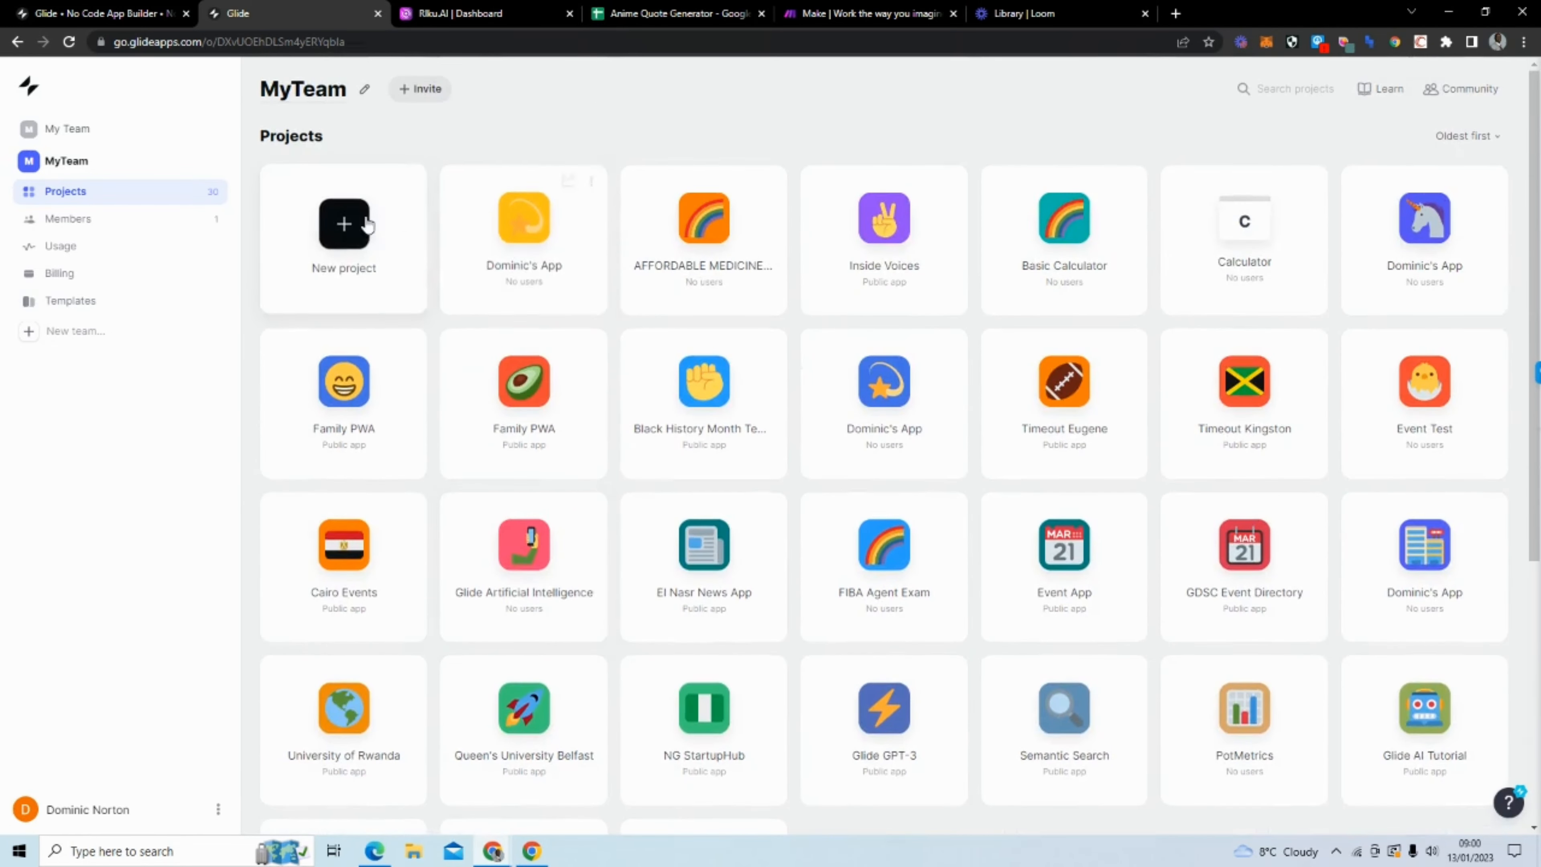
# Create a Glide App project named "Anime Quote Generator" with the Anime Quote Generator Google Sheet as its source.
pyautogui.click(355, 229)
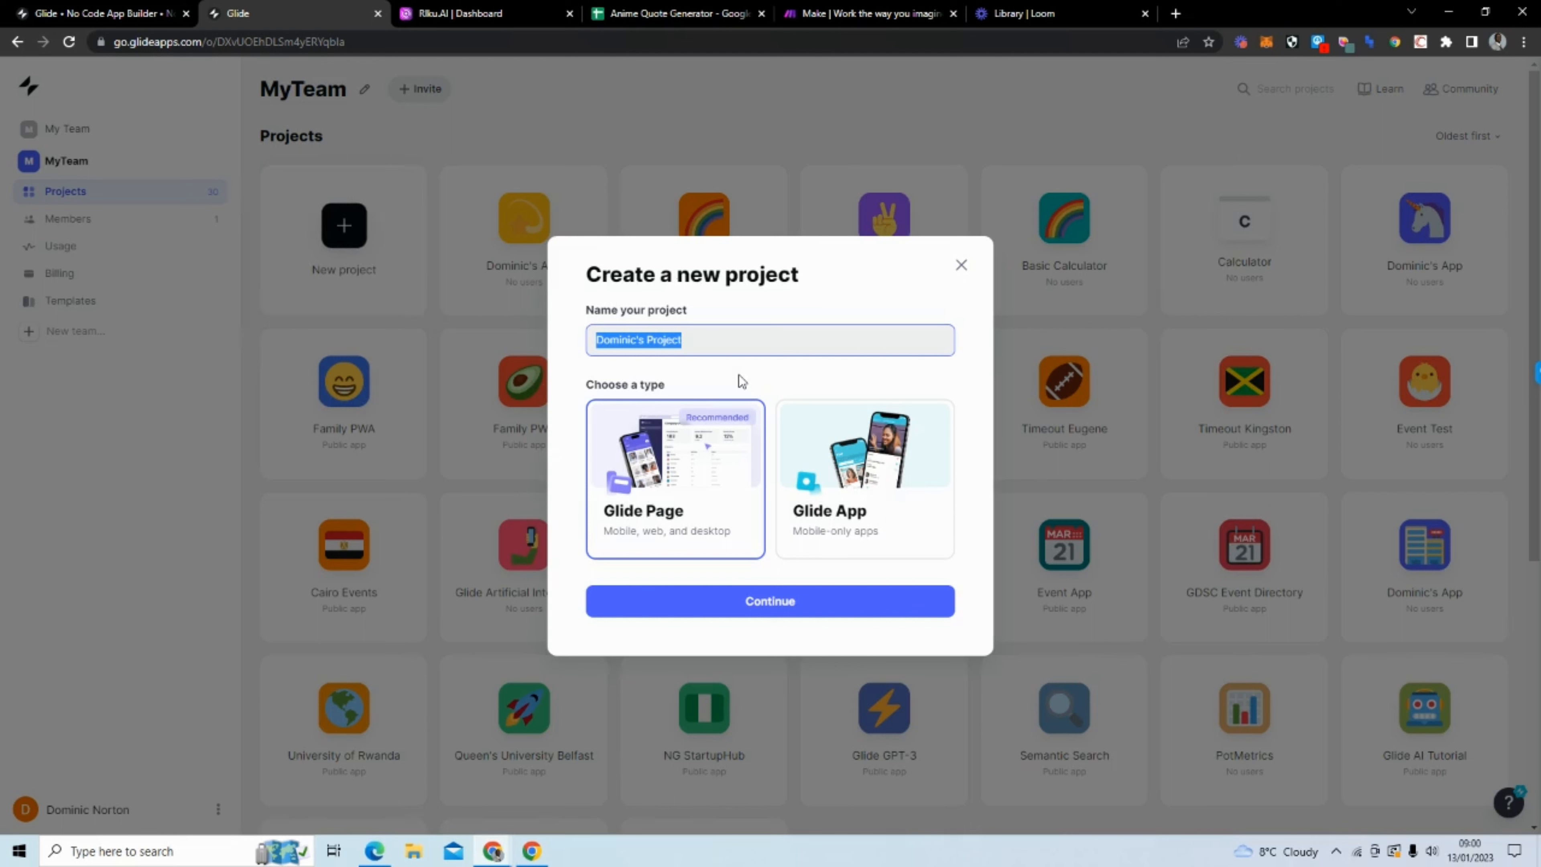
pyautogui.write('Anime Q')
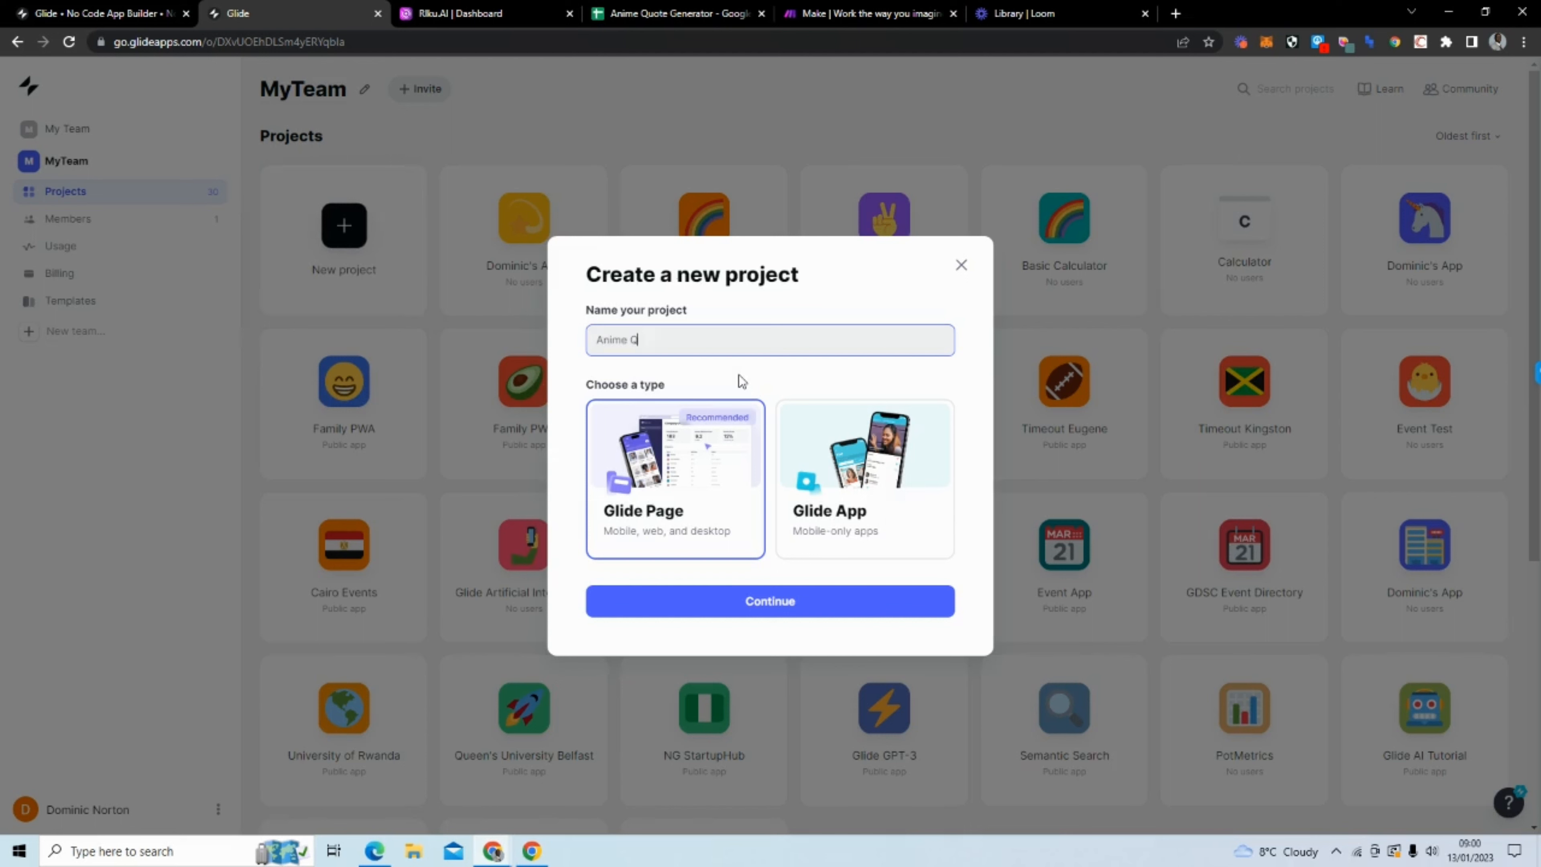
pyautogui.write('uote Generator')
pyautogui.click(864, 461)
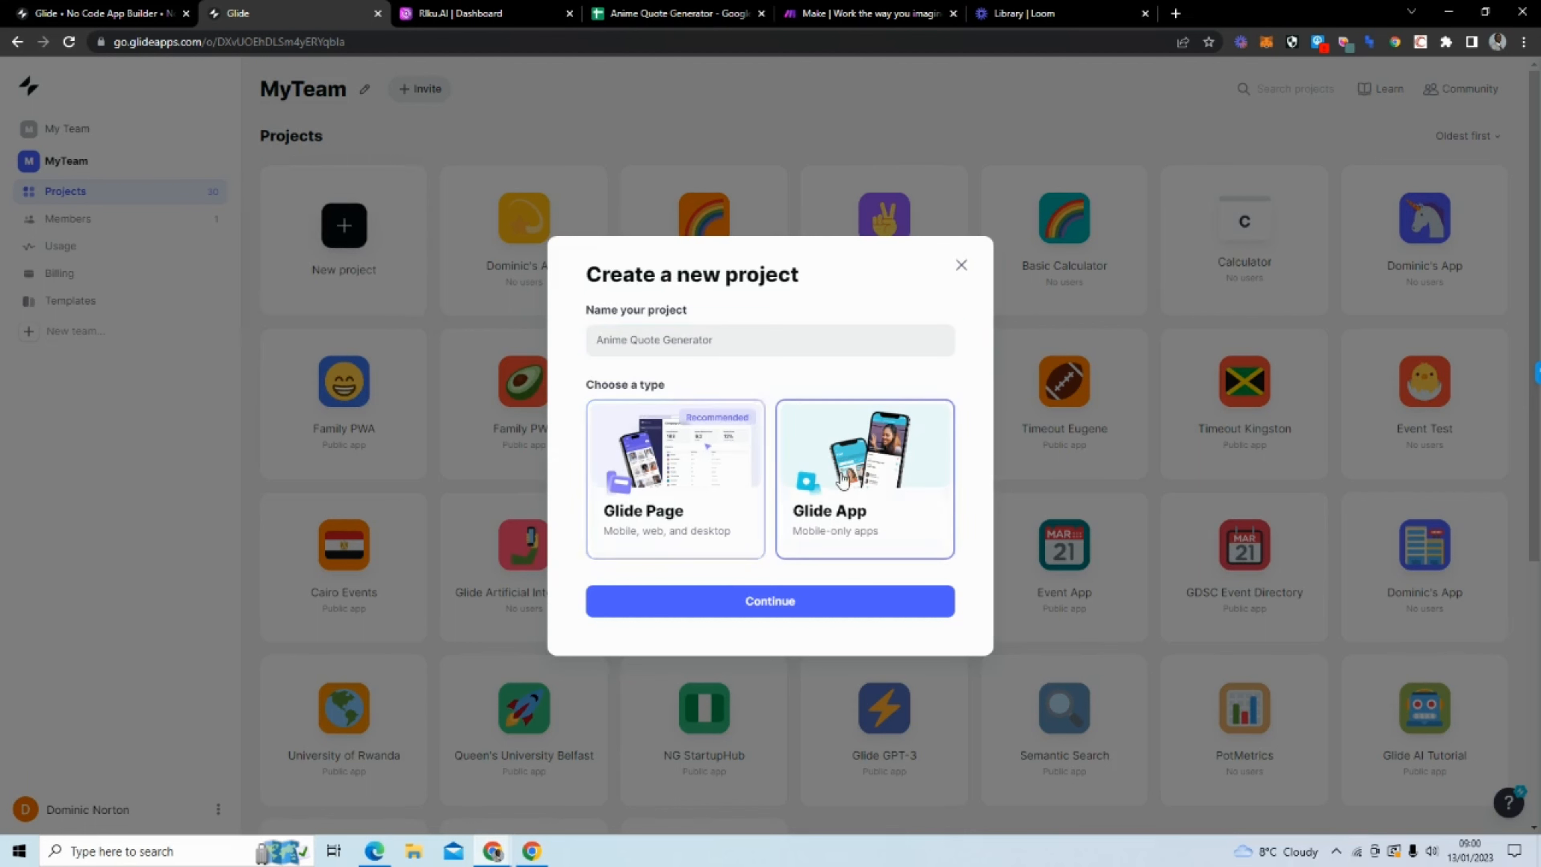
pyautogui.click(839, 601)
pyautogui.click(873, 365)
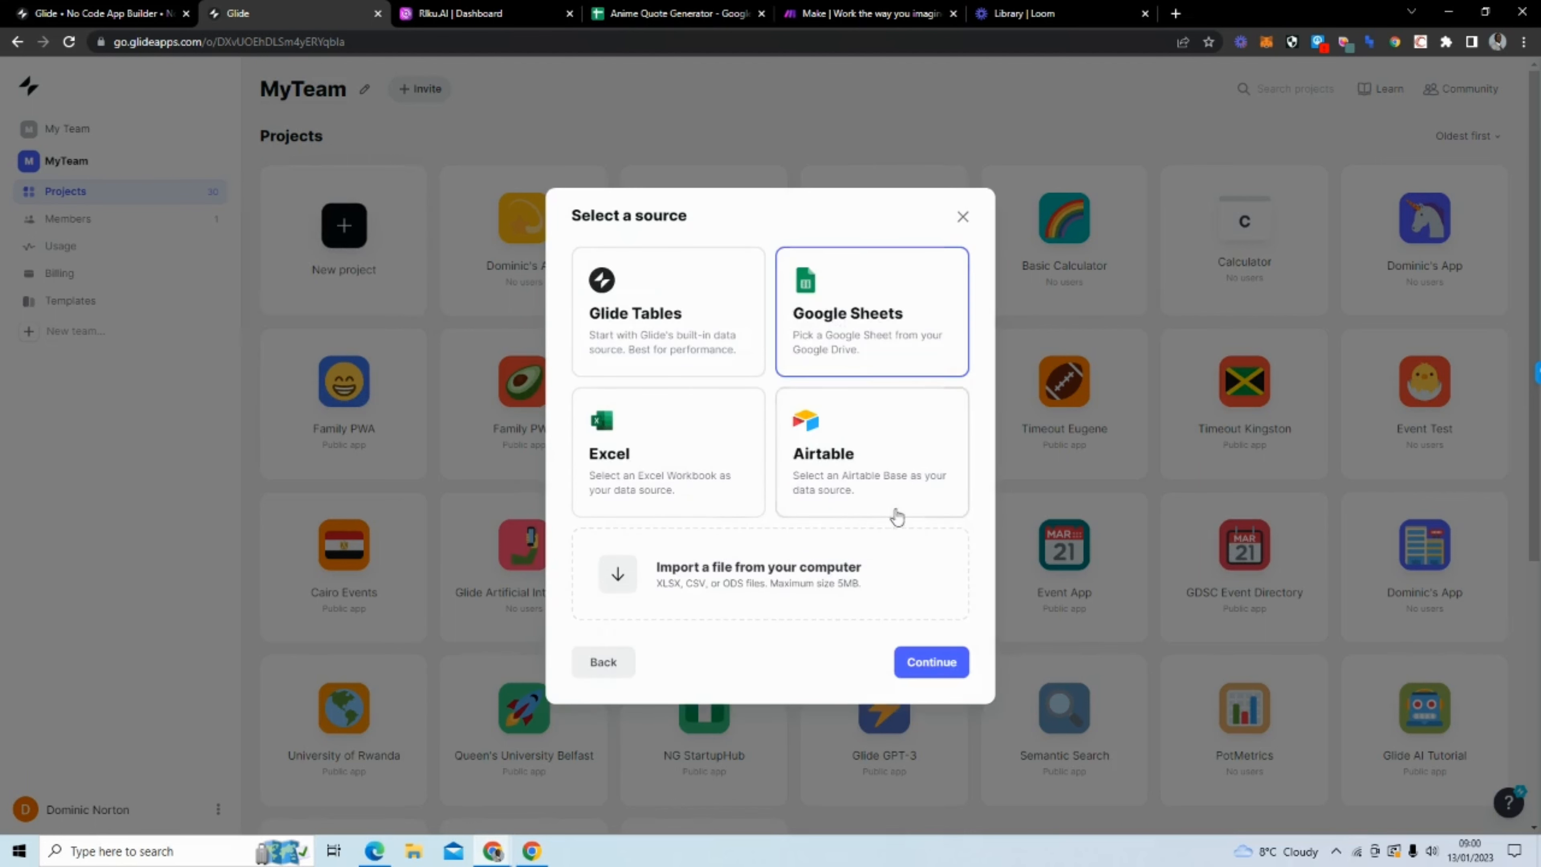
pyautogui.click(922, 668)
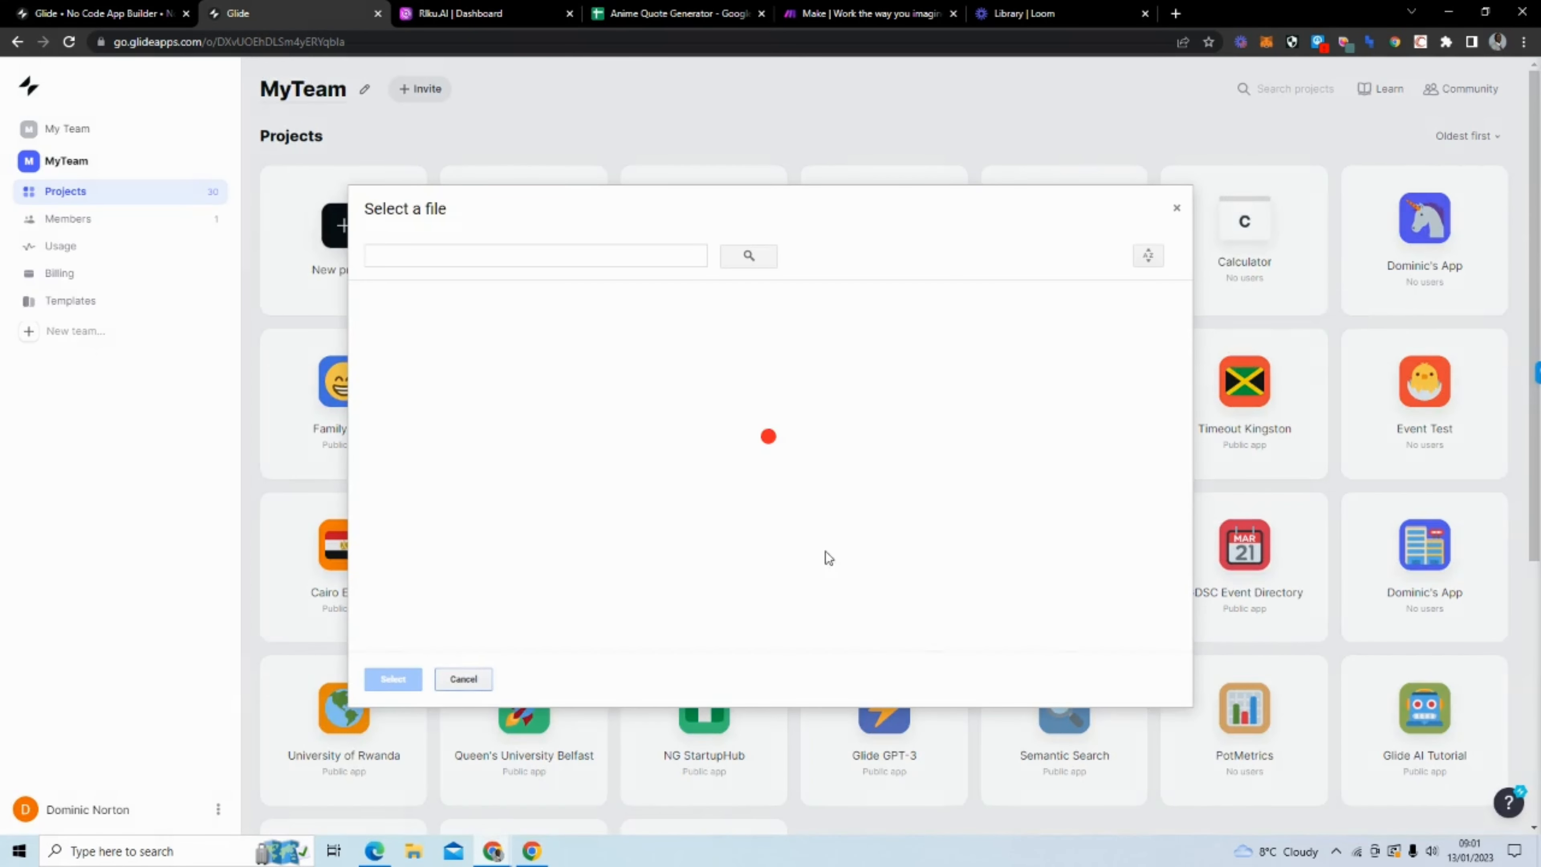
pyautogui.click(571, 341)
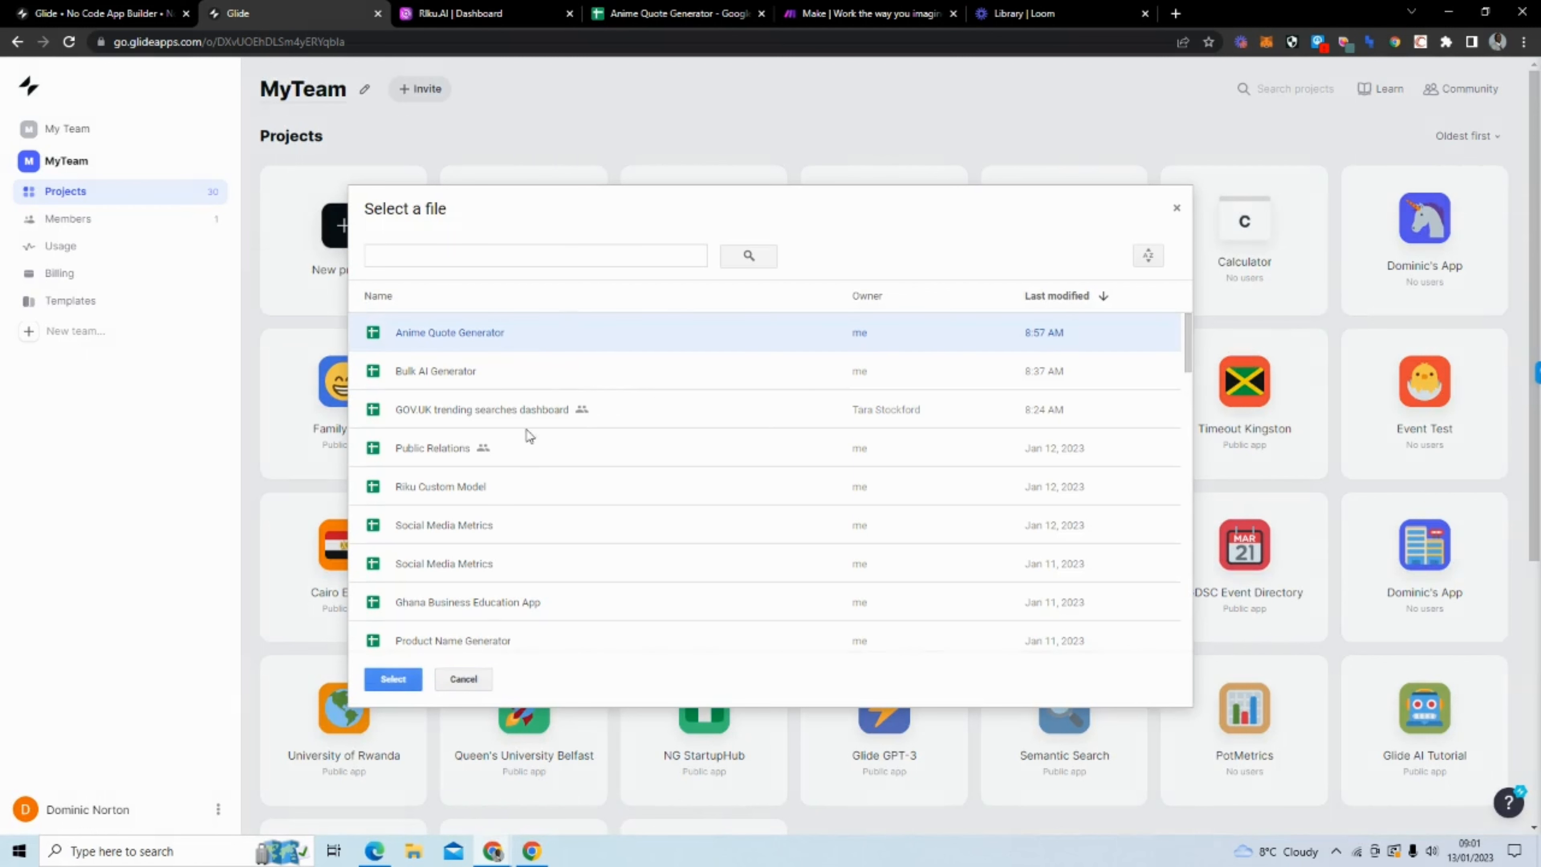
pyautogui.click(393, 679)
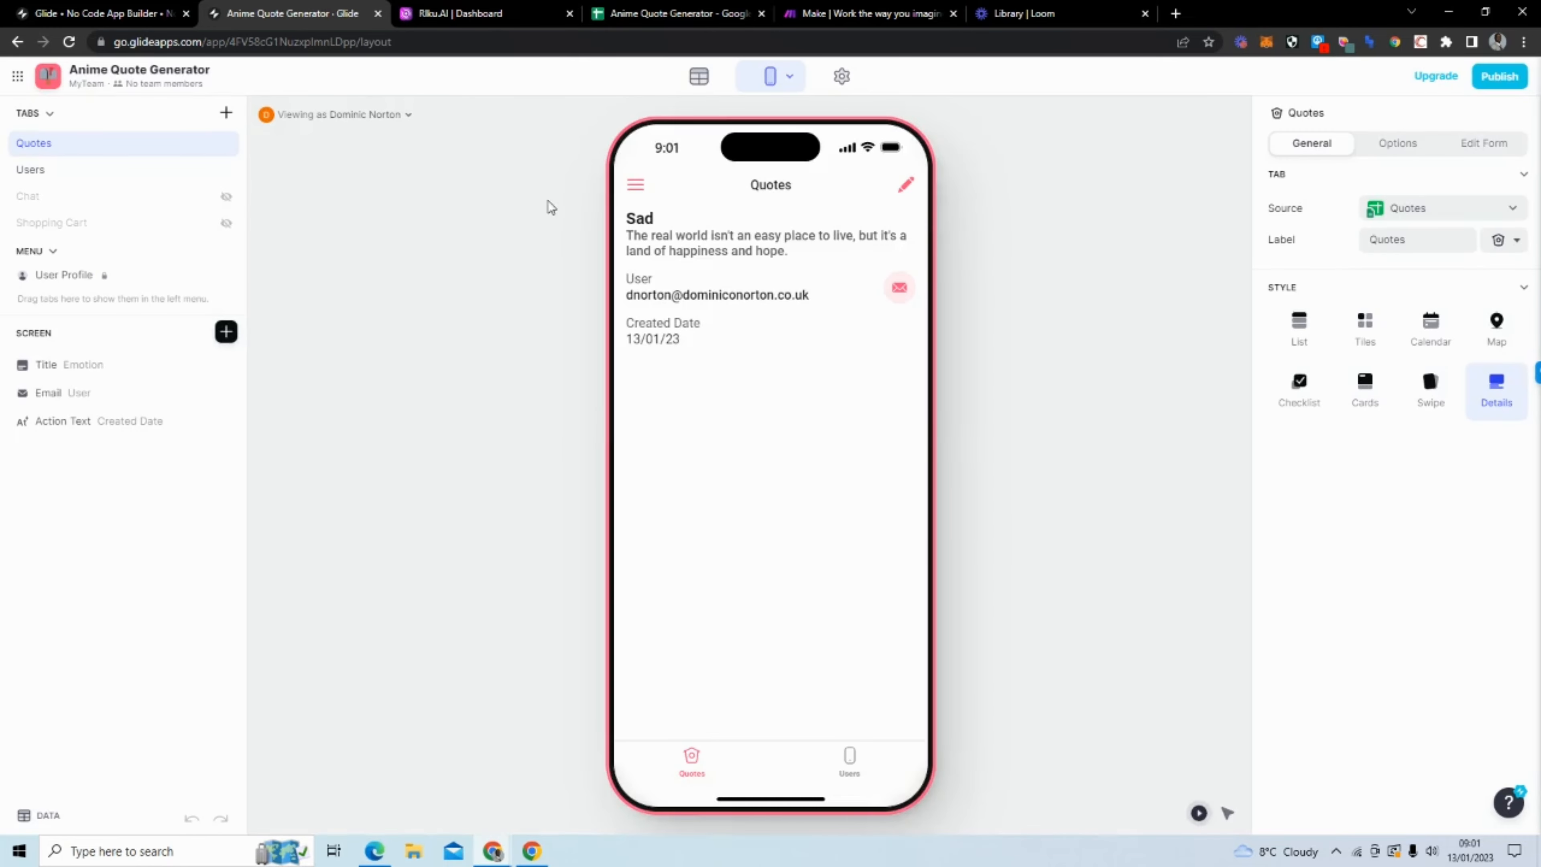
# Check the Anime Quote Generator sheet, preview the Tiles, Cards and Swipe styles on the Quotes tab in Glide, and return it to Details.
pyautogui.moveTo(674, 12); pyautogui.dragTo(480, 13)
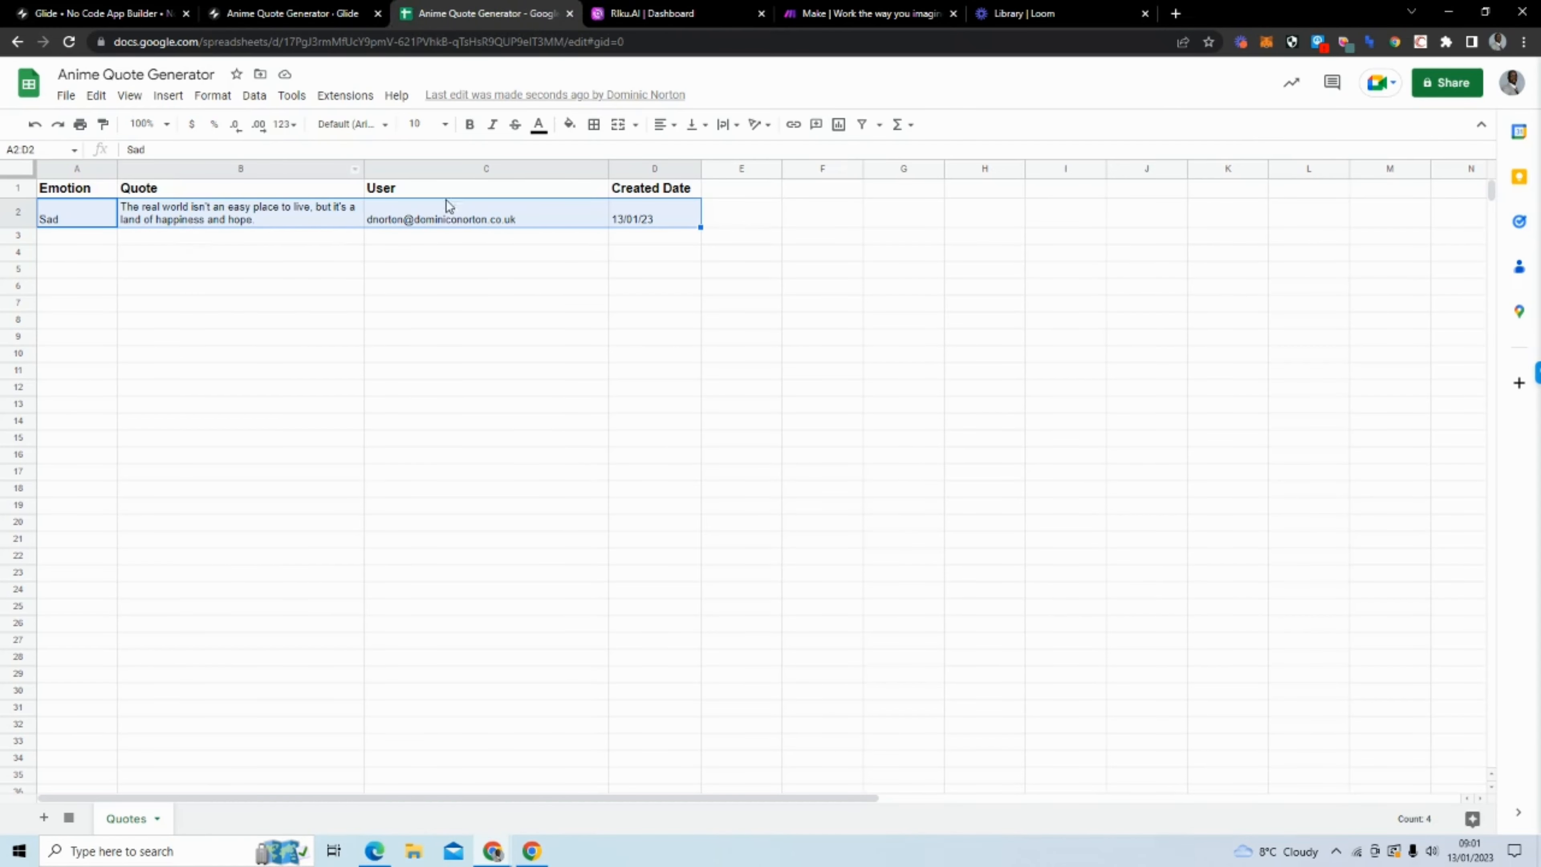
pyautogui.click(319, 11)
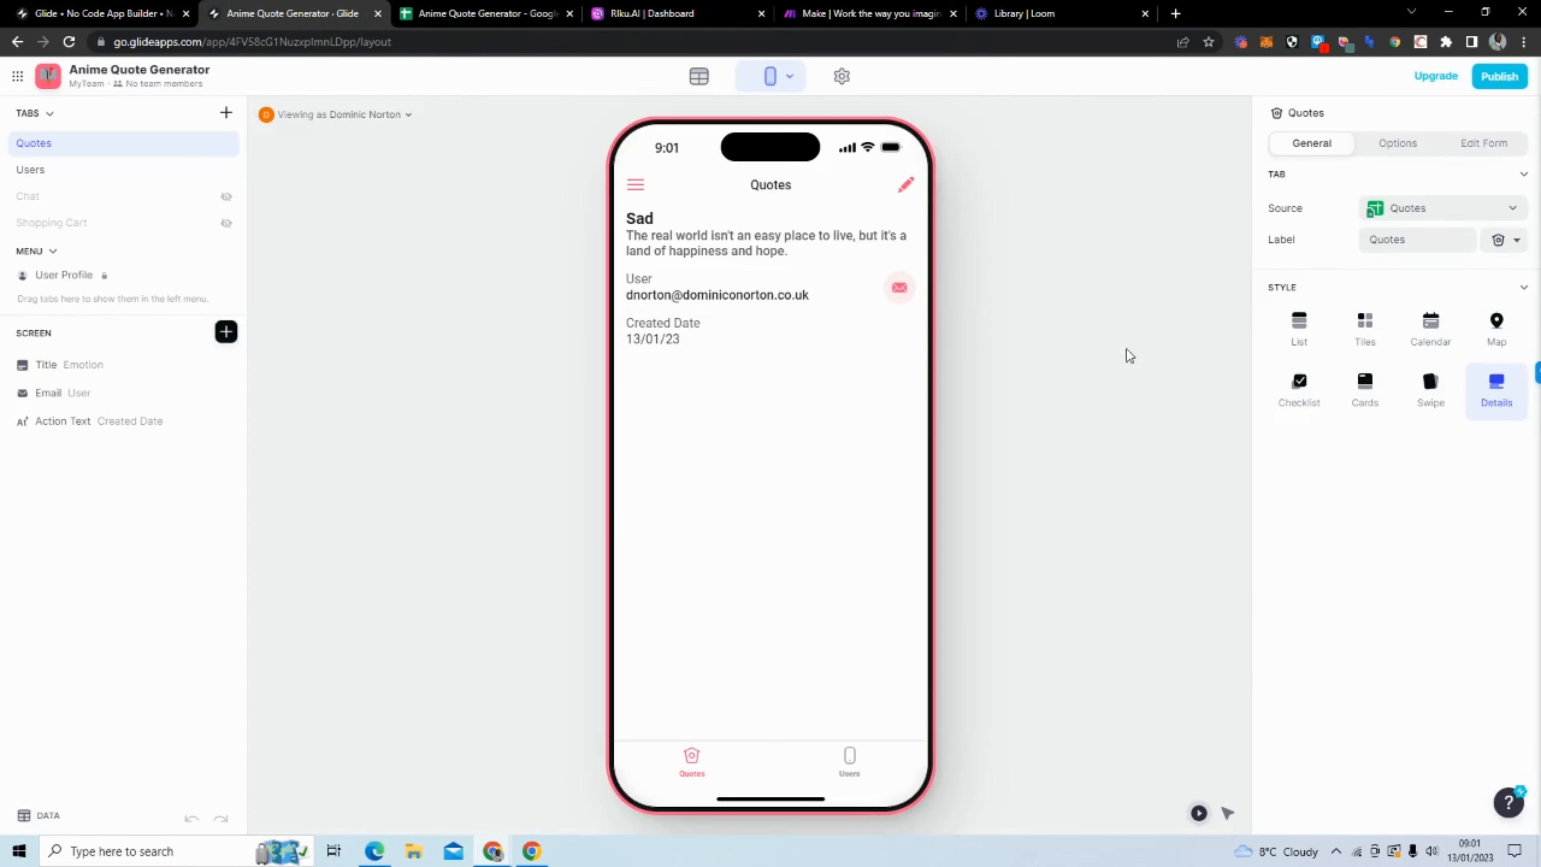
pyautogui.click(1298, 337)
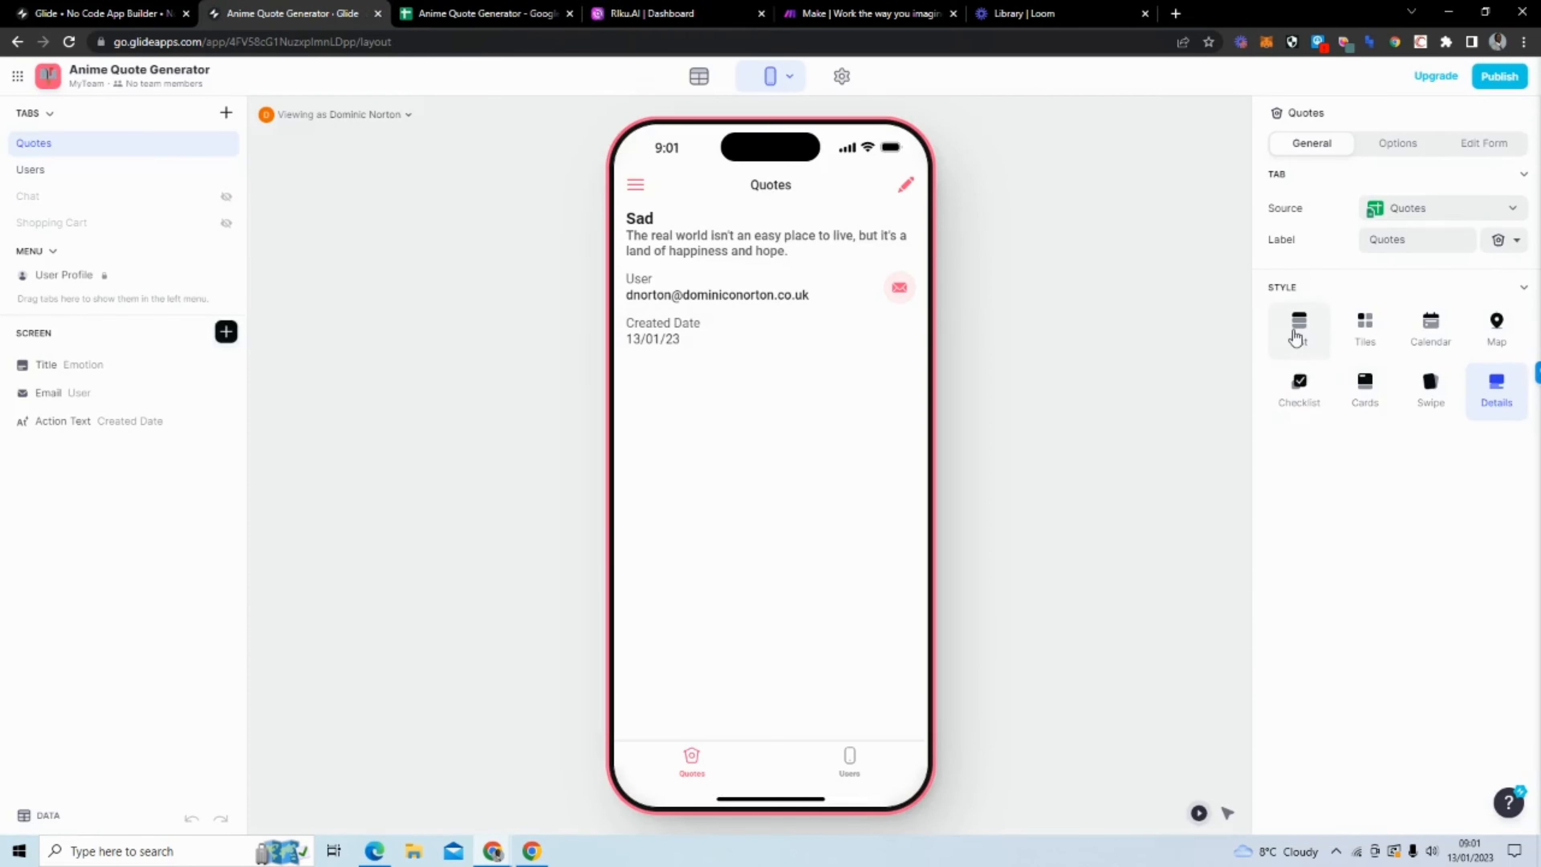
pyautogui.click(1365, 333)
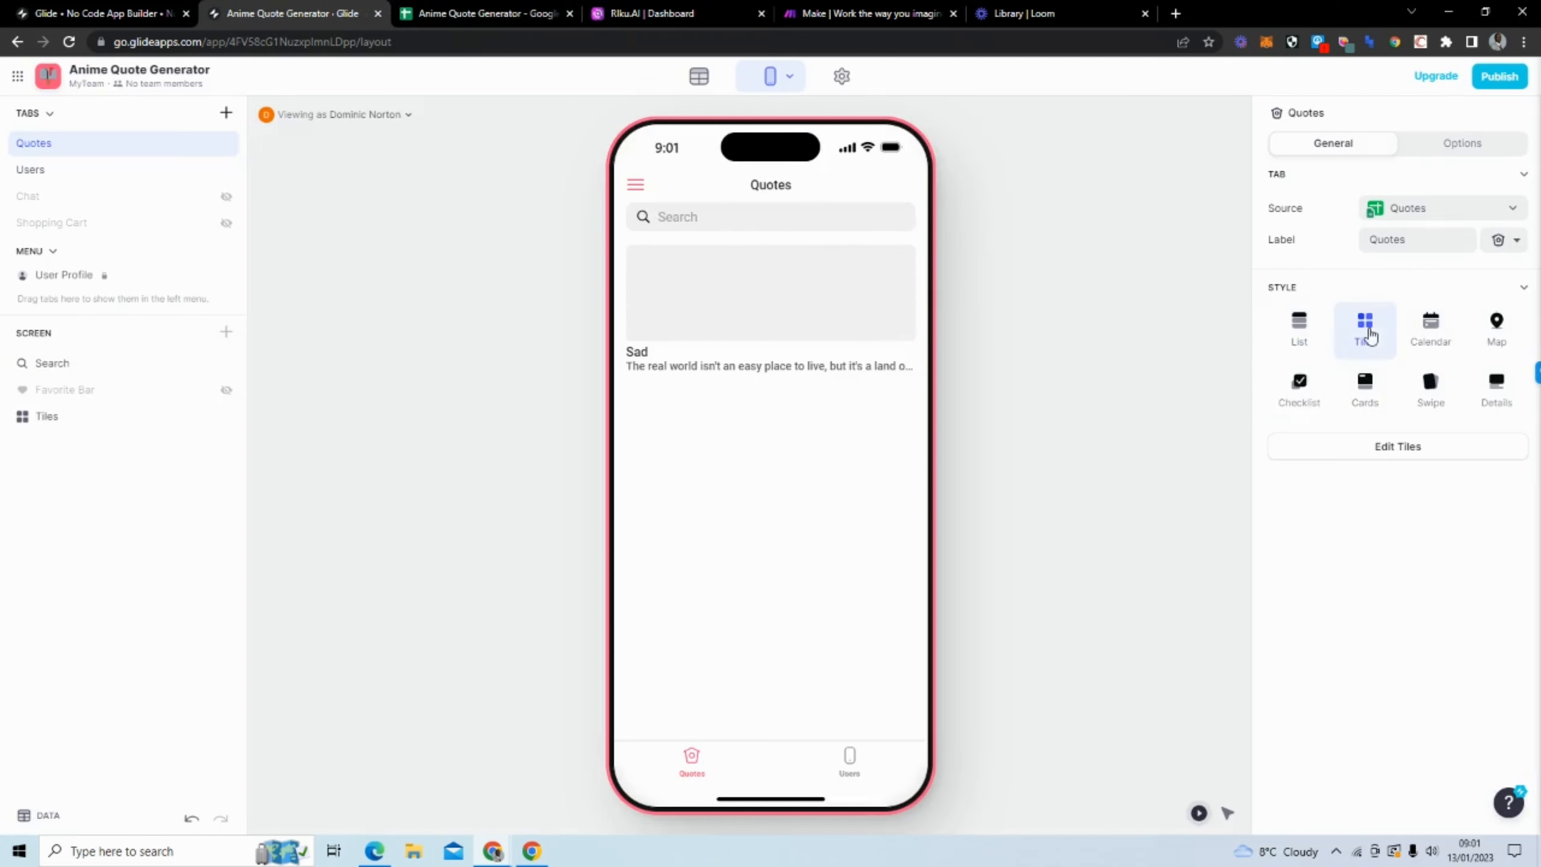
pyautogui.click(1371, 395)
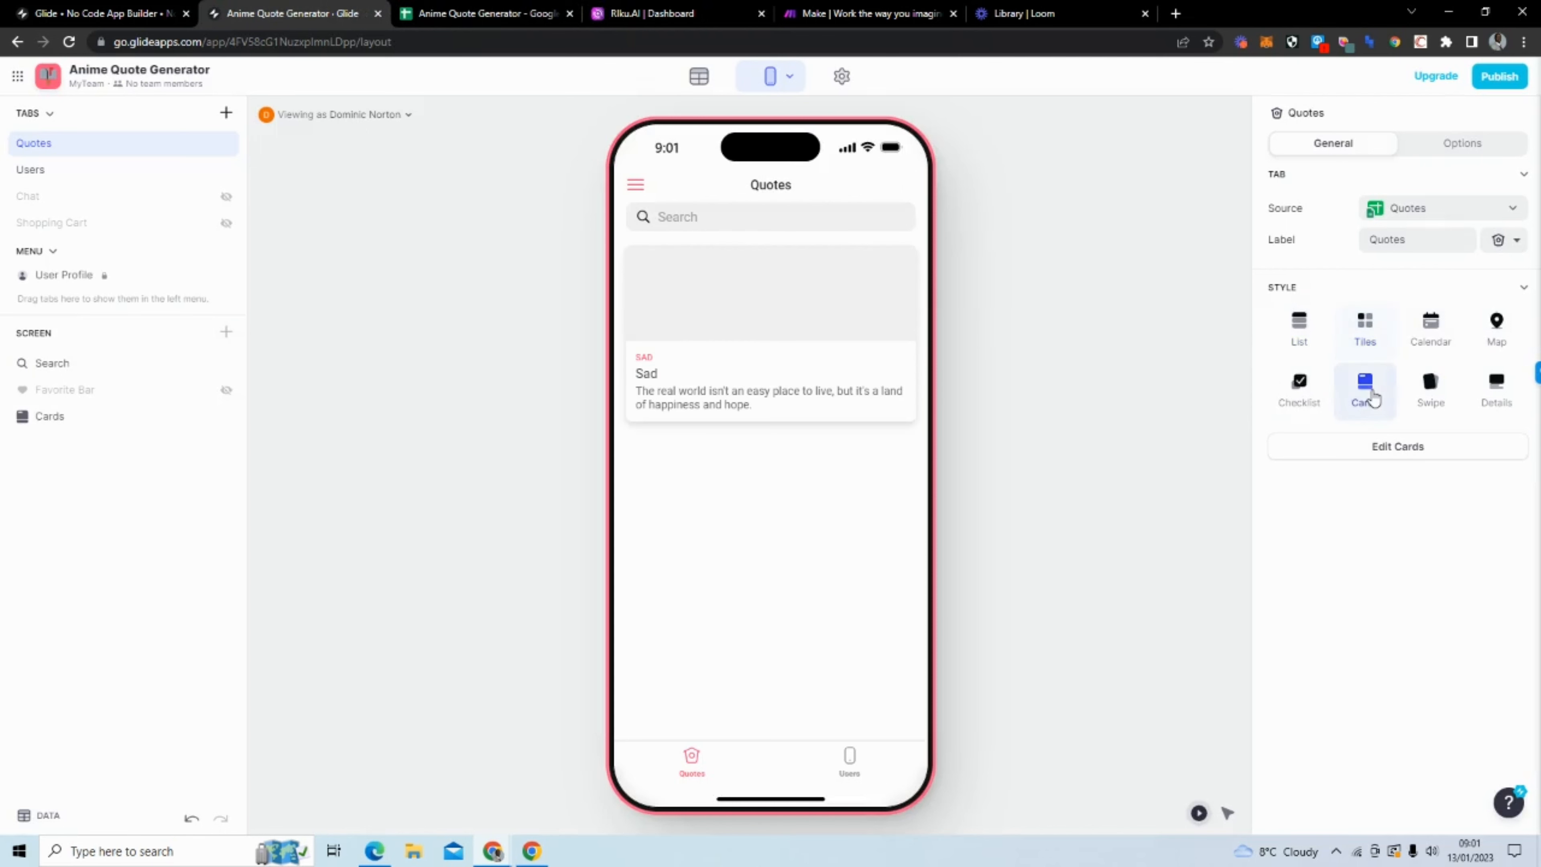
pyautogui.click(1416, 392)
pyautogui.click(1475, 397)
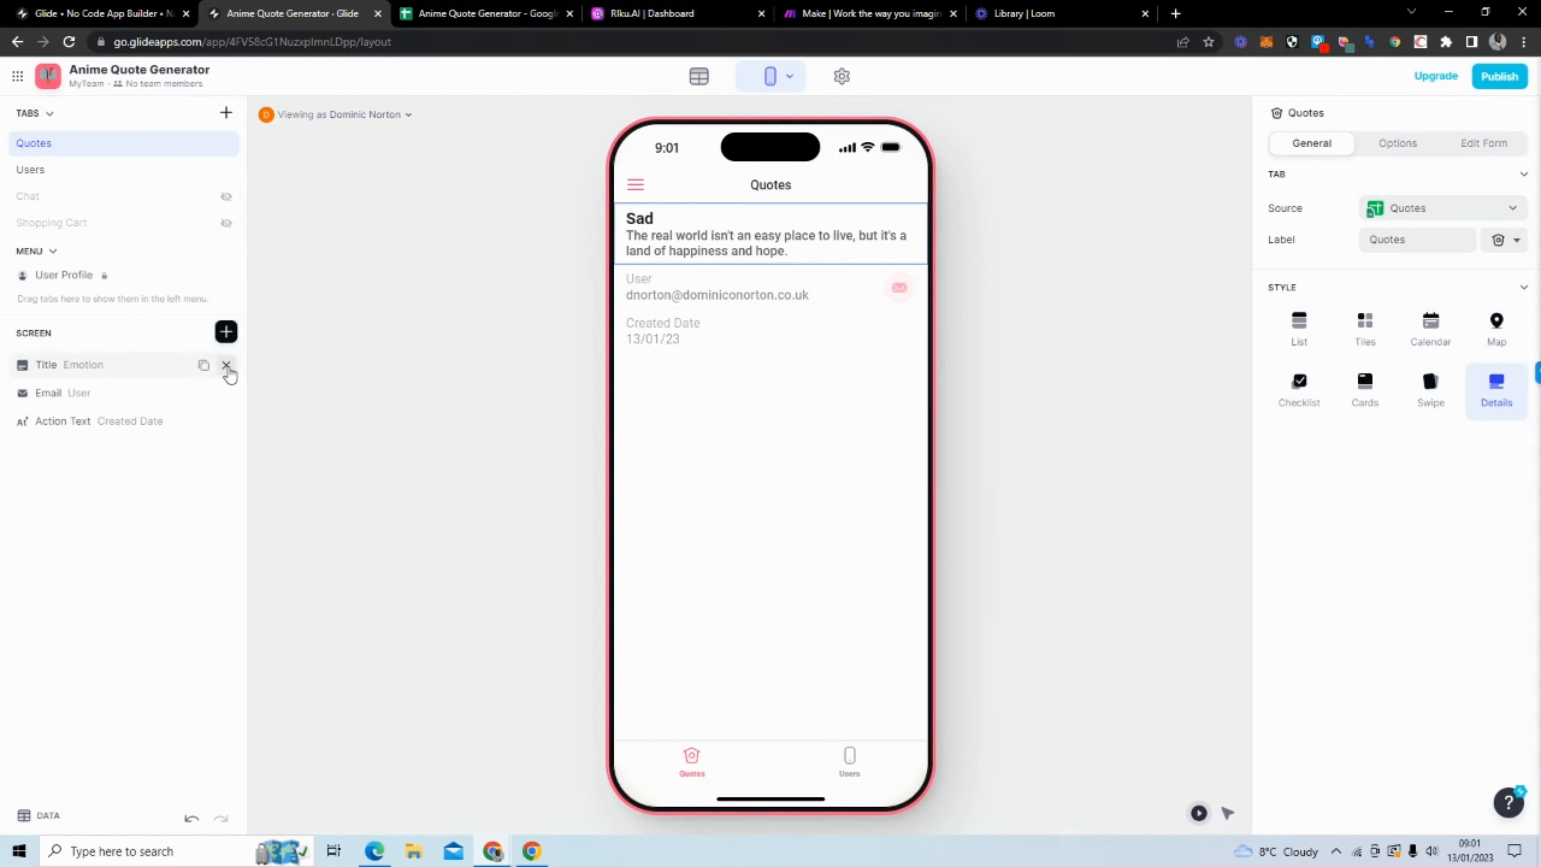
# Delete the Title, Email and Action Text components from the Quotes screen.
pyautogui.click(227, 366)
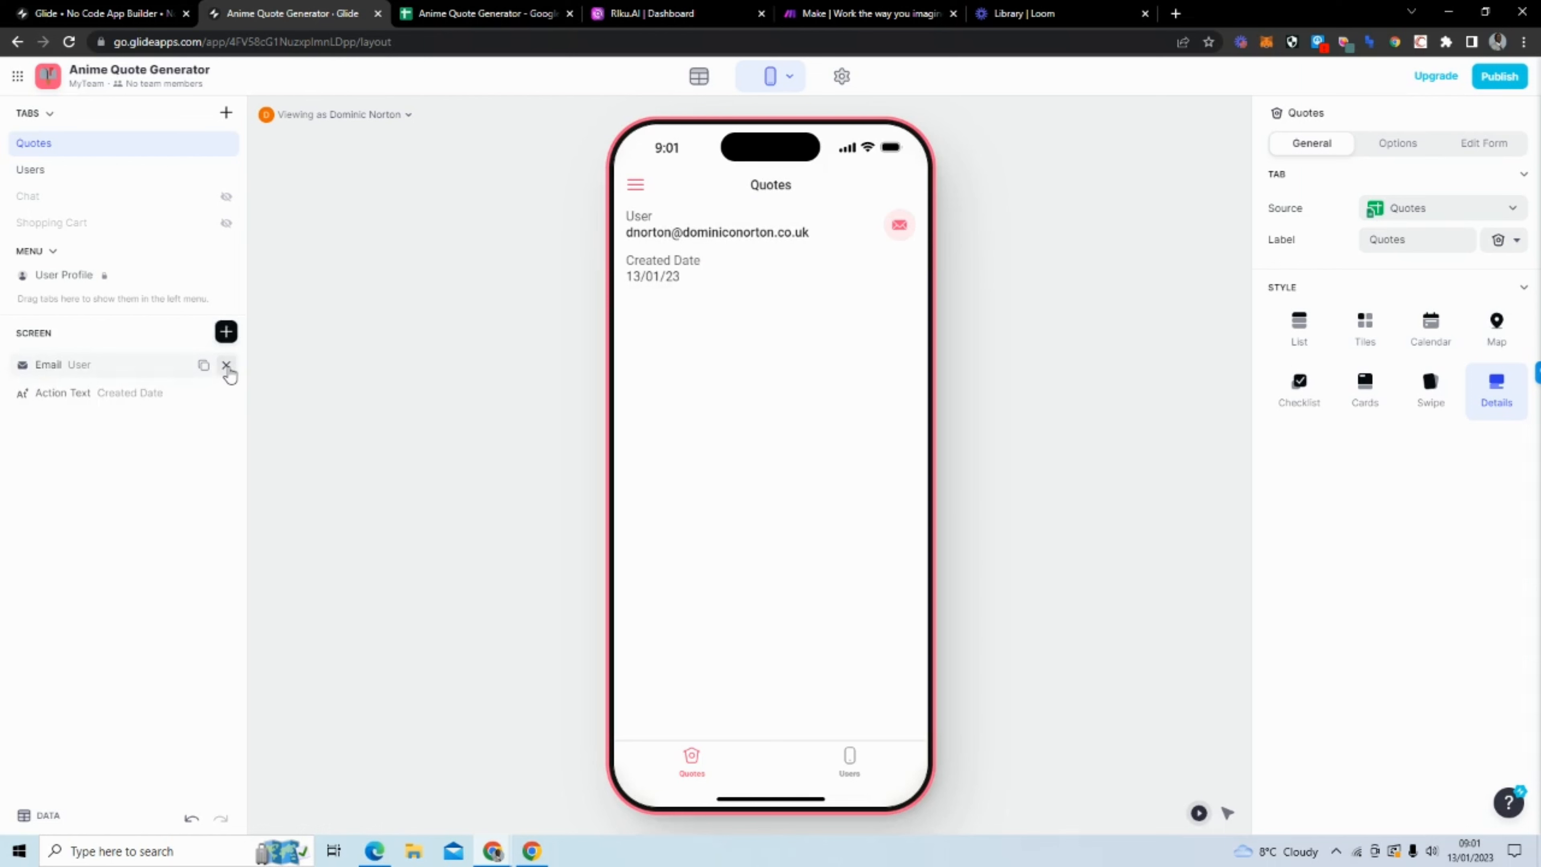
pyautogui.click(226, 366)
pyautogui.click(227, 366)
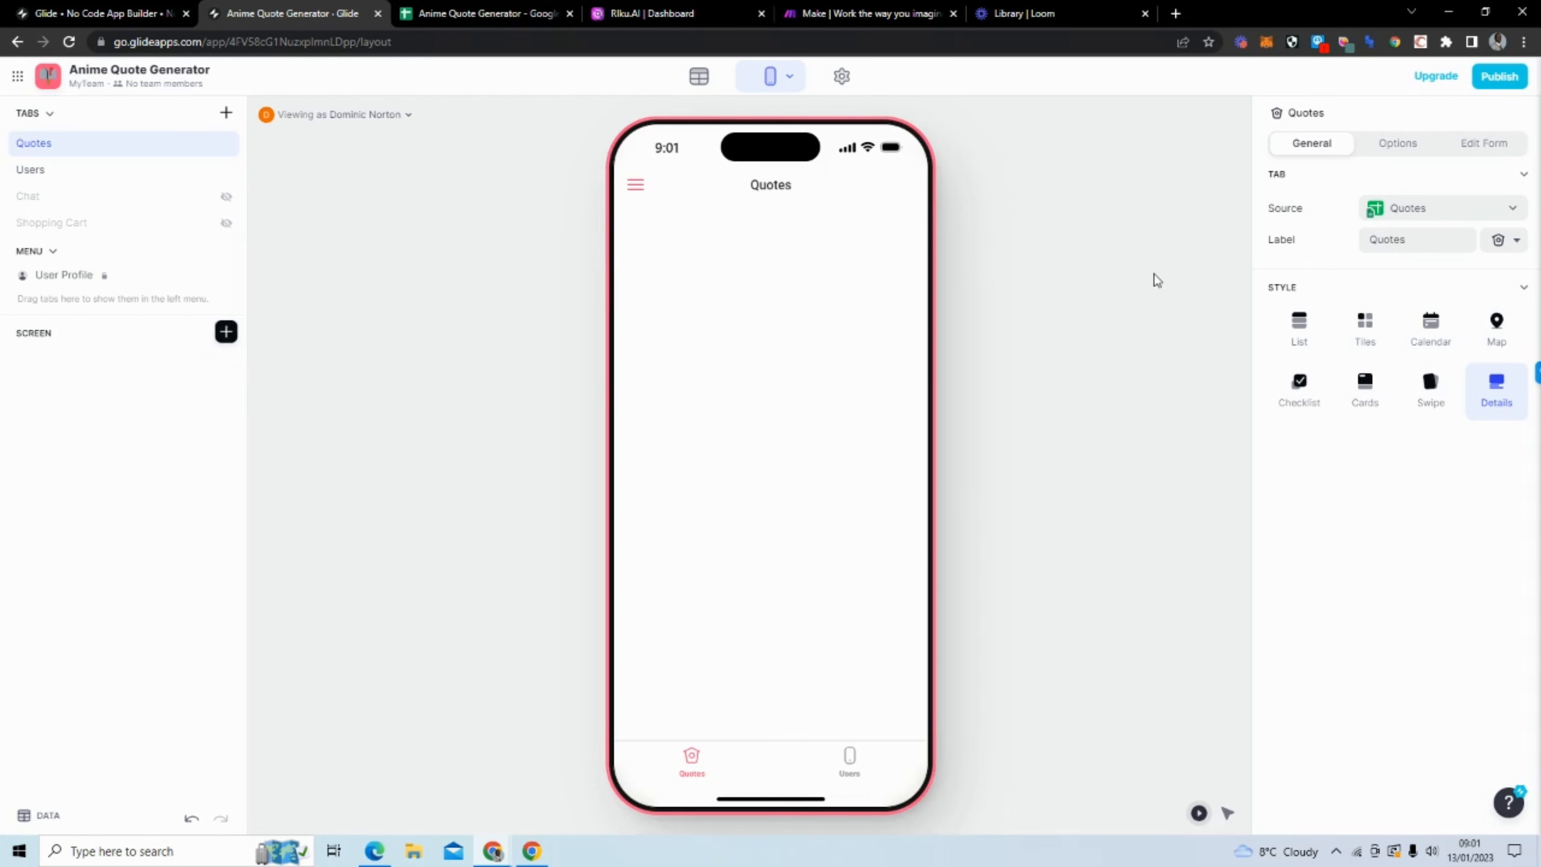
# Add a Form Button component to the Quotes screen and label it "Generate Quote".
pyautogui.click(227, 332)
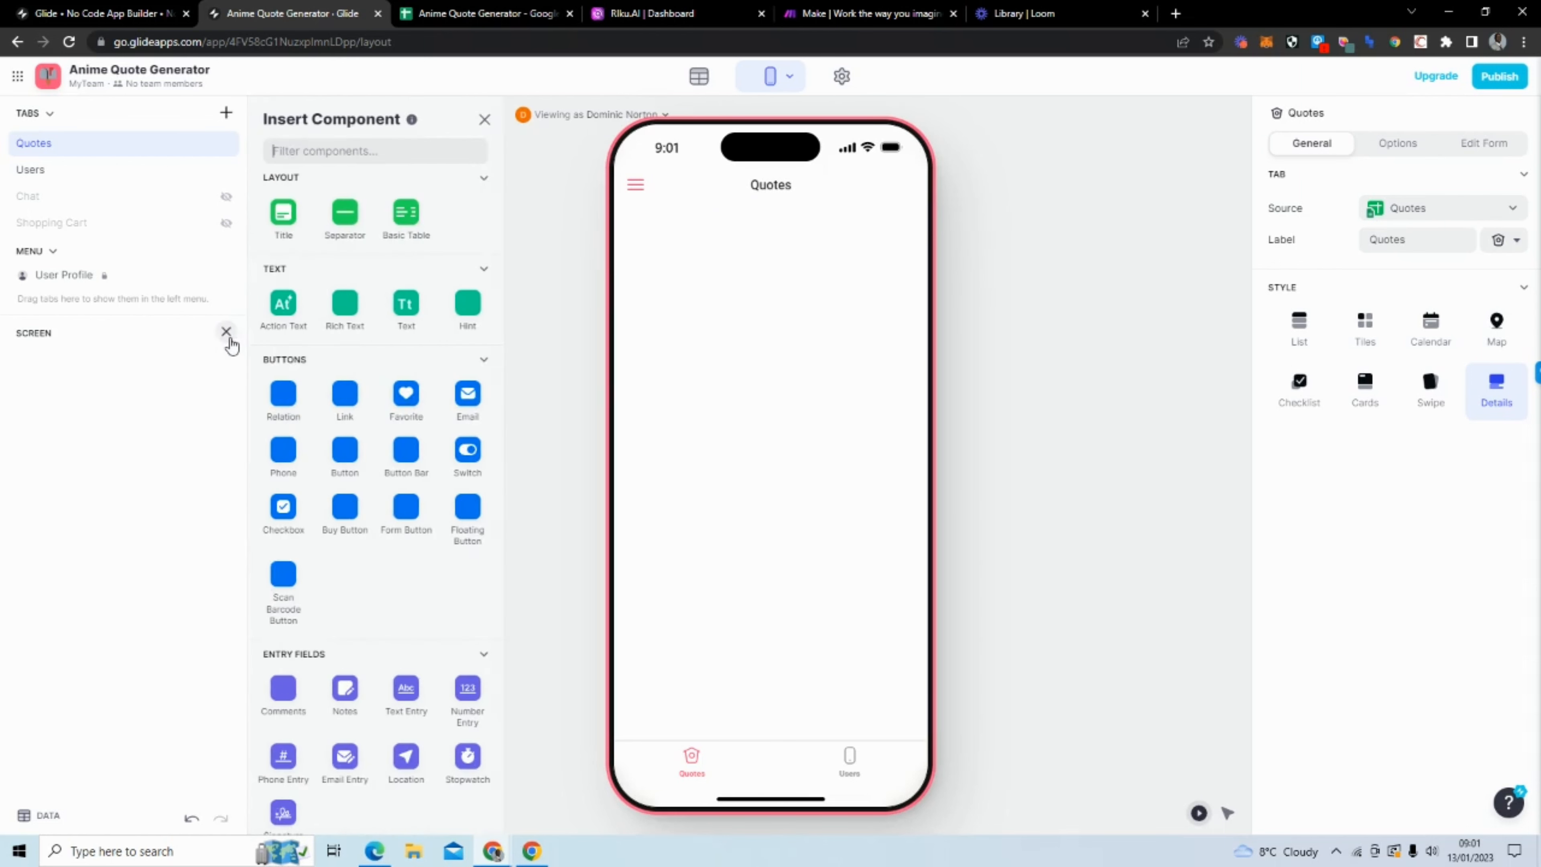
pyautogui.click(405, 510)
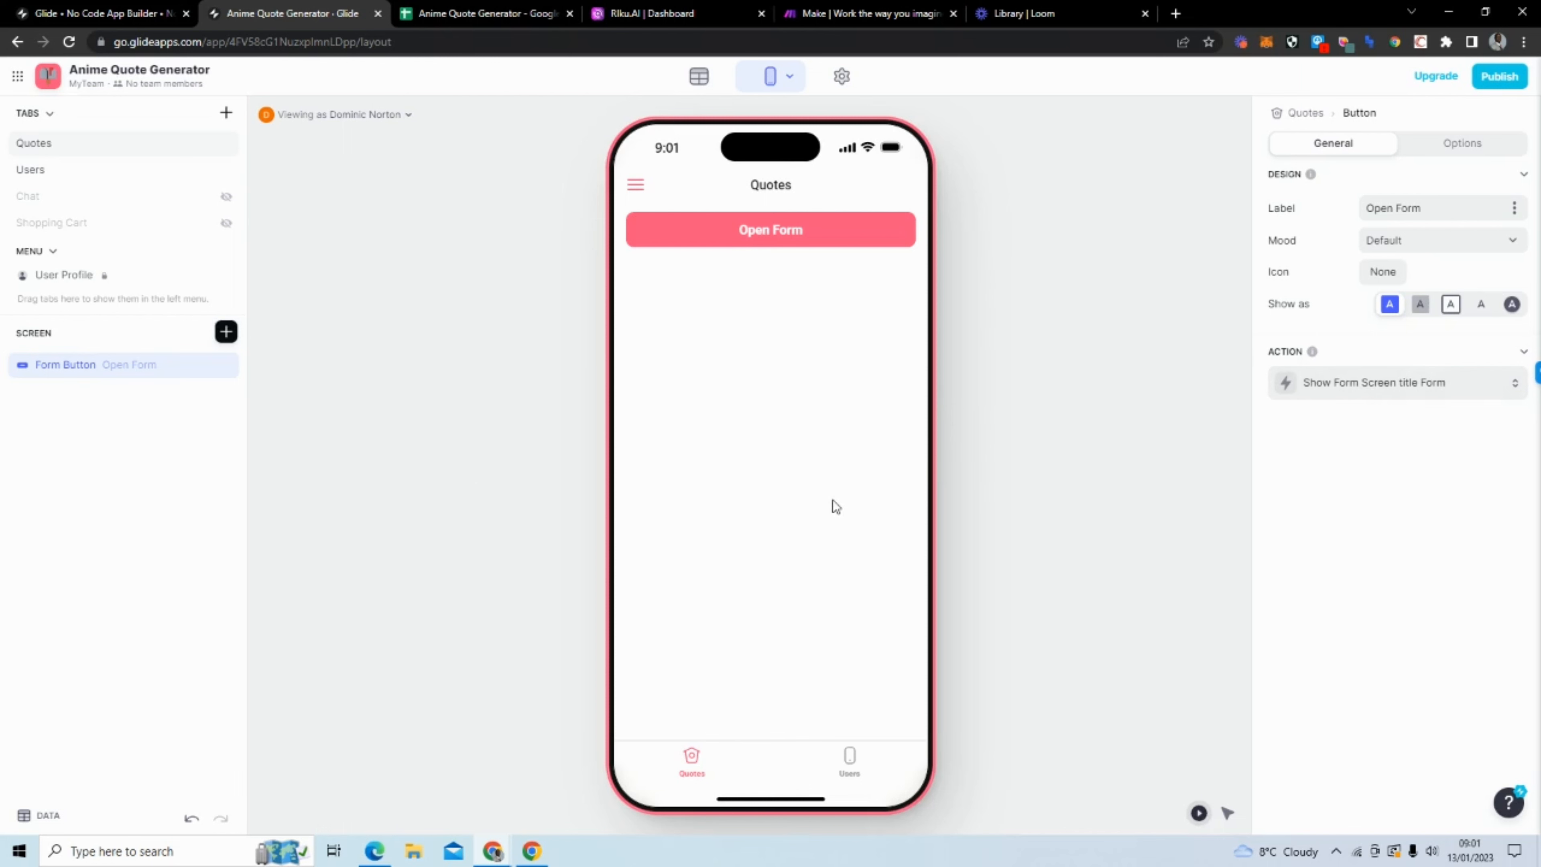
pyautogui.moveTo(1426, 205); pyautogui.dragTo(1337, 204)
pyautogui.write('Generate Quote')
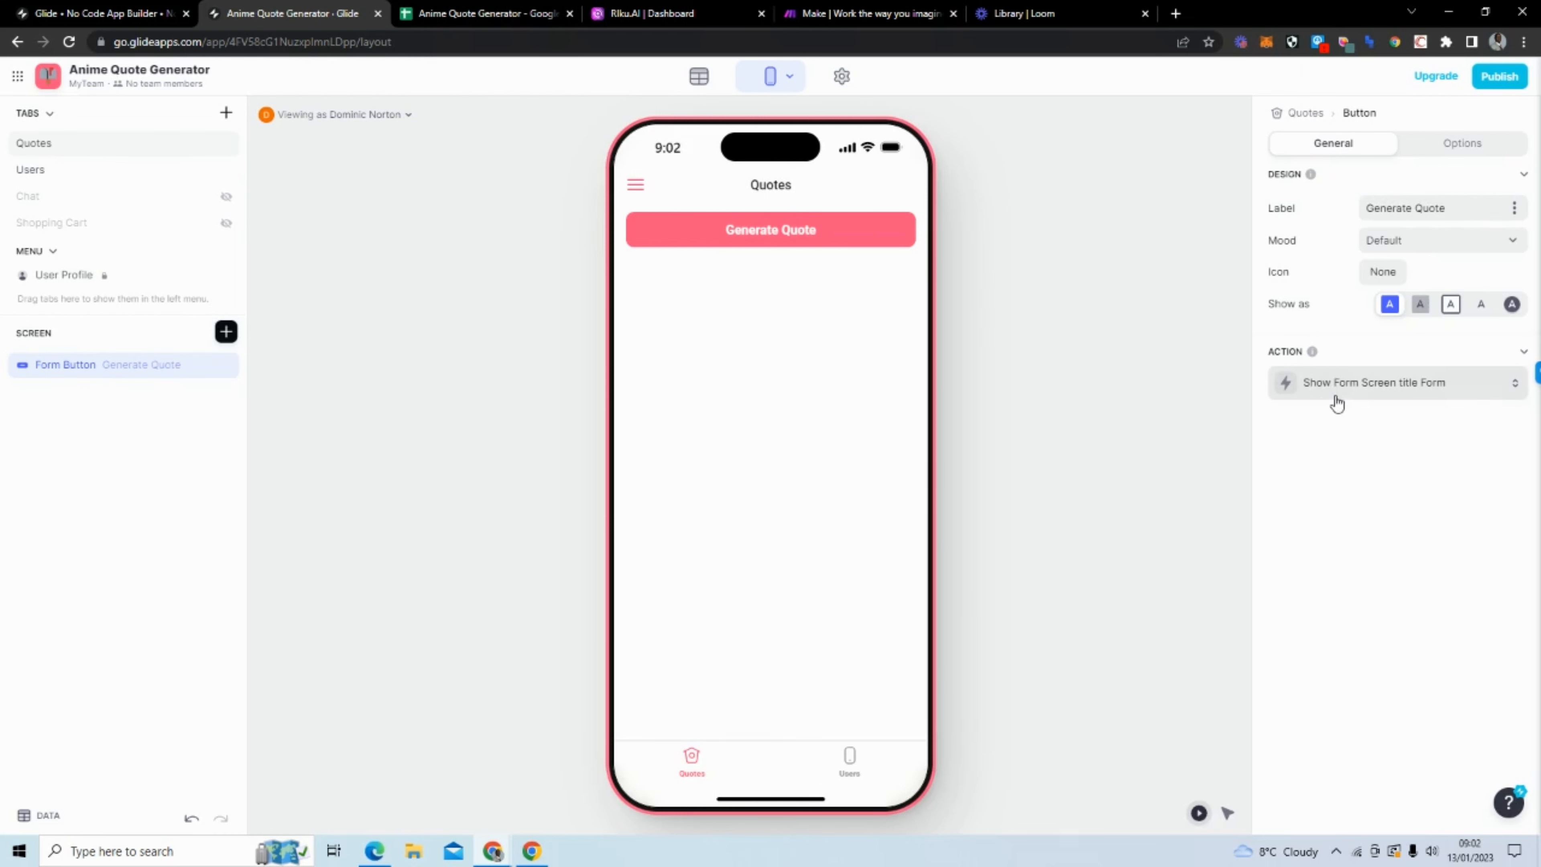
# Set the button's form destination to the Quotes sheet and remove the Quote, User and Created Date entry fields.
pyautogui.click(716, 235)
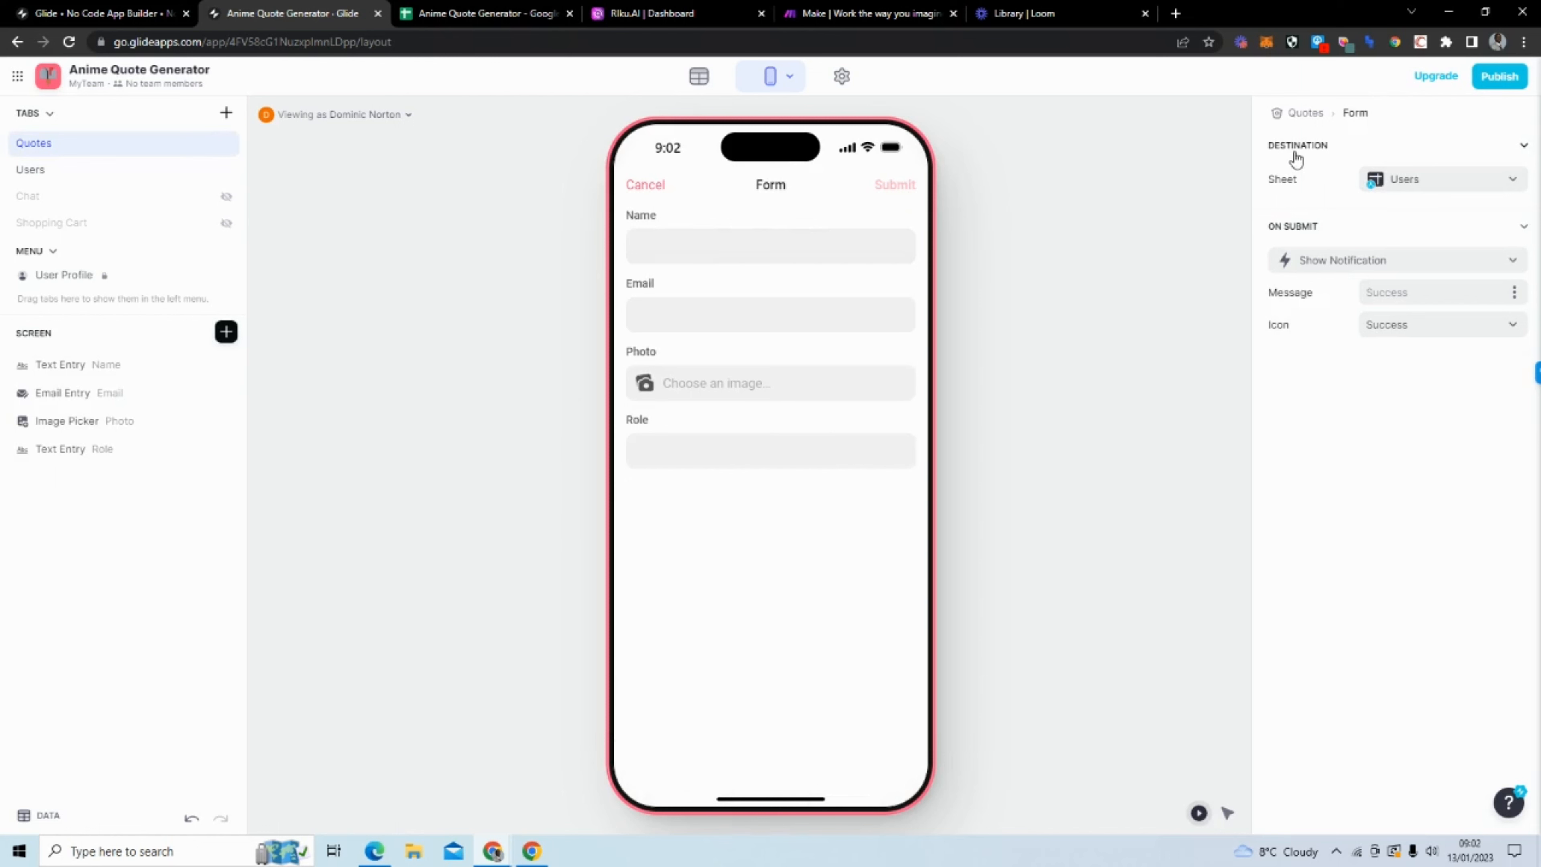
pyautogui.click(1403, 181)
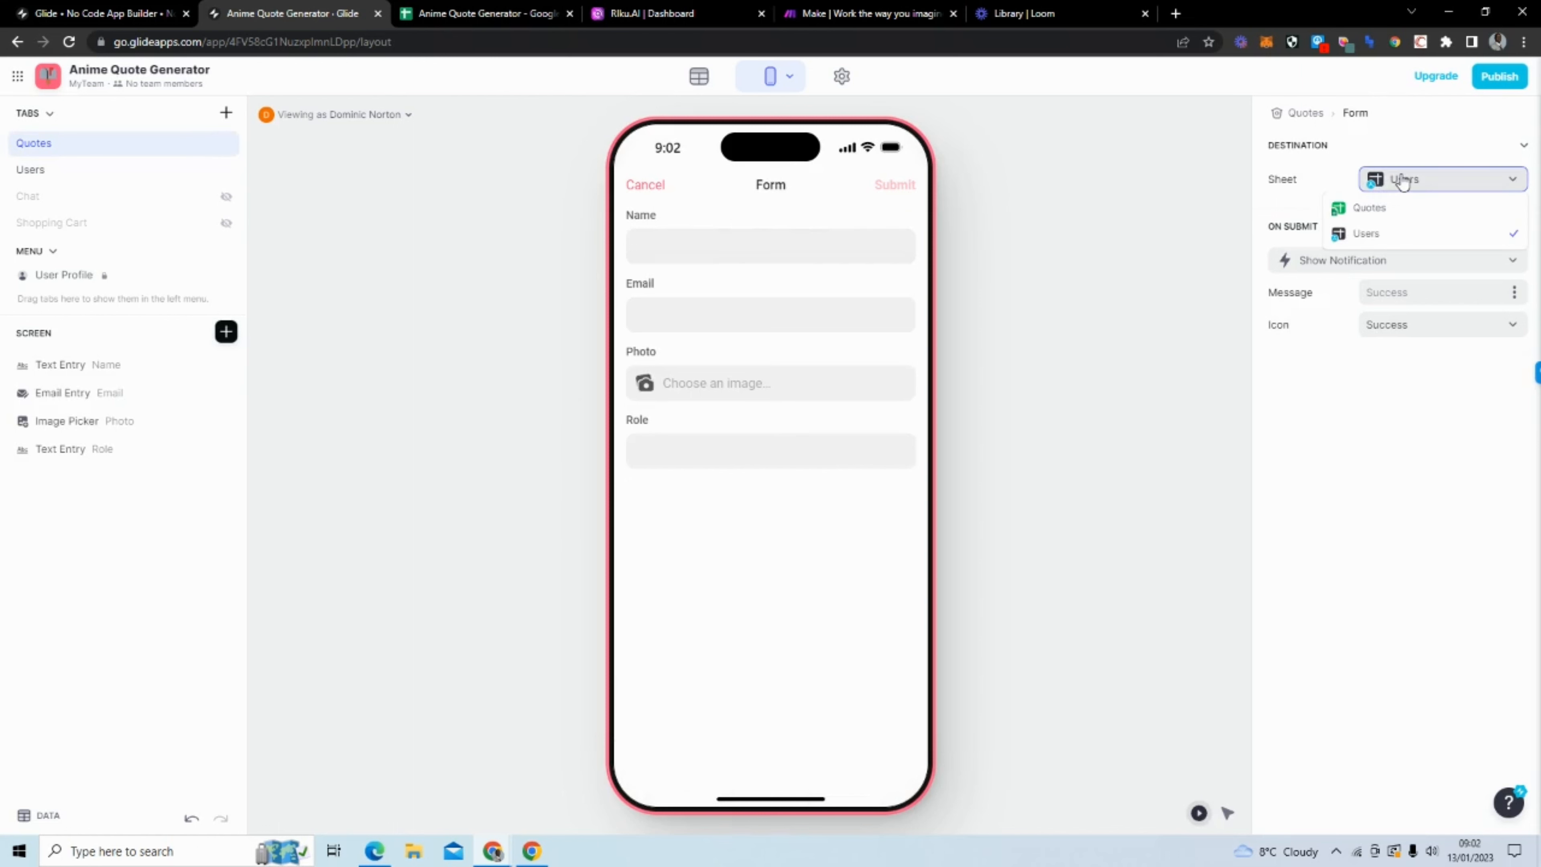
pyautogui.click(1396, 210)
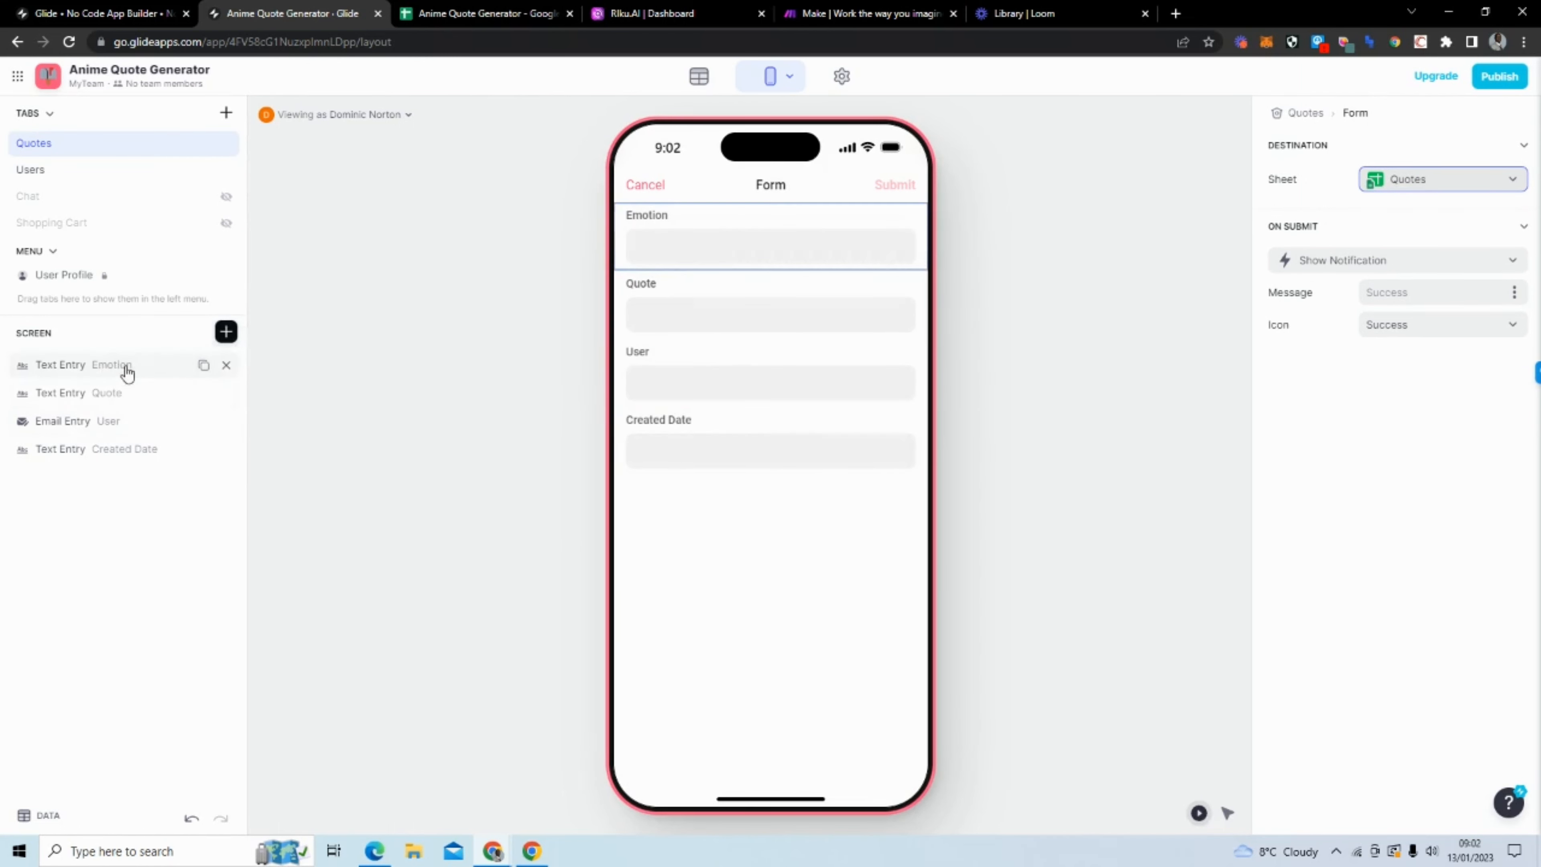
pyautogui.click(224, 393)
pyautogui.click(224, 393)
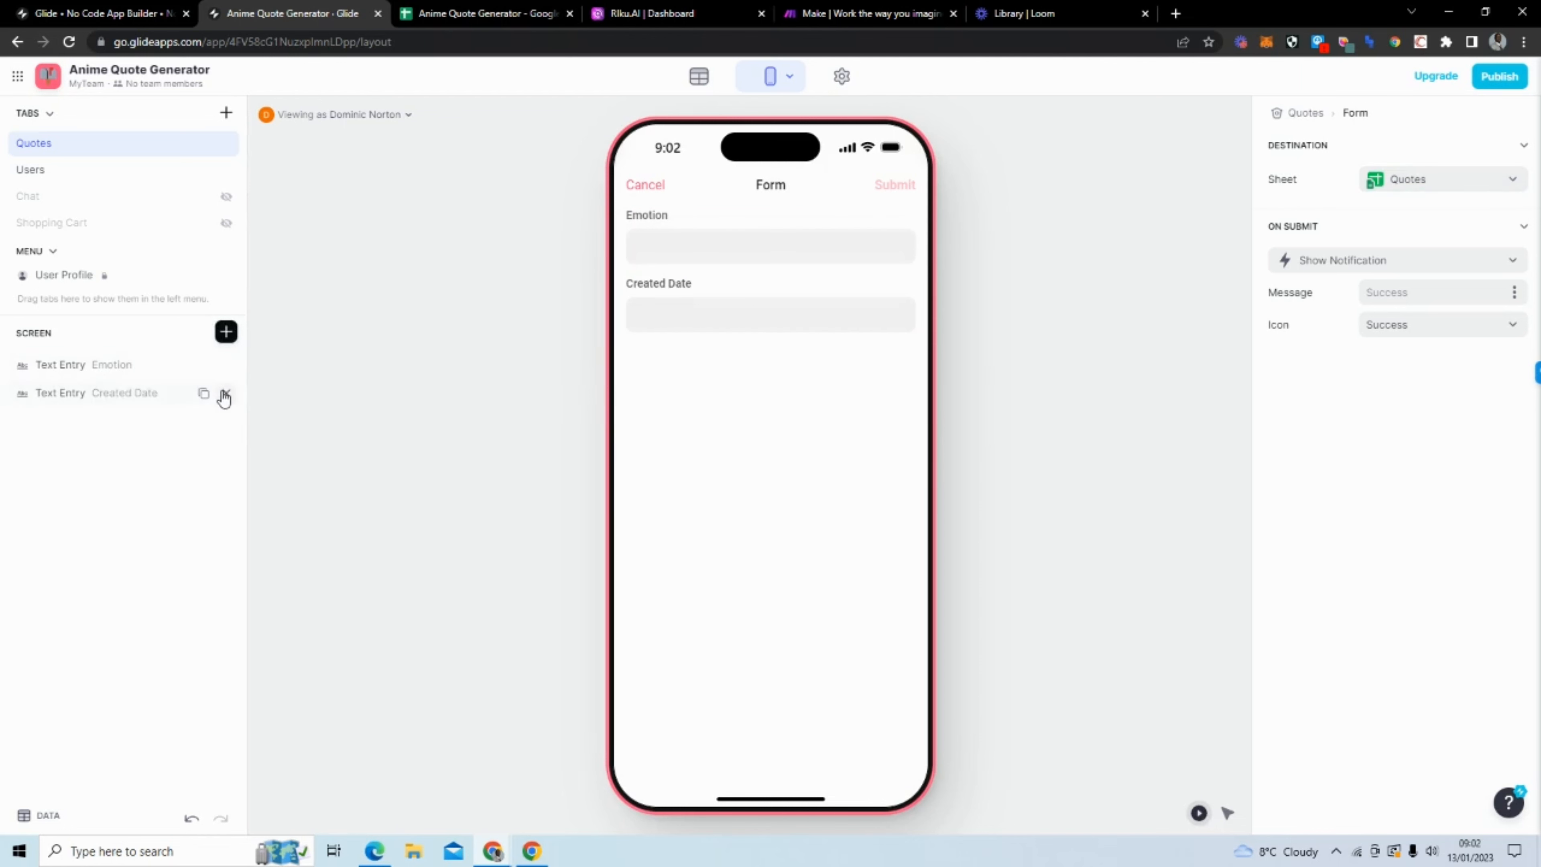
pyautogui.click(224, 393)
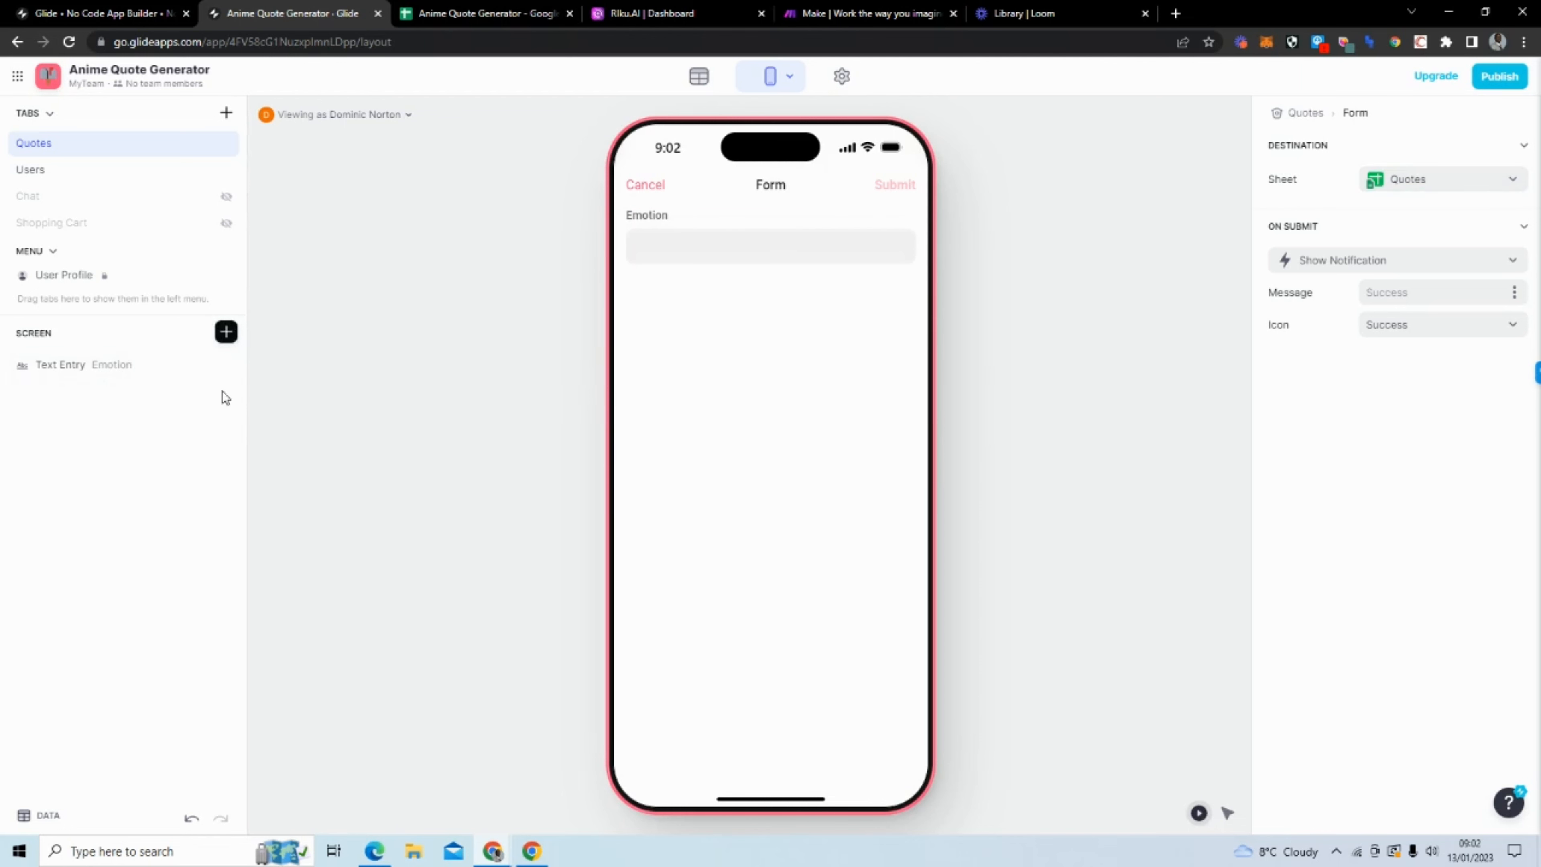
# Label the form's Emotion text entry "Type an emotion below" and make it required.
pyautogui.click(109, 371)
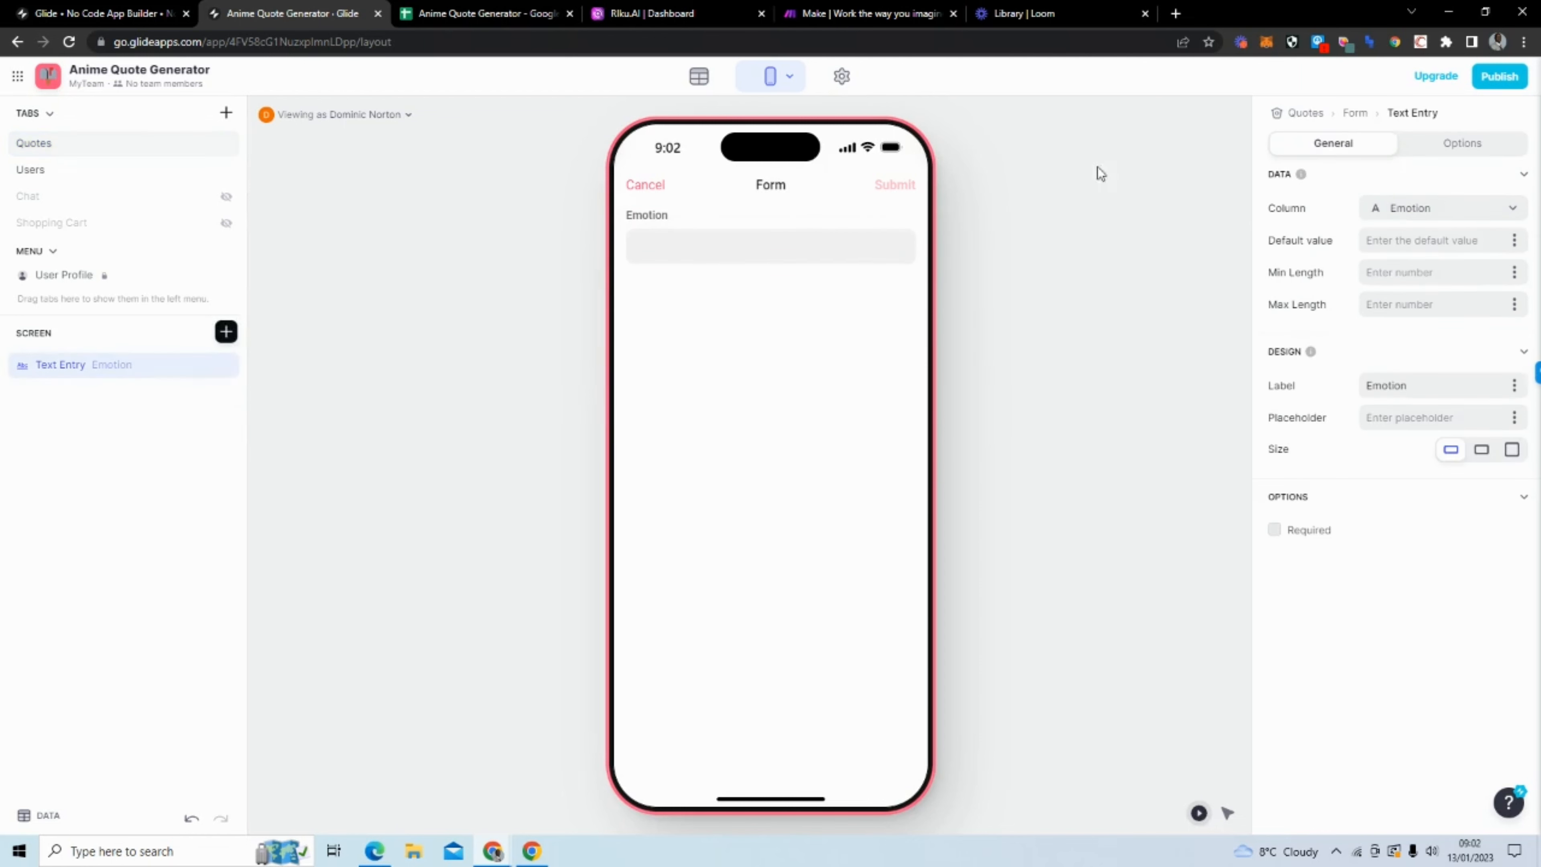
pyautogui.click(1368, 387)
pyautogui.write('Type an')
pyautogui.press('Delete')
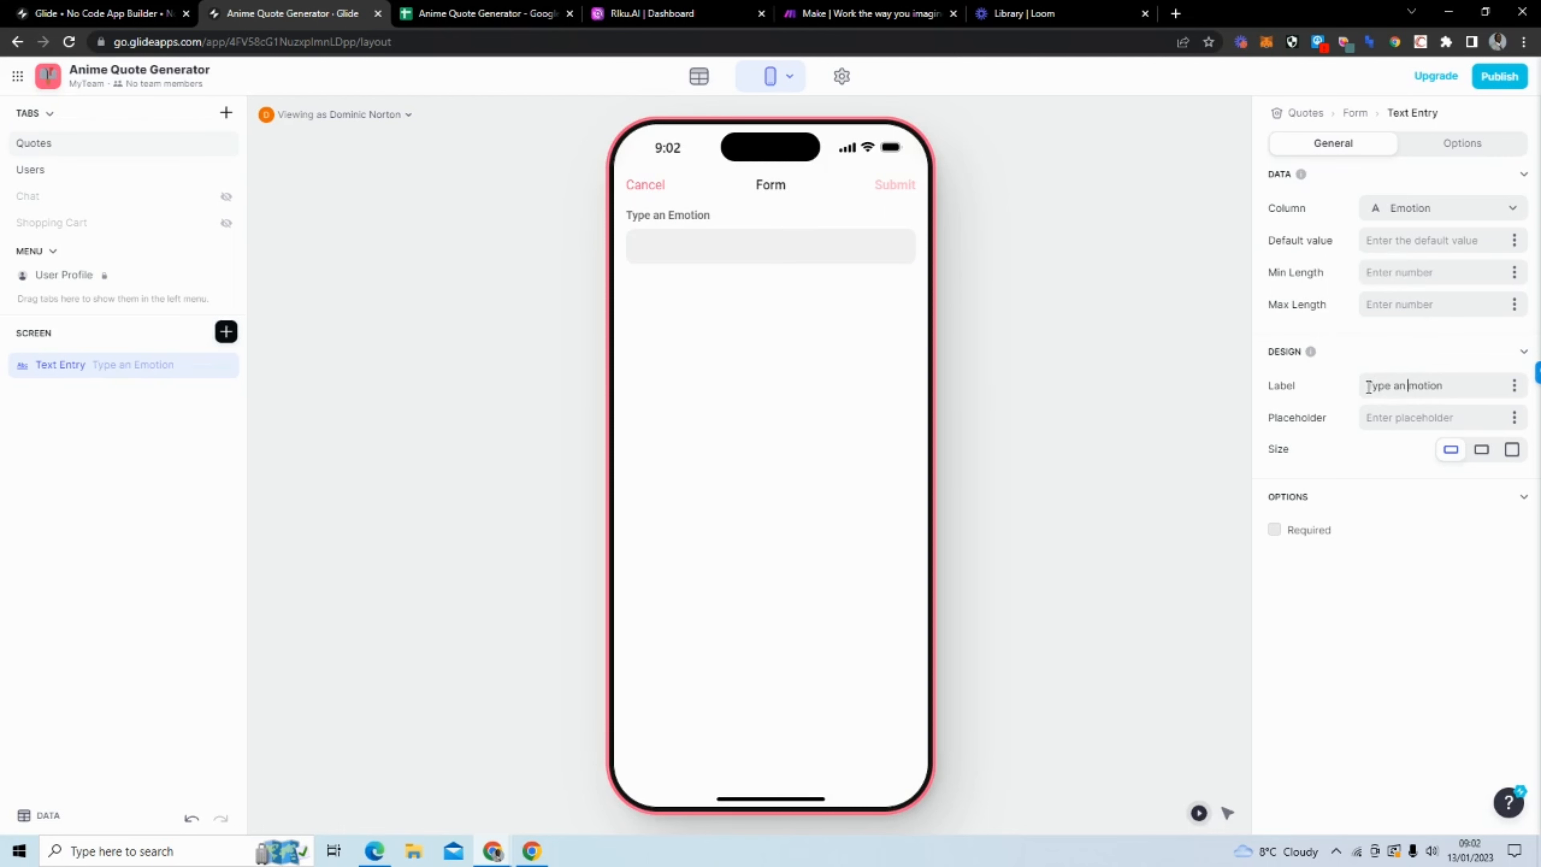
pyautogui.write('e')
pyautogui.click(1451, 385)
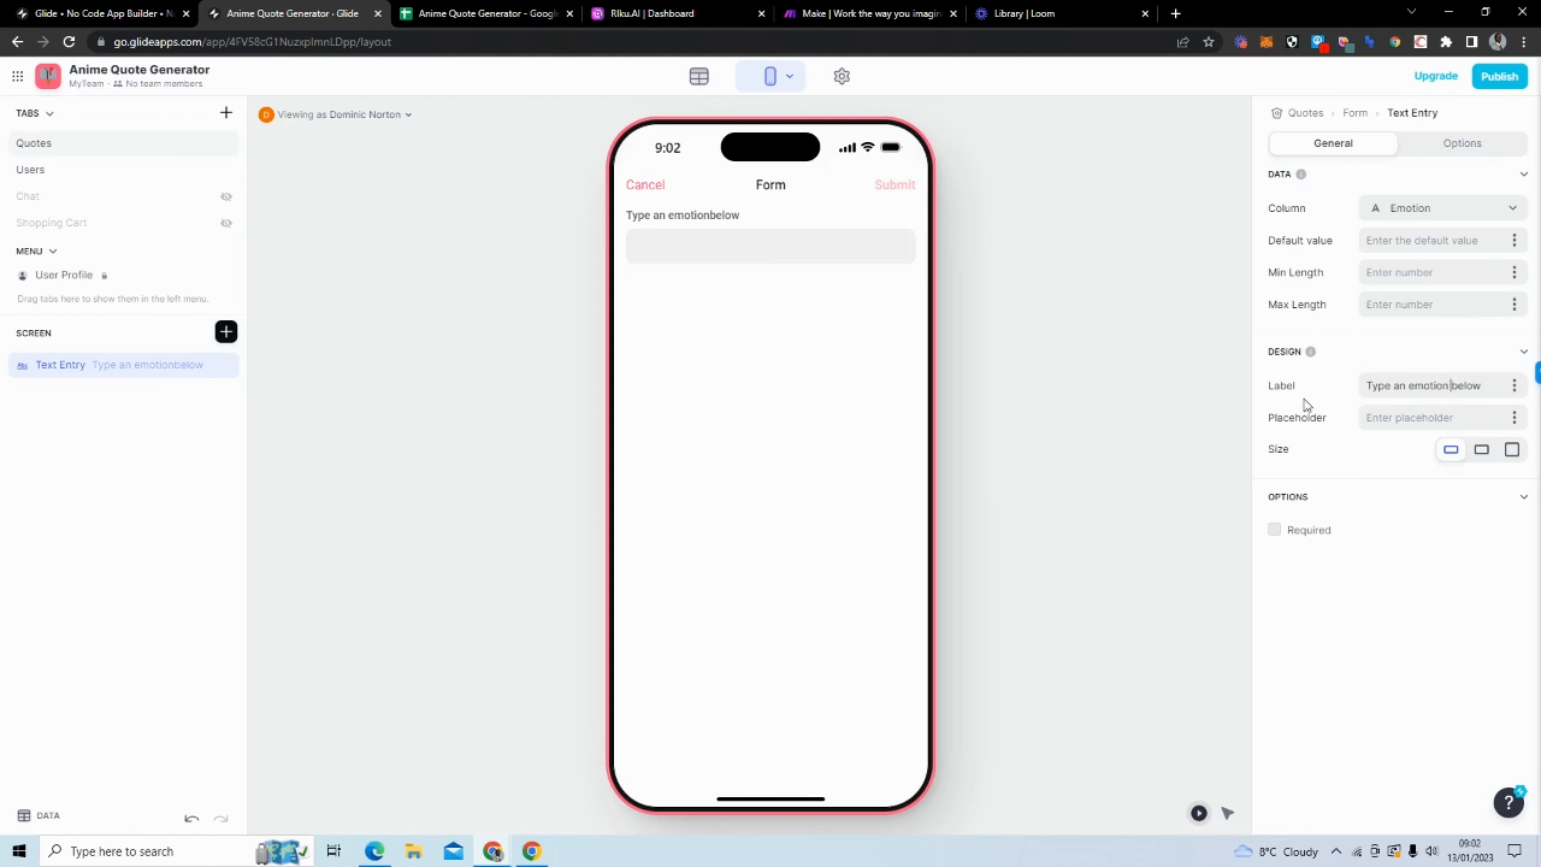
pyautogui.click(1287, 530)
pyautogui.click(1086, 396)
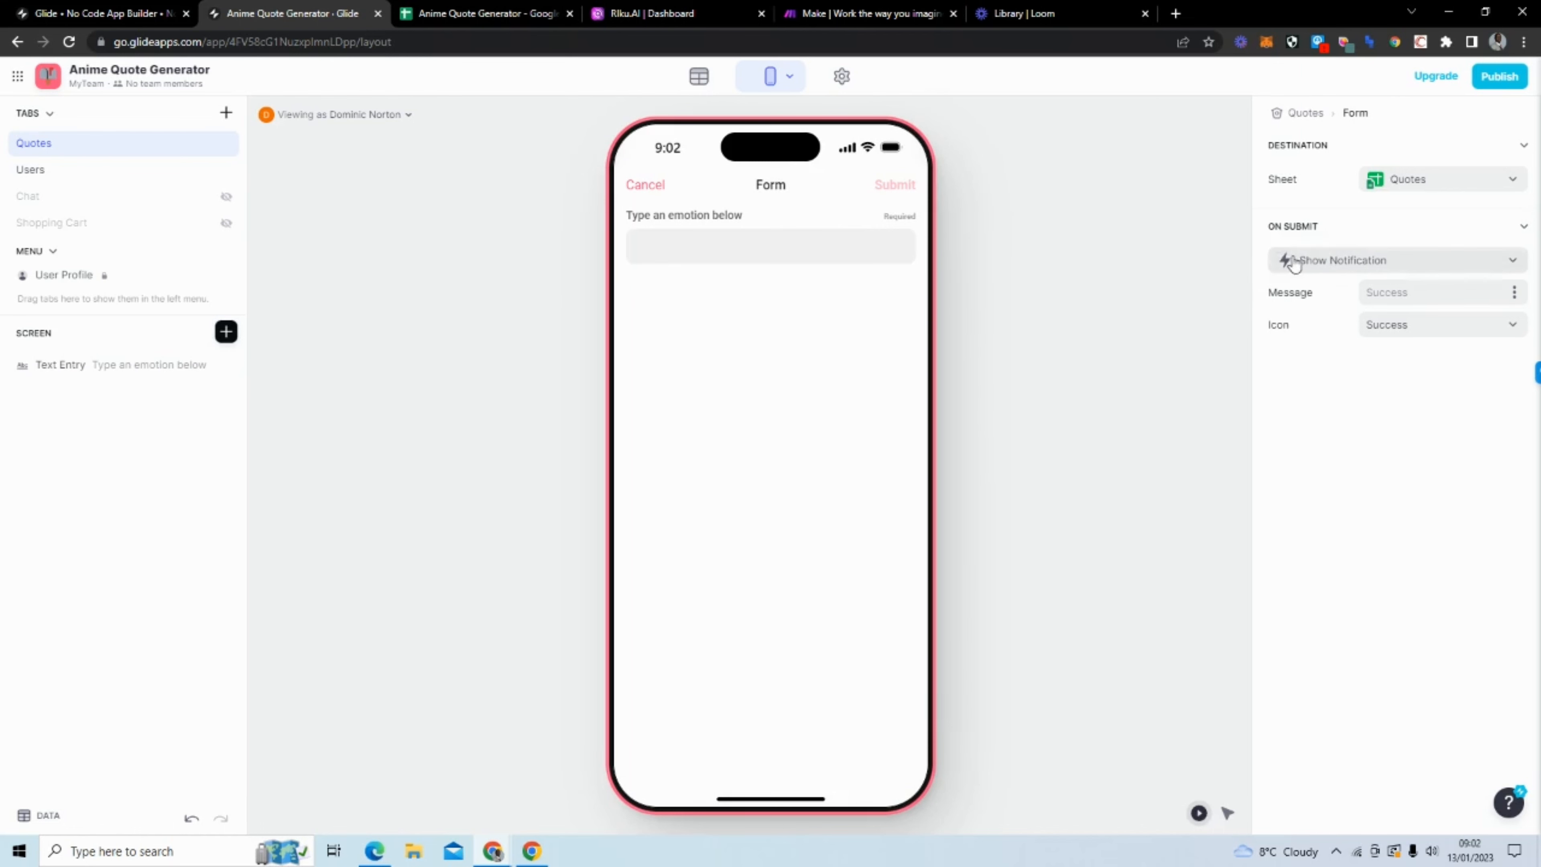
# Switch to the Make website and sign in to the Make platform.
pyautogui.click(868, 14)
pyautogui.moveTo(868, 13); pyautogui.dragTo(477, 18)
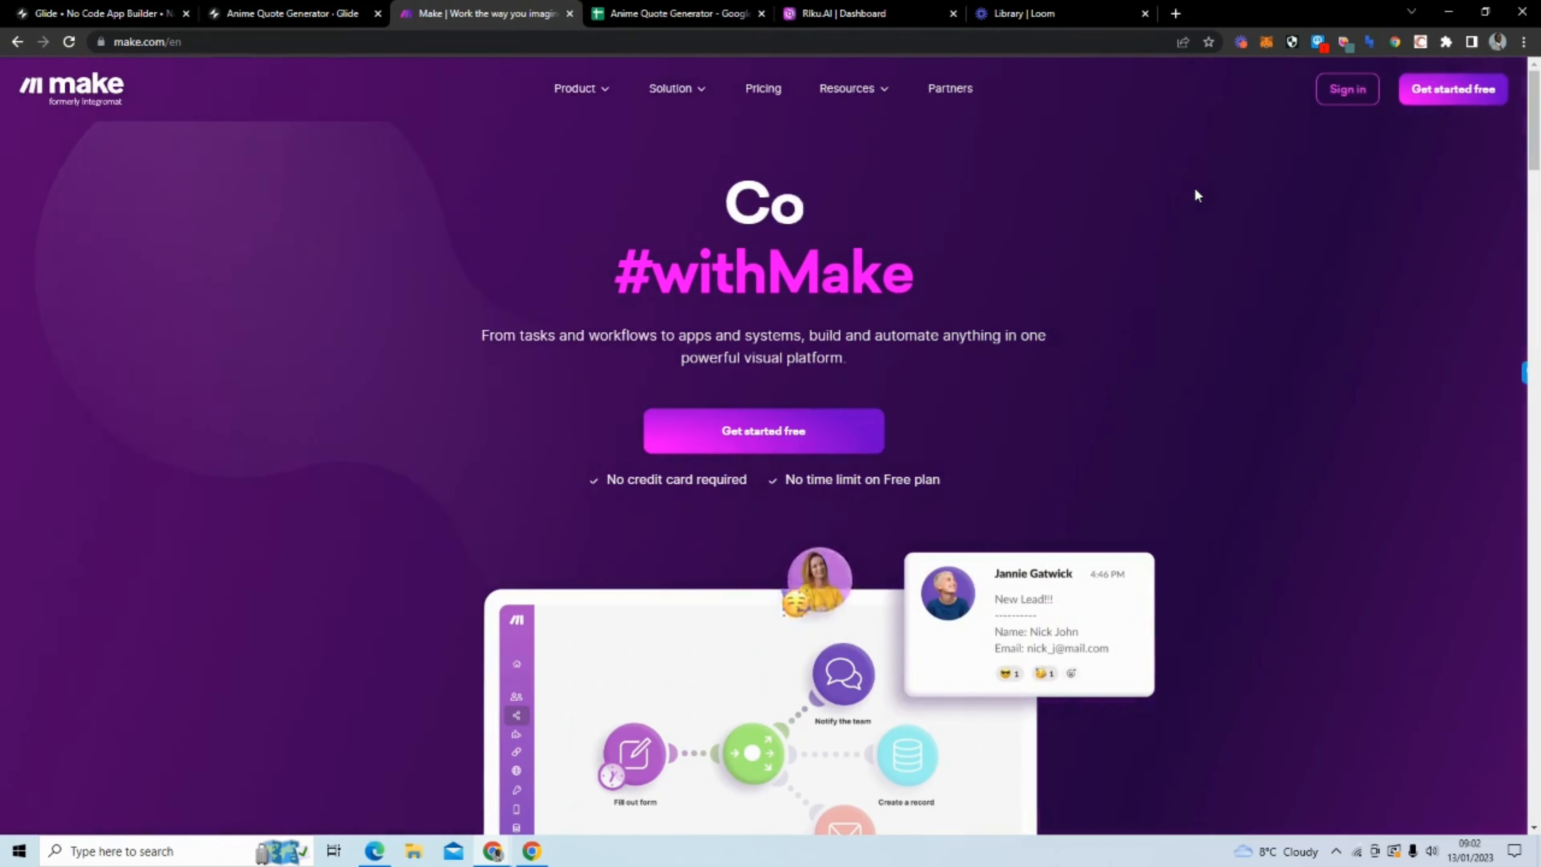
pyautogui.moveTo(1335, 98)
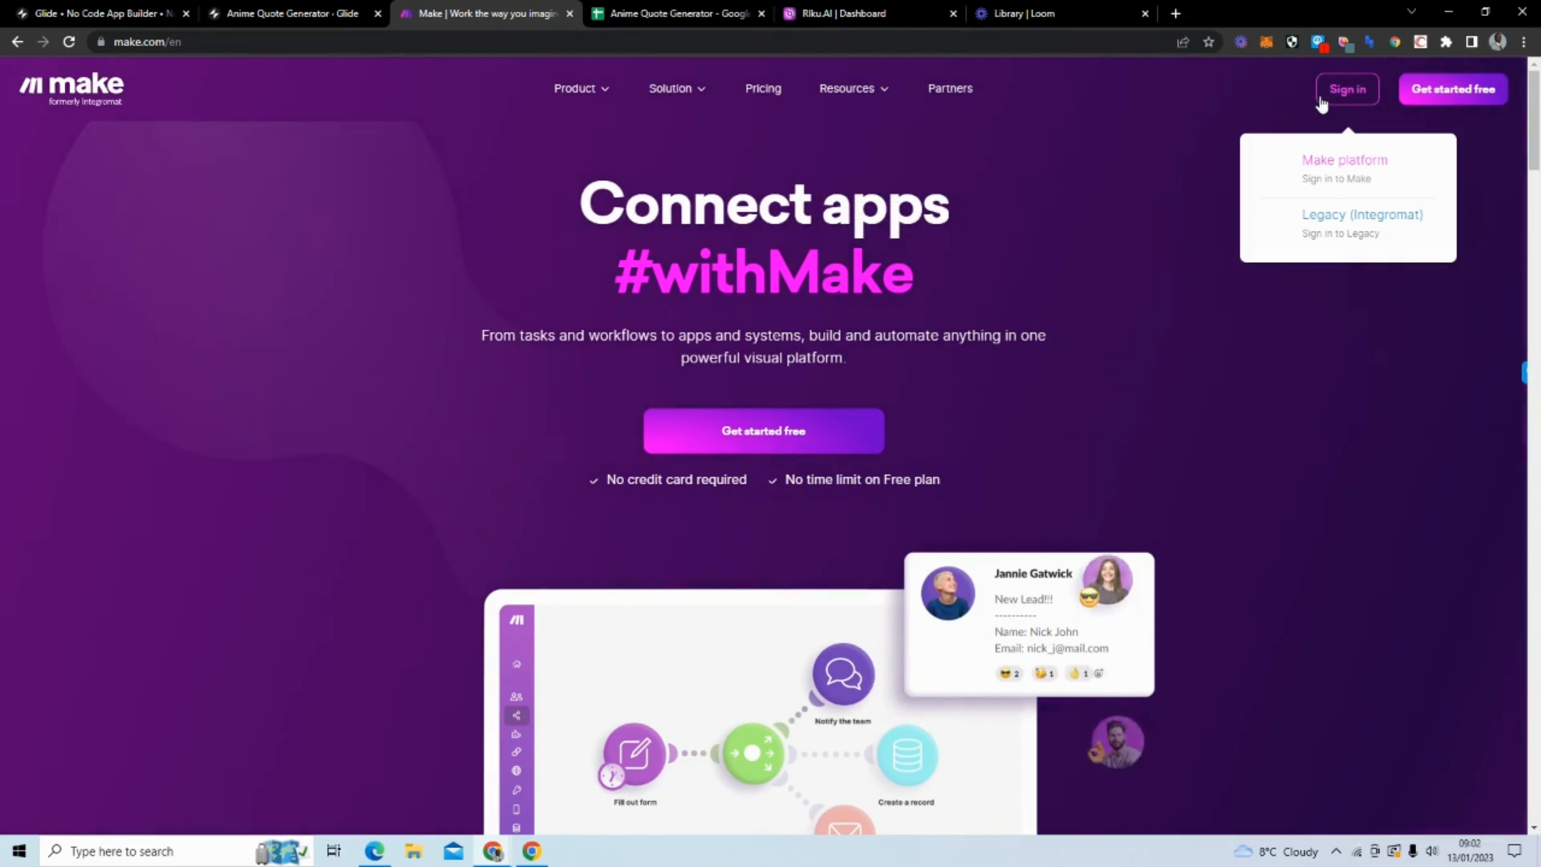
pyautogui.click(1333, 175)
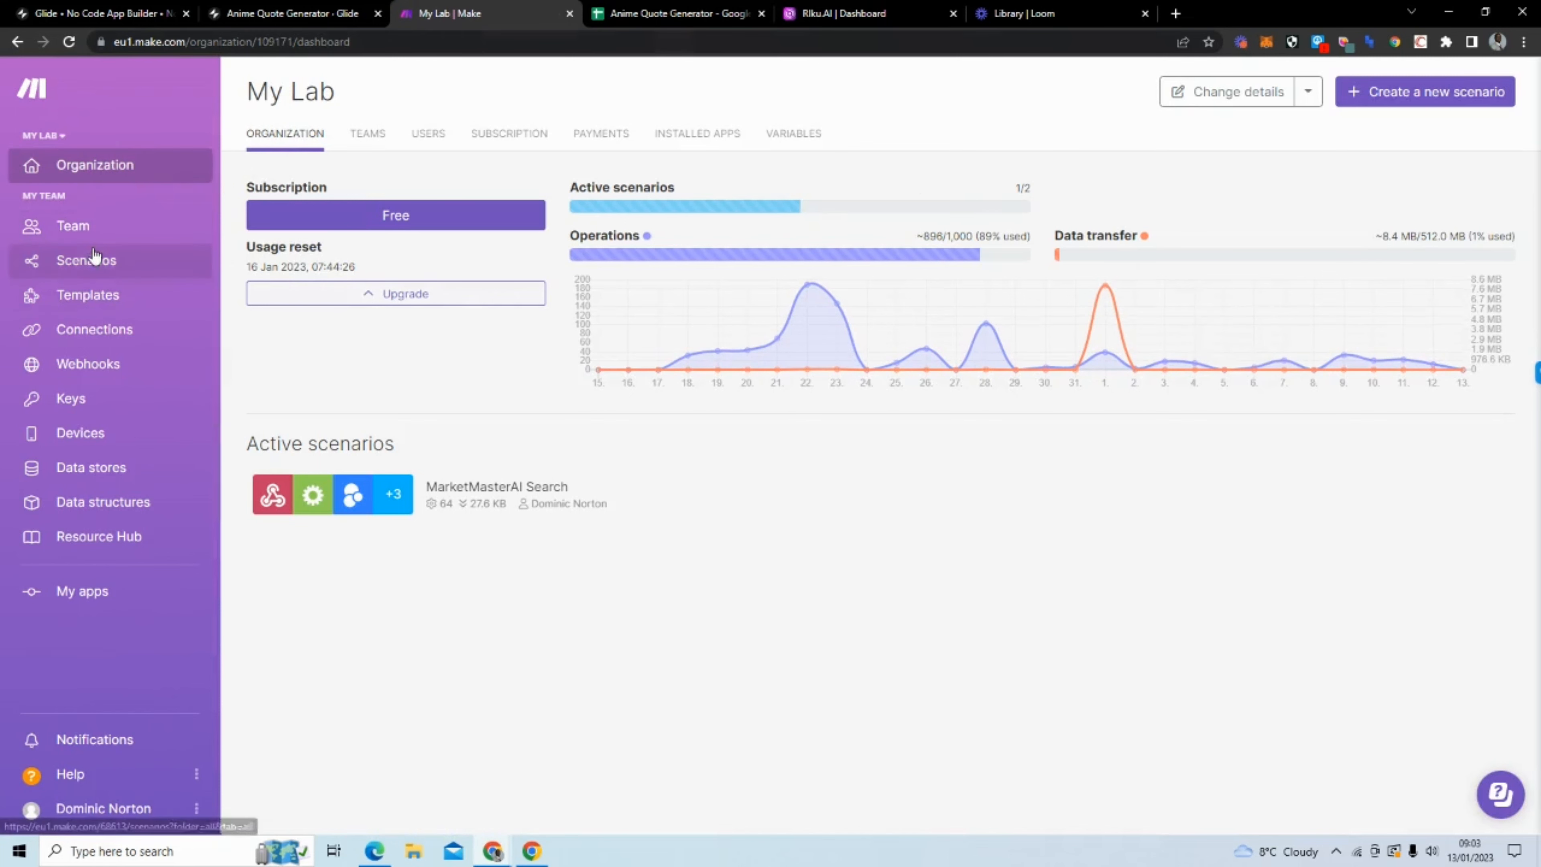
# Create a new scenario in the Artificial Intelligence folder of Make's scenarios.
pyautogui.click(127, 262)
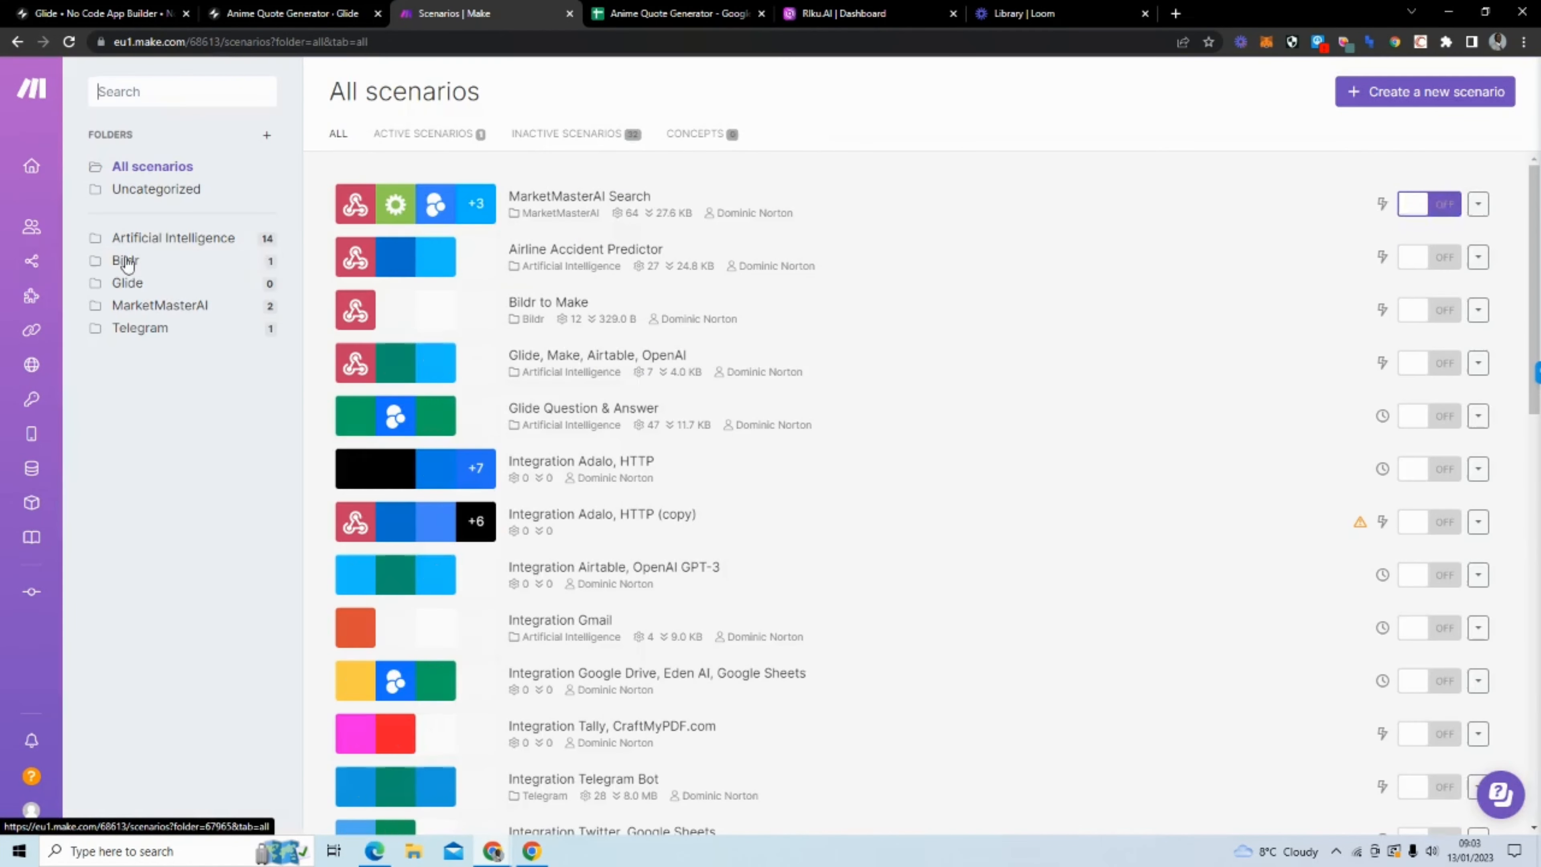
pyautogui.click(205, 250)
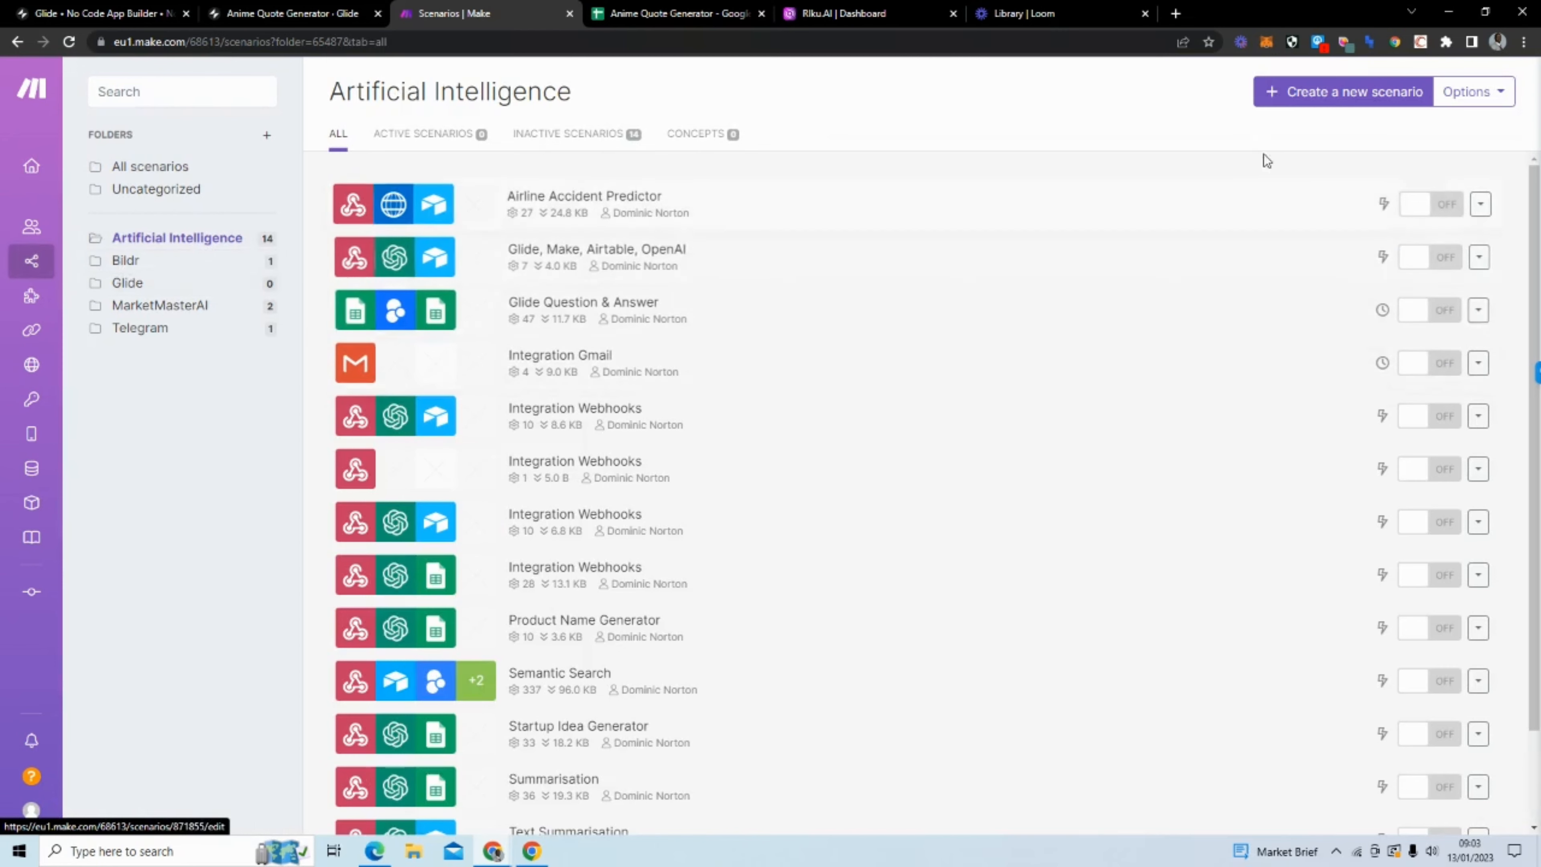
pyautogui.click(1352, 94)
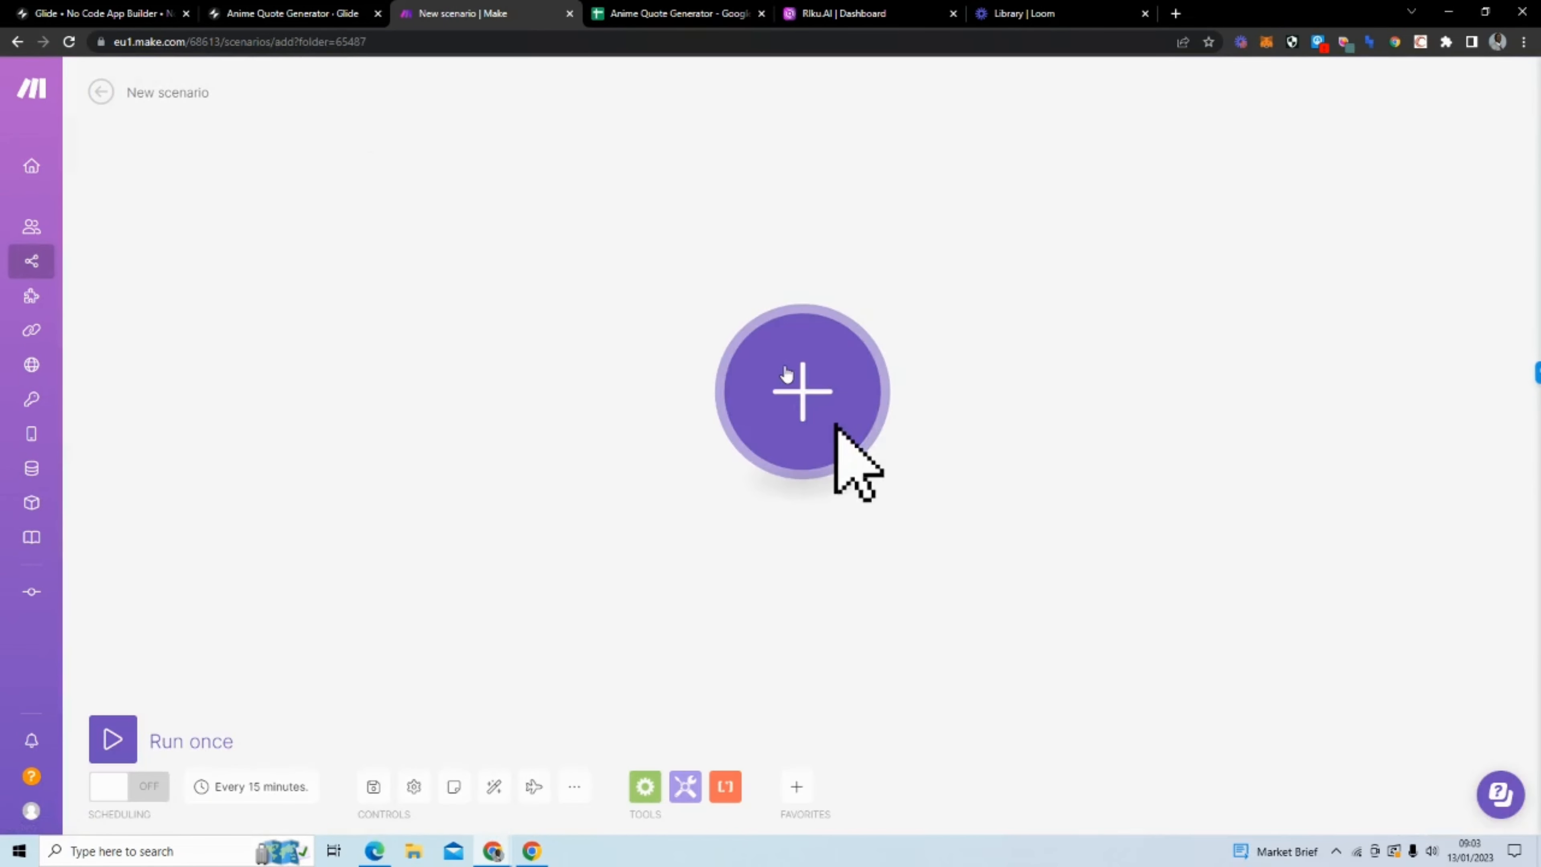
# Add a Webhooks custom webhook trigger as the scenario's first module.
pyautogui.click(787, 375)
pyautogui.write('webhook')
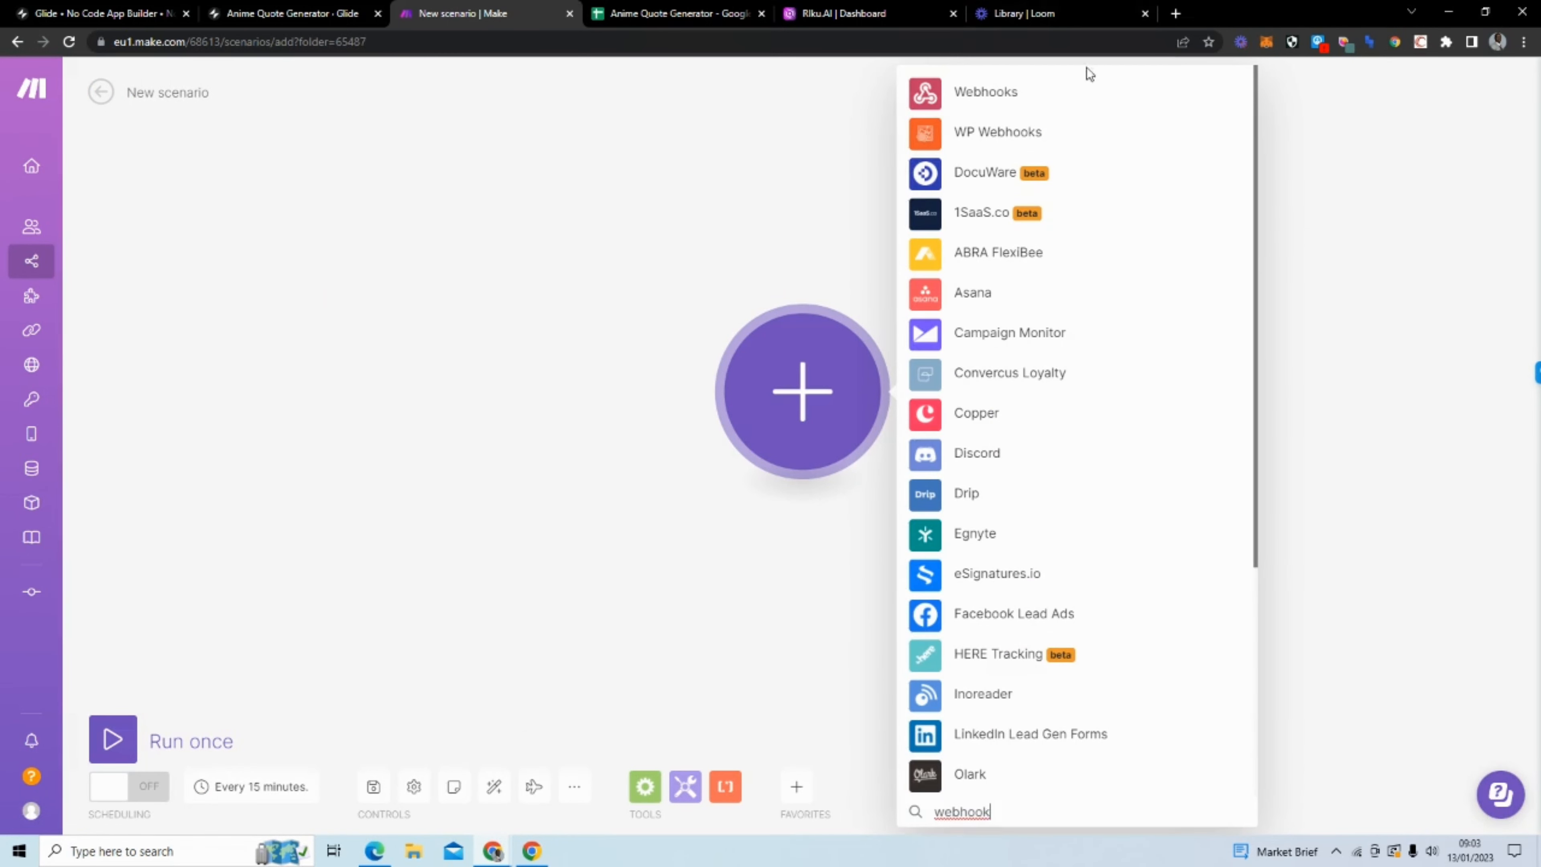
pyautogui.click(1068, 92)
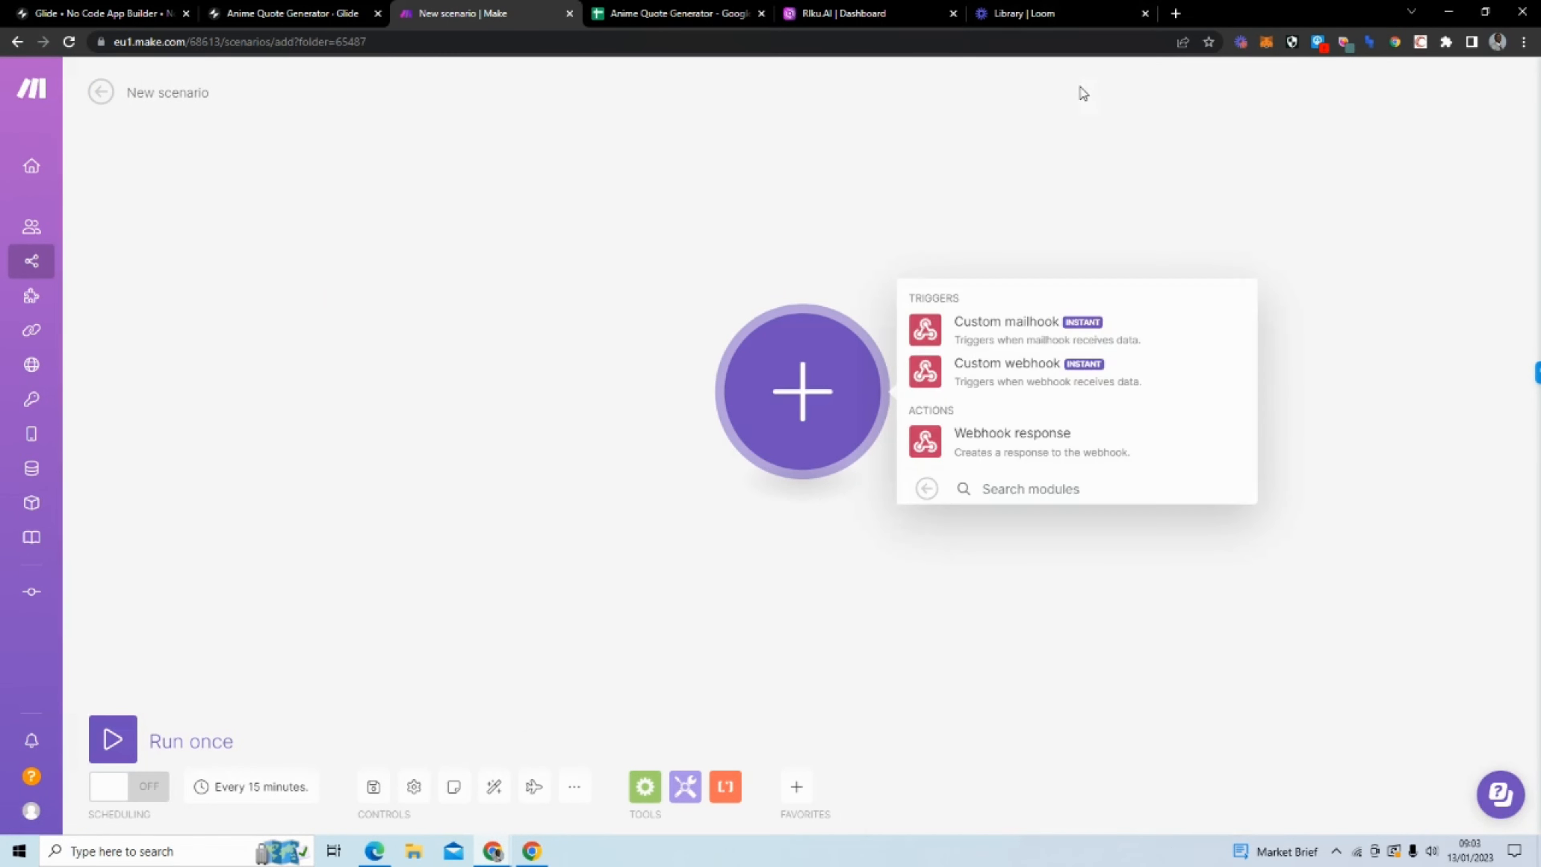
pyautogui.click(1052, 363)
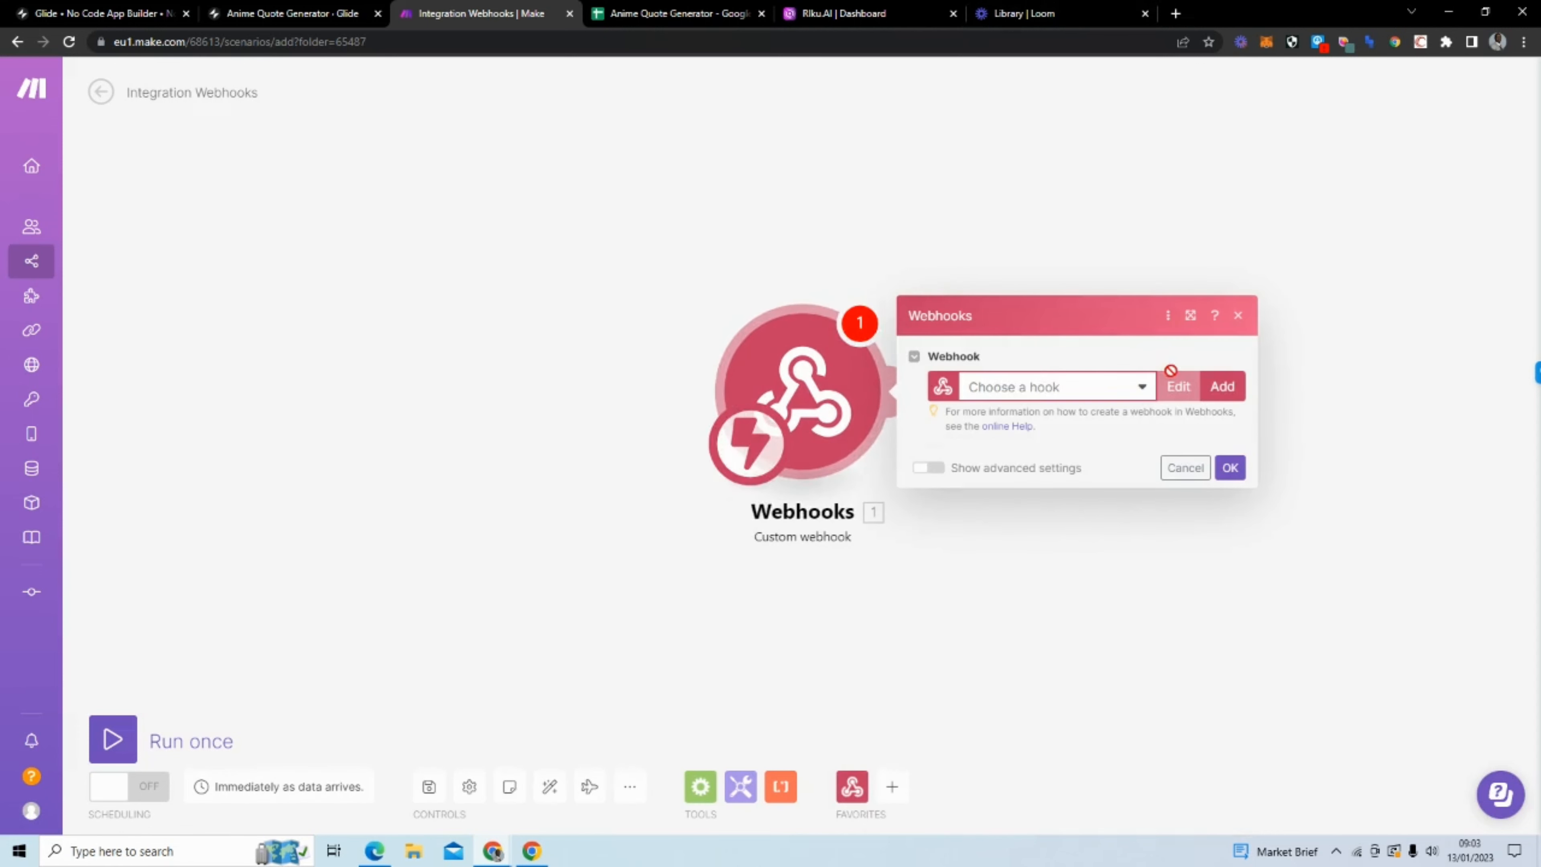
# Create a webhook named "Anime Quote Webhook" for the trigger and copy its address.
pyautogui.click(1223, 389)
pyautogui.moveTo(1089, 314); pyautogui.dragTo(877, 317)
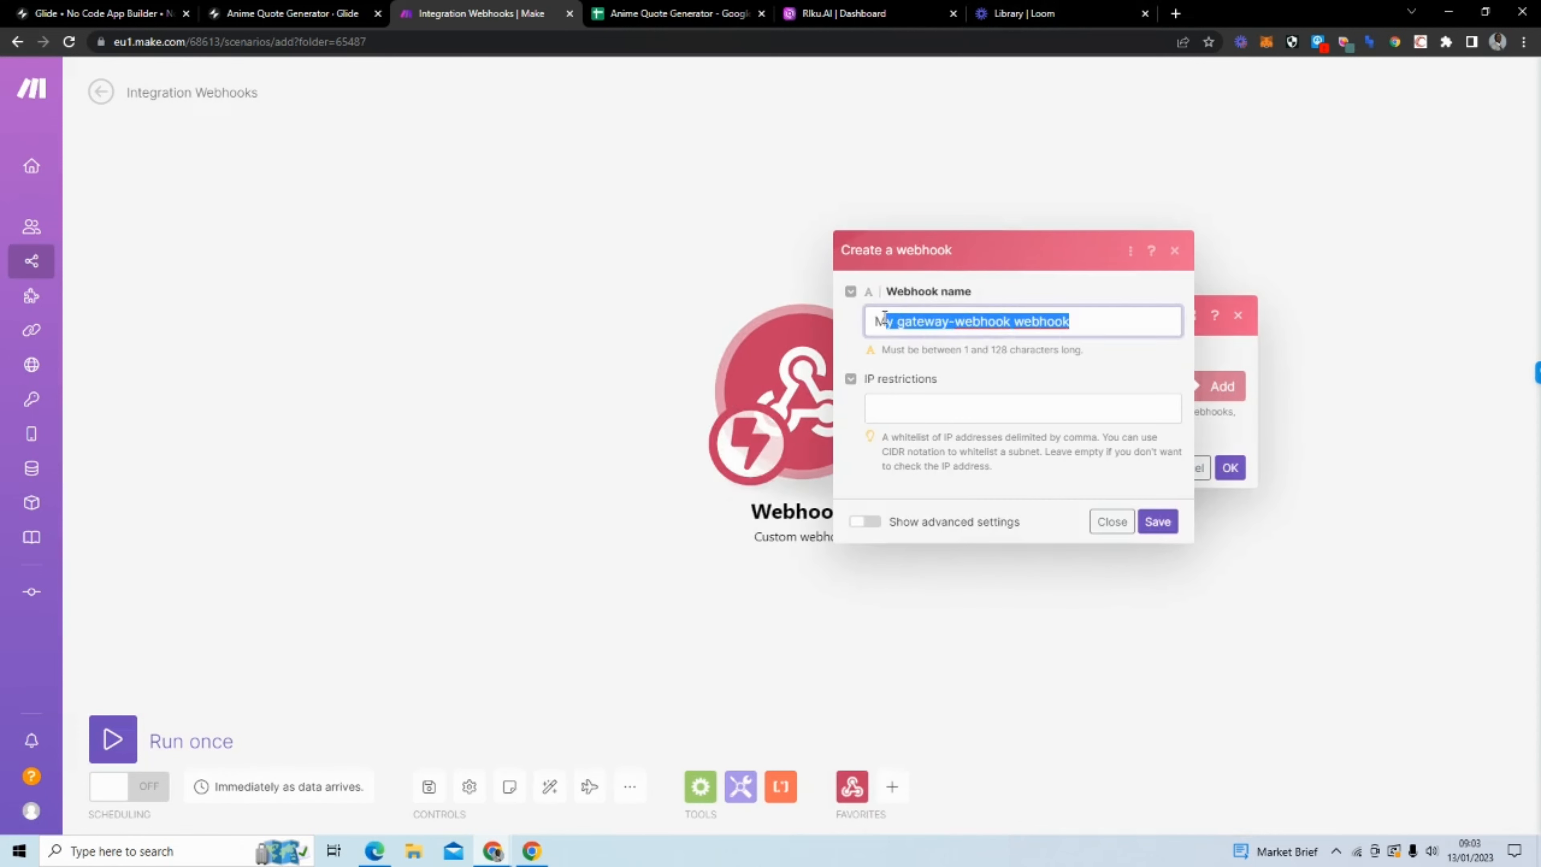
pyautogui.write('An')
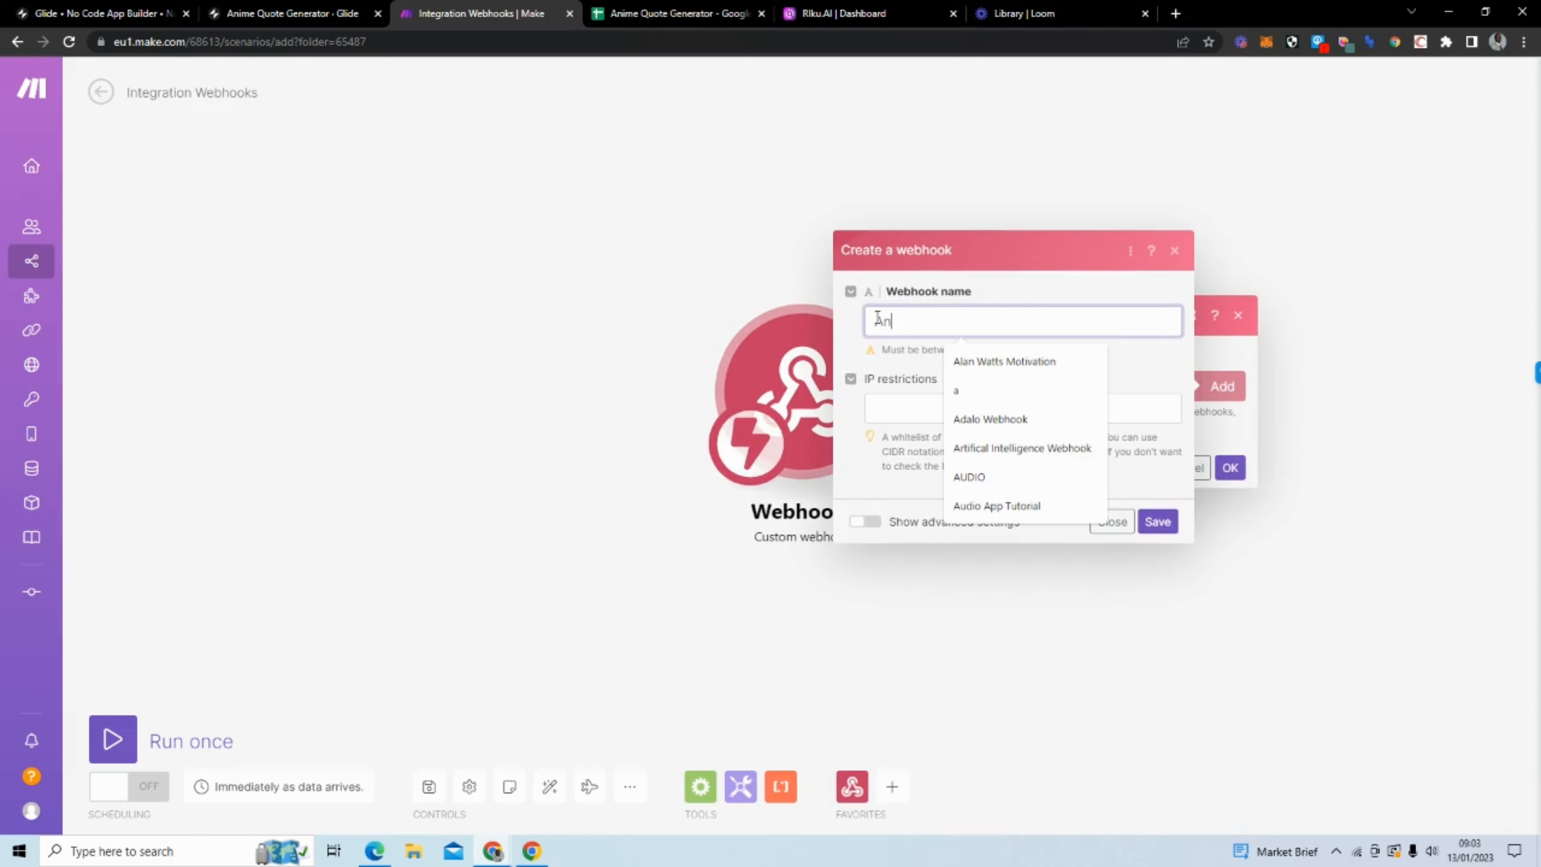
pyautogui.write('ime Quo')
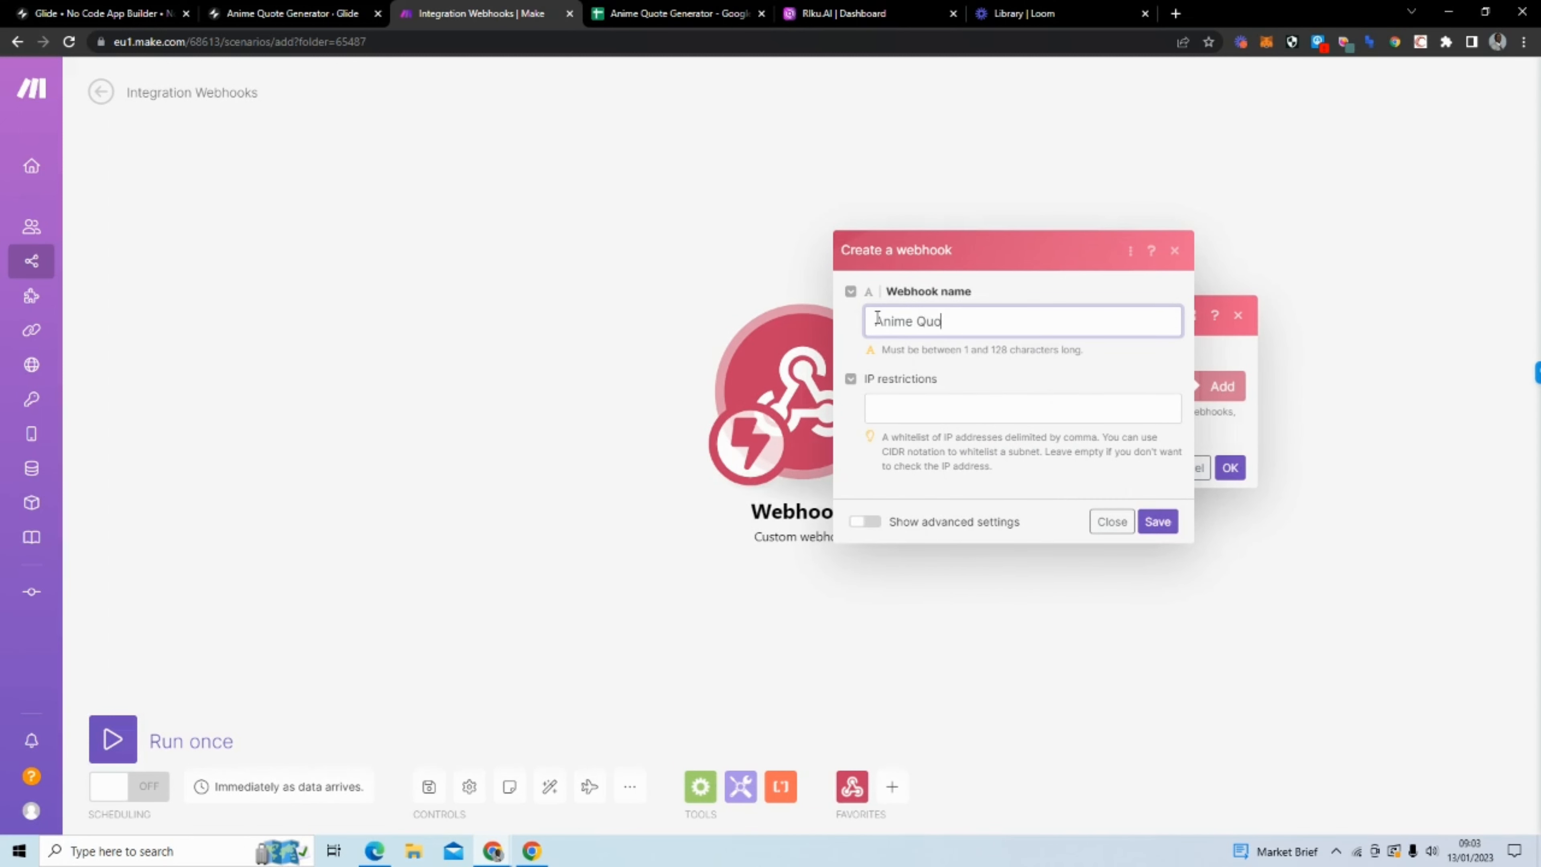
pyautogui.write('te Webhook')
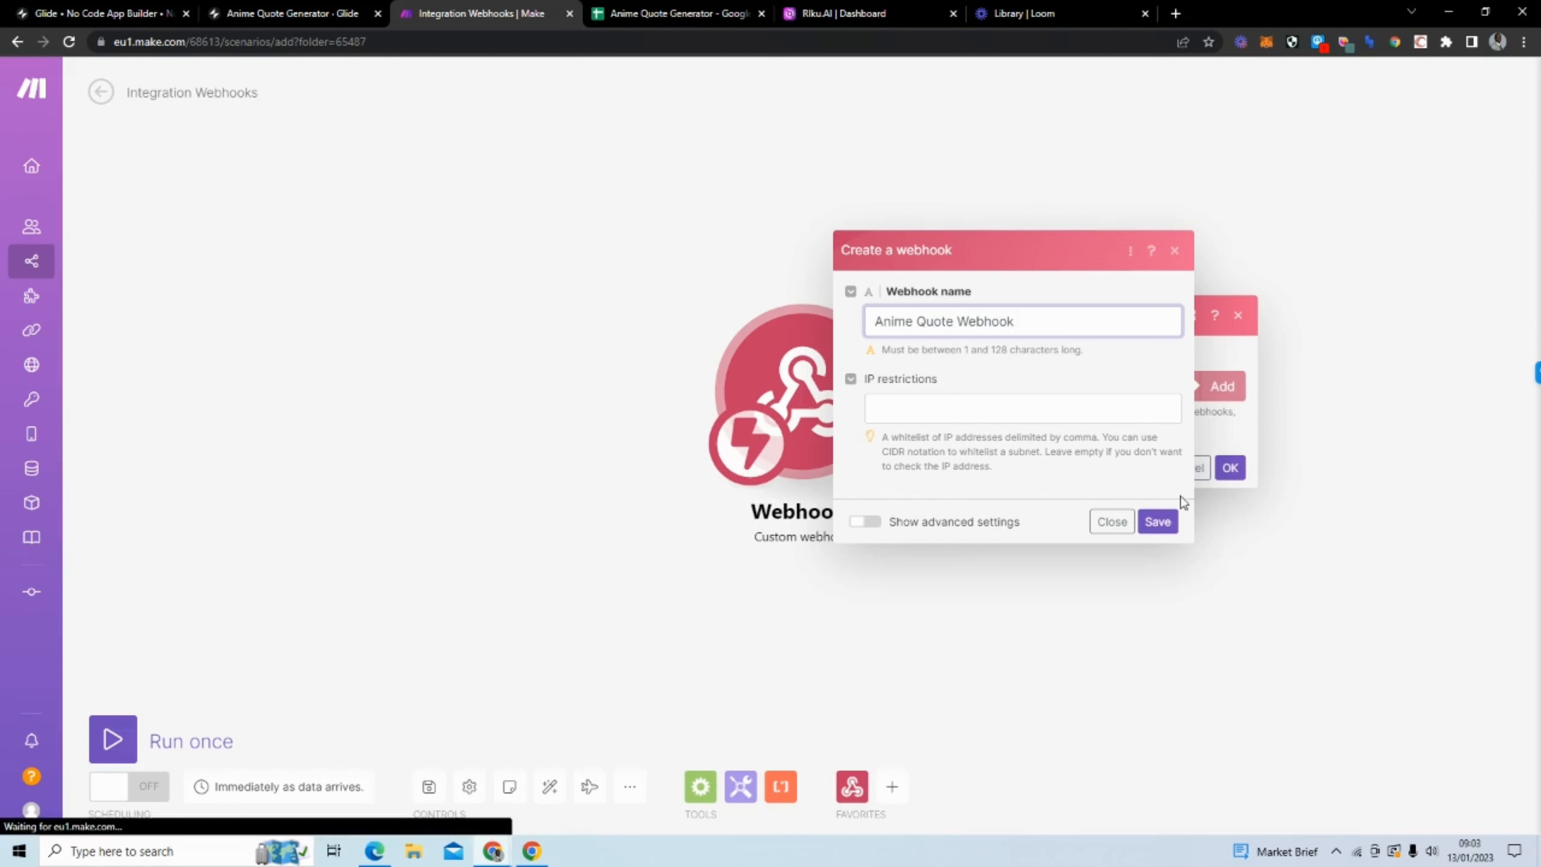
pyautogui.click(1157, 521)
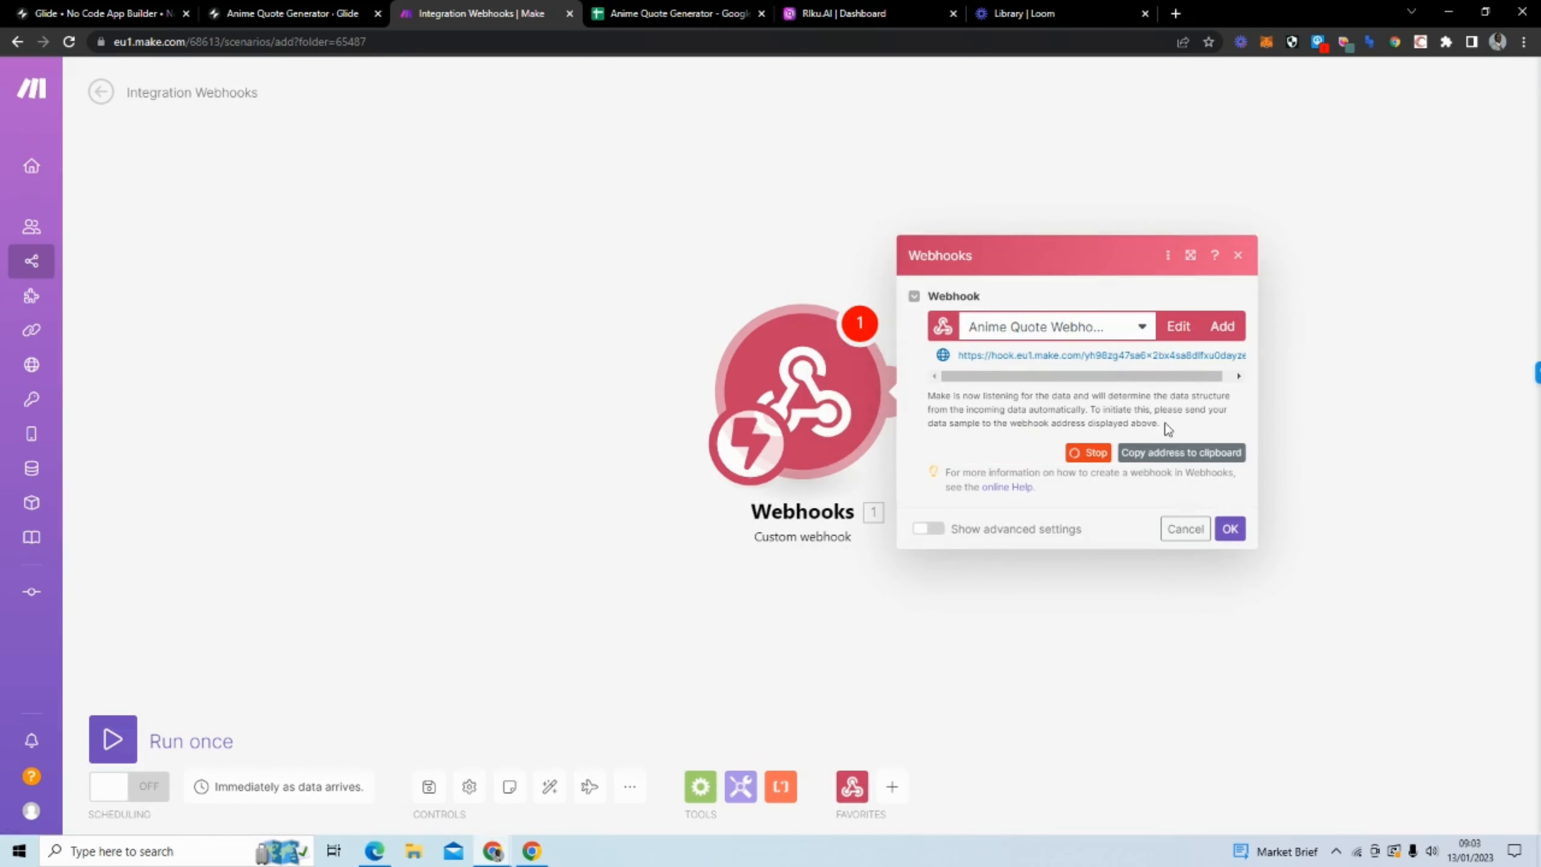
pyautogui.click(1204, 454)
# Switch to the Glide app editor and set the form's on-submit action to Trigger Webhook.
pyautogui.click(301, 13)
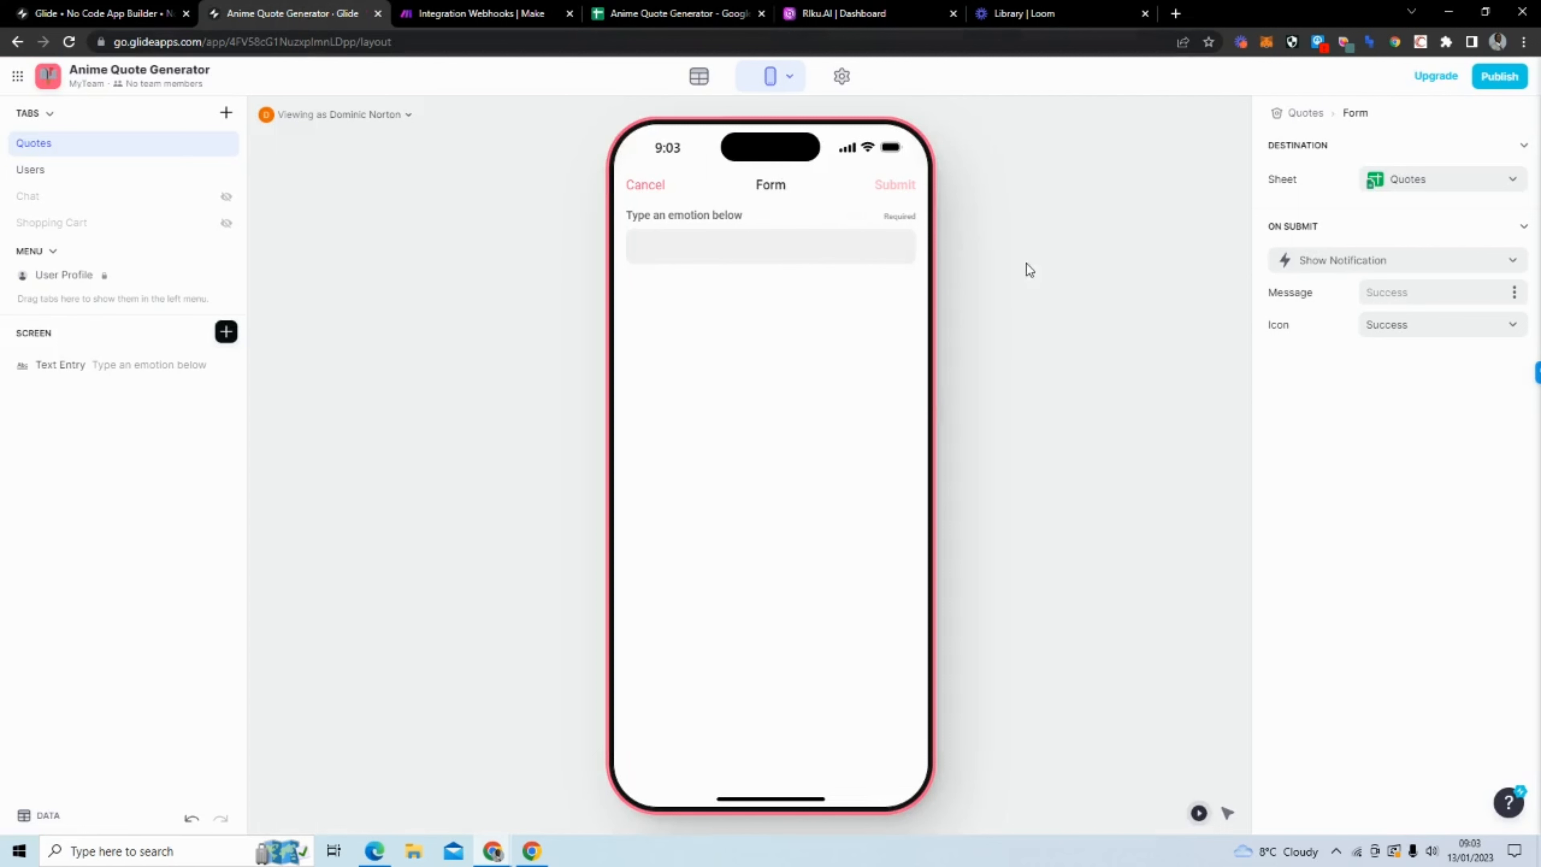
pyautogui.click(1356, 267)
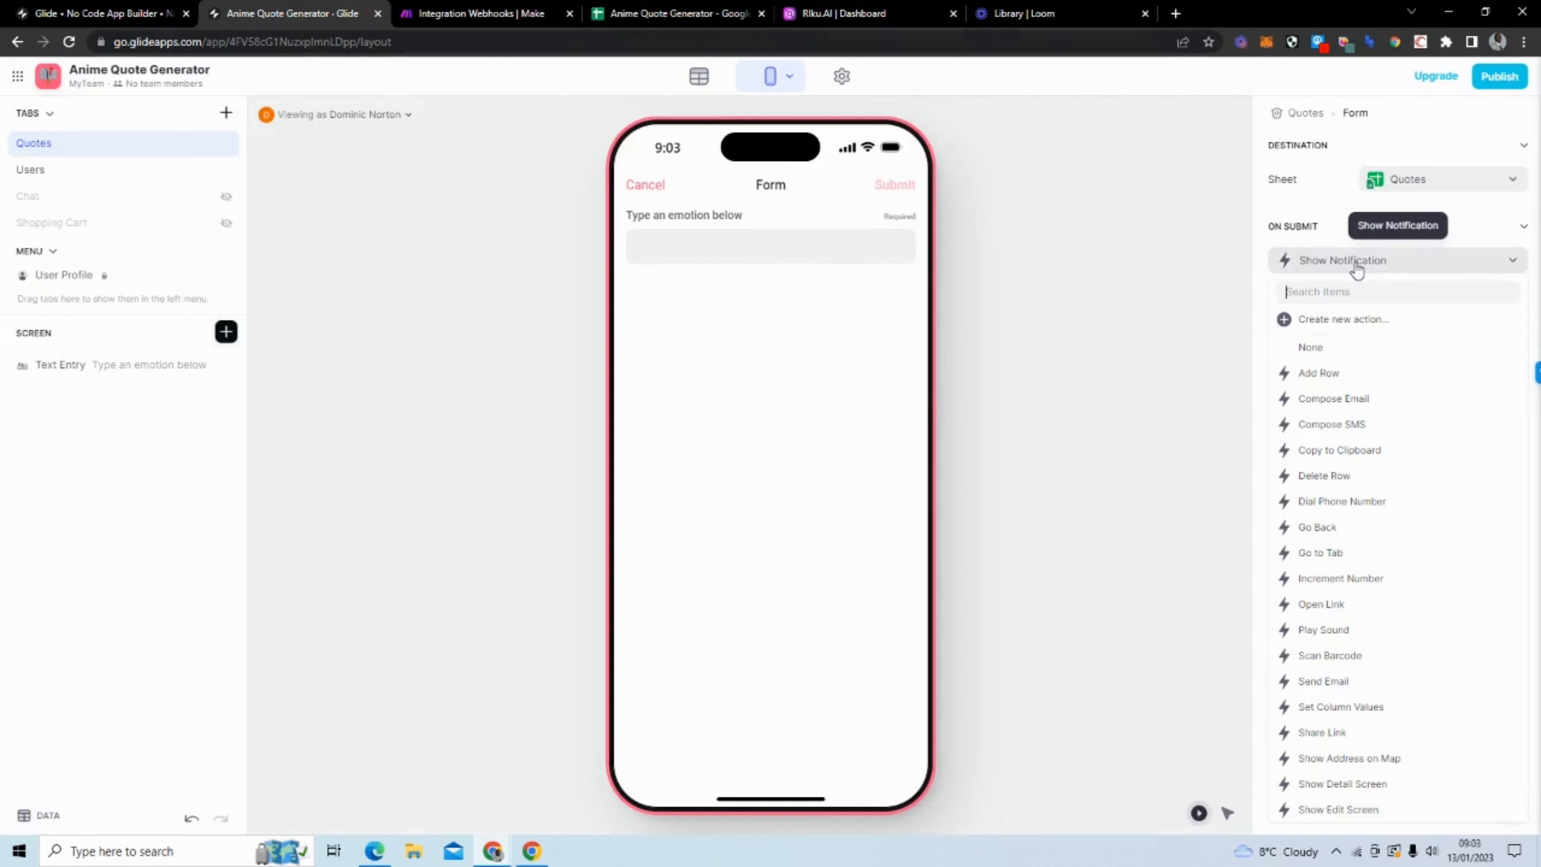
pyautogui.write('webh')
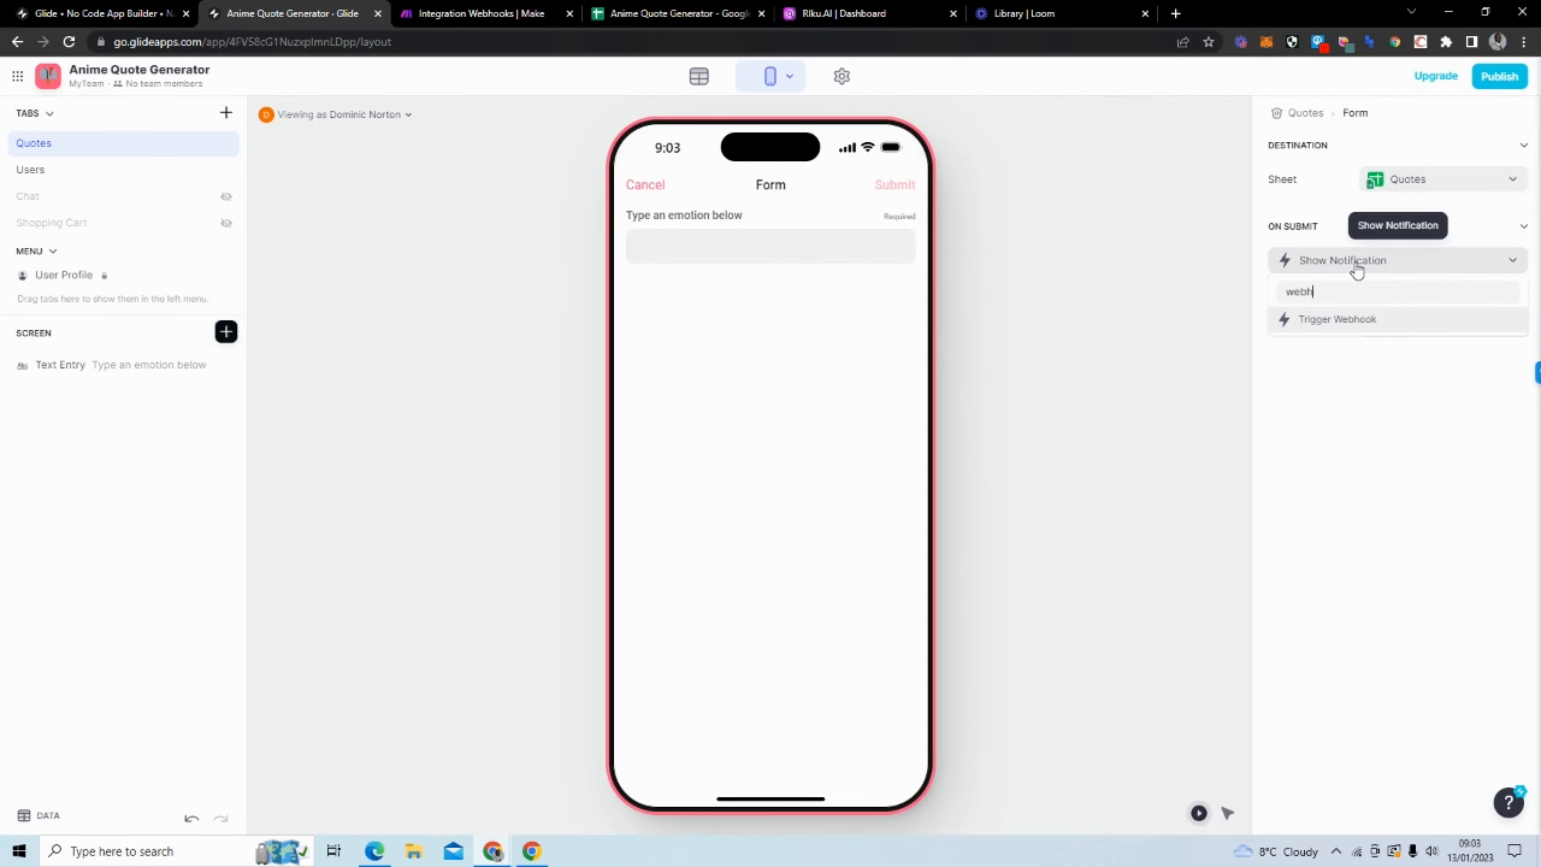
pyautogui.click(1344, 319)
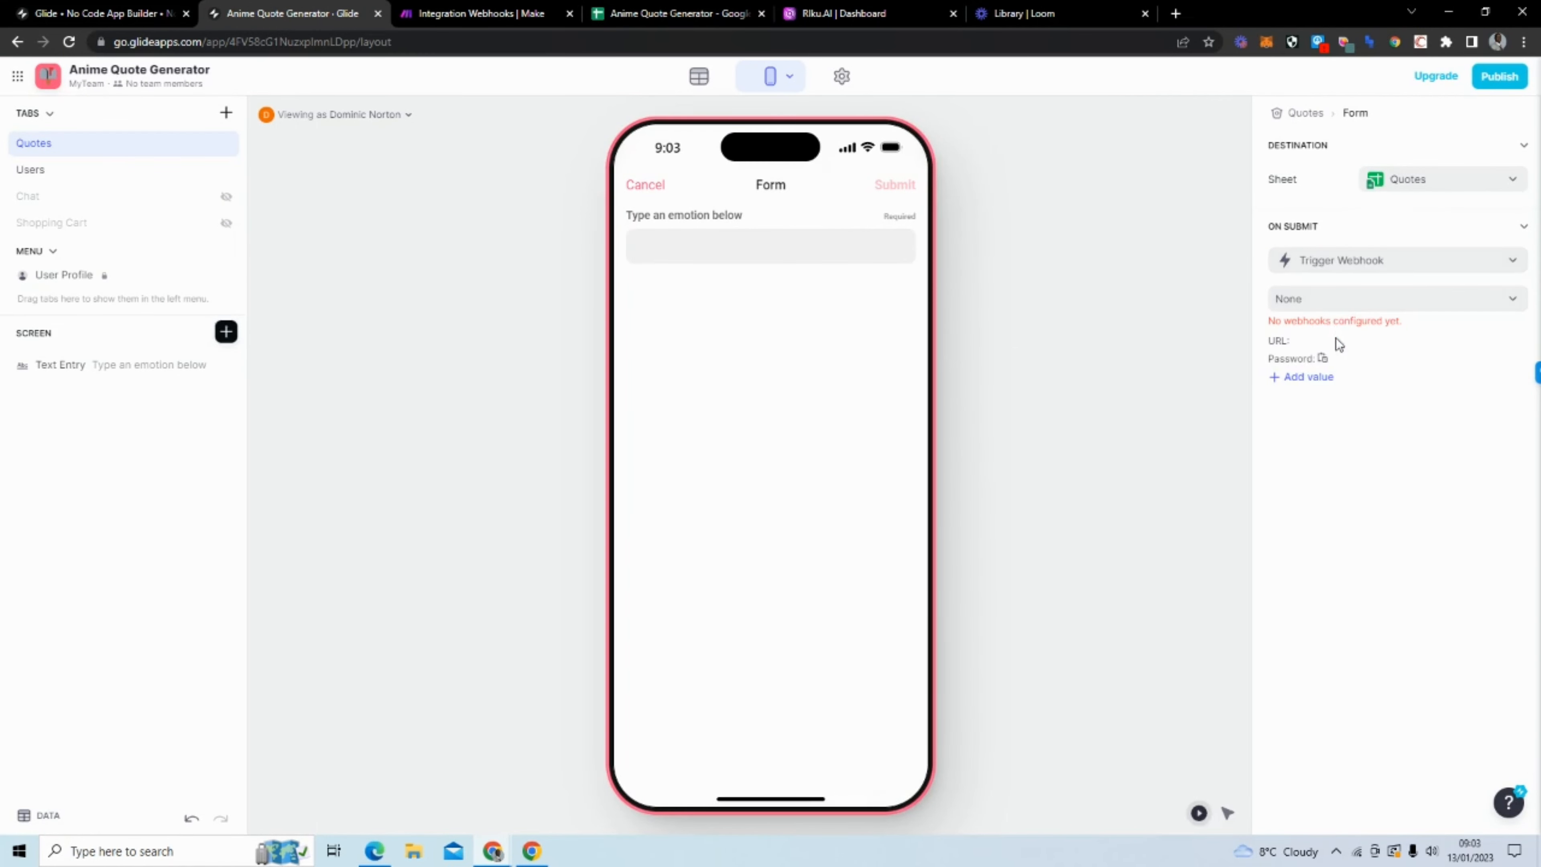
# Configure a new webhook named "Make Anime Quote Webhook" with the copied Make address as its URL.
pyautogui.click(1327, 303)
pyautogui.click(1309, 345)
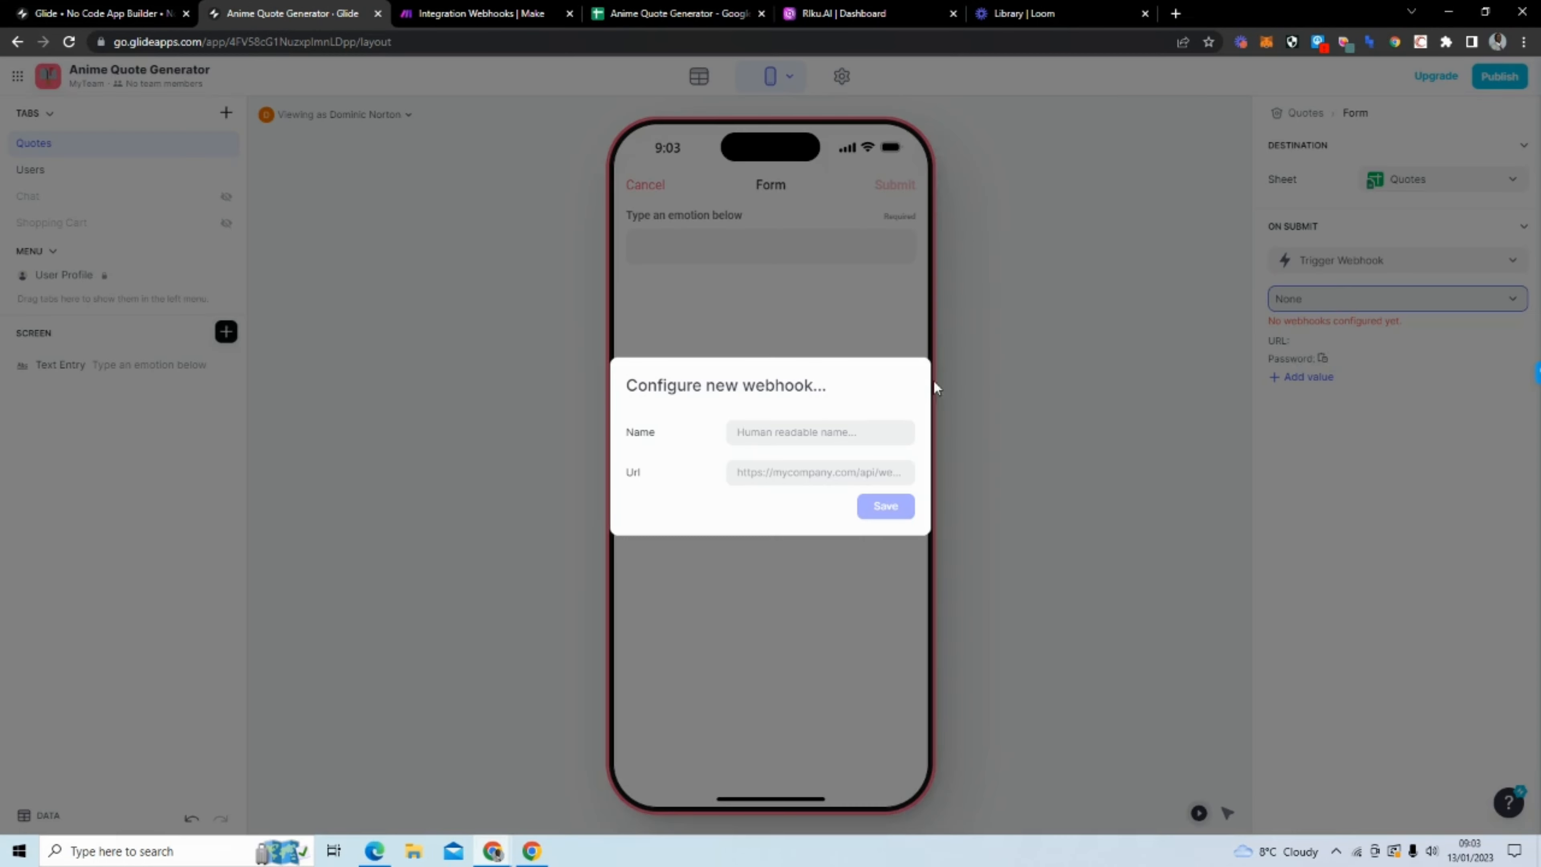
pyautogui.click(789, 465)
pyautogui.hotkey('ctrl', 'v')
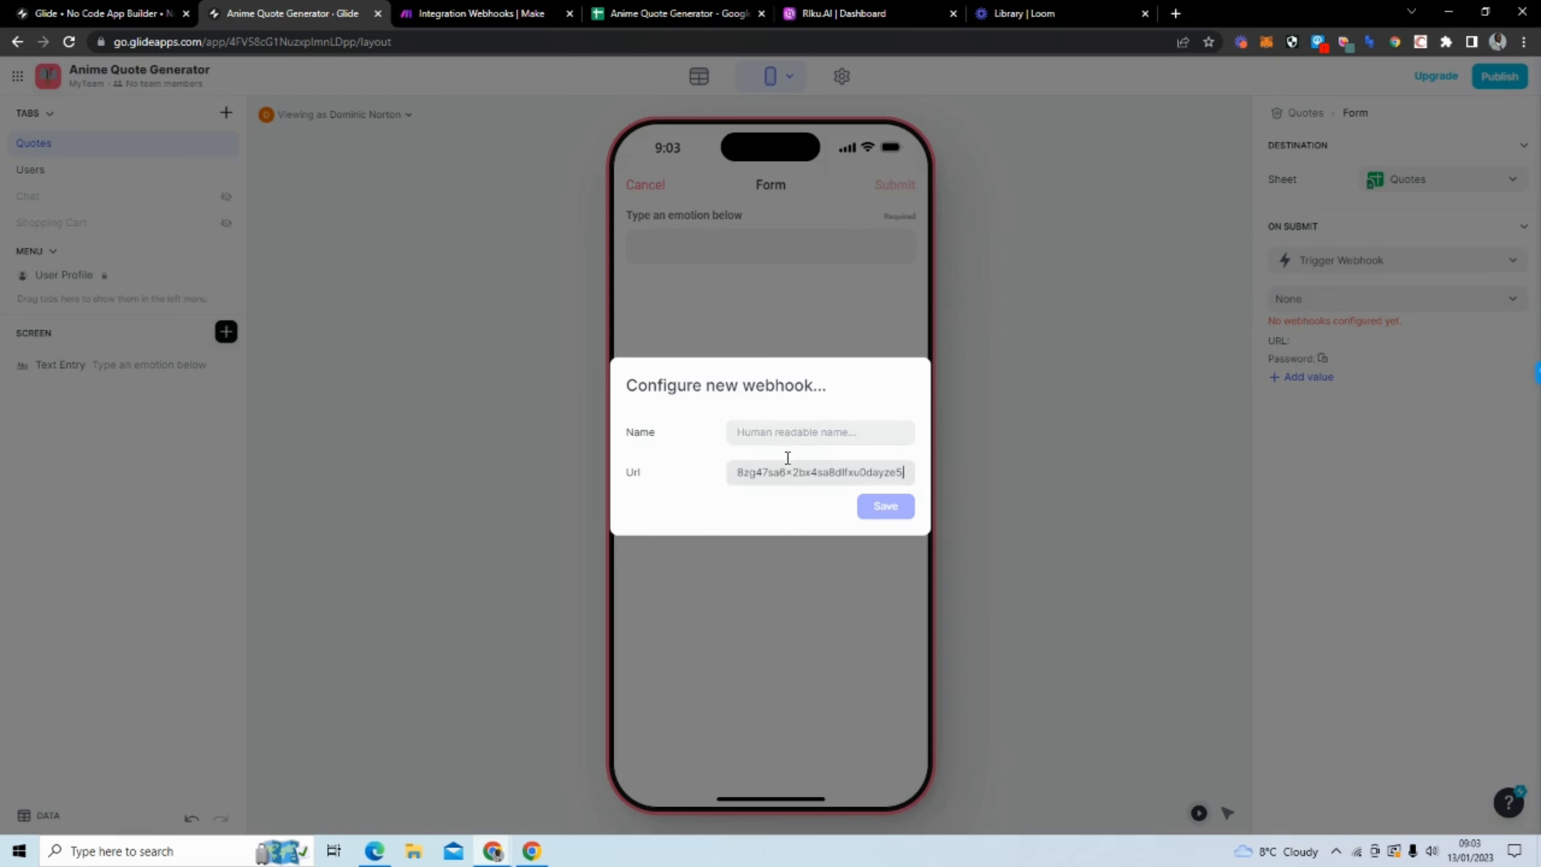
pyautogui.click(794, 433)
pyautogui.write('Make Anime Quote Webhook')
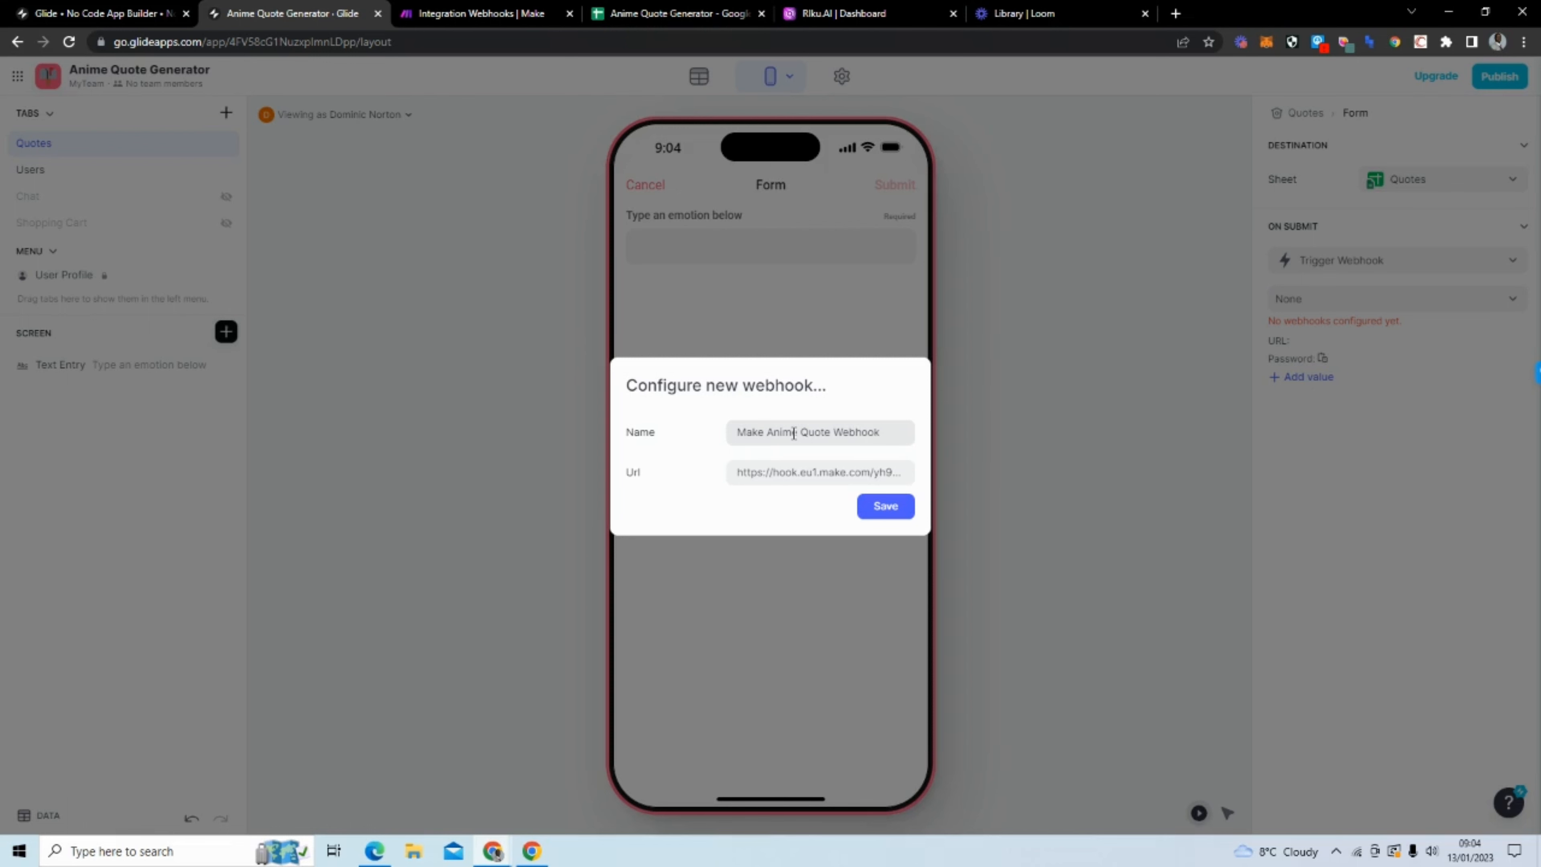
pyautogui.click(908, 515)
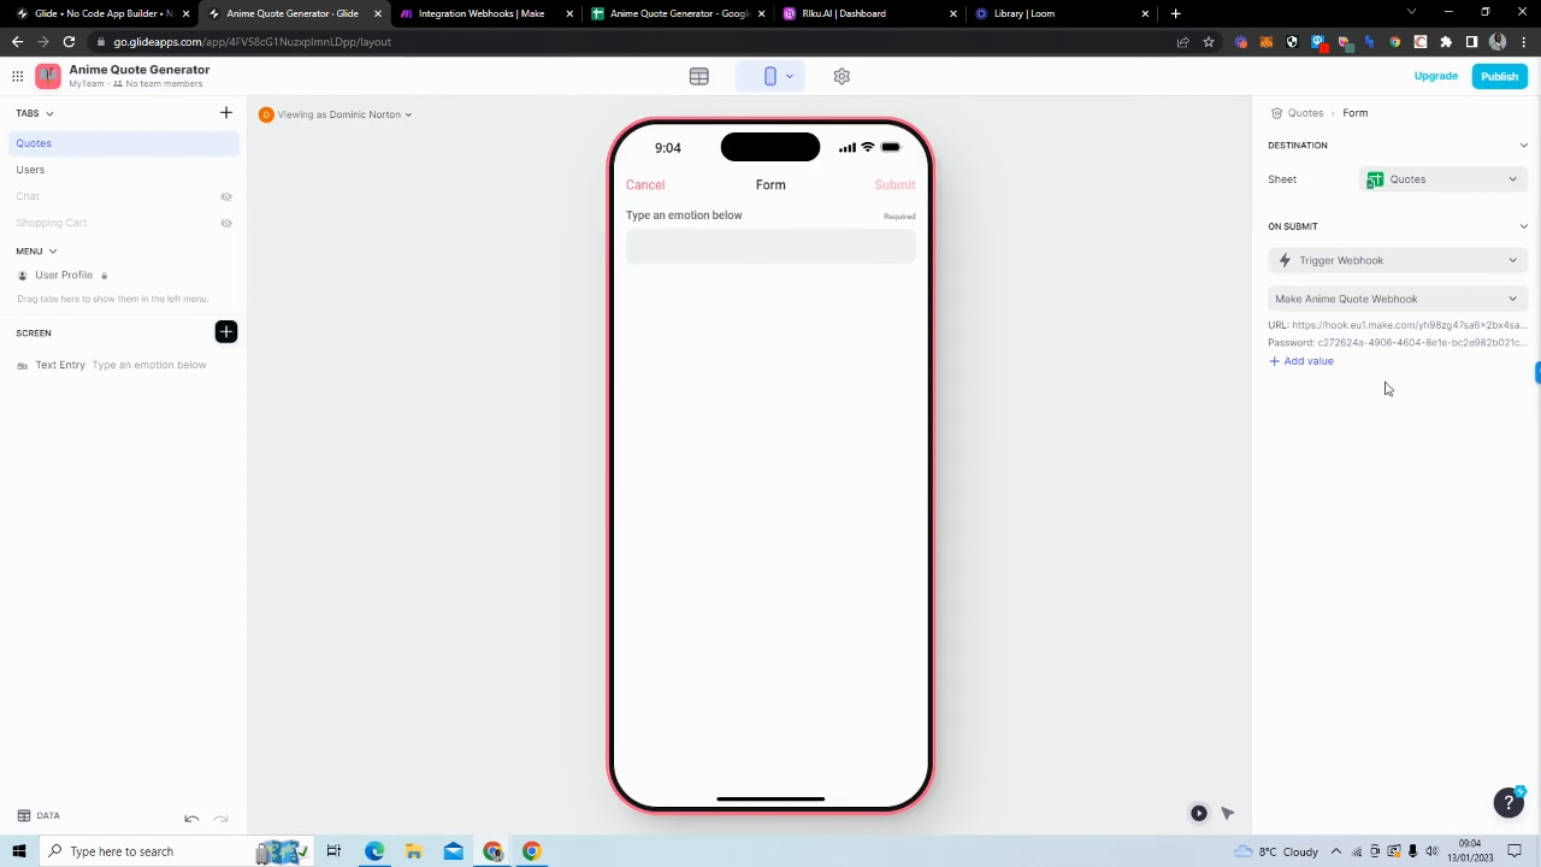
# Add the webhook values Emotion from the Emotion column and Created Date from the current date/time.
pyautogui.click(1300, 362)
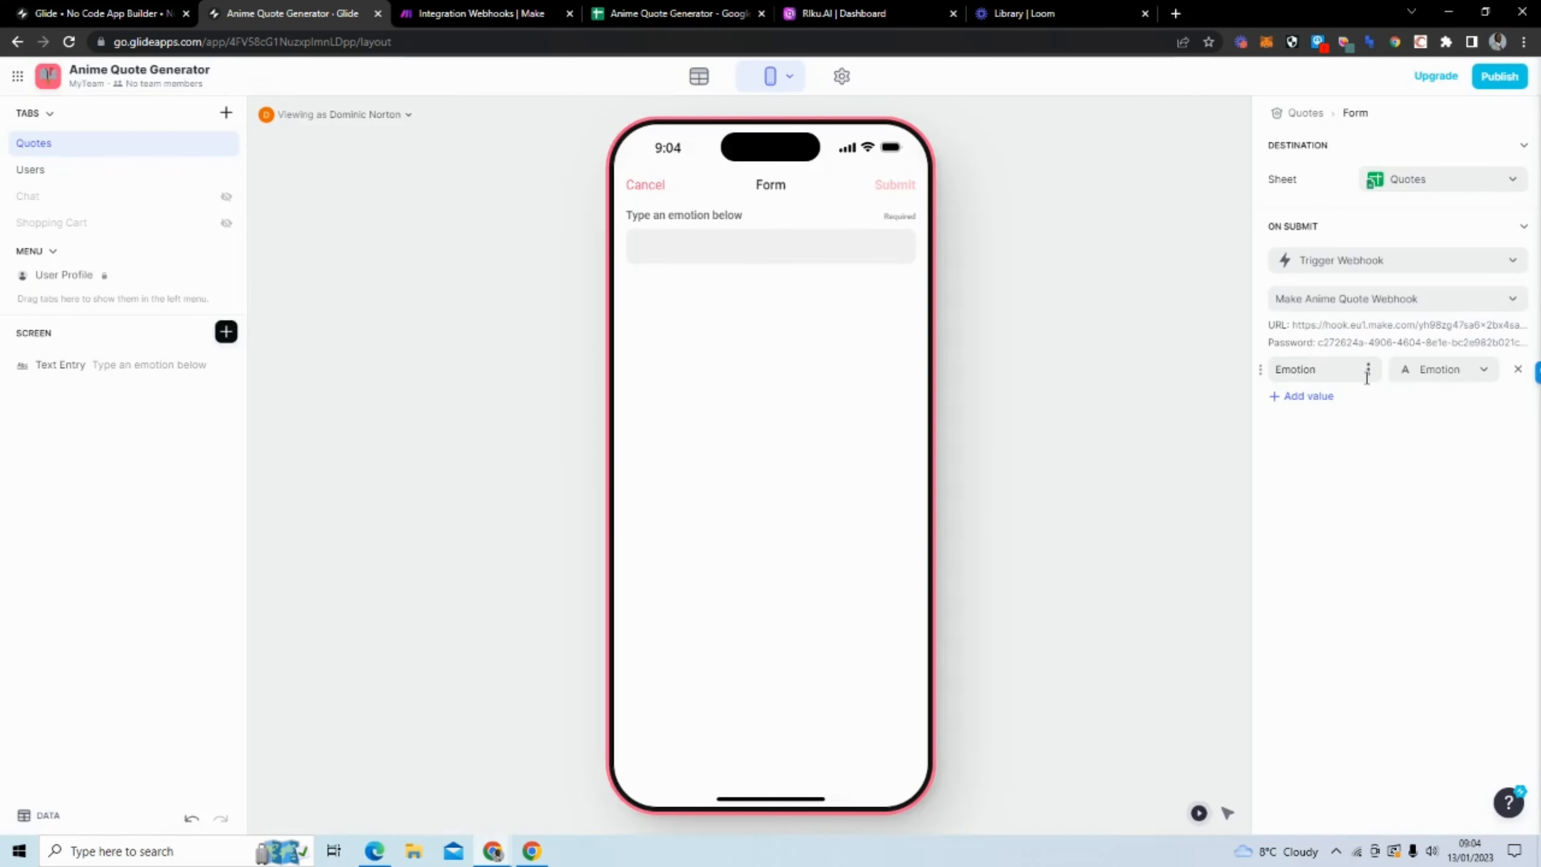
pyautogui.click(1308, 397)
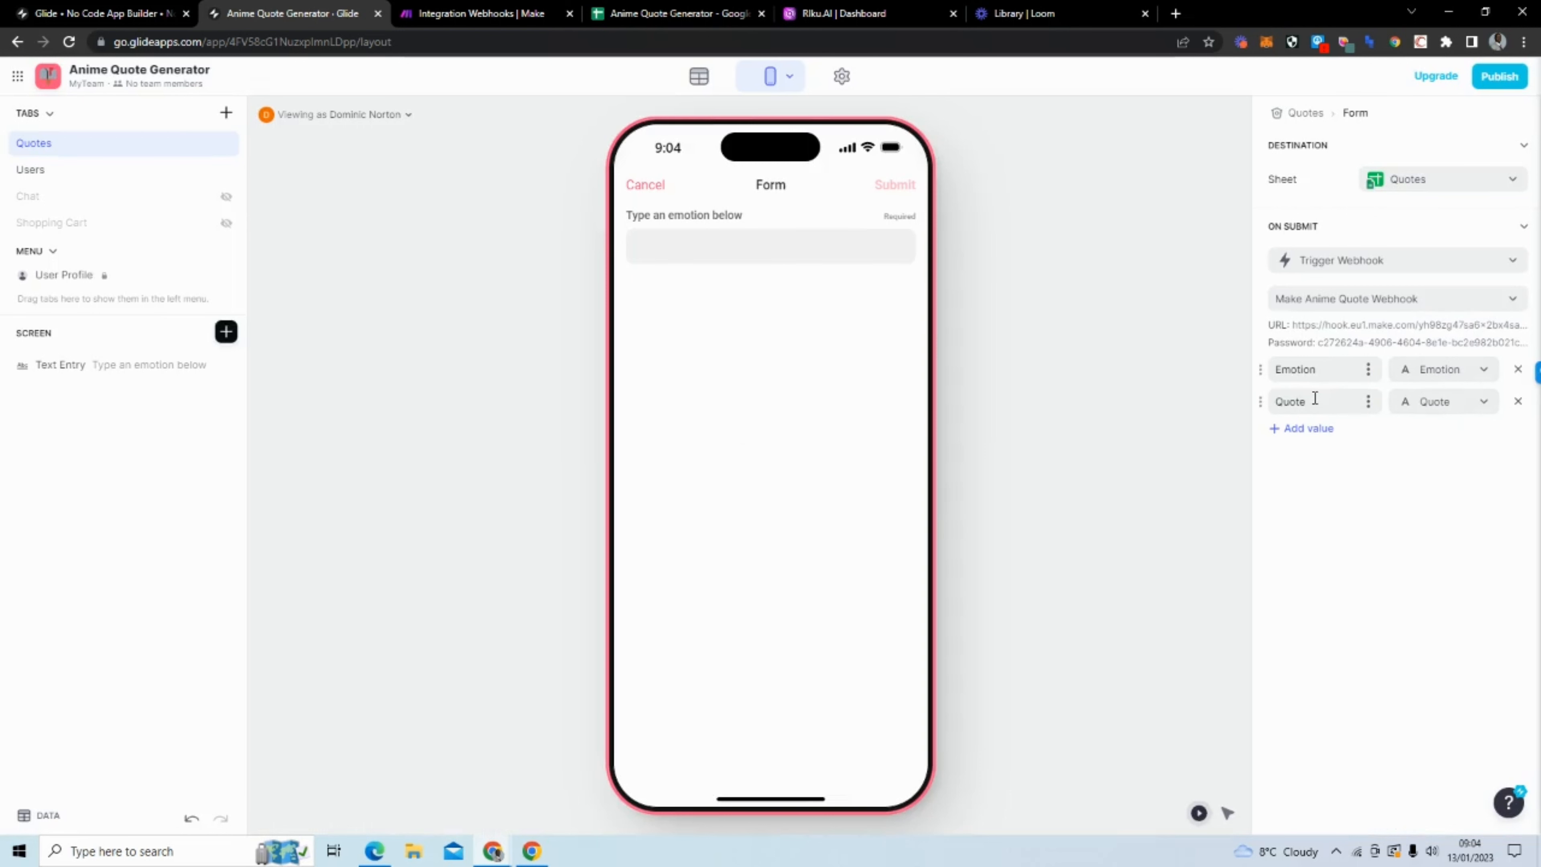
pyautogui.click(1483, 405)
pyautogui.click(1448, 489)
pyautogui.moveTo(1314, 402); pyautogui.dragTo(1274, 402)
pyautogui.write('d')
# Add a webhook value named User that sends the user profile's email.
pyautogui.click(1311, 428)
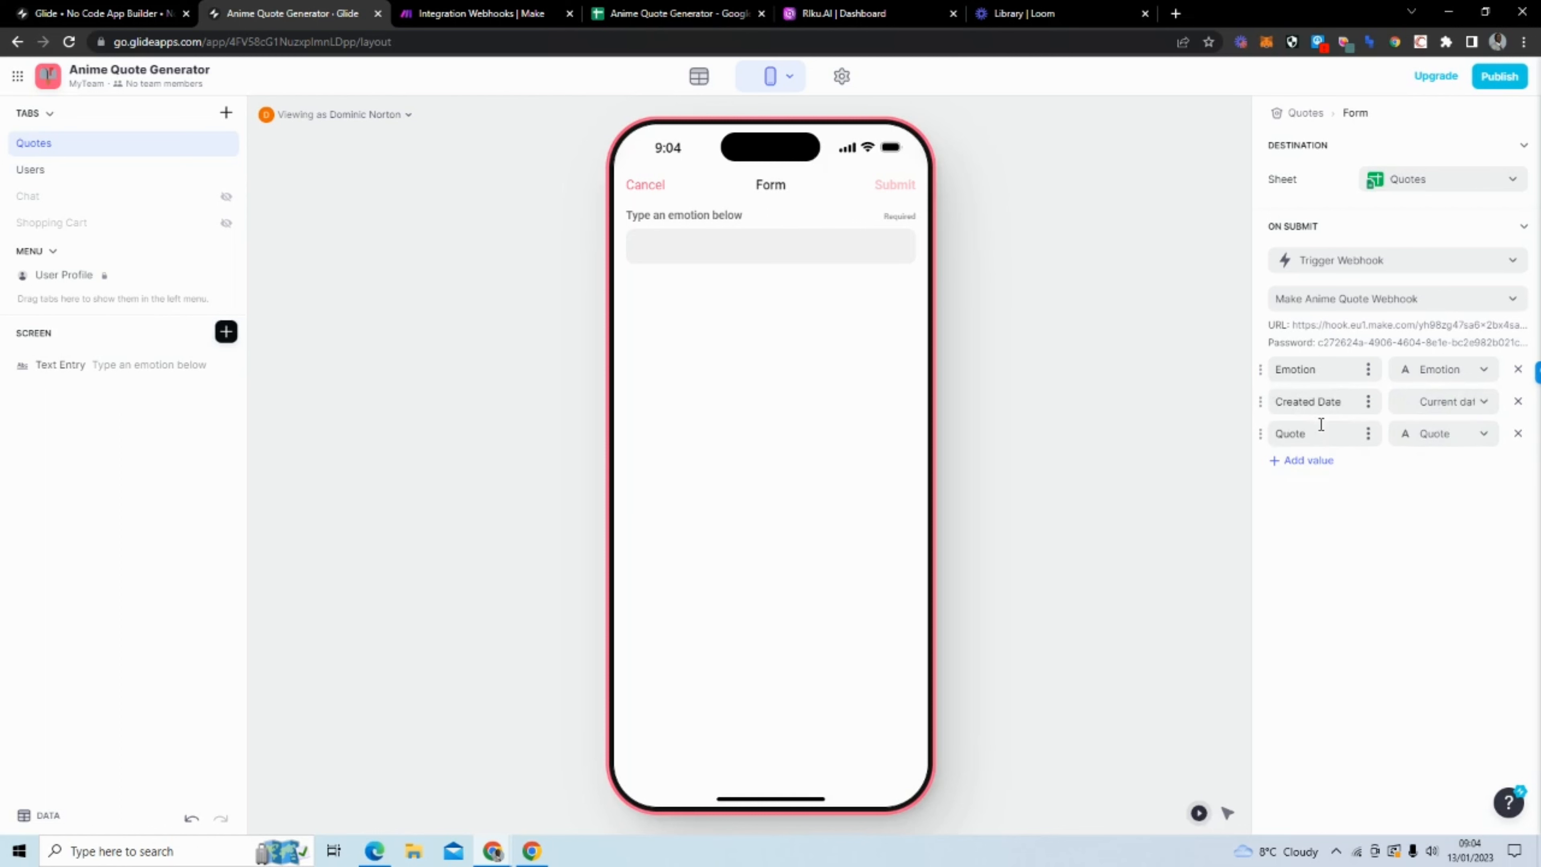
pyautogui.click(1434, 435)
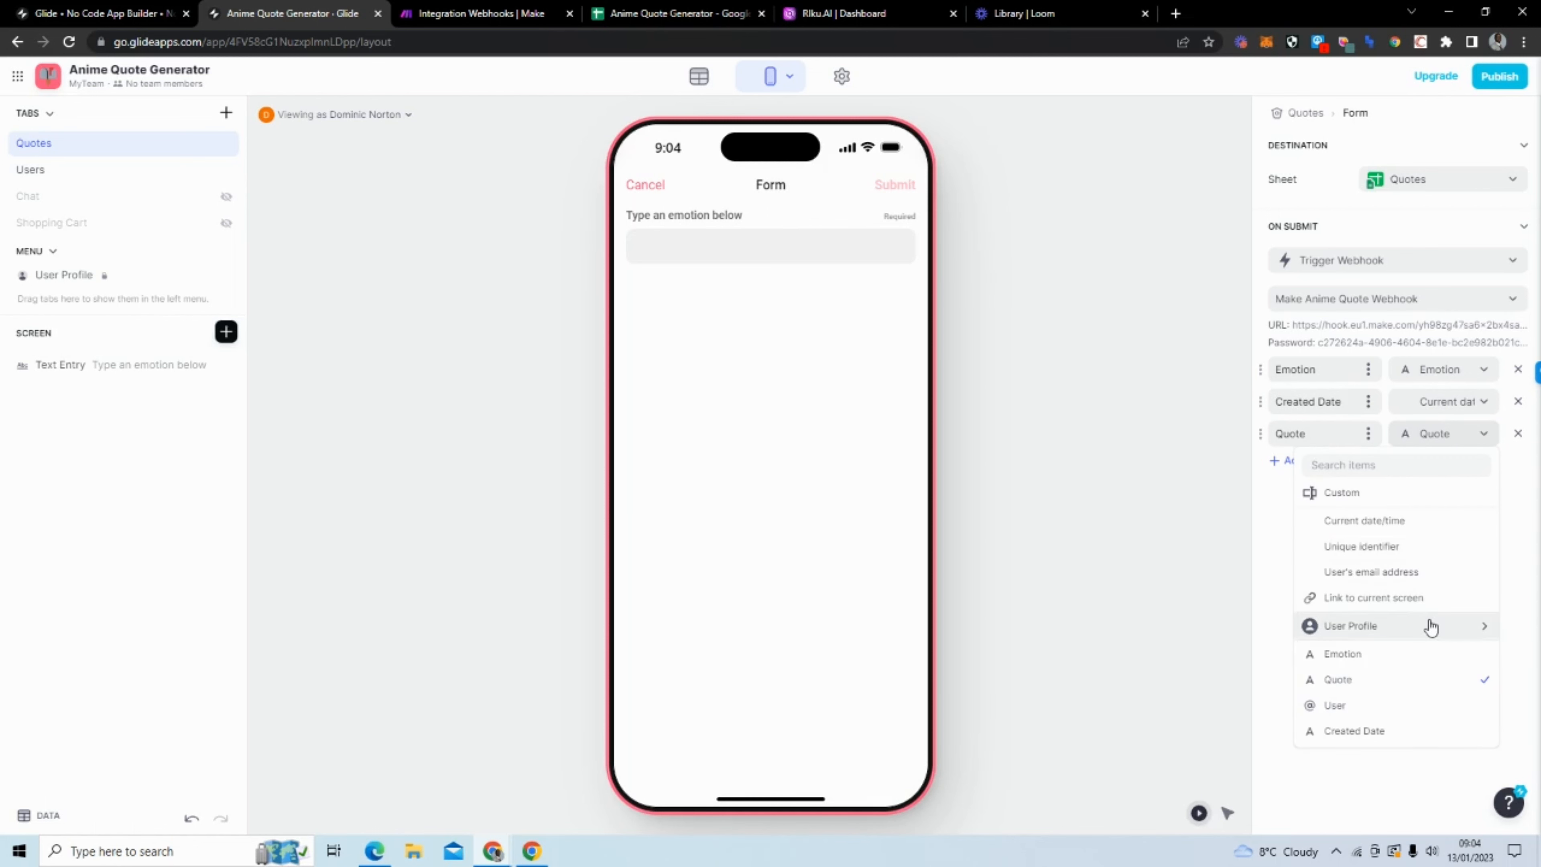
pyautogui.moveTo(1431, 628)
pyautogui.click(1228, 648)
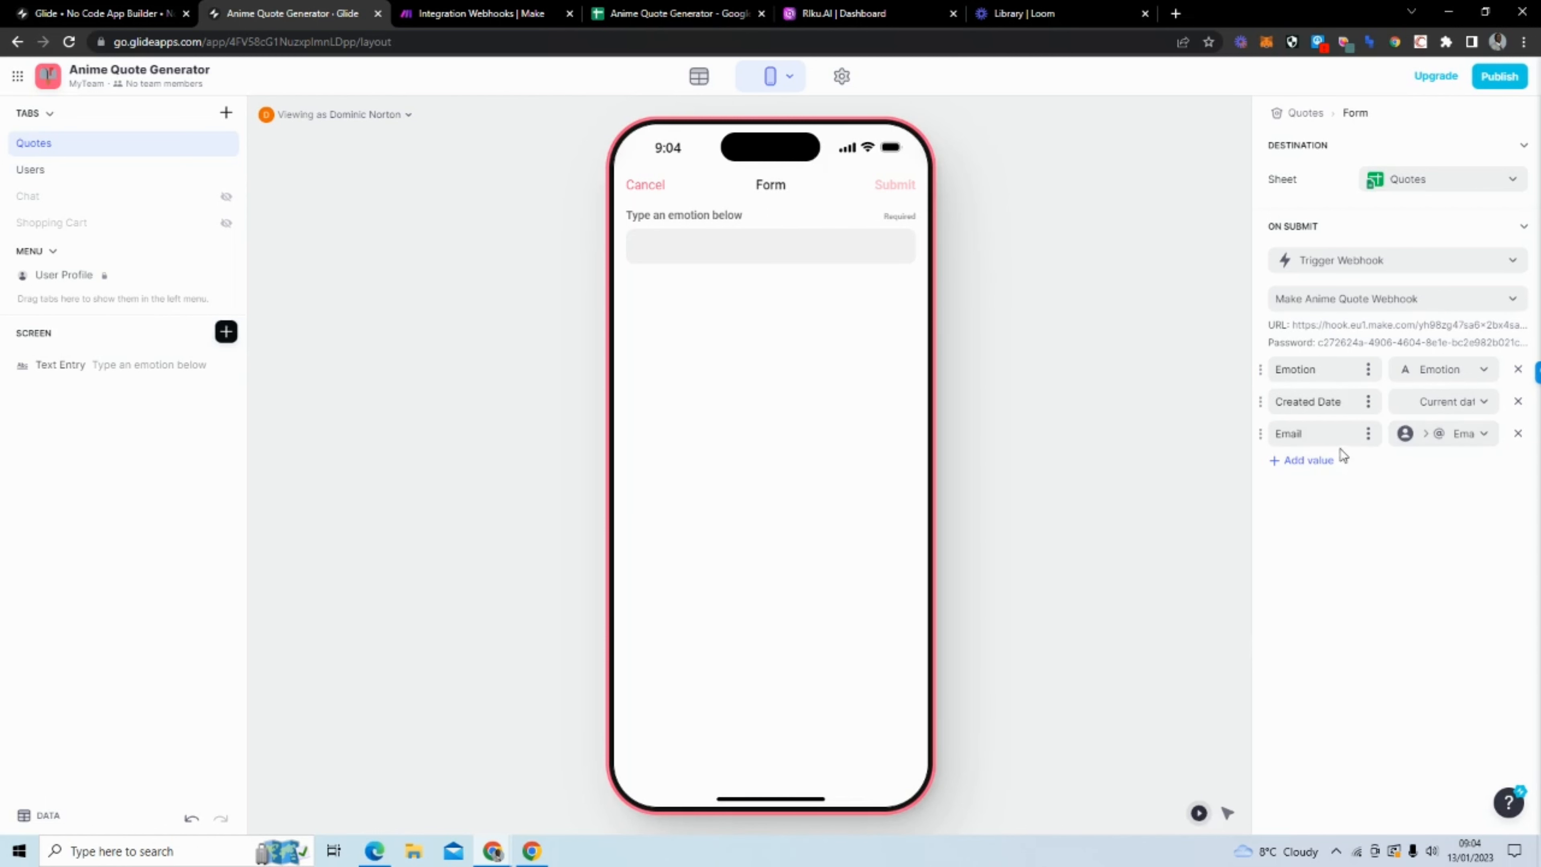
pyautogui.moveTo(1291, 437); pyautogui.dragTo(1271, 437)
pyautogui.write('User')
# Submit the emotion "Sad" in the Glide form preview to send sample data to the listening Make webhook.
pyautogui.click(481, 13)
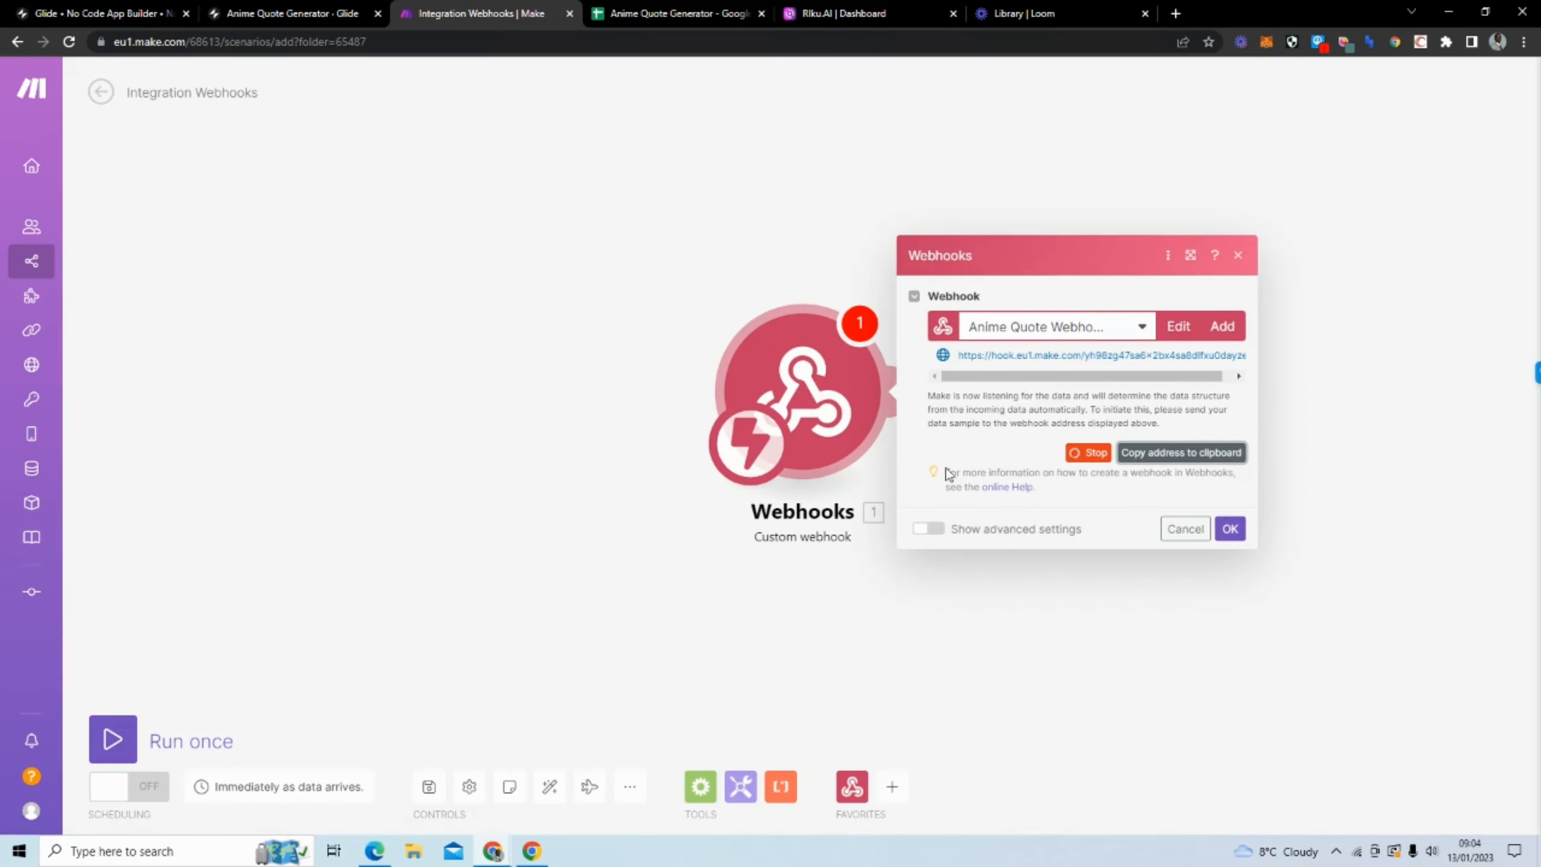
pyautogui.click(298, 15)
pyautogui.click(816, 245)
pyautogui.write('Sad')
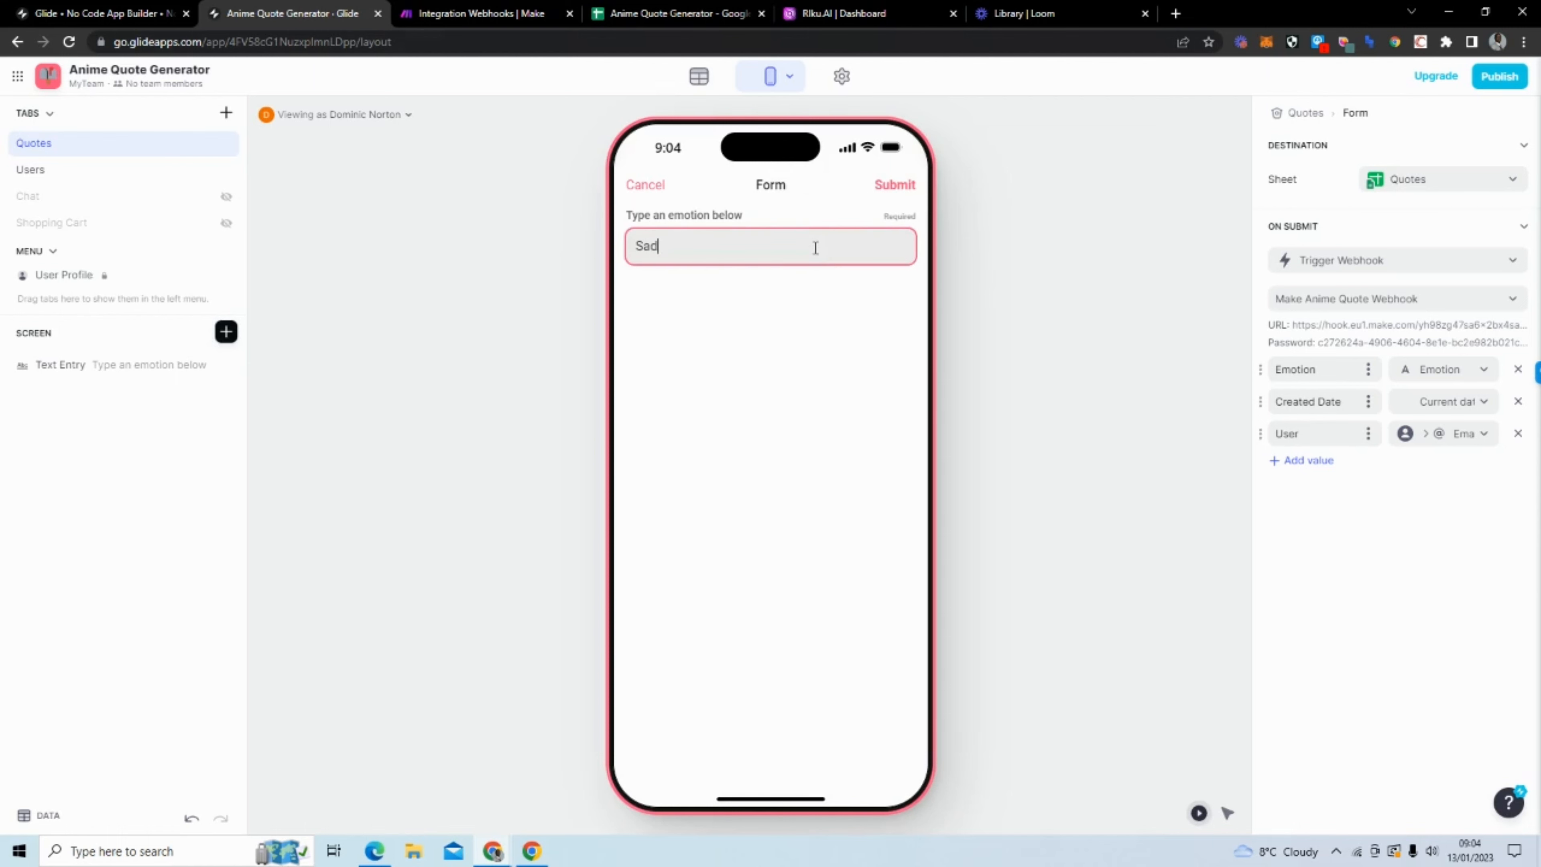
pyautogui.click(901, 184)
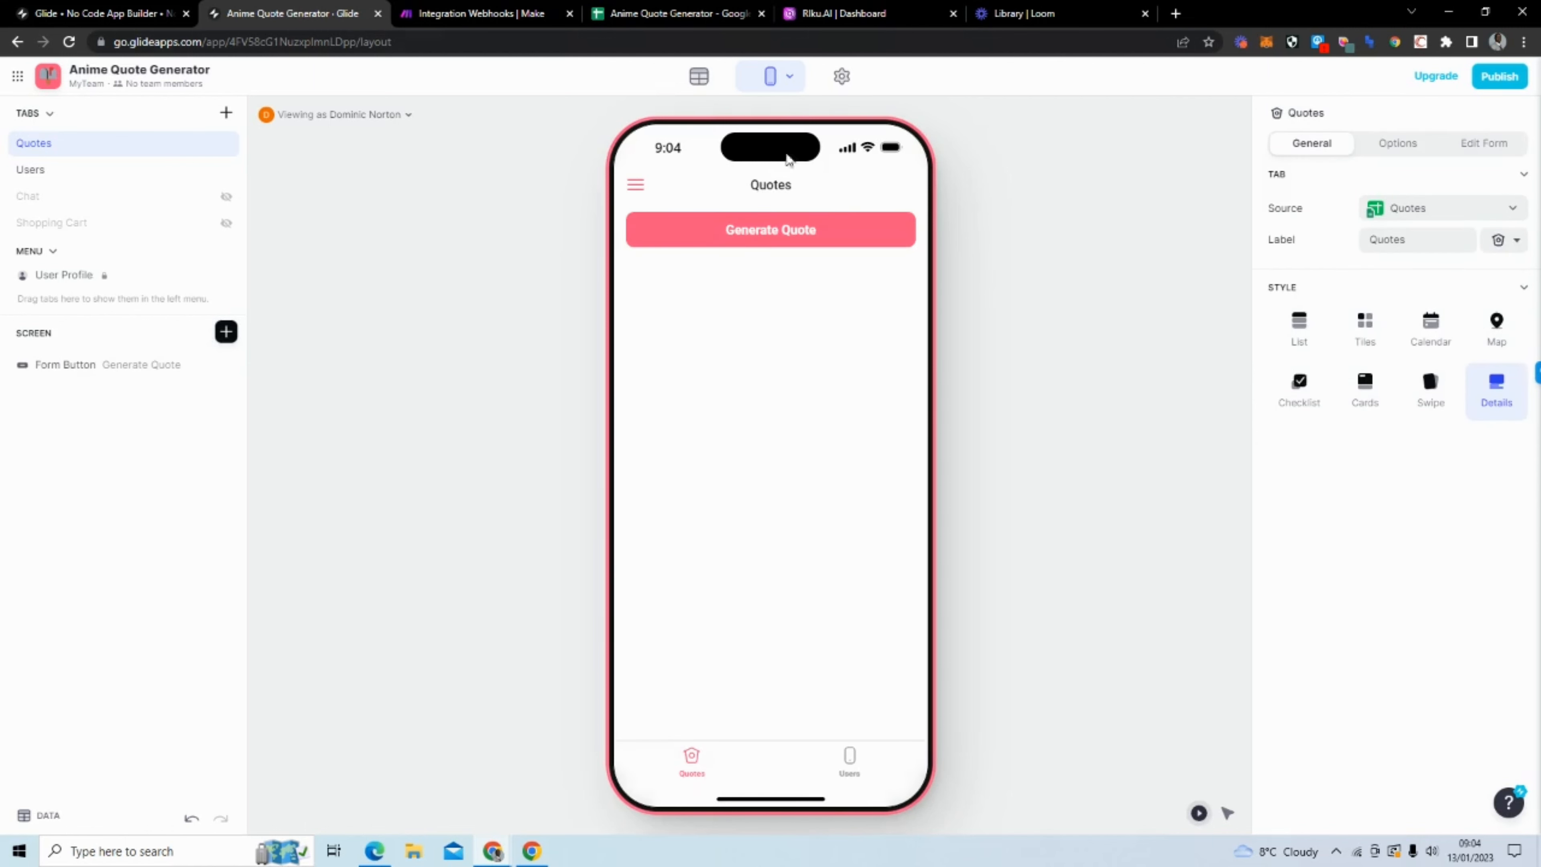
# Reopen the Glide quote form, then check the webhook's data structure in Make and confirm the module's settings.
pyautogui.click(483, 14)
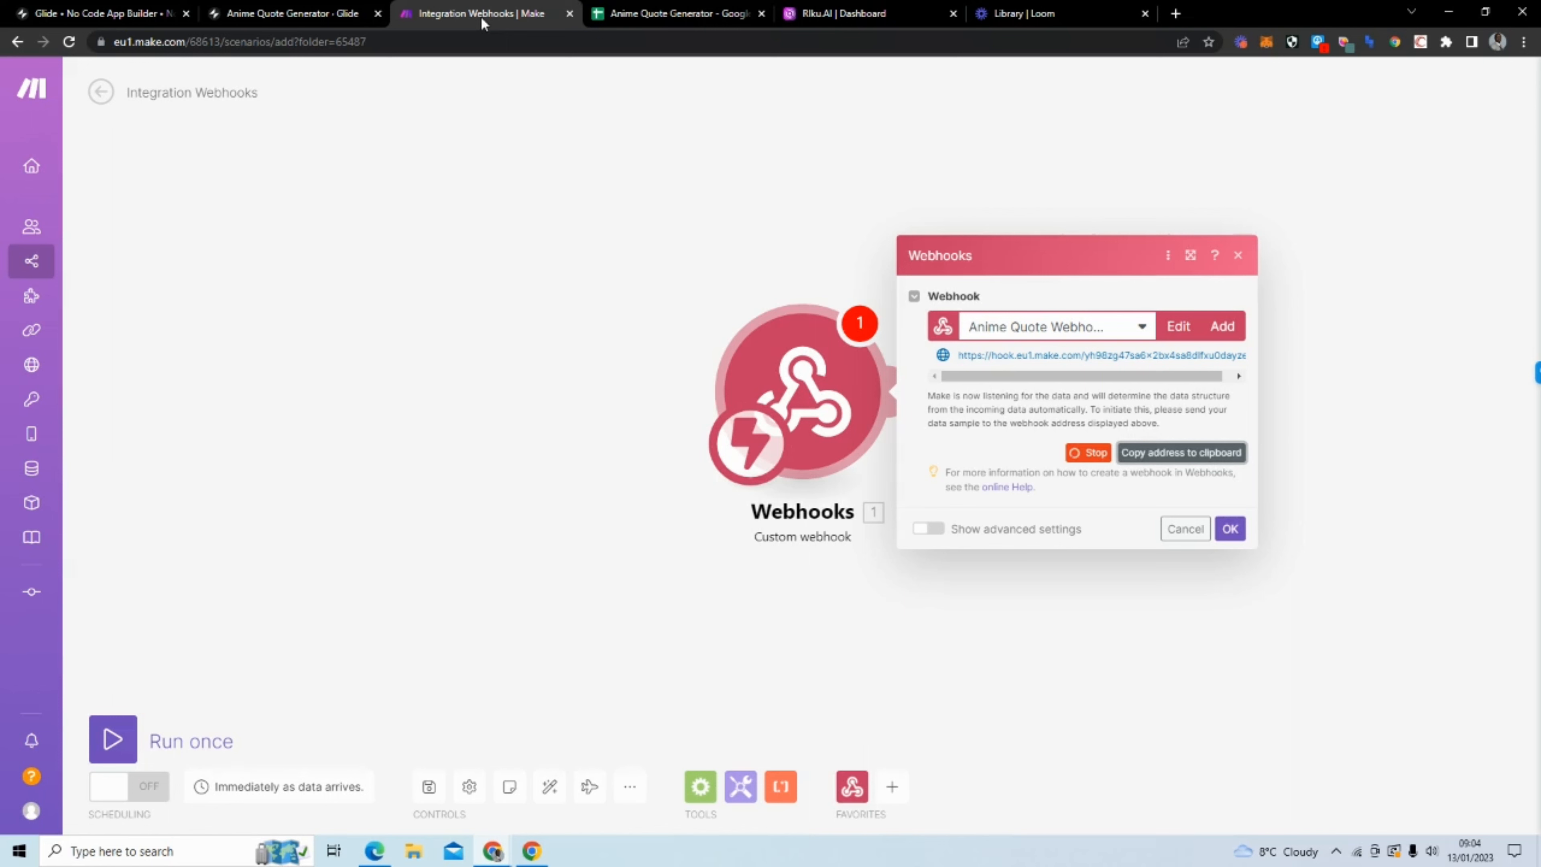
pyautogui.click(266, 13)
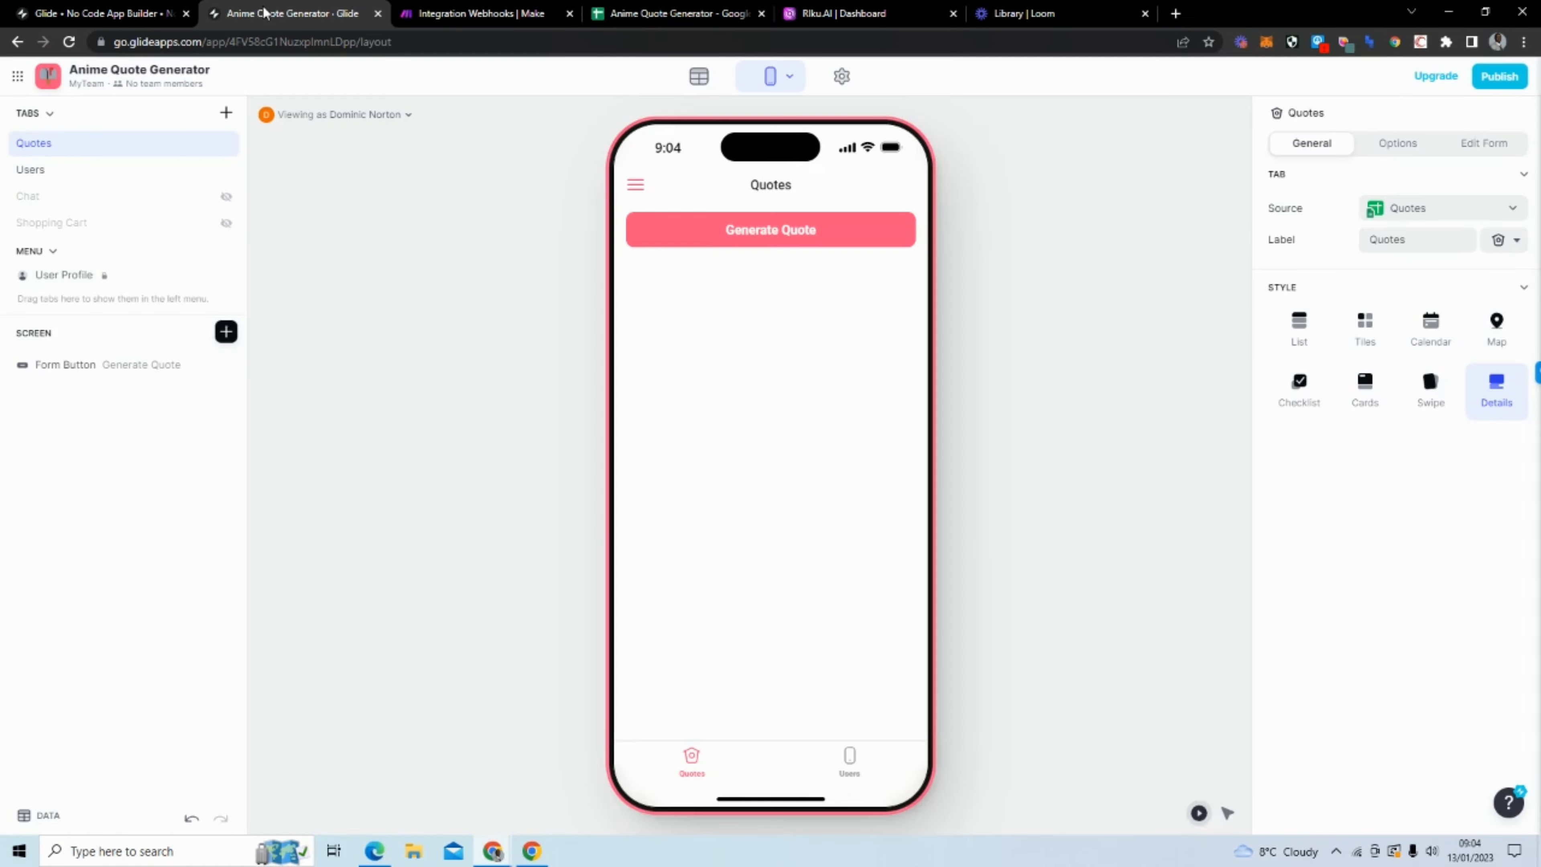
pyautogui.click(661, 246)
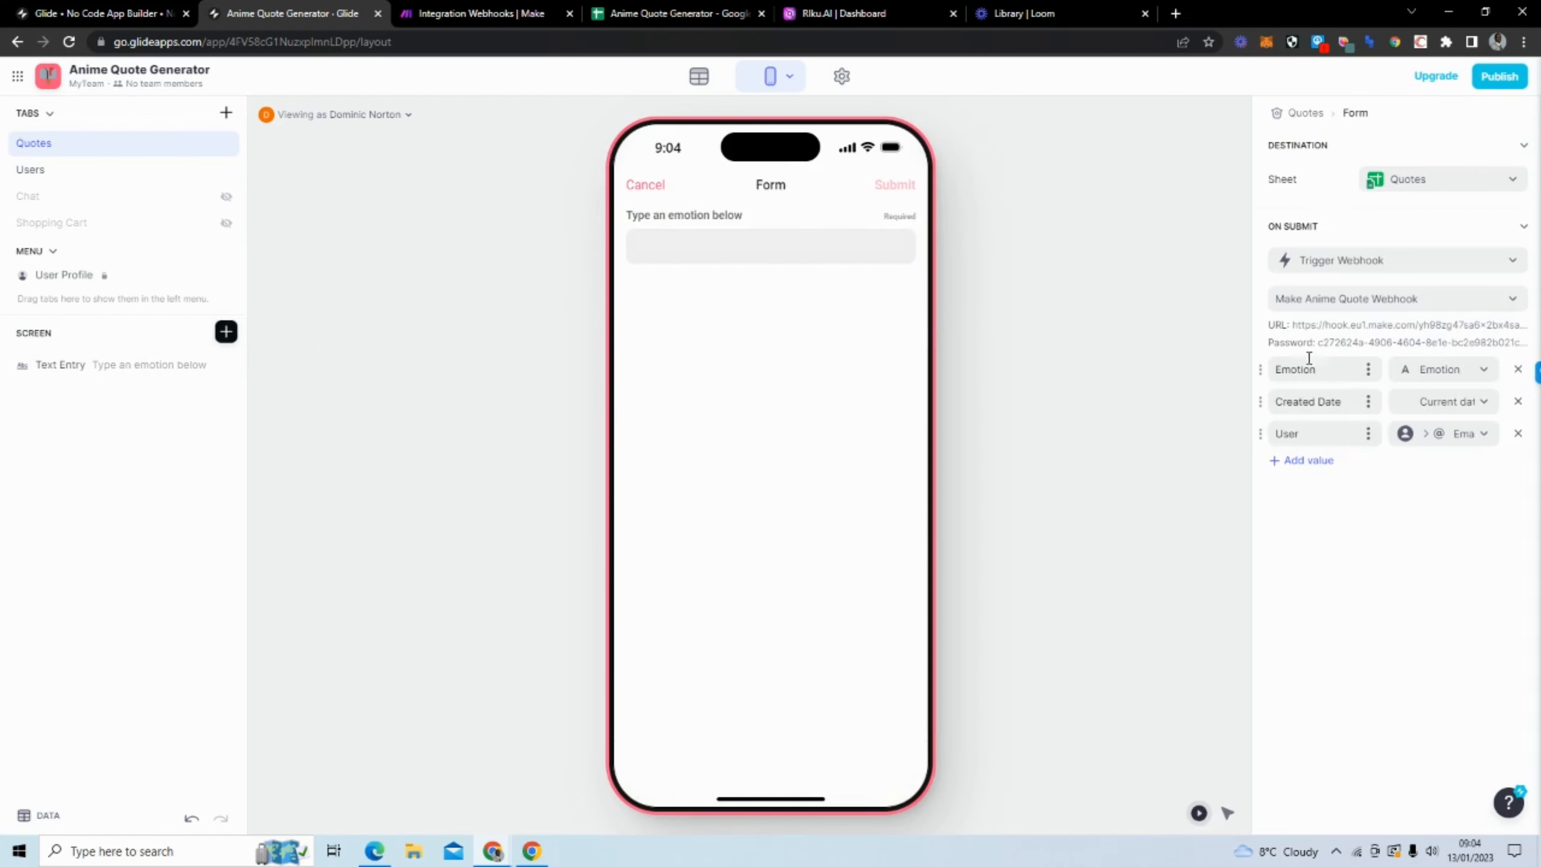
pyautogui.click(499, 14)
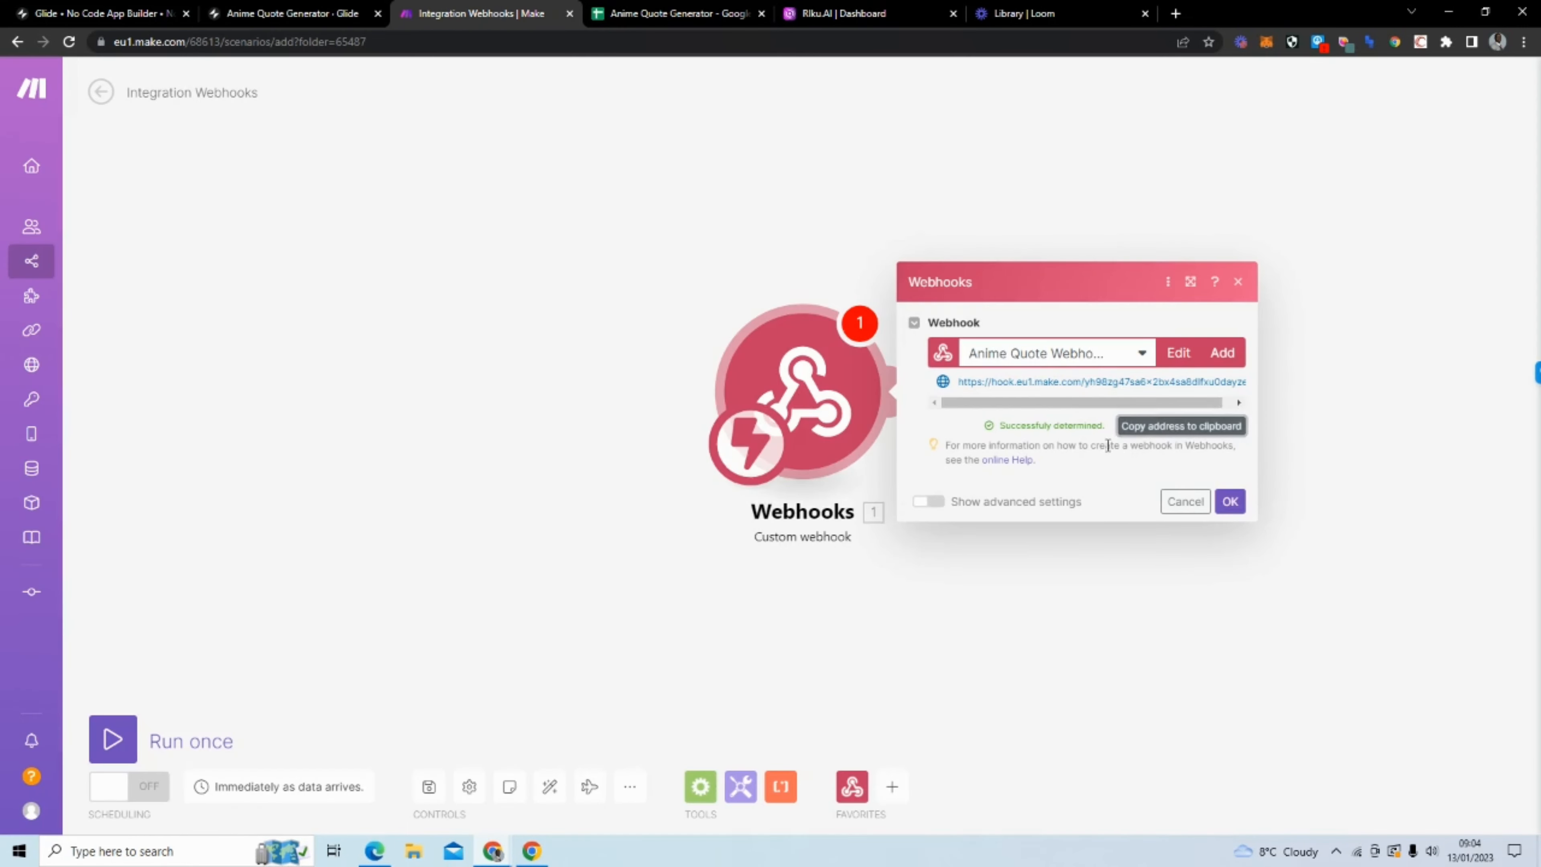
pyautogui.click(1235, 505)
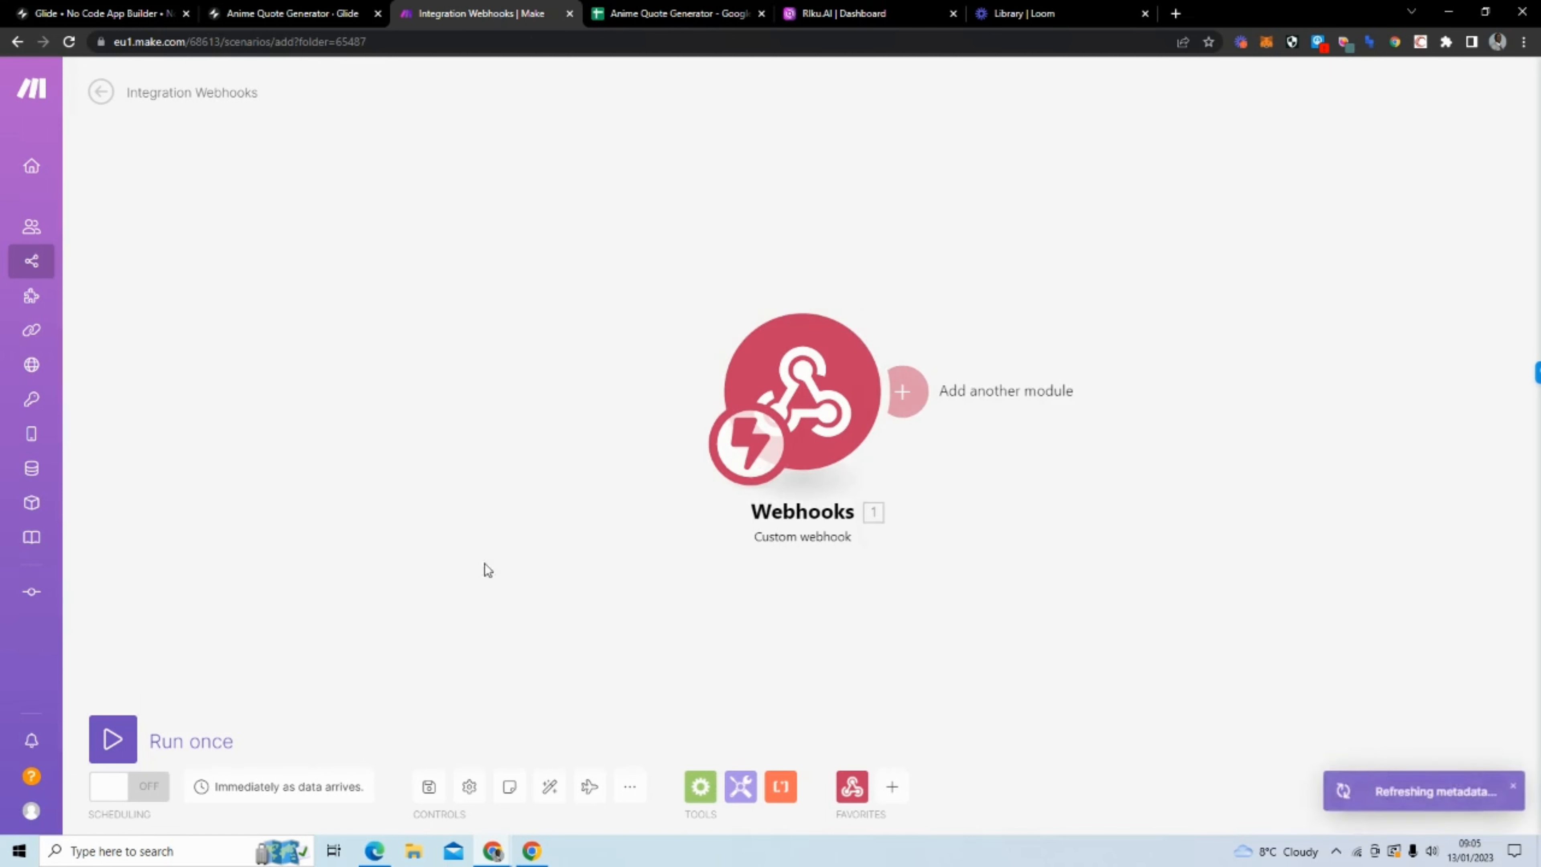
# Run the Make scenario once and submit the emotion "Angry" from the Glide form.
pyautogui.click(115, 741)
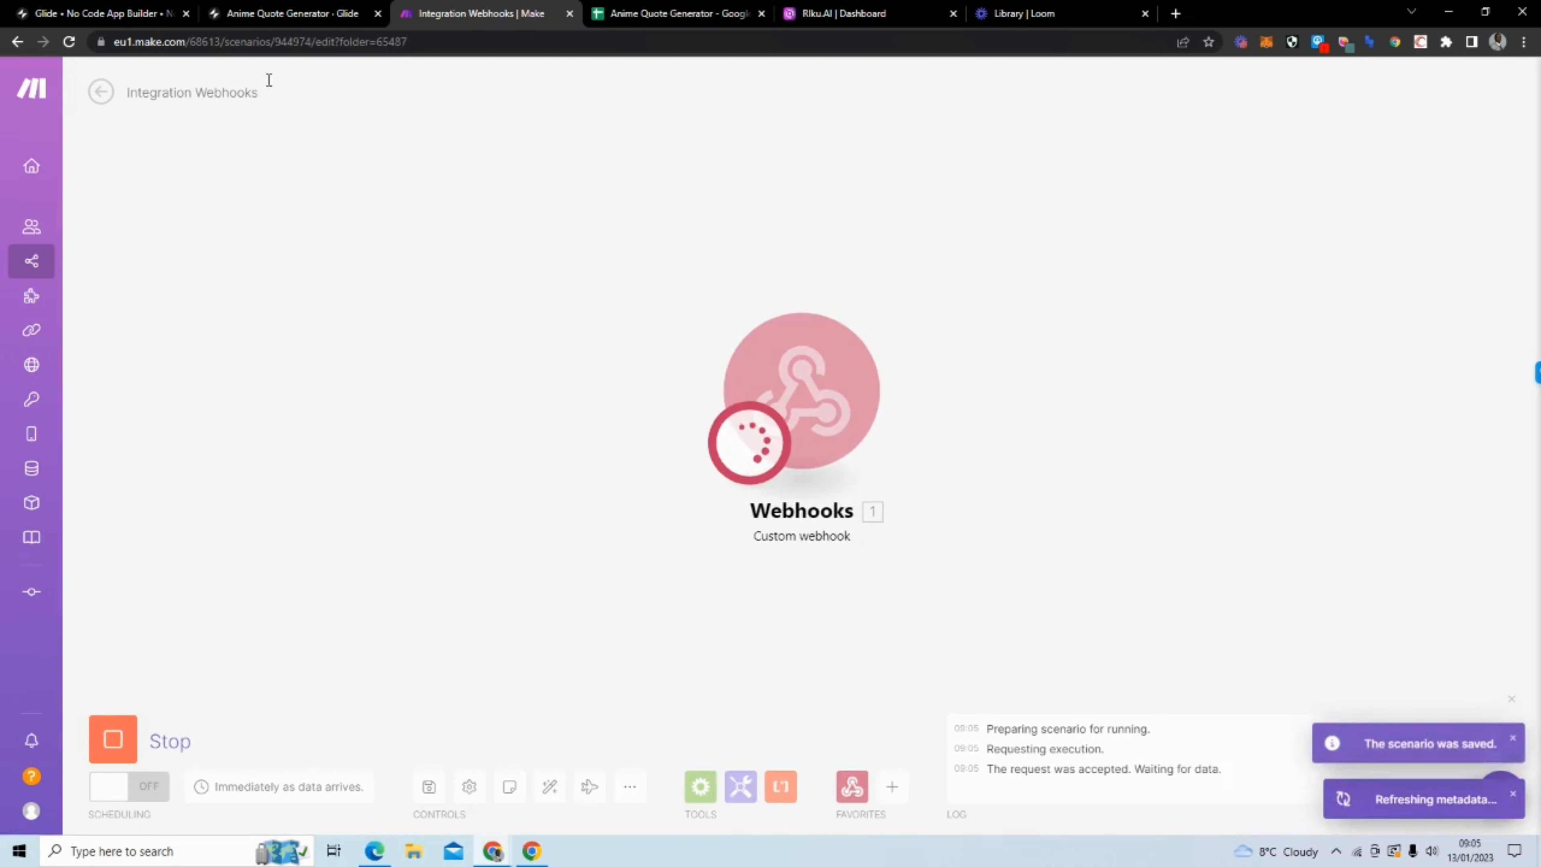
pyautogui.click(288, 14)
pyautogui.write('A')
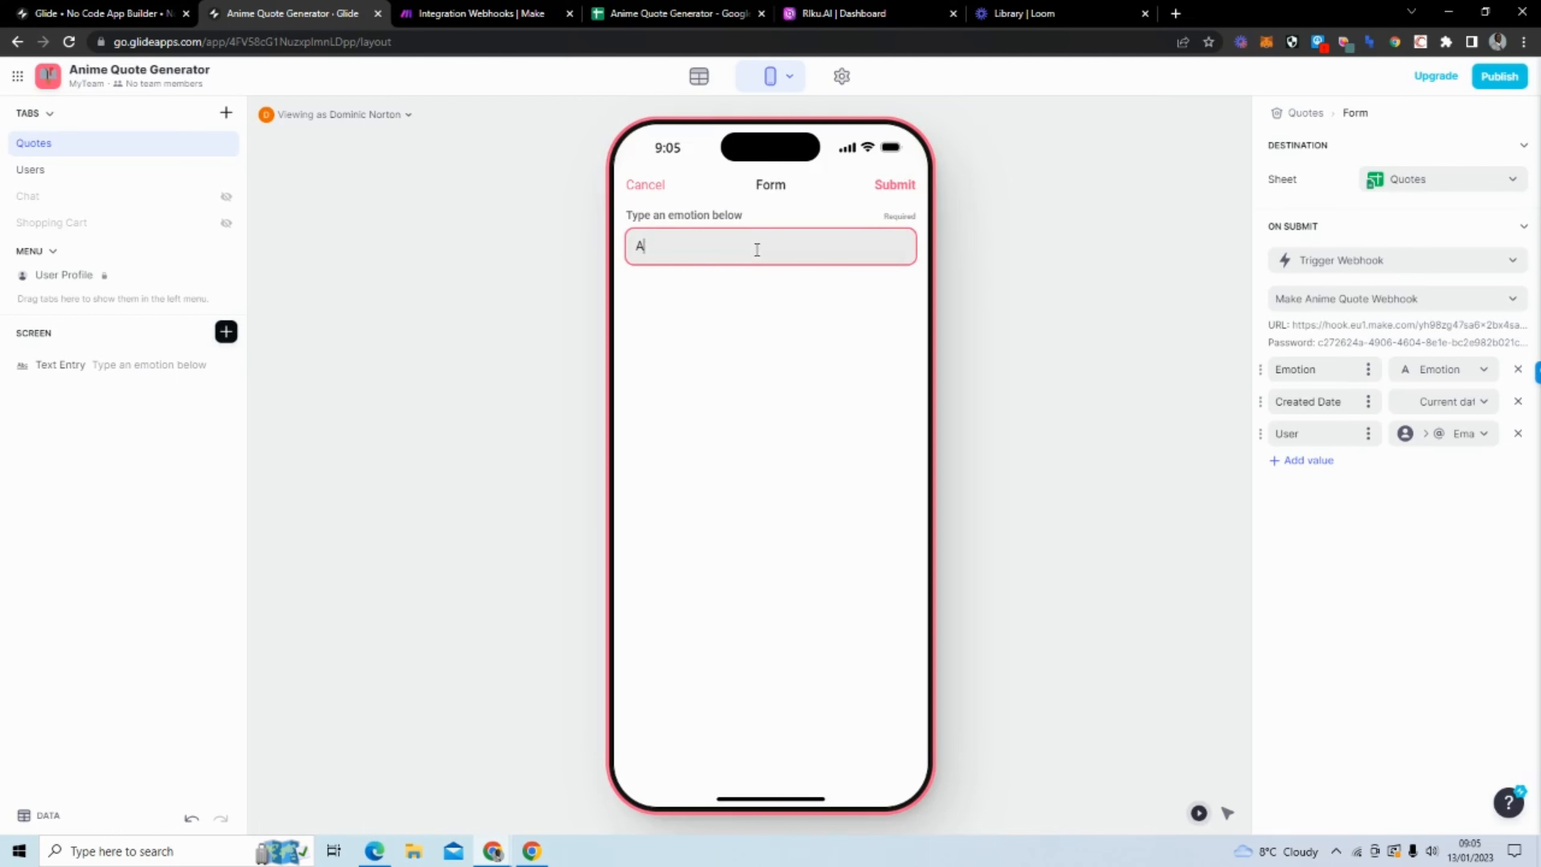
pyautogui.write('ngry')
pyautogui.click(894, 184)
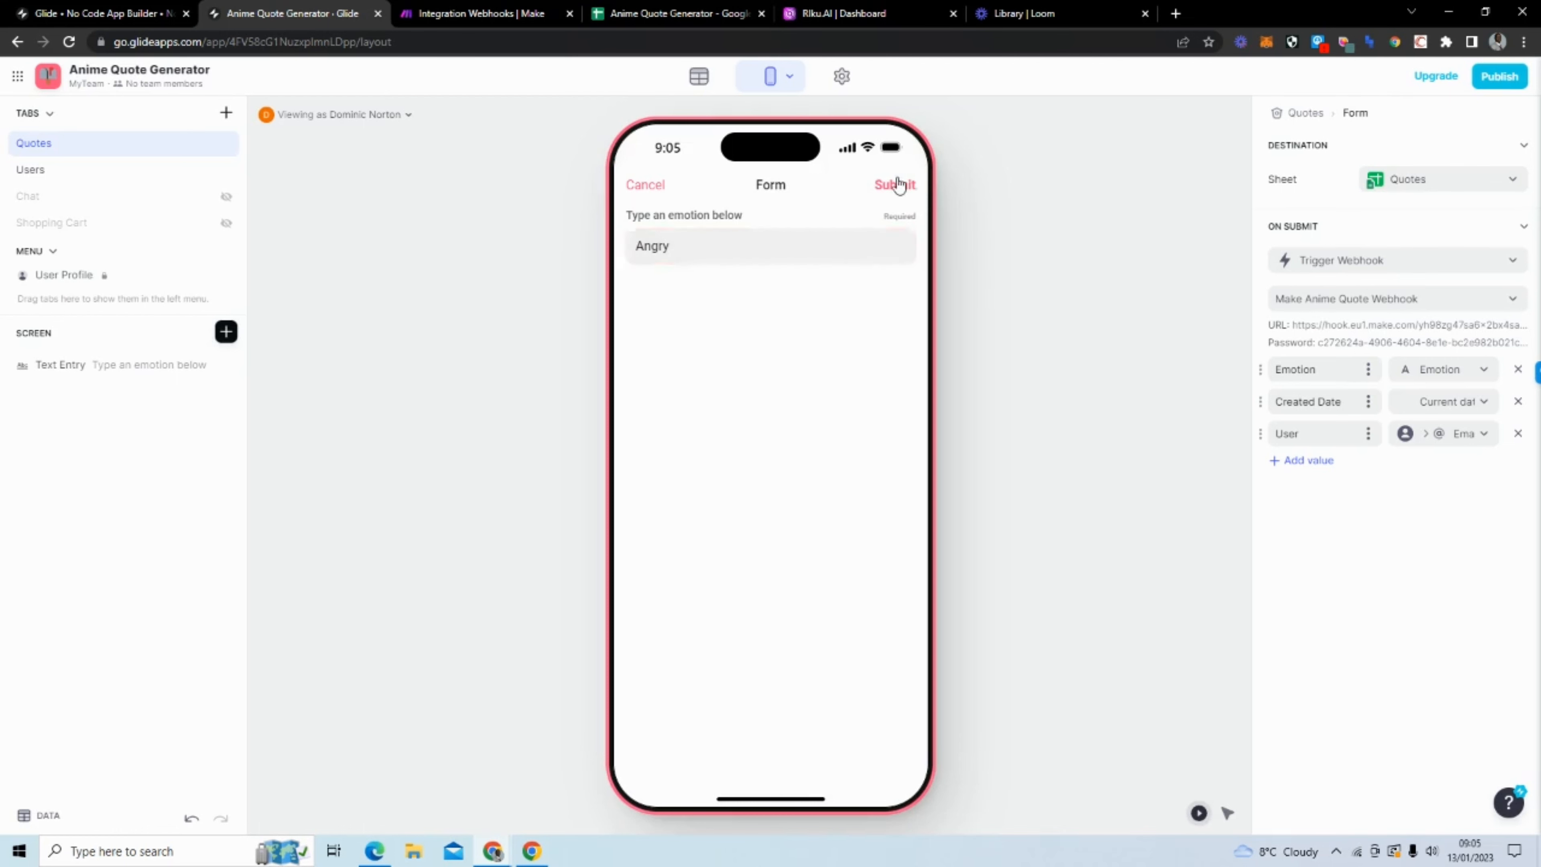
# Examine the Emotion parameter in the webhook module's run output in Make.
pyautogui.click(499, 14)
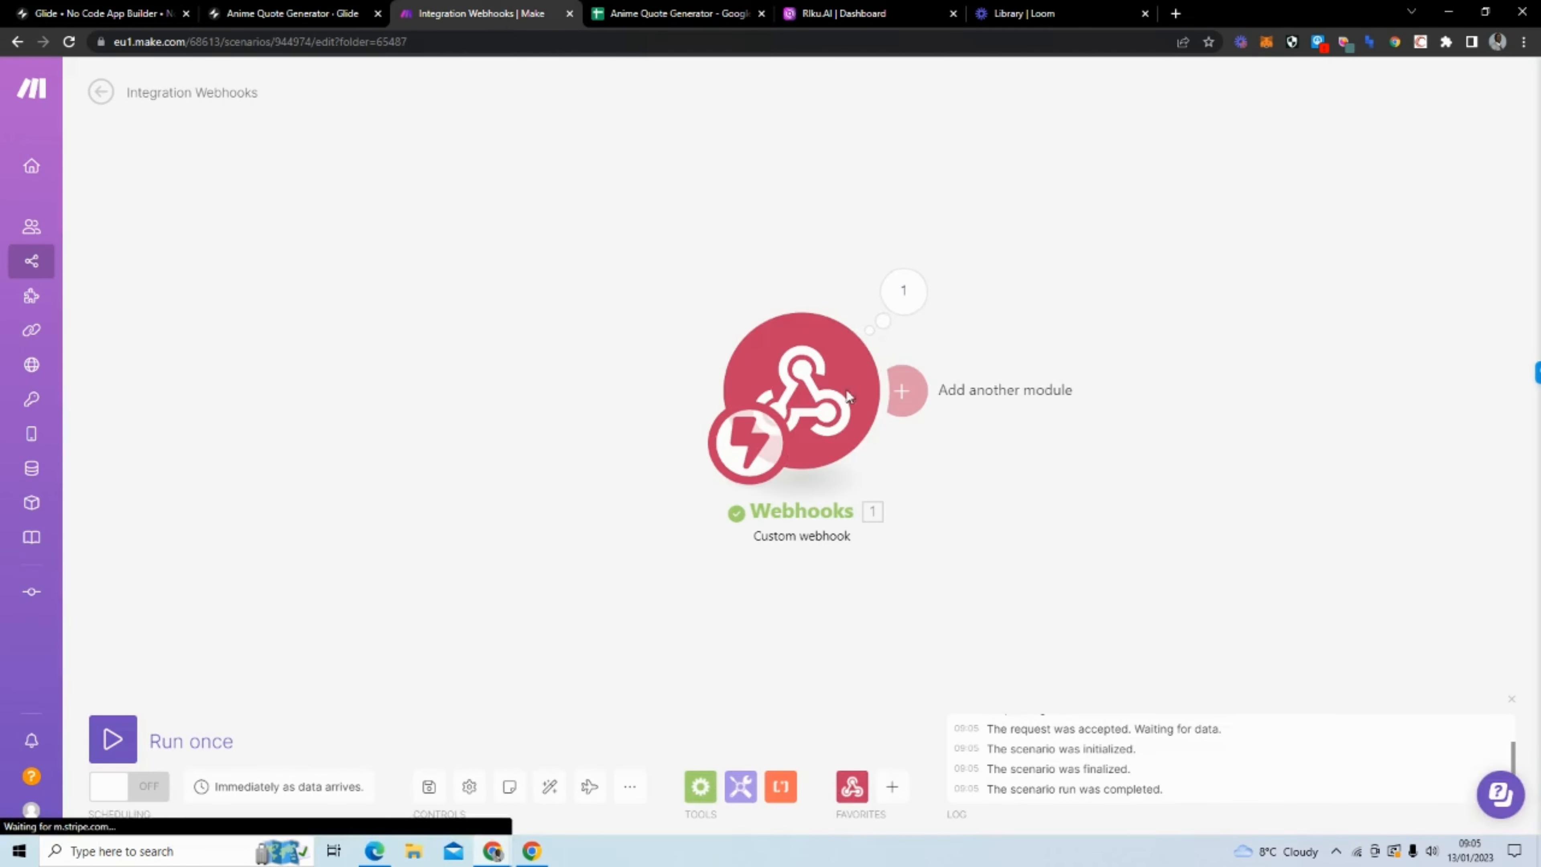
pyautogui.click(902, 290)
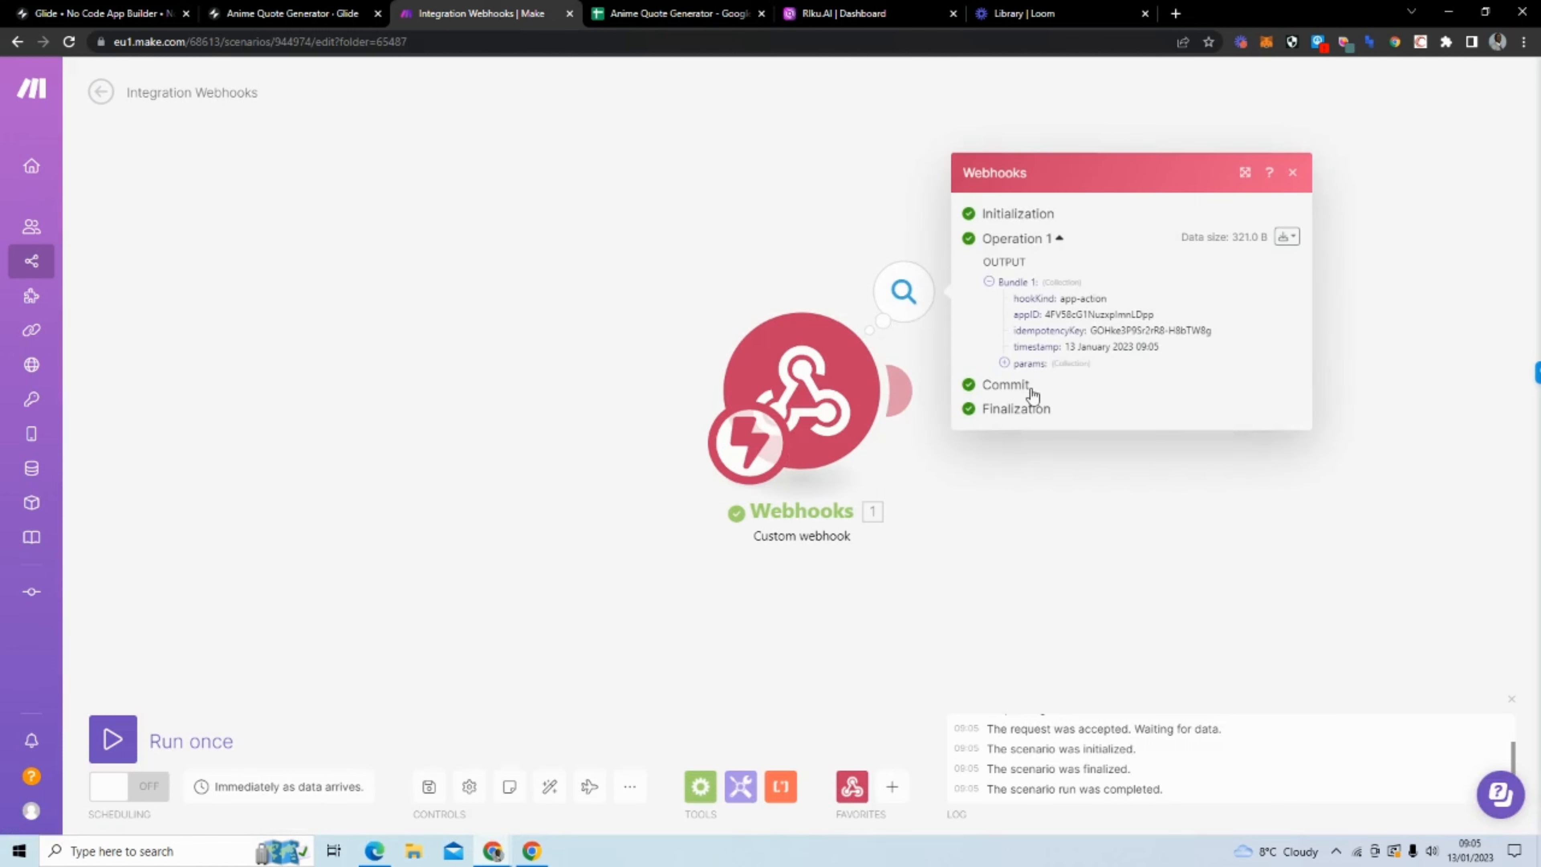
pyautogui.click(1026, 363)
pyautogui.click(1042, 354)
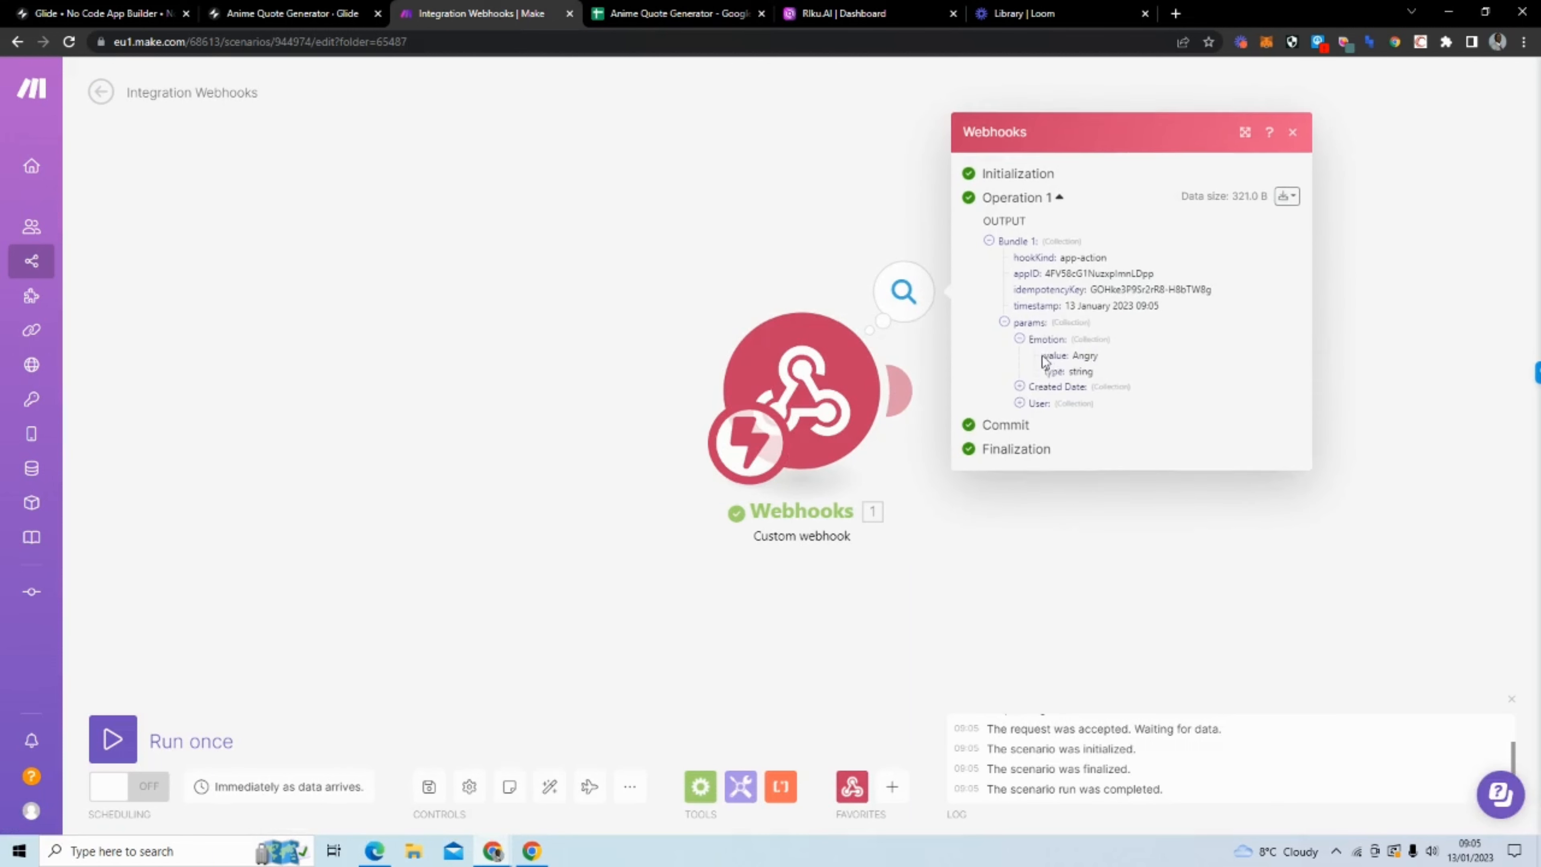
# Expand the Created Date and User parameters in the webhook's run output and review them, then close the output.
pyautogui.click(1042, 389)
pyautogui.click(1039, 422)
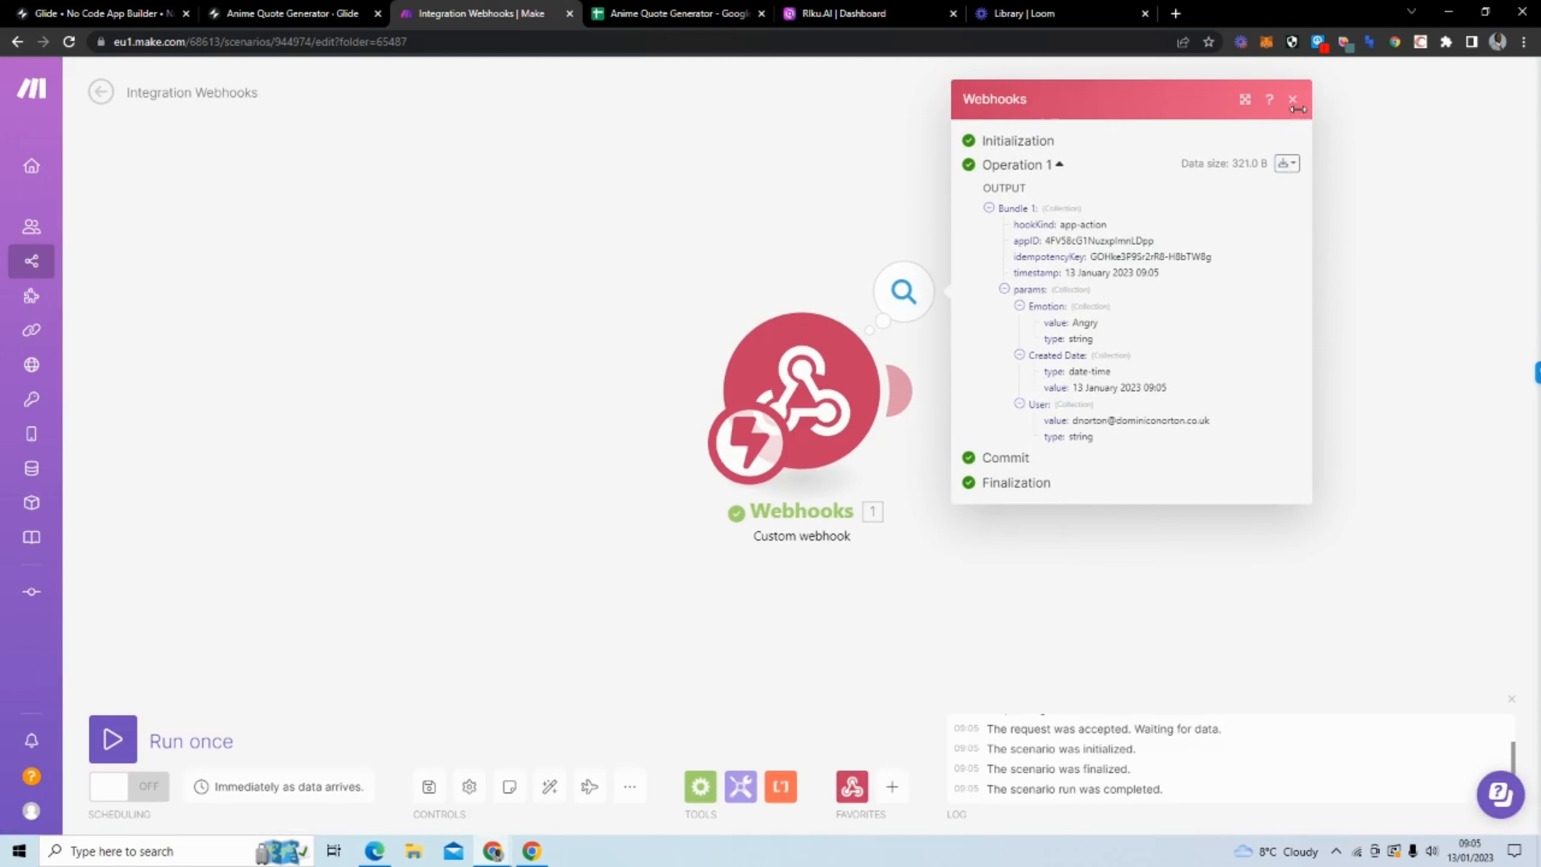
pyautogui.click(1292, 99)
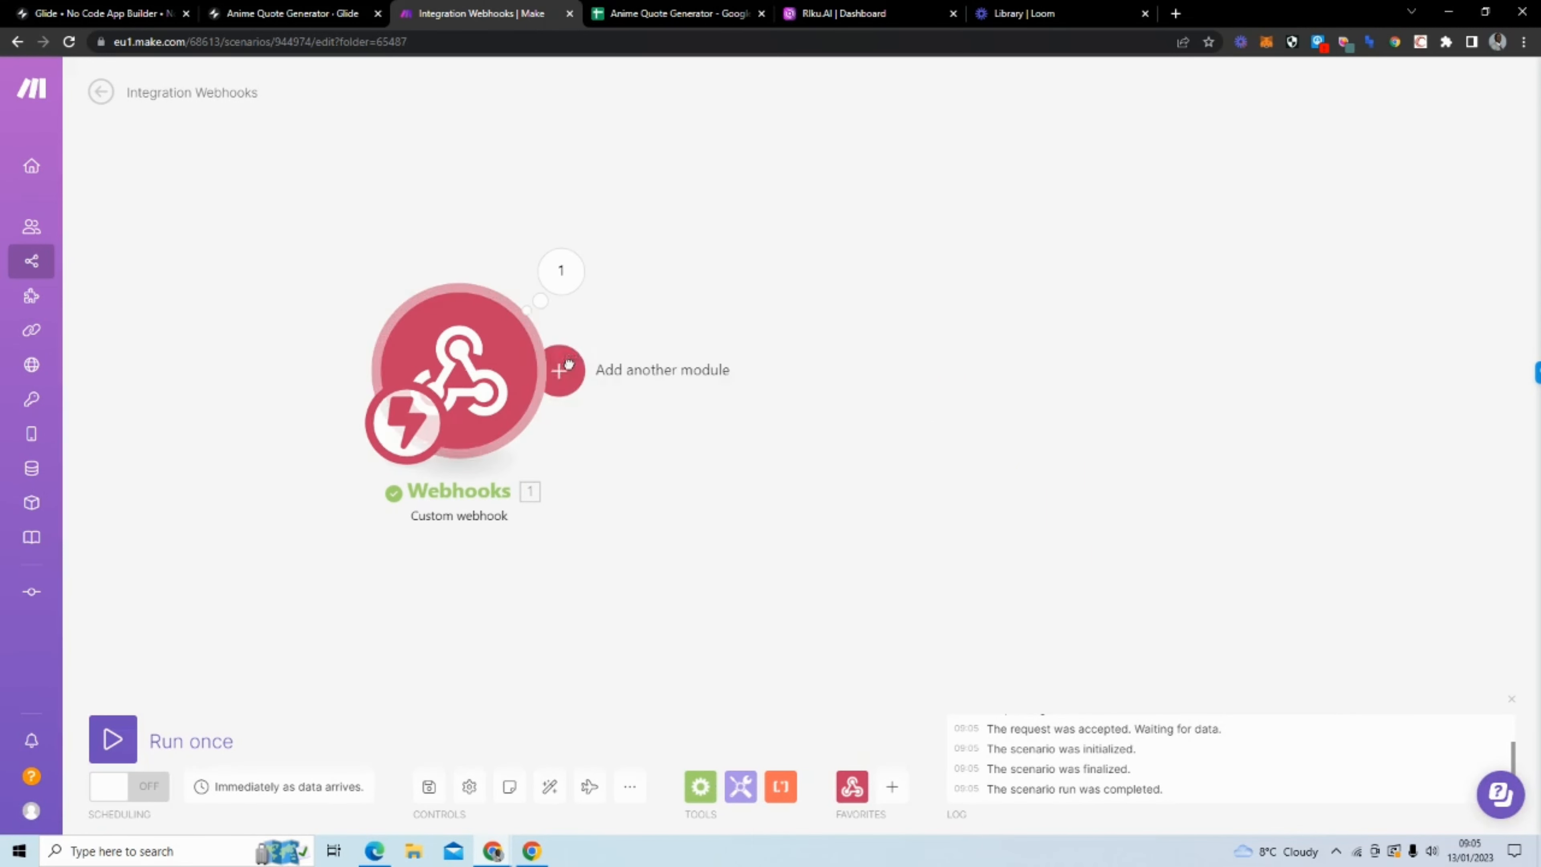
# Add a Riku.ai Run Prompt module after the custom webhook.
pyautogui.click(563, 370)
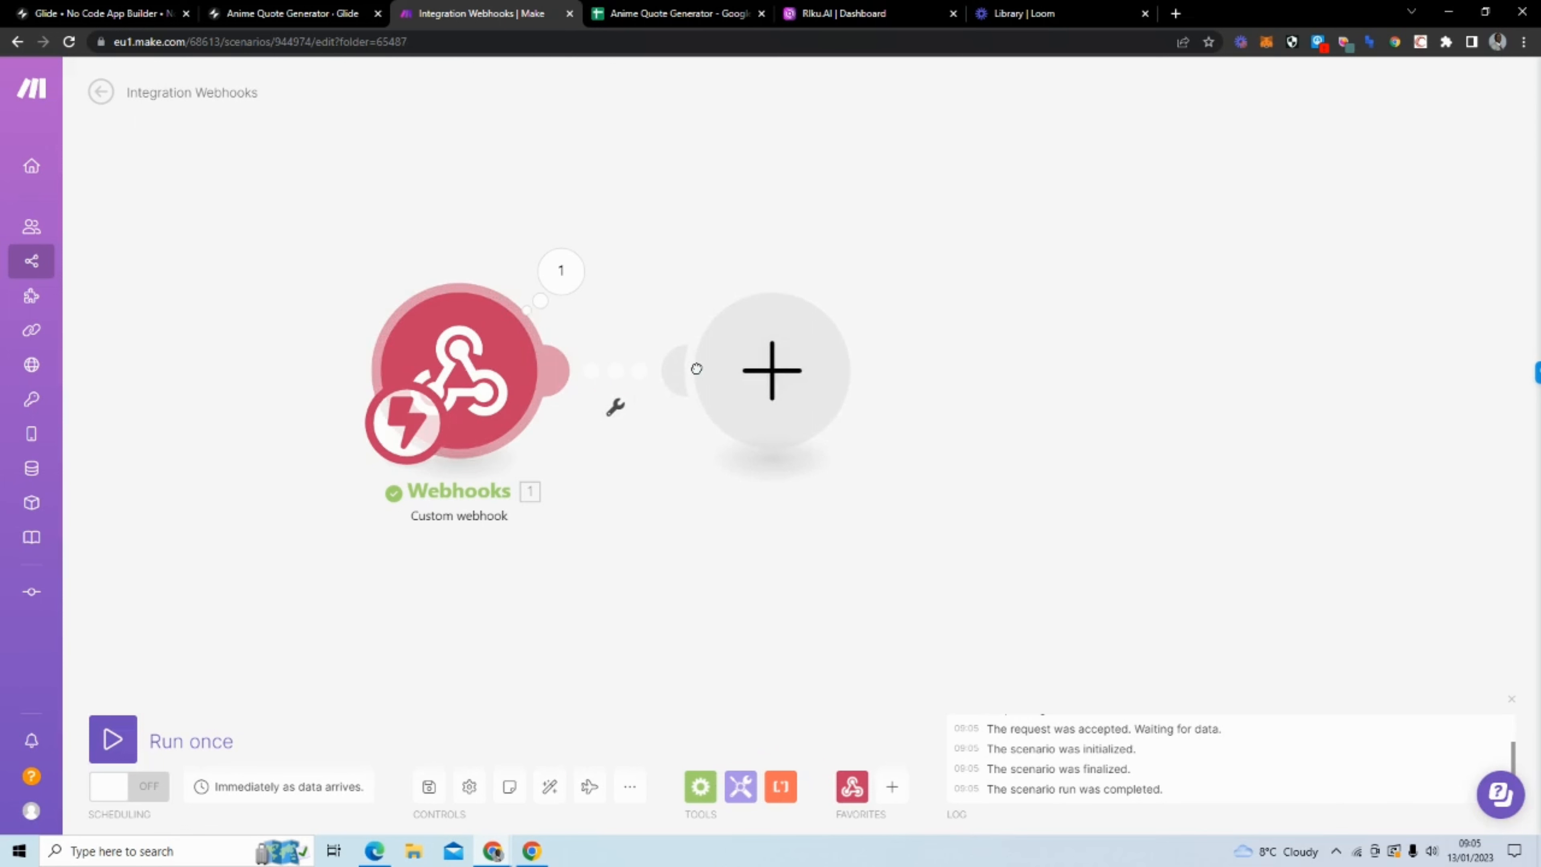
pyautogui.click(696, 368)
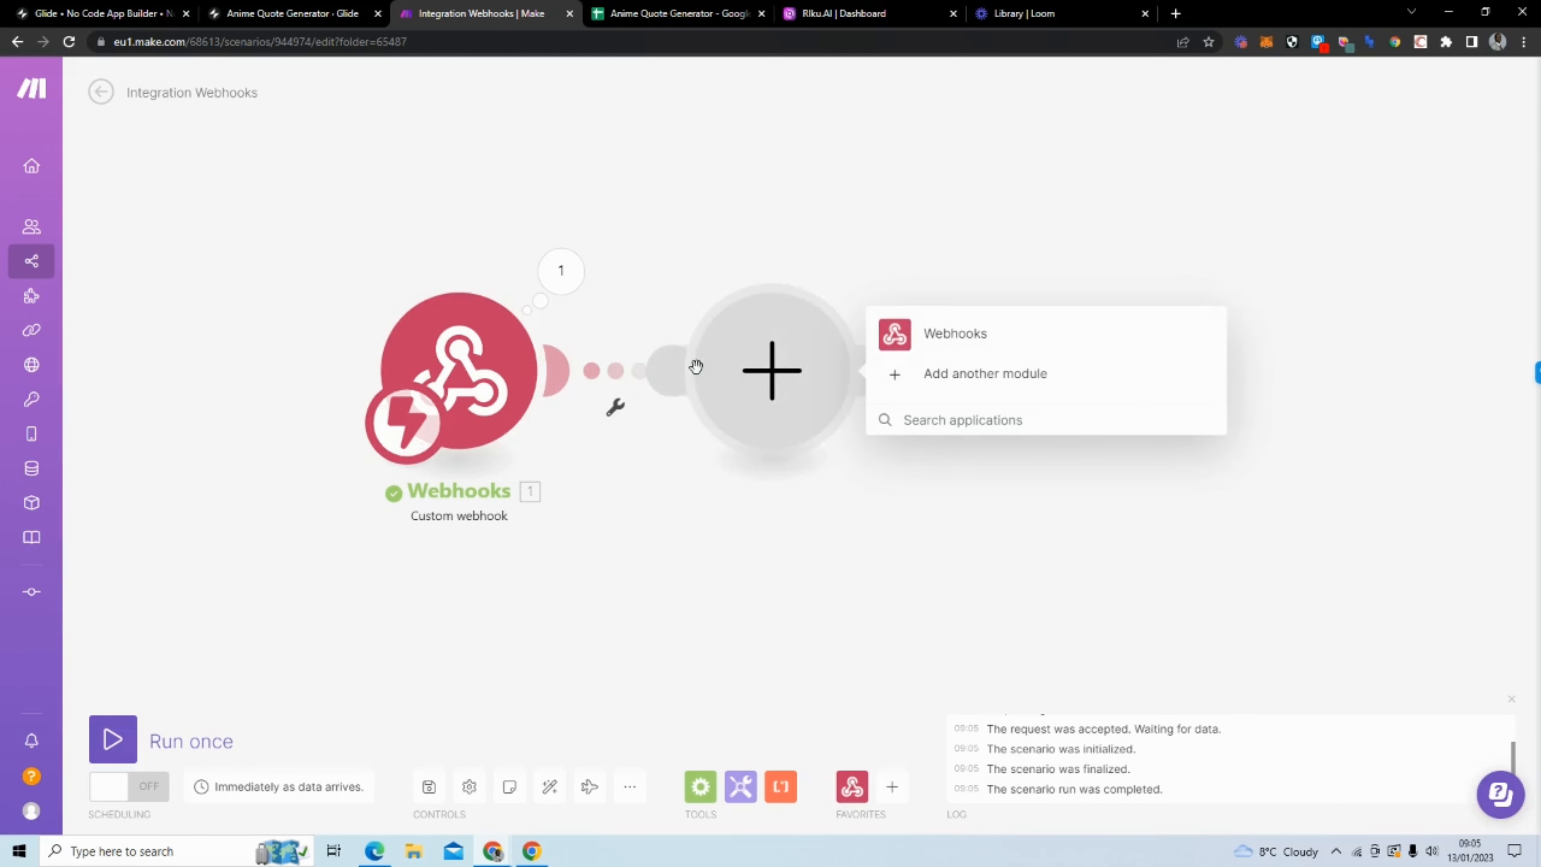
pyautogui.click(985, 421)
pyautogui.write('riku')
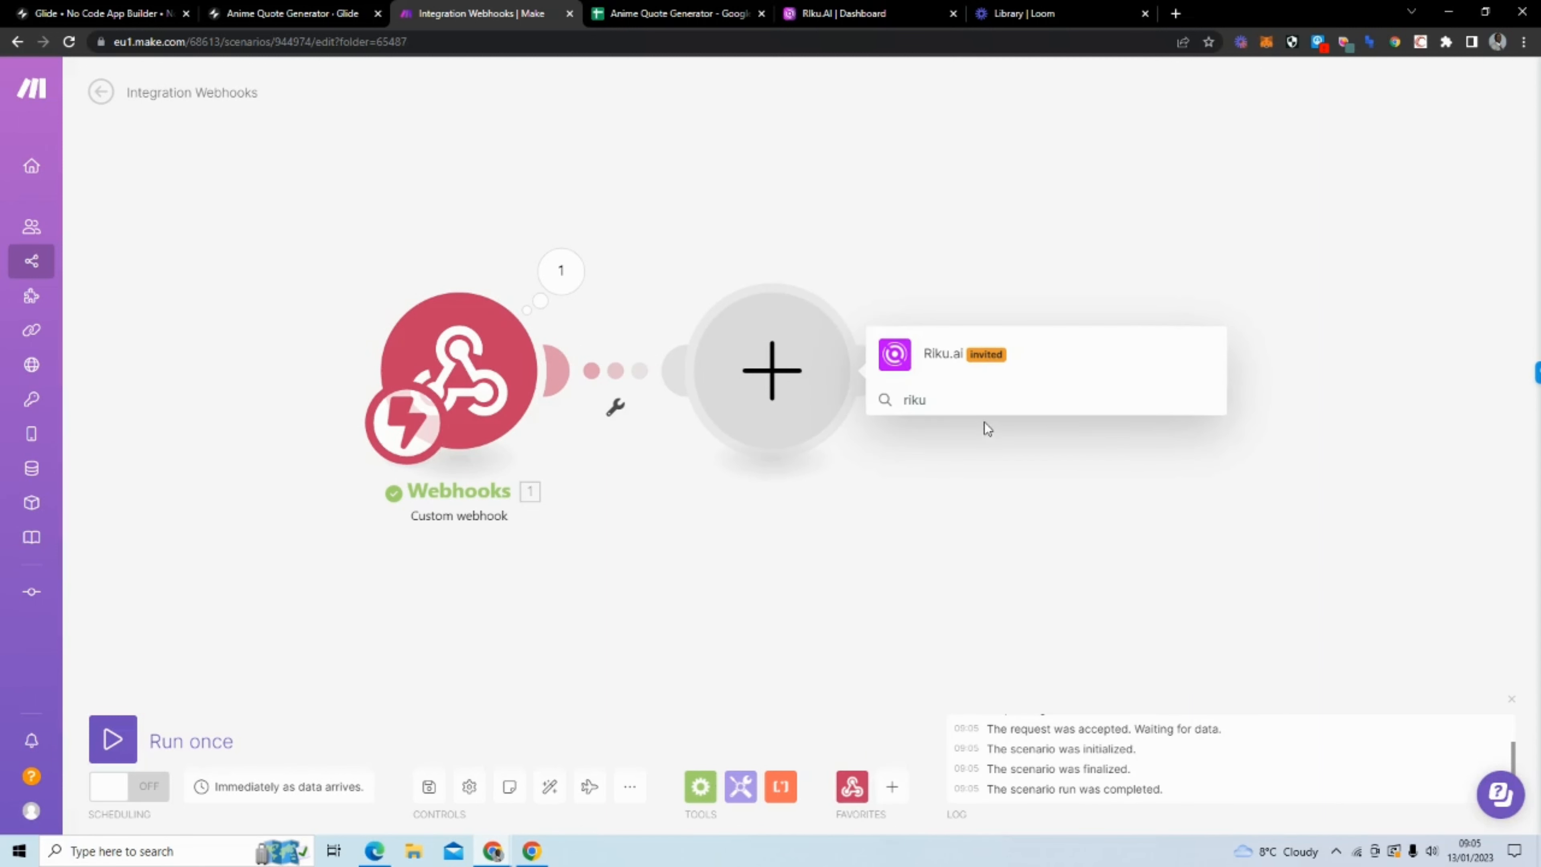
pyautogui.click(1036, 358)
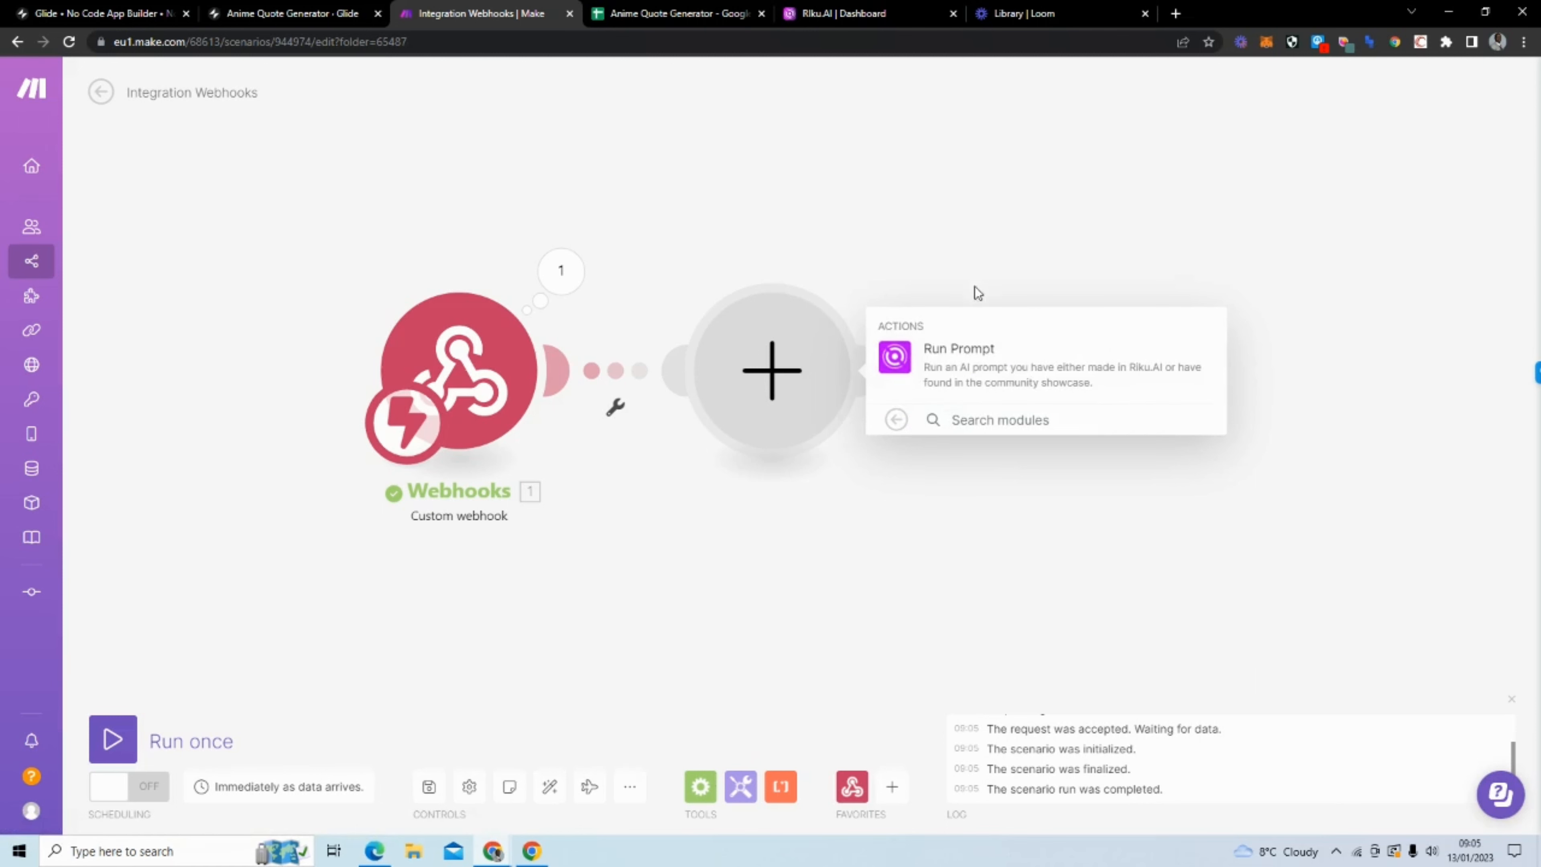
pyautogui.click(1043, 380)
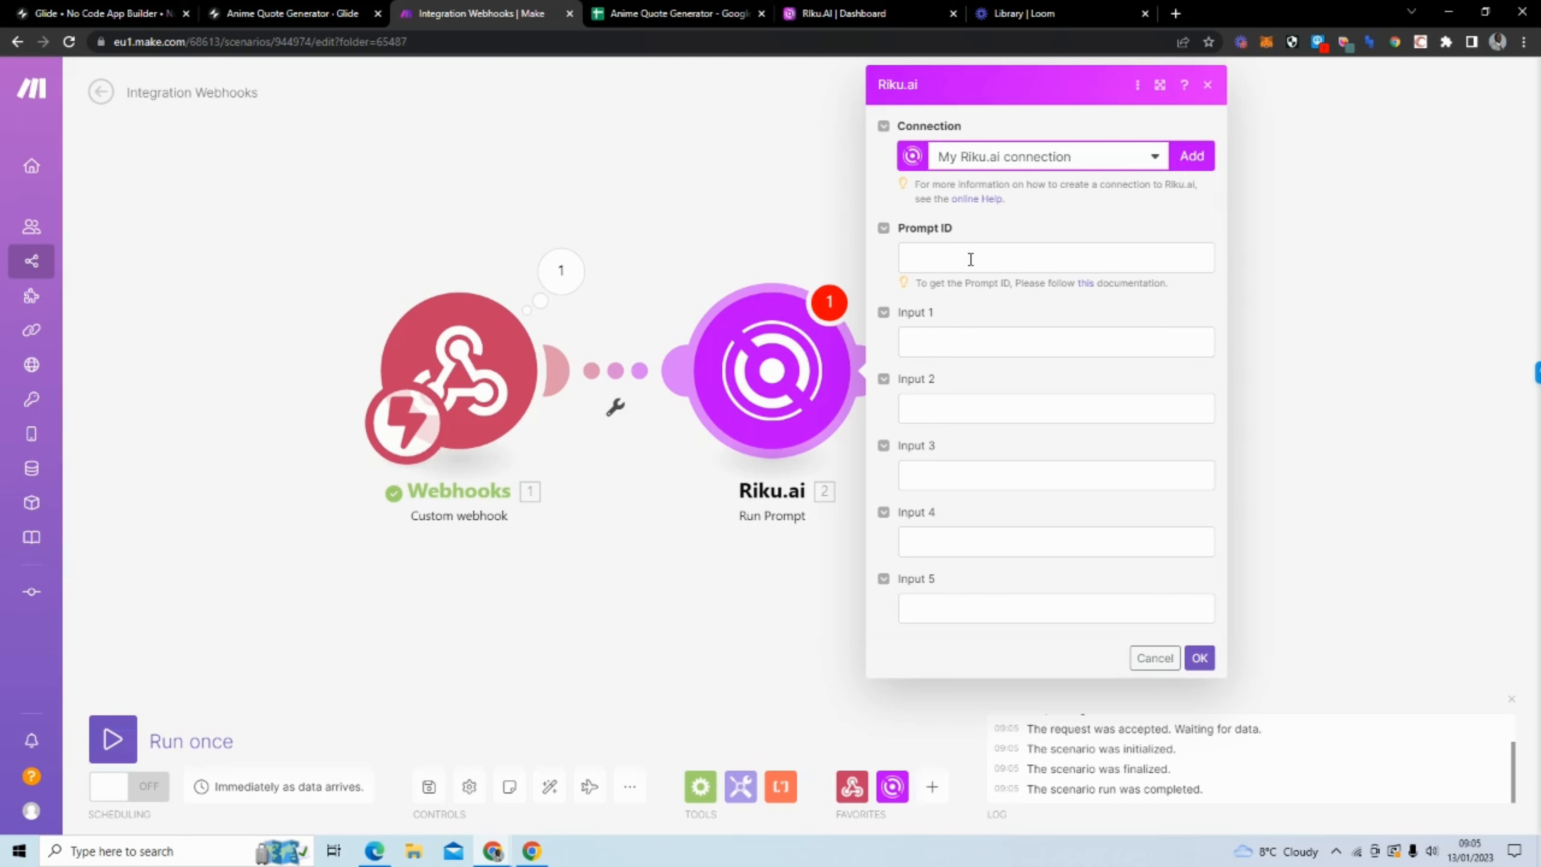
# Map Input 1 of the Riku.ai module to the webhook's Emotion value.
pyautogui.click(961, 342)
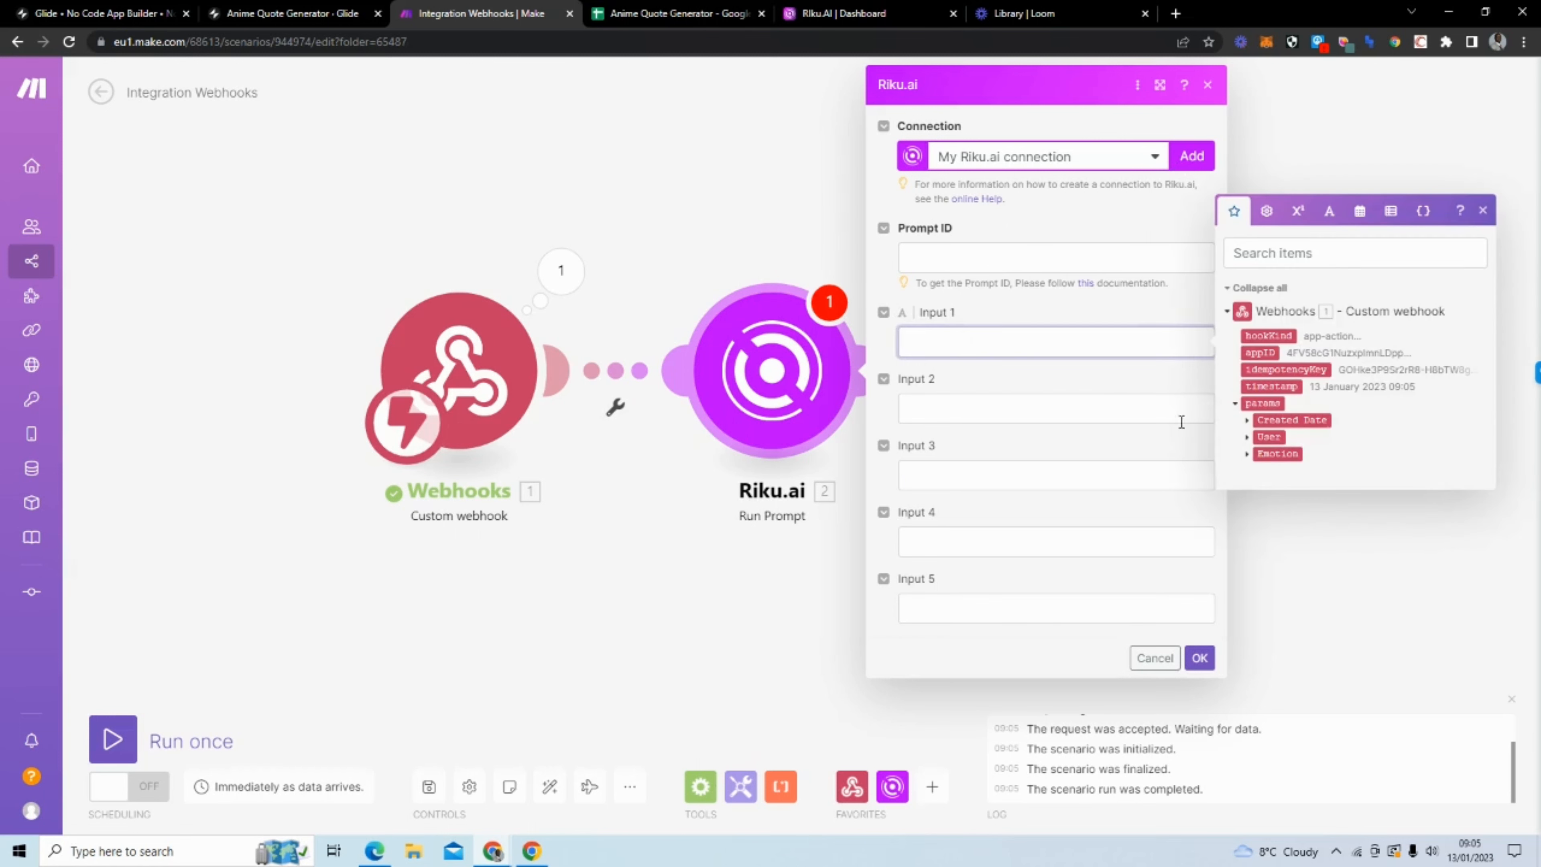
pyautogui.click(1249, 456)
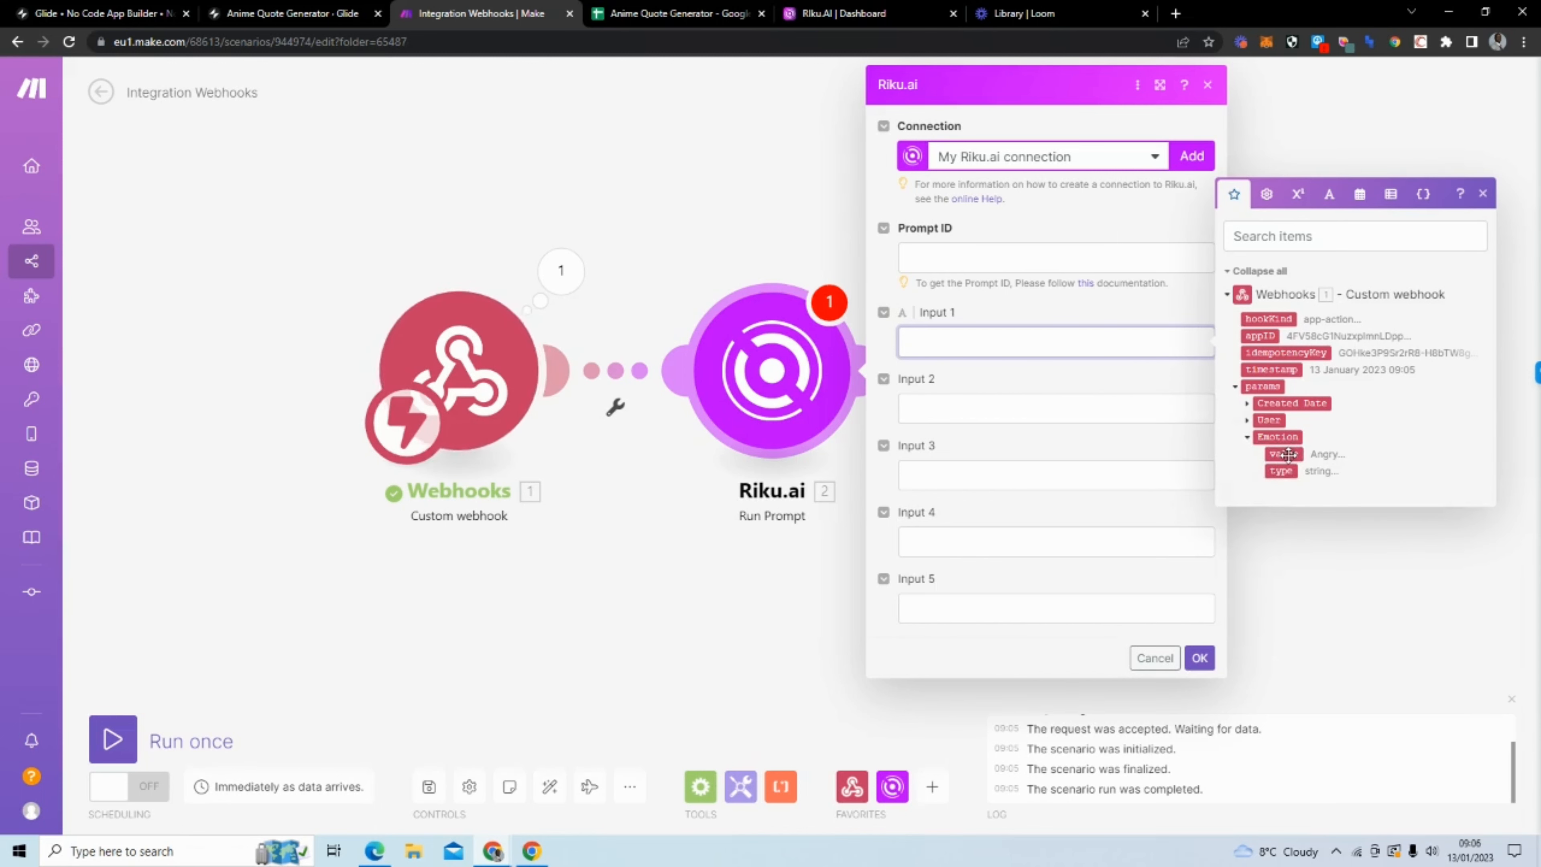
pyautogui.click(1286, 454)
# Copy the Anime Quotes Generator's prompt ID from Riku.AI, paste it as the Make module's Prompt ID and confirm the settings.
pyautogui.click(970, 257)
pyautogui.click(834, 13)
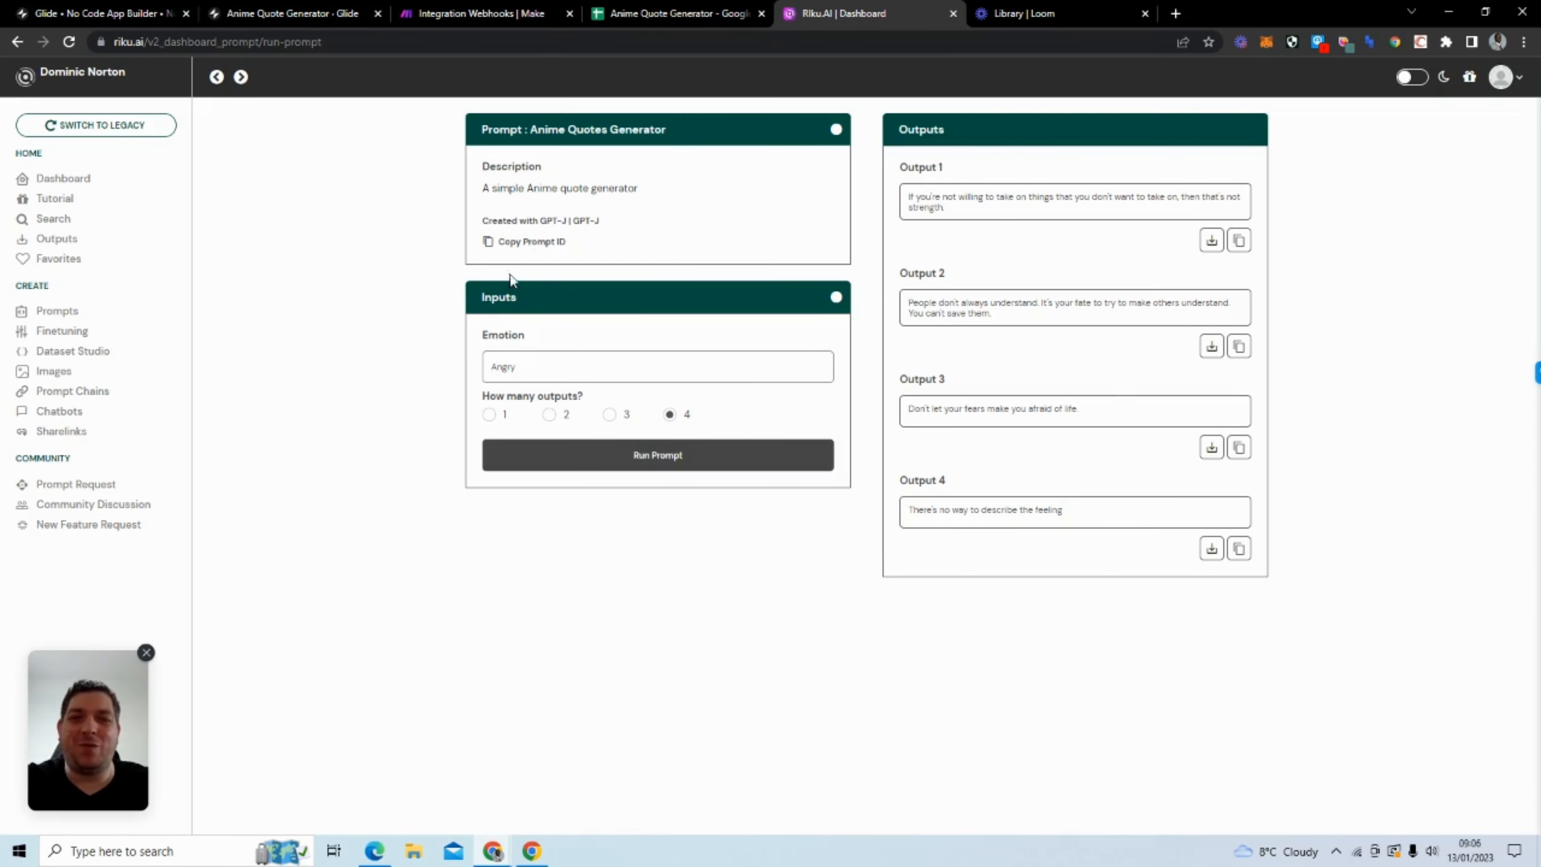
pyautogui.click(520, 243)
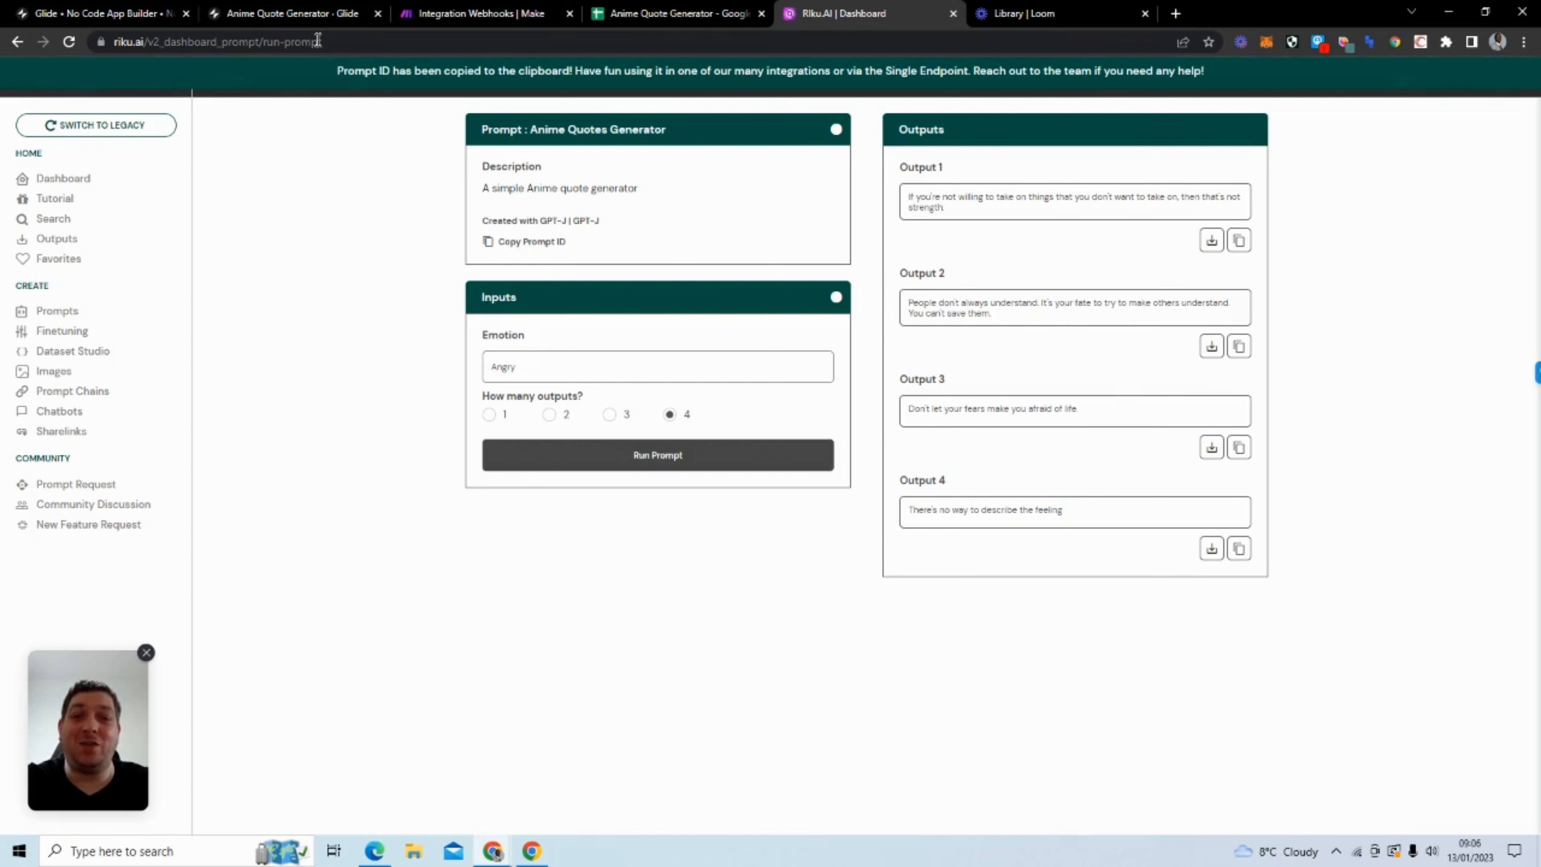
pyautogui.click(318, 18)
pyautogui.click(481, 13)
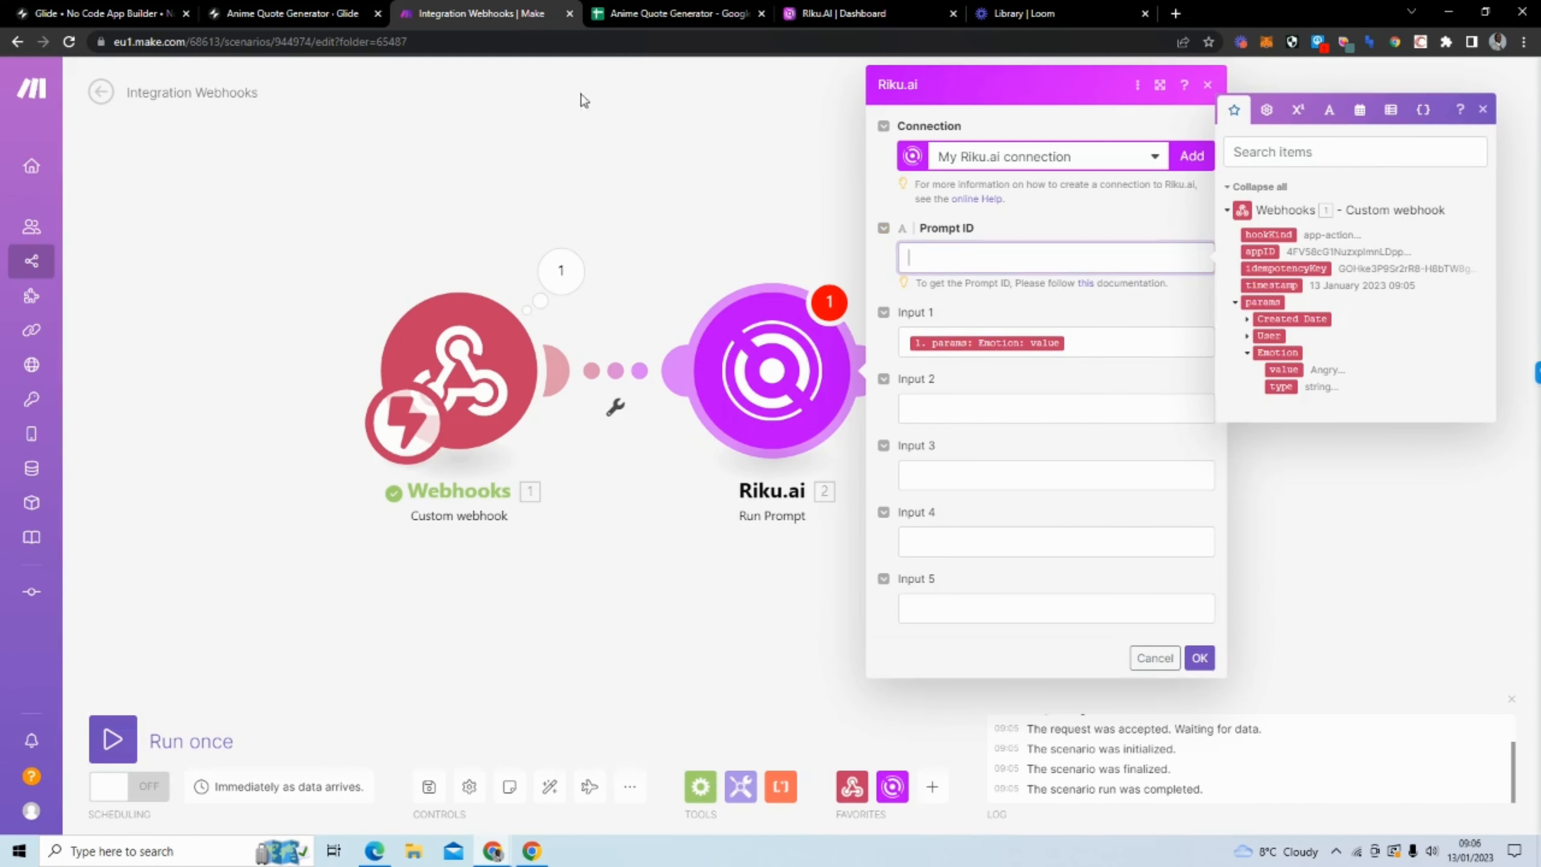
pyautogui.click(1029, 262)
pyautogui.hotkey('ctrl', 'v')
pyautogui.click(1083, 198)
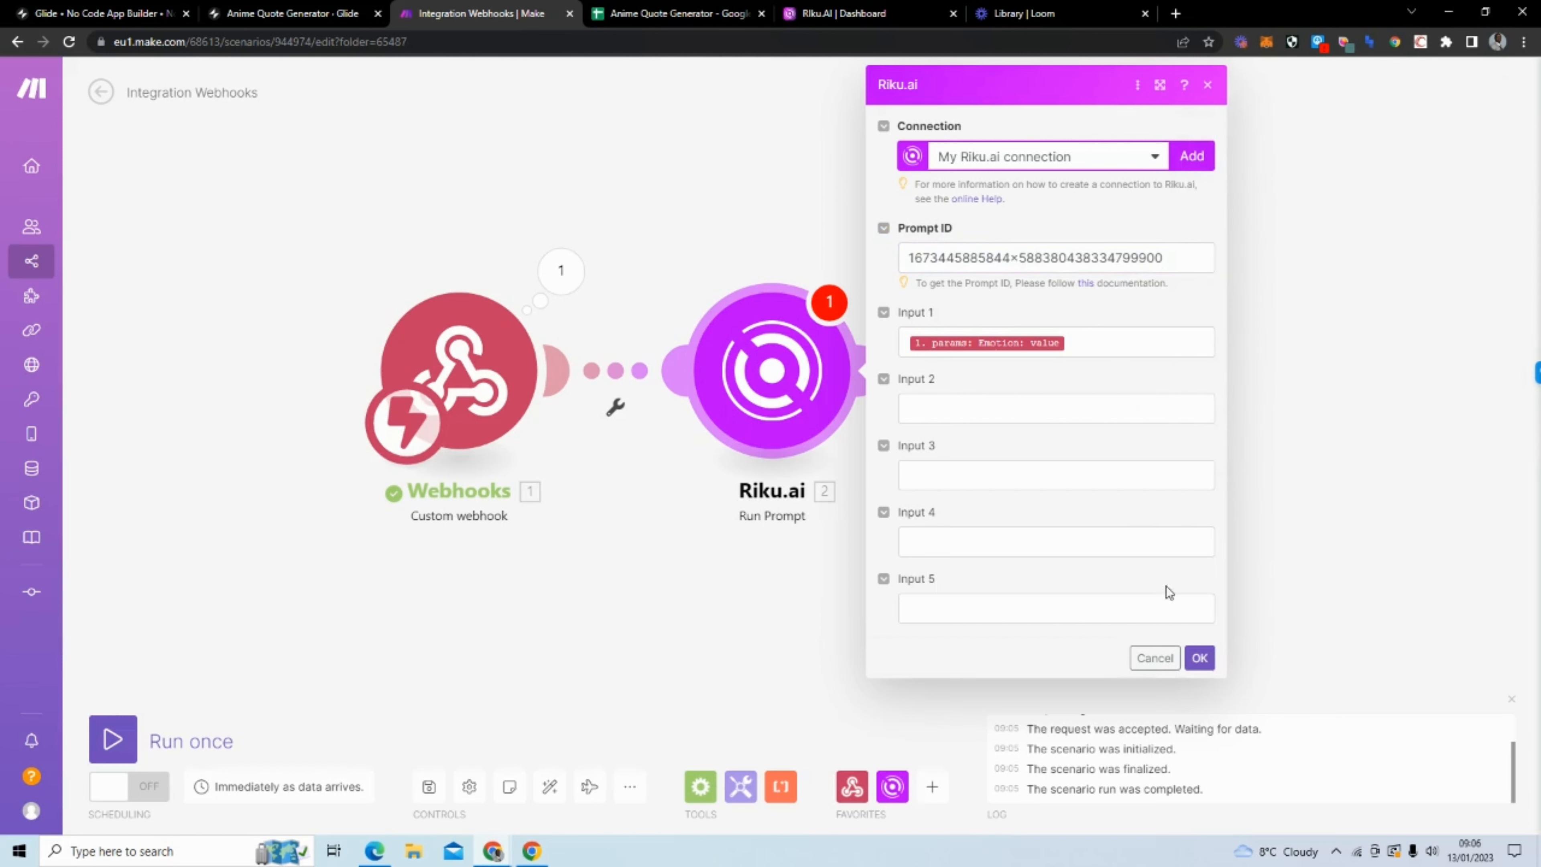
pyautogui.click(1199, 658)
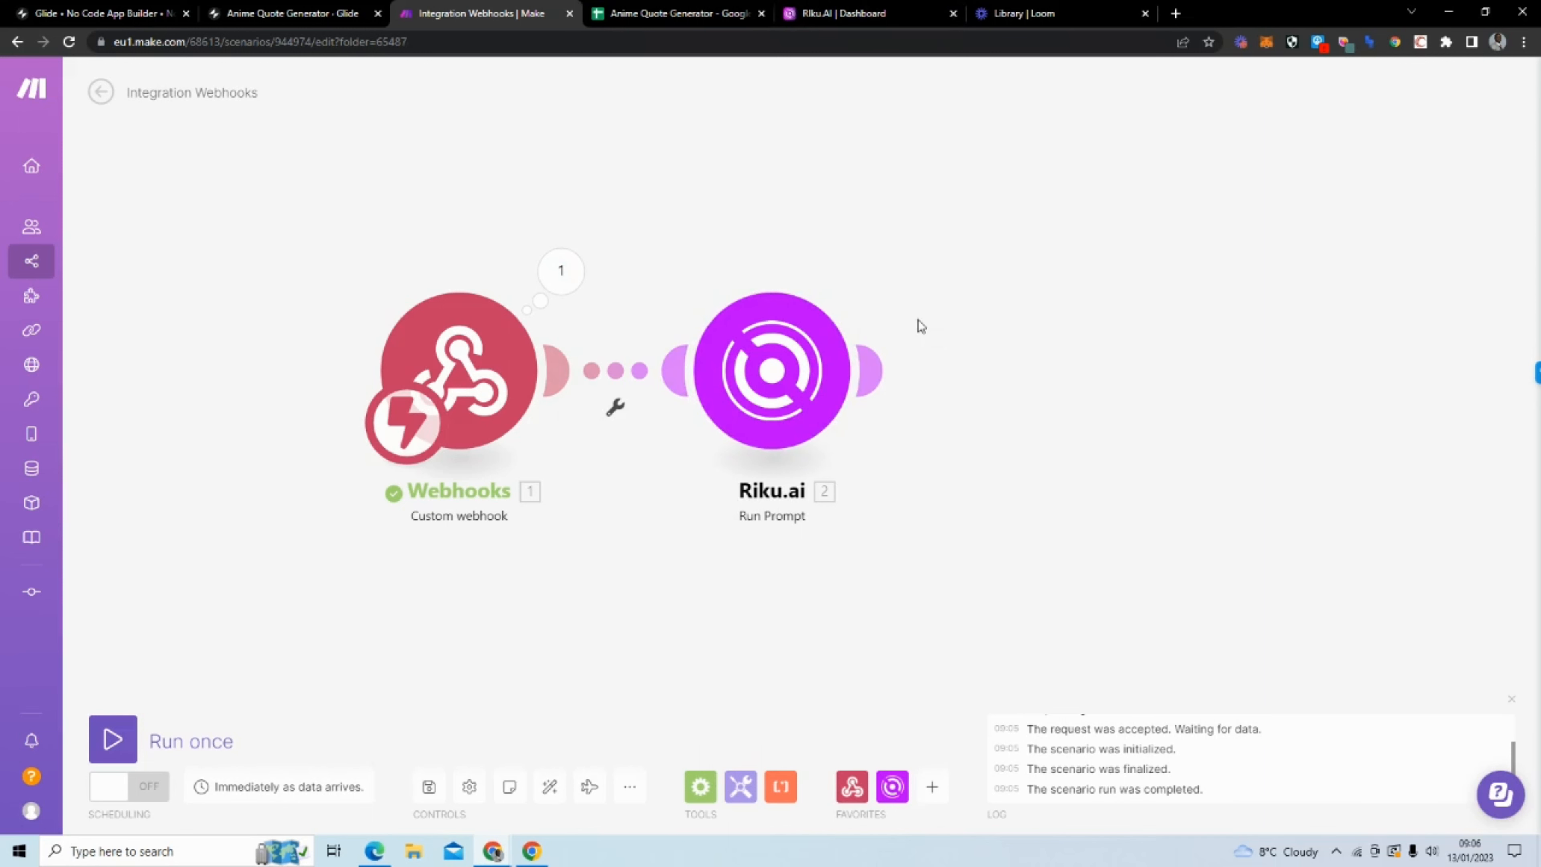
# Open riku.ai in a new browser tab, look through the homepage and go to its Make integration page.
pyautogui.moveTo(865, 328)
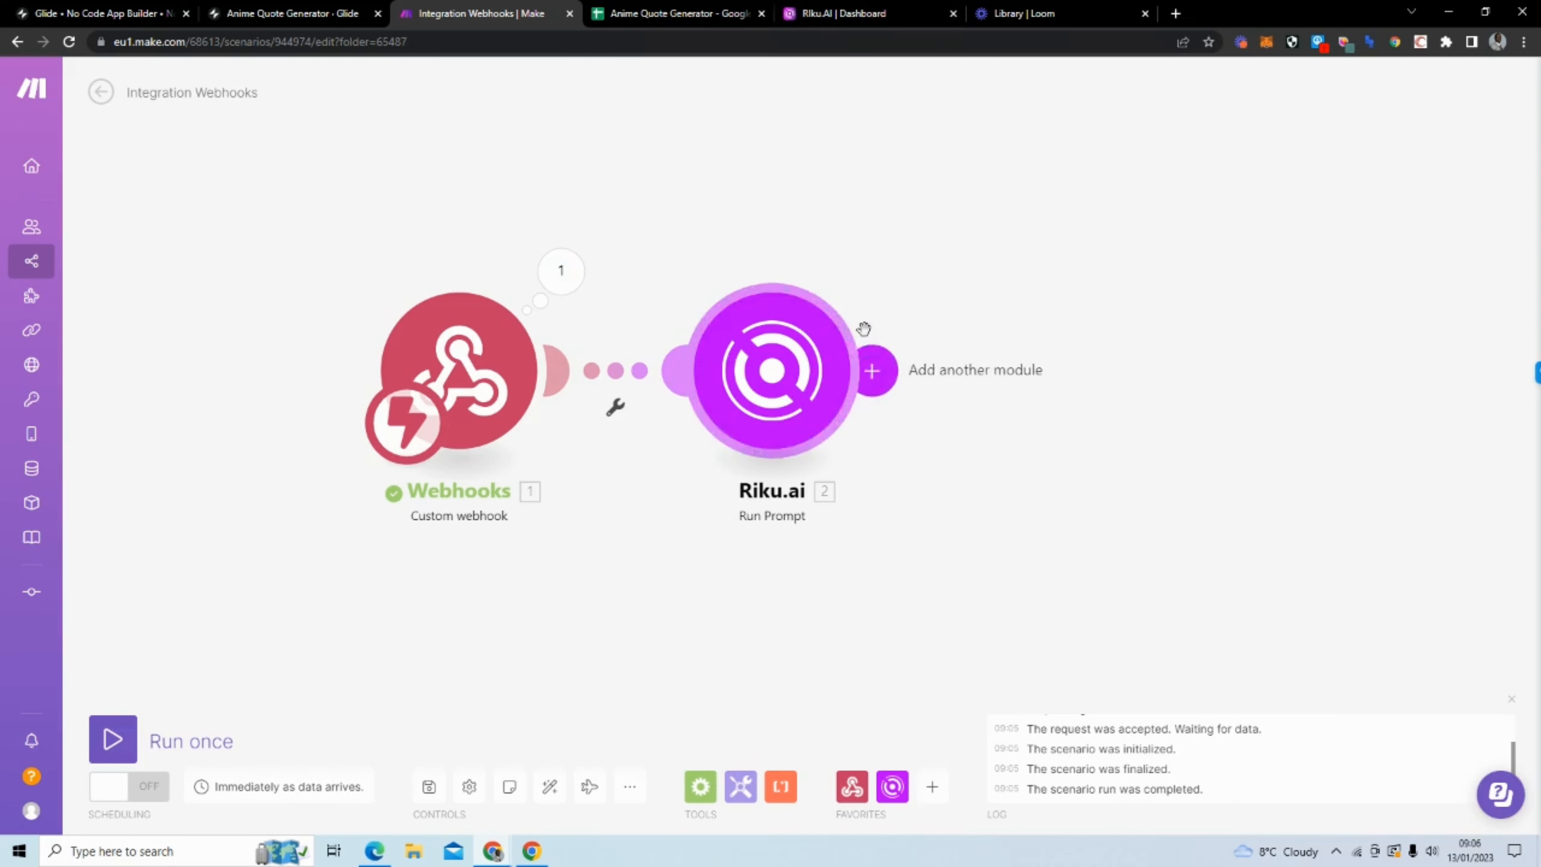
pyautogui.click(820, 14)
pyautogui.click(1176, 13)
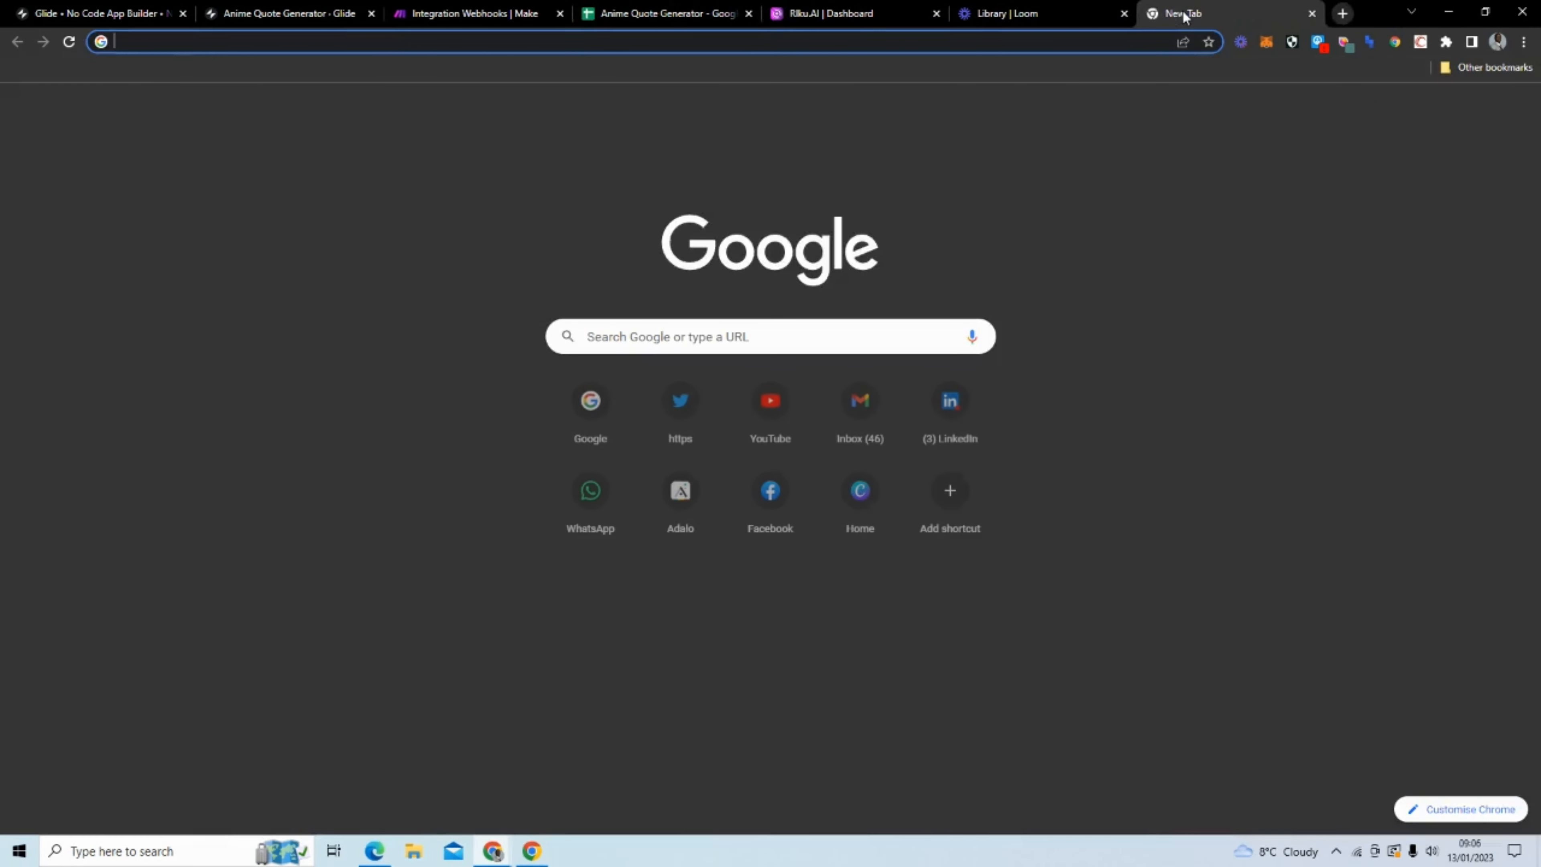
pyautogui.write('riku.ai')
pyautogui.press('Return')
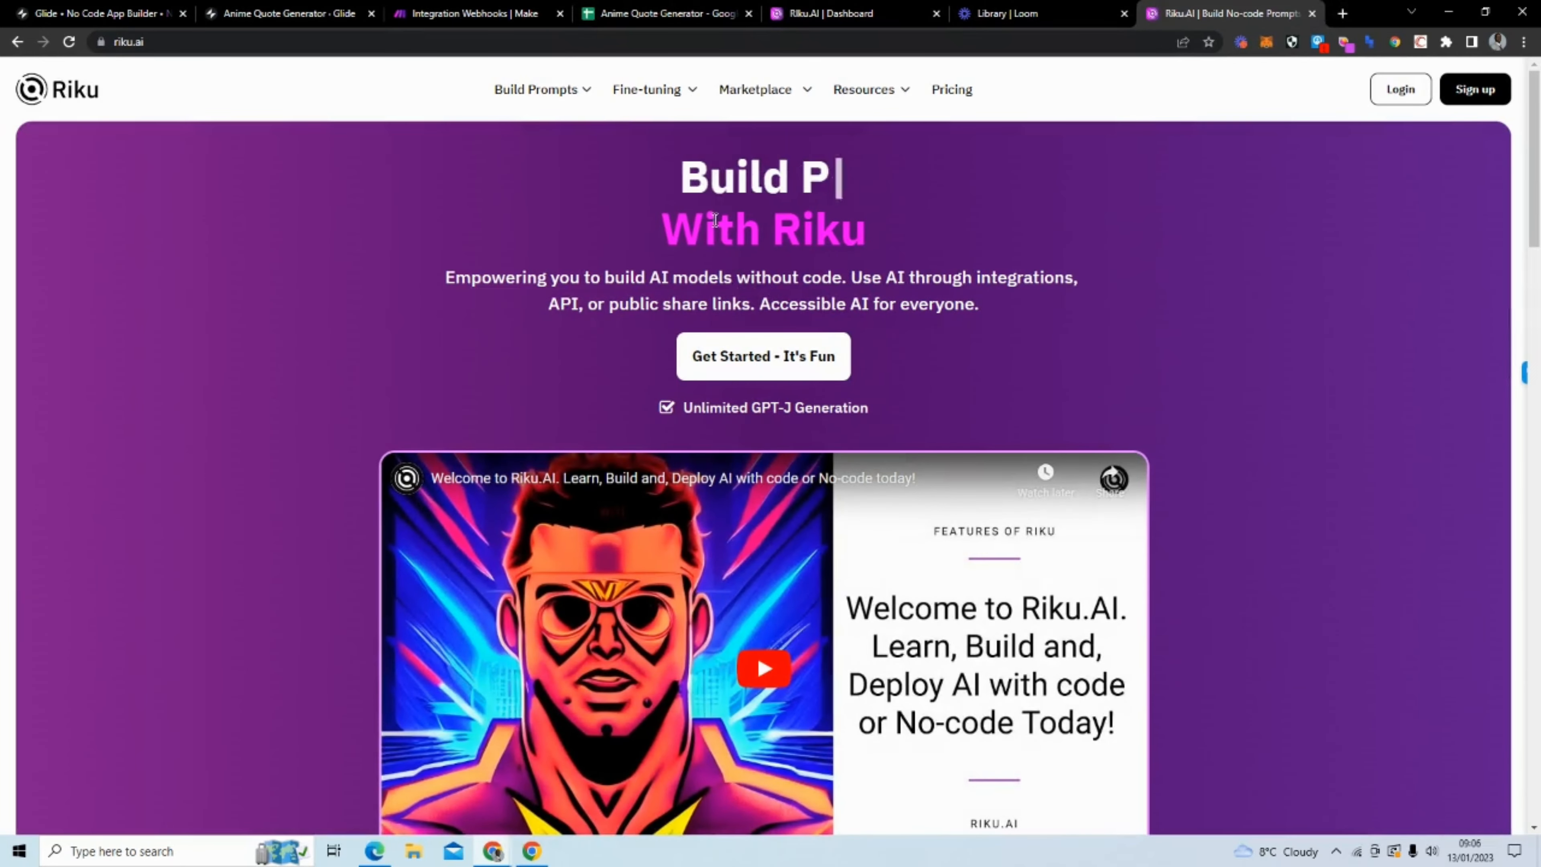
pyautogui.scroll(-15, 196, 334)
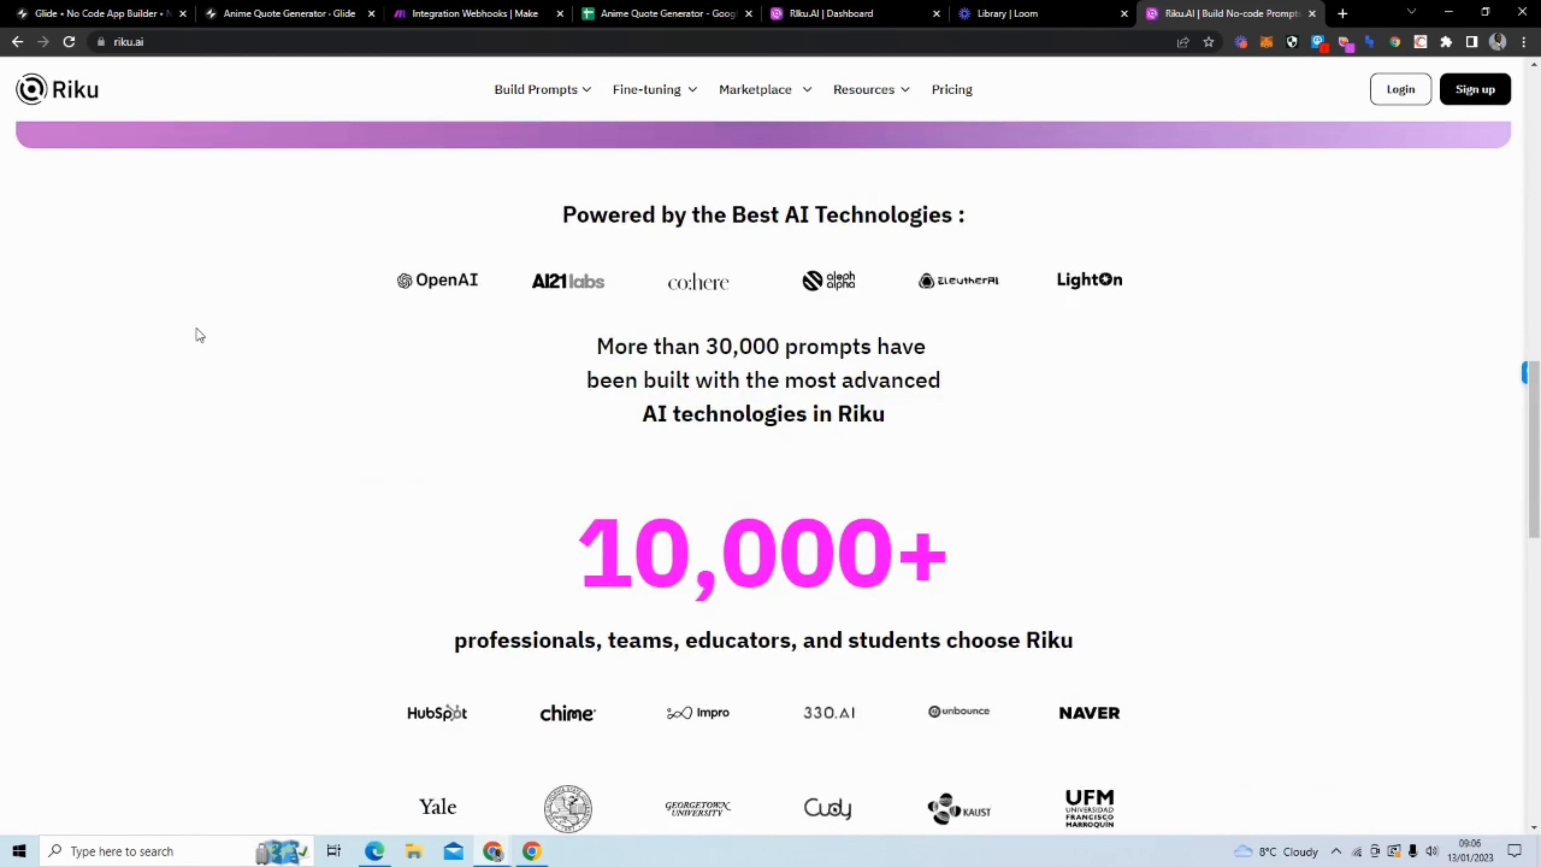
pyautogui.scroll(-6, 200, 335)
pyautogui.scroll(-10, 196, 334)
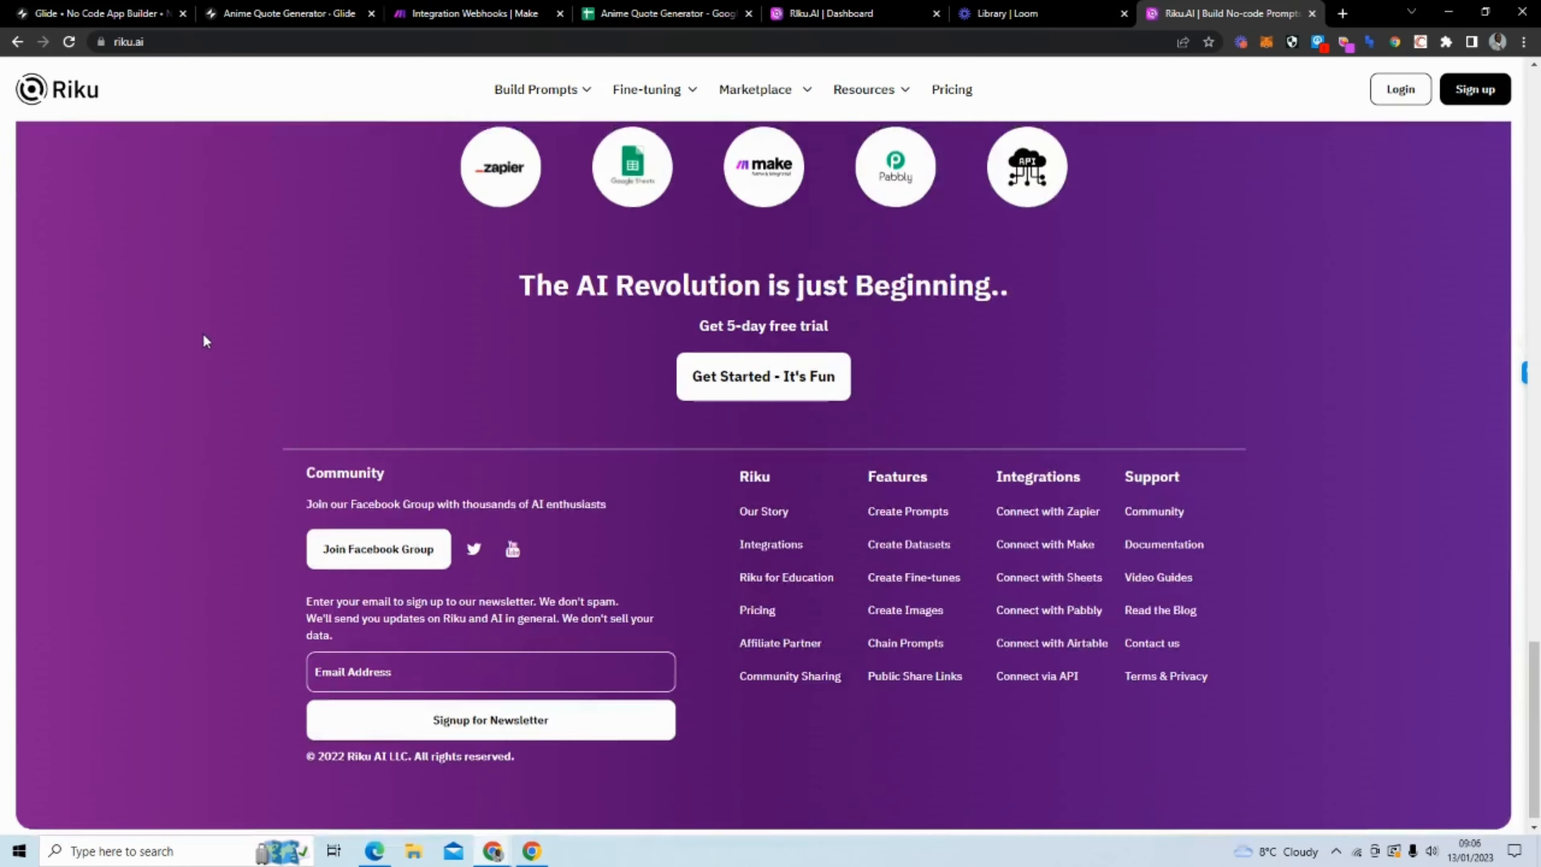
pyautogui.scroll(5, 905, 505)
pyautogui.click(767, 570)
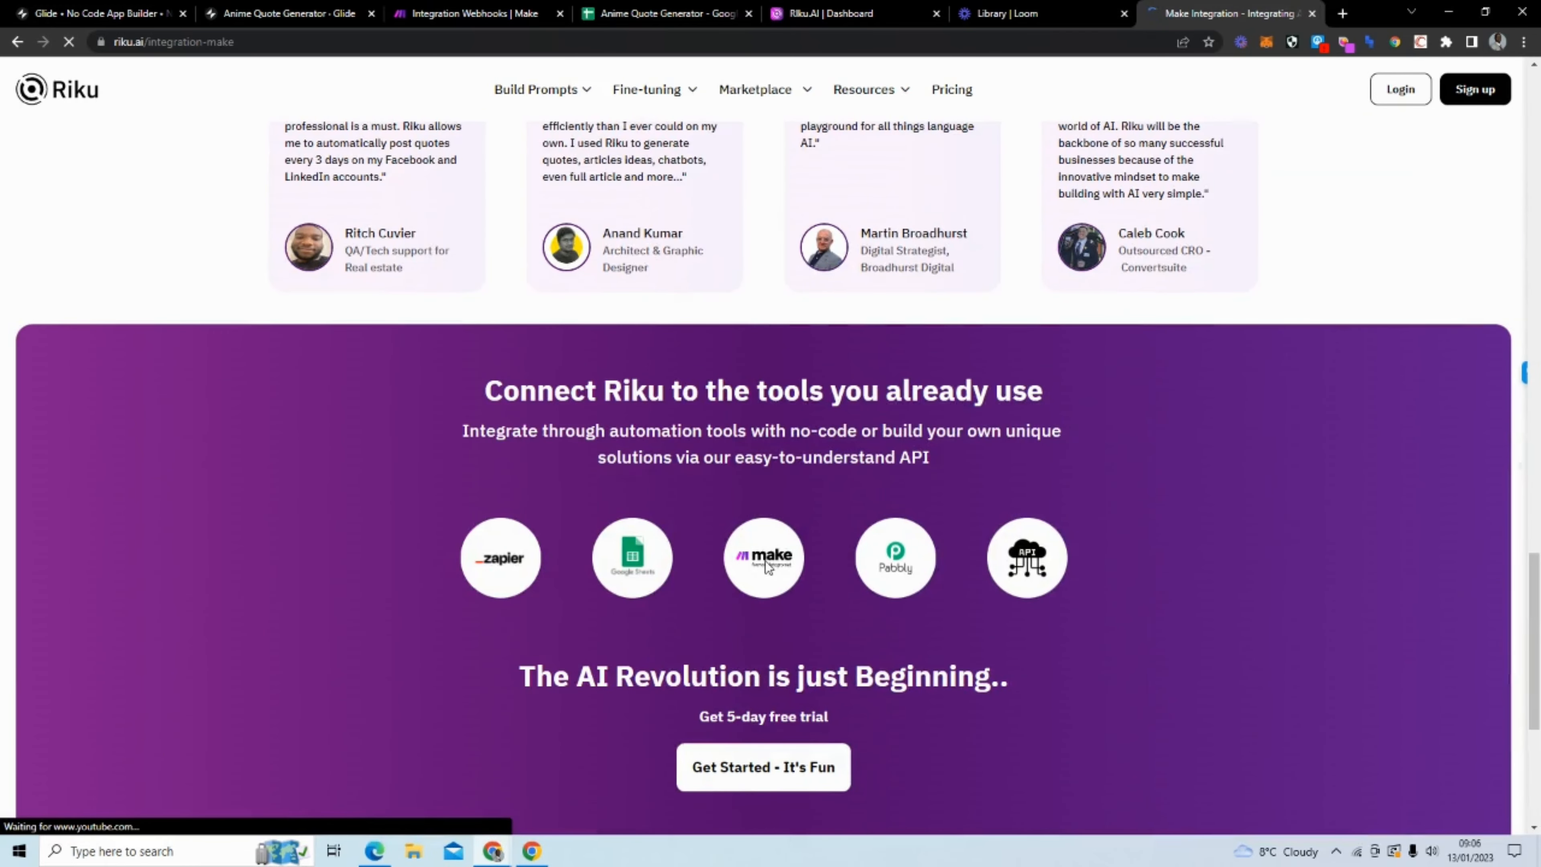
# Follow the Connect to Make link to view the Riku.ai app's install page, then close both pages and return to the Make scenario.
pyautogui.scroll(-1, 547, 419)
pyautogui.scroll(-4, 526, 399)
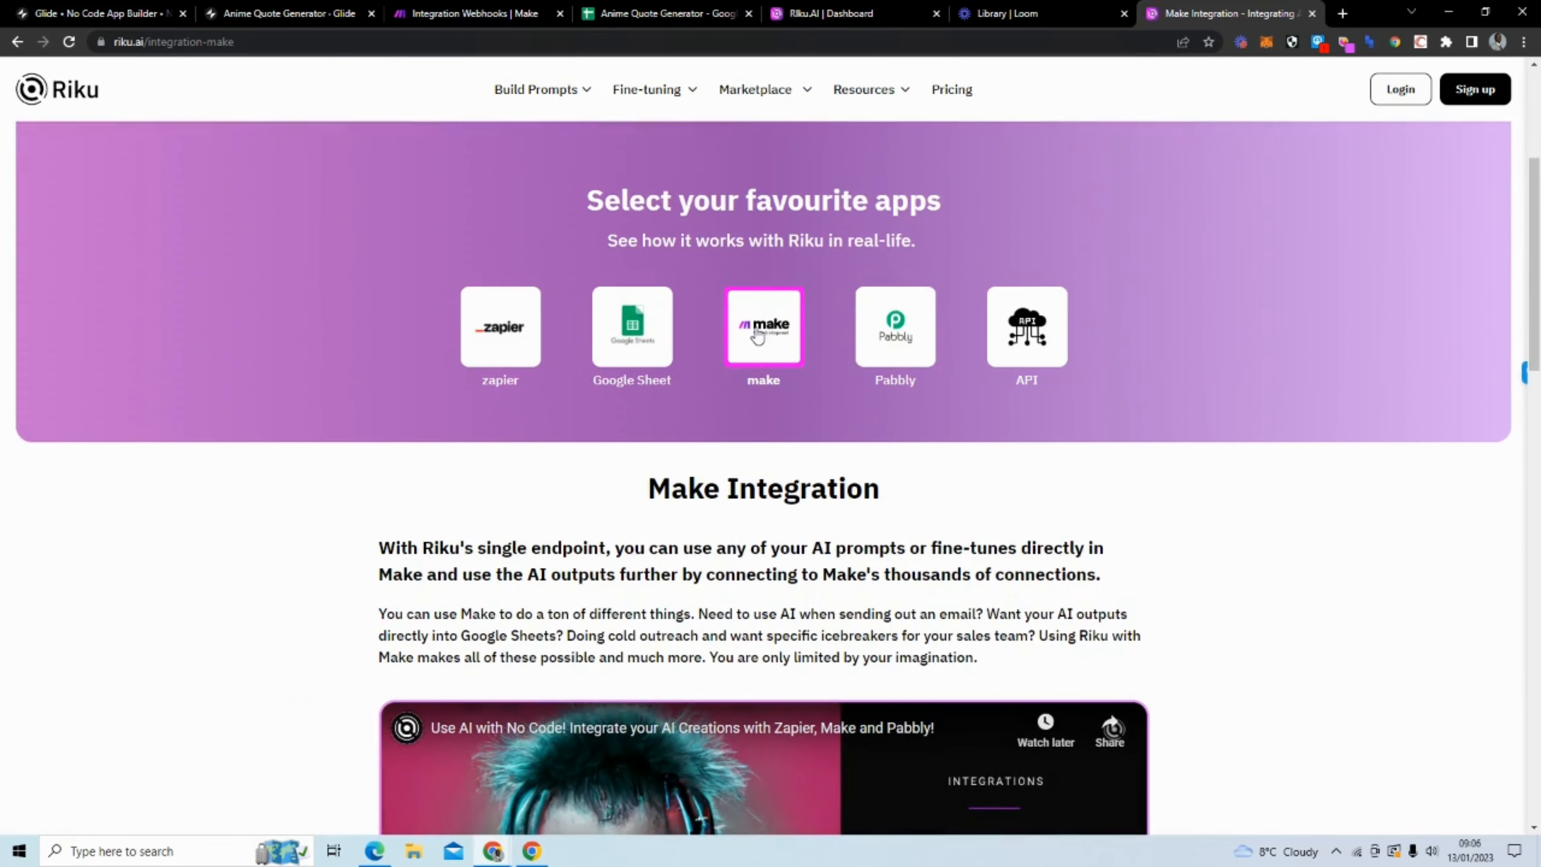
pyautogui.scroll(-11, 249, 360)
pyautogui.scroll(-10, 248, 361)
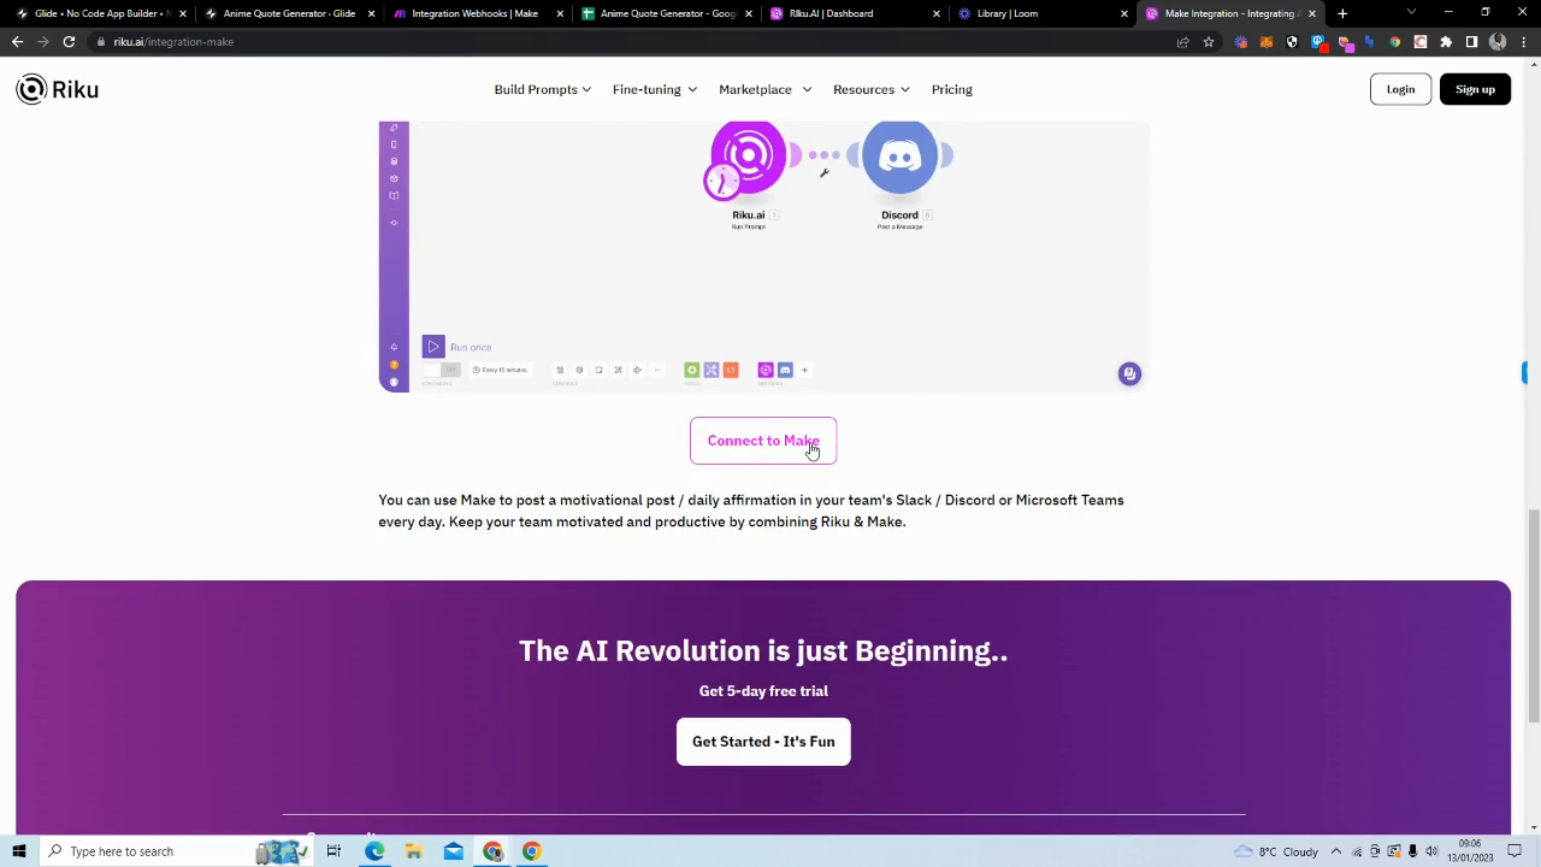
pyautogui.click(812, 448)
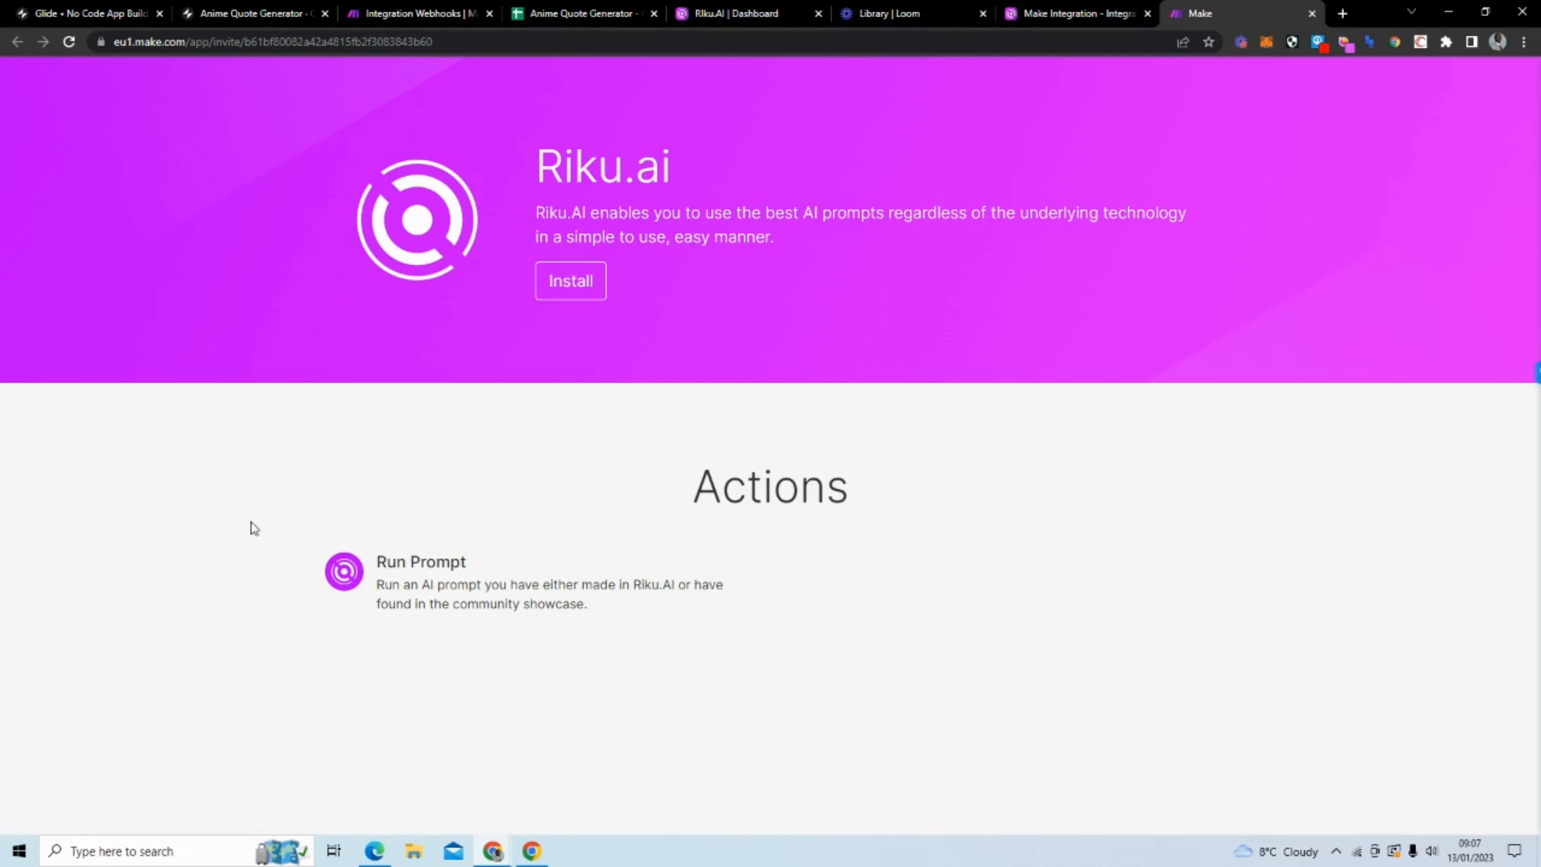
pyautogui.click(1312, 14)
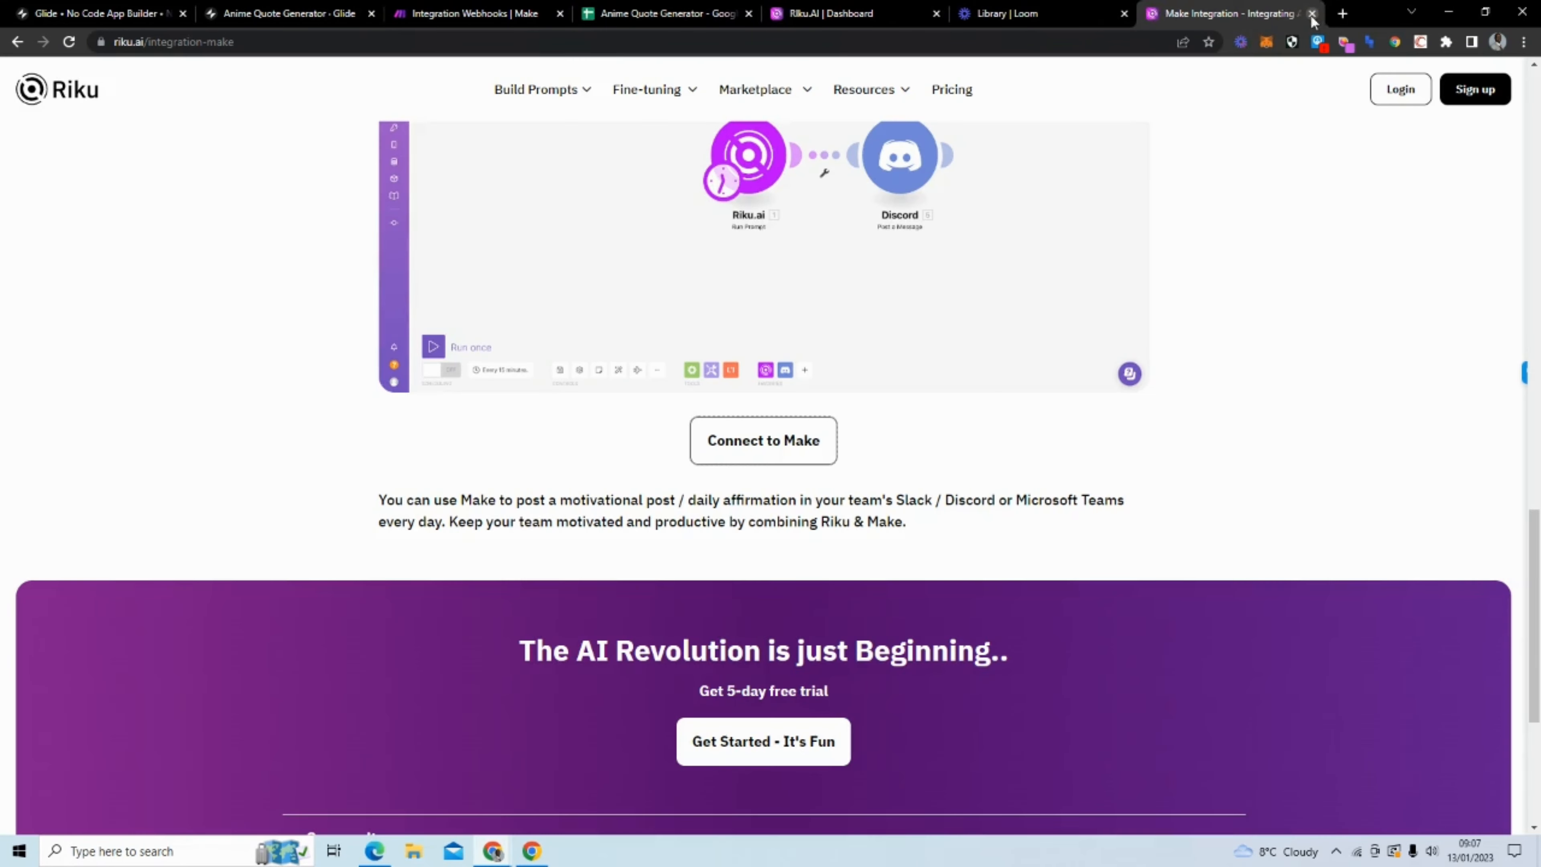
pyautogui.click(1313, 14)
pyautogui.click(843, 14)
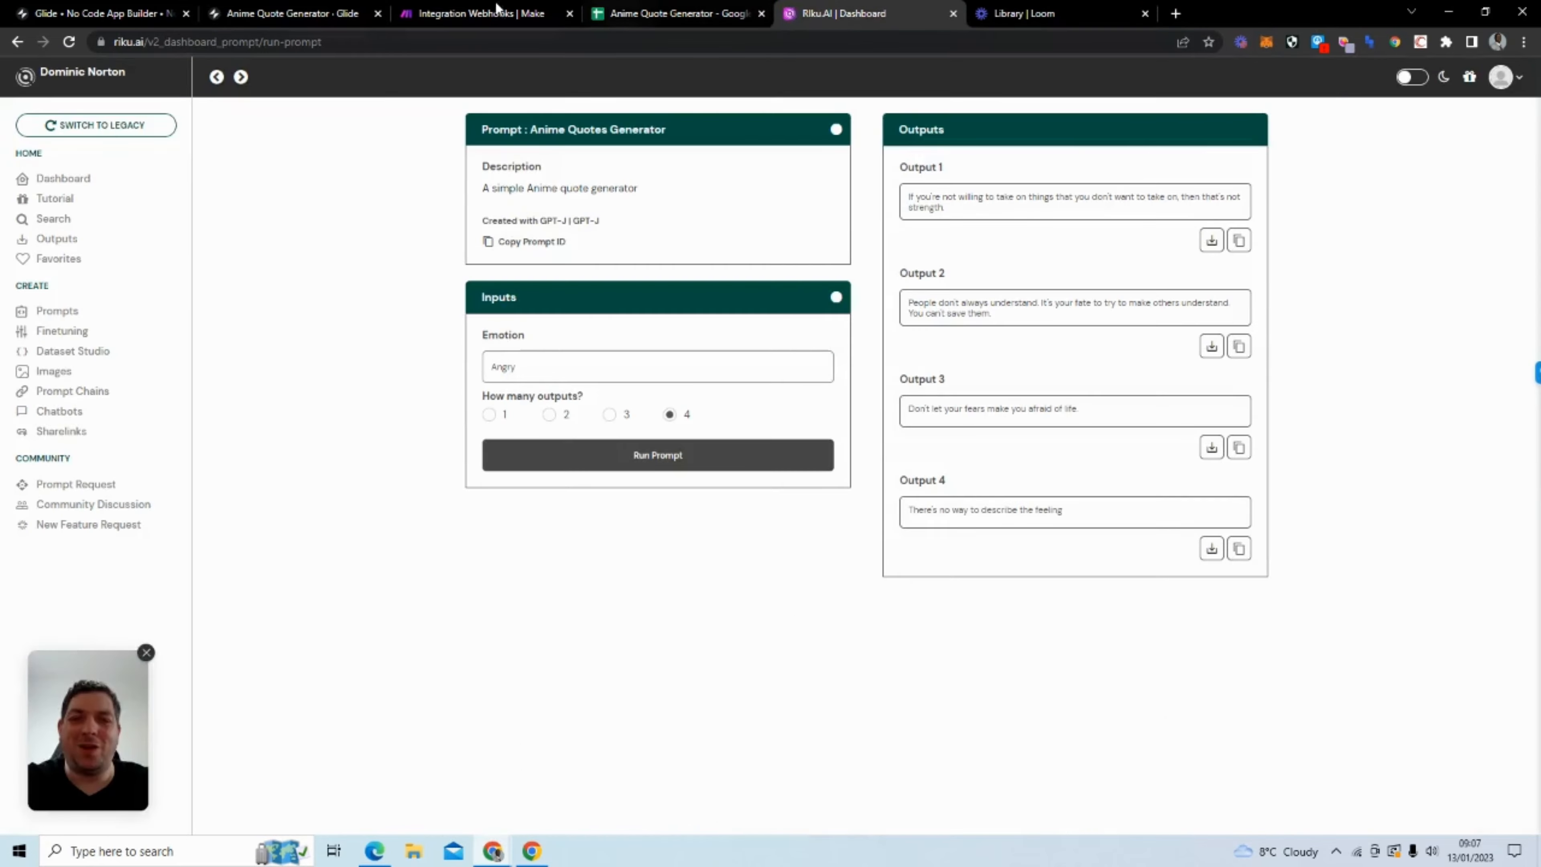
pyautogui.click(480, 13)
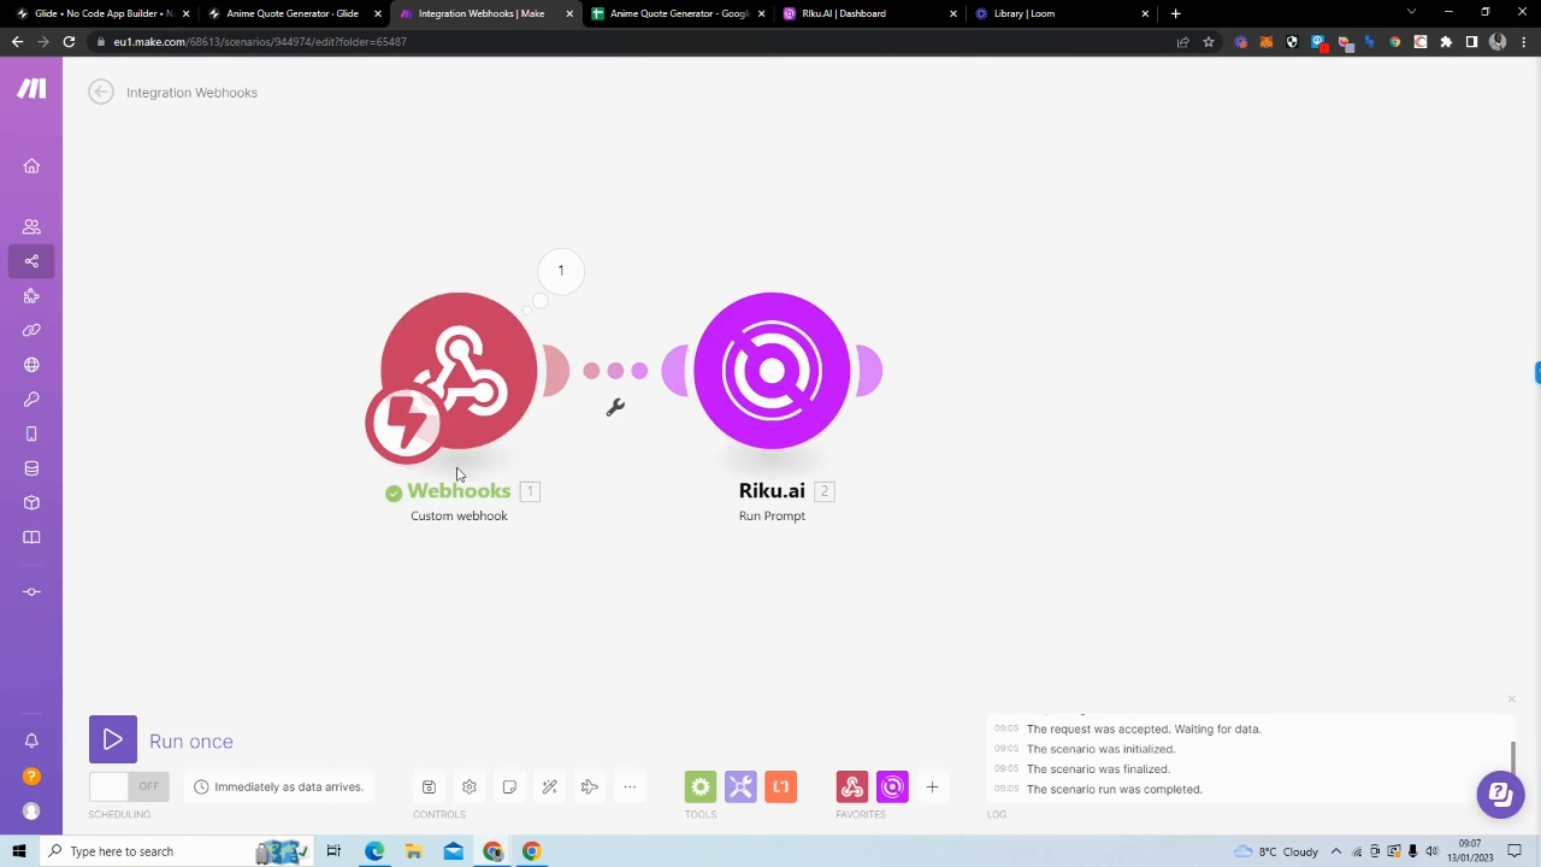
# Run only the Riku.ai module with the Emotion value "Sad" and inspect its generated text output.
pyautogui.rightClick(781, 371)
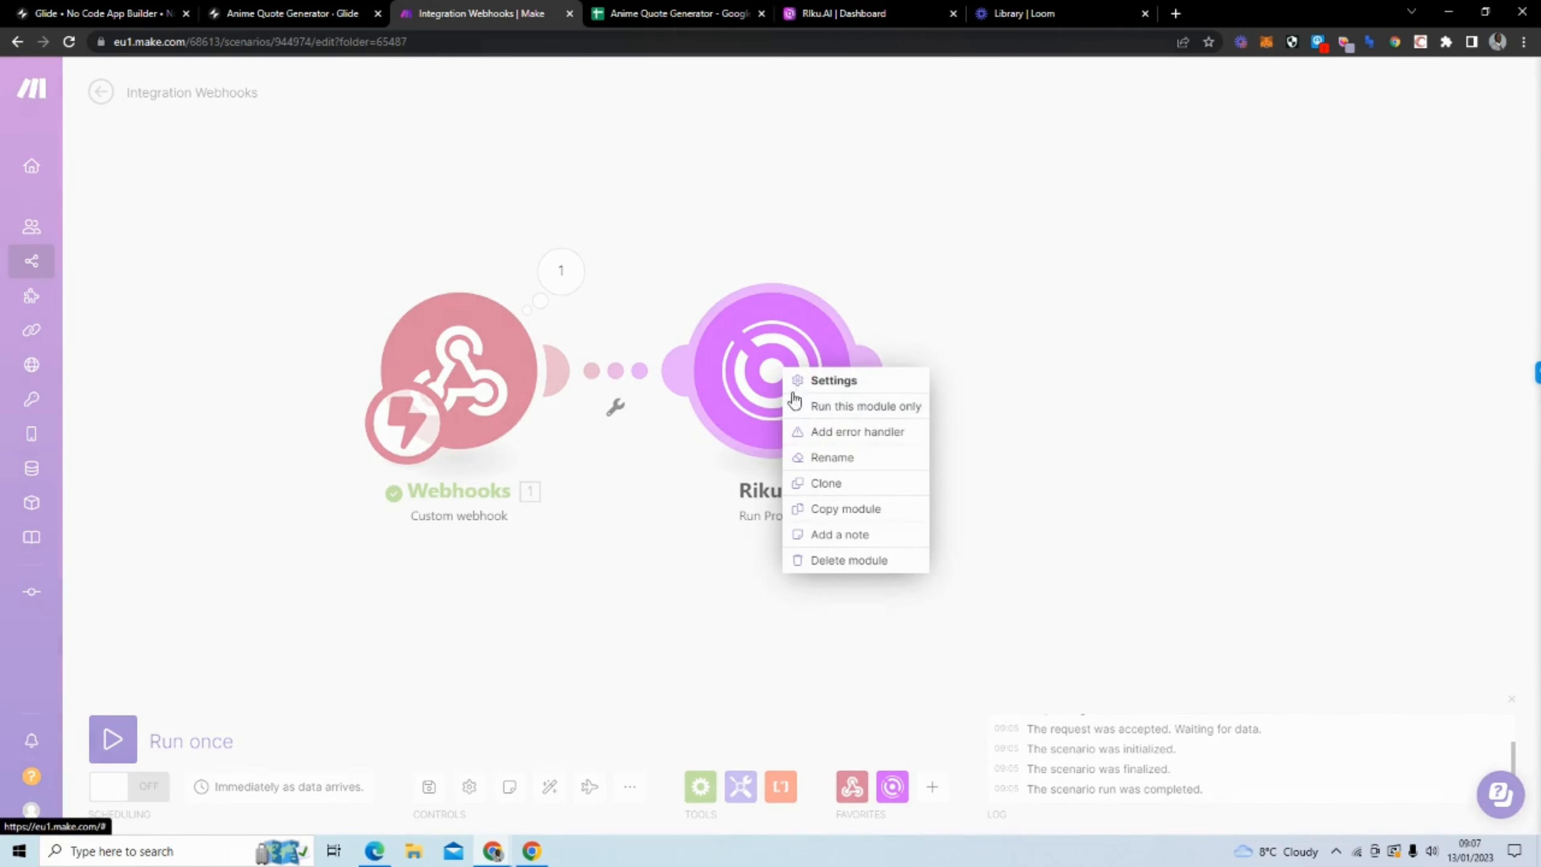
pyautogui.click(874, 415)
pyautogui.click(995, 451)
pyautogui.write('Sad')
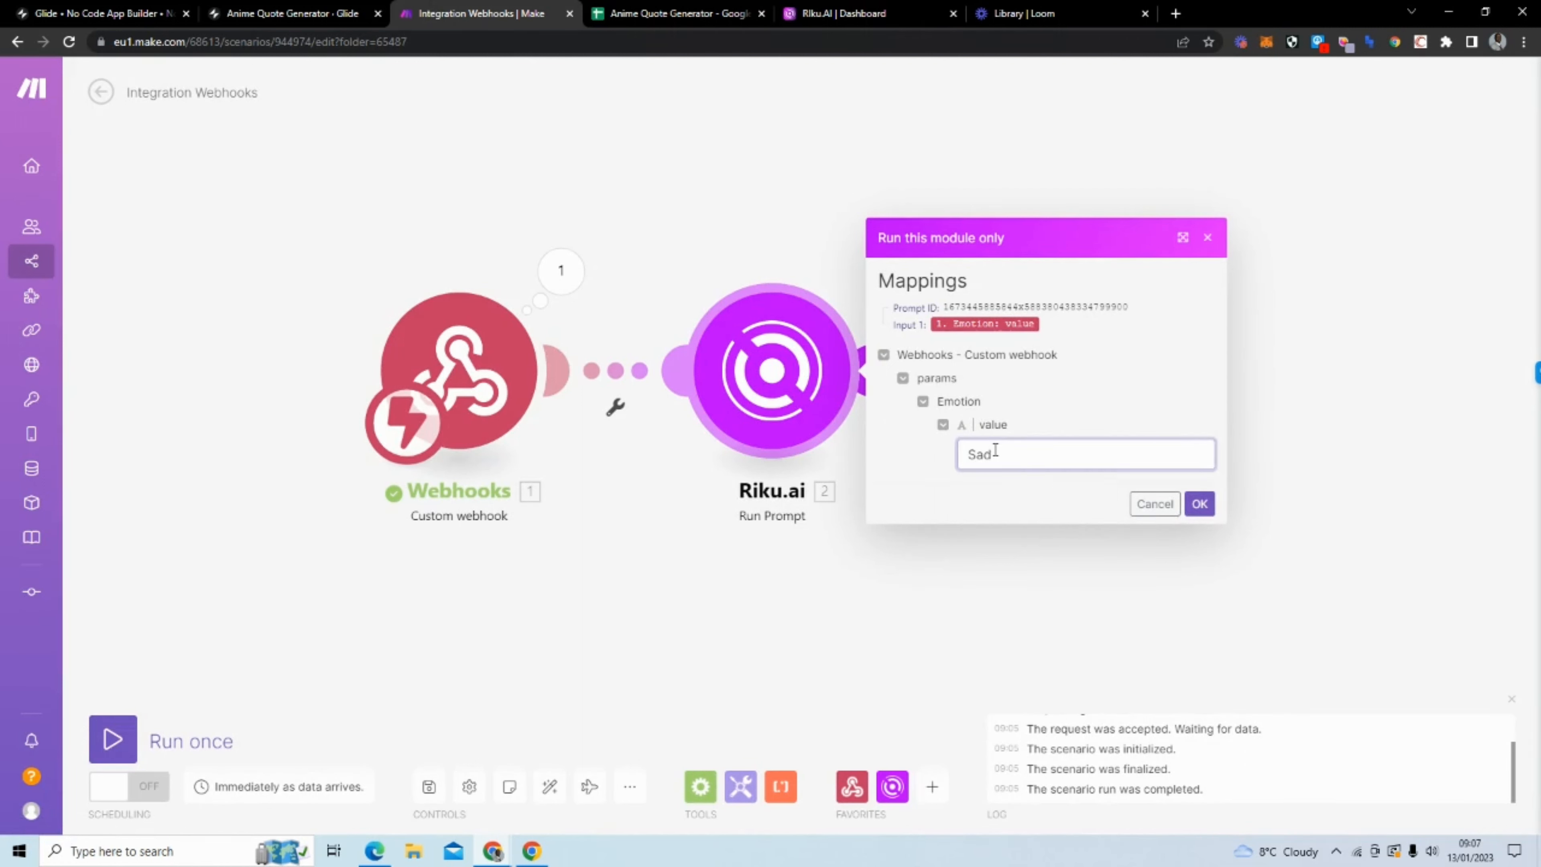
pyautogui.click(1191, 503)
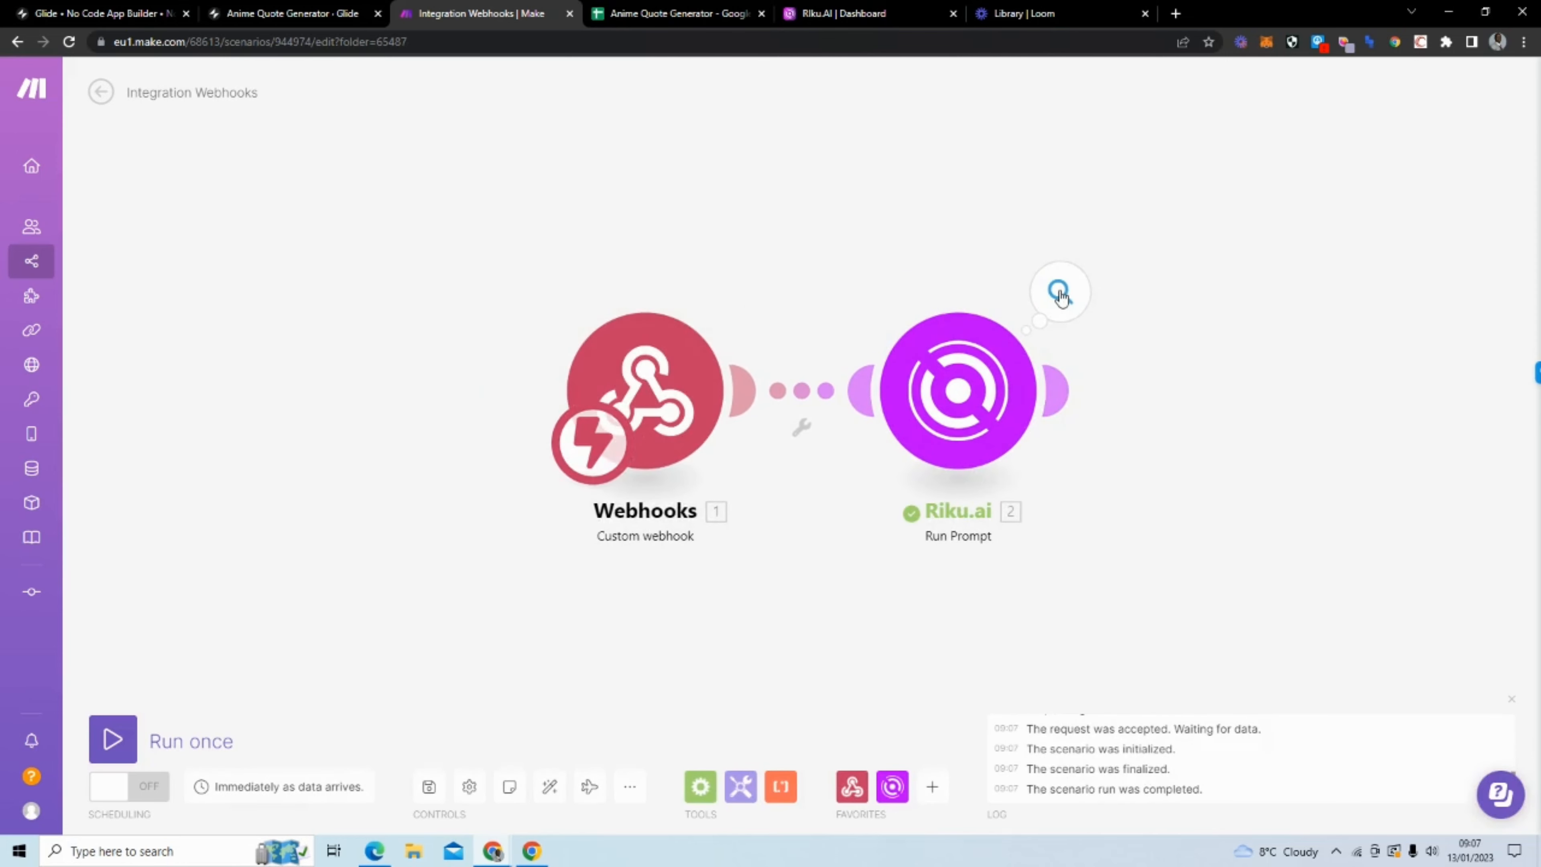
pyautogui.click(1059, 294)
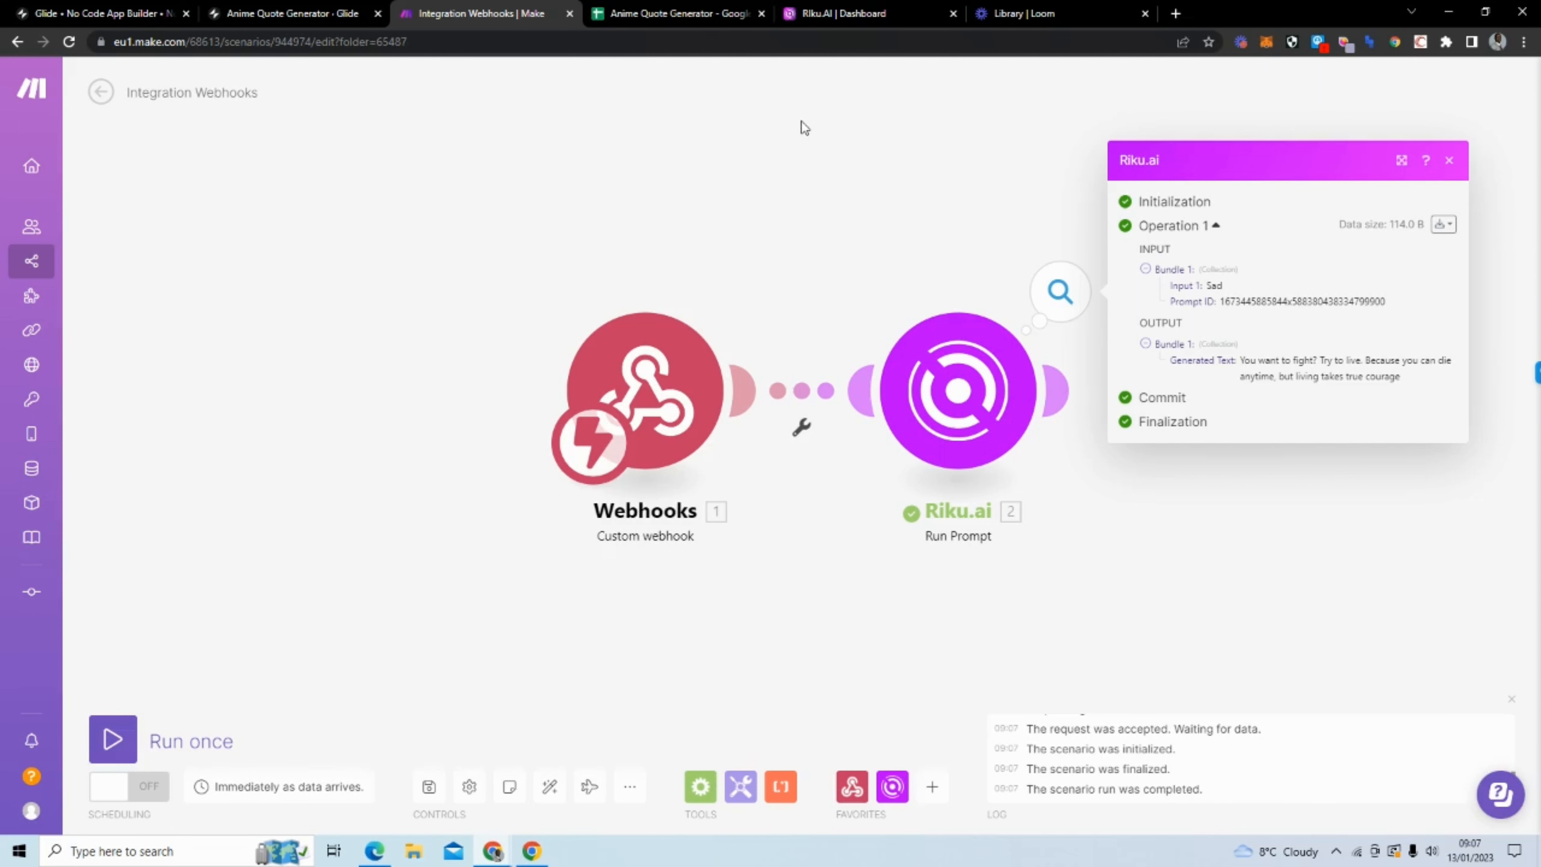
pyautogui.moveTo(803, 120); pyautogui.dragTo(583, 150)
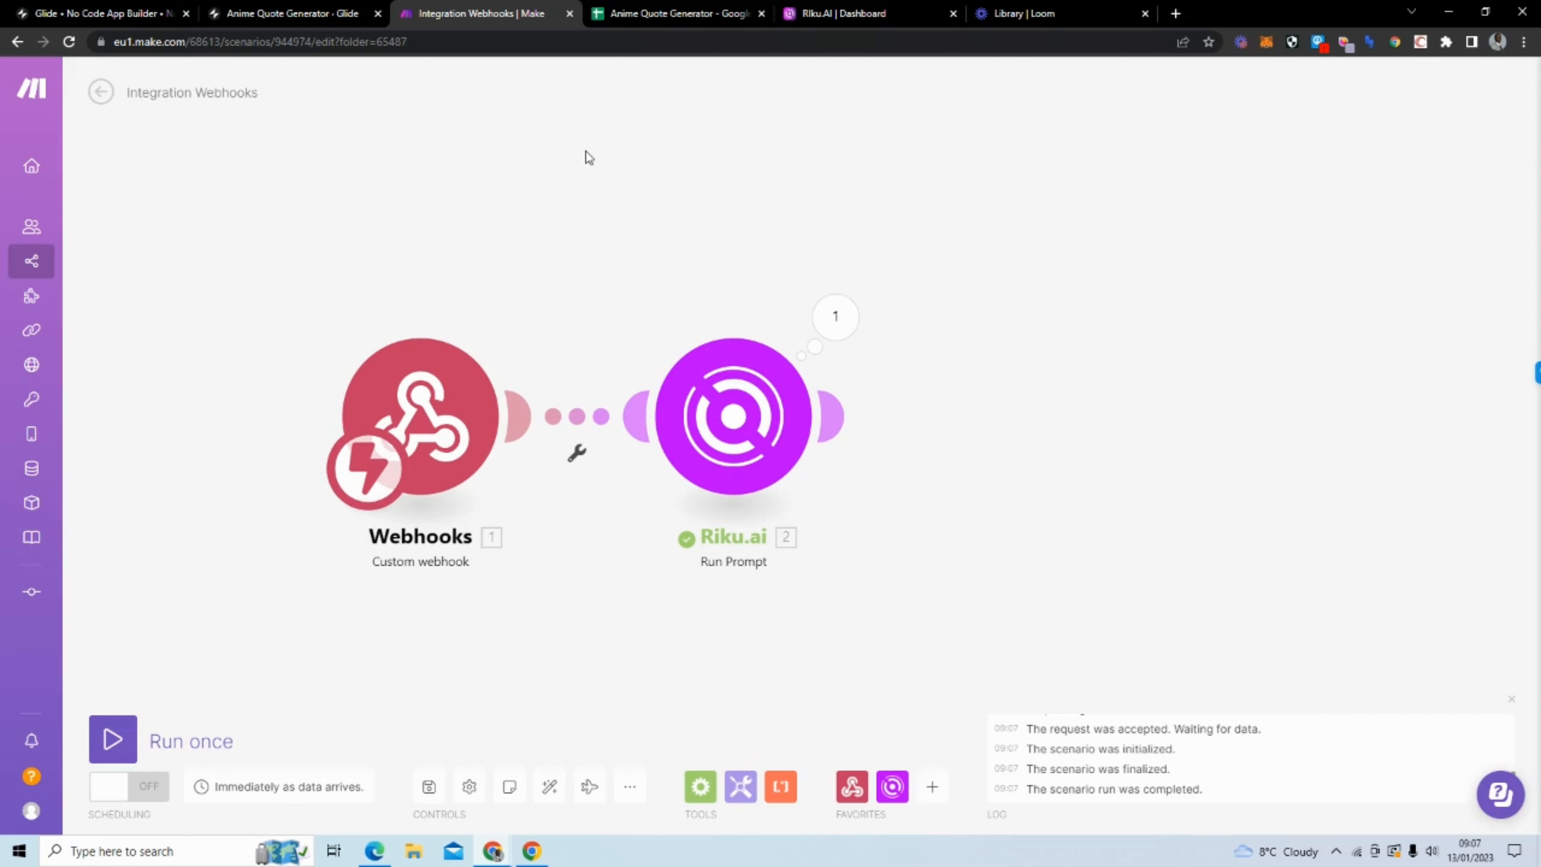
# Add a Google Sheets module with the Add a Row action after the Riku.ai module.
pyautogui.moveTo(1002, 230); pyautogui.dragTo(813, 195)
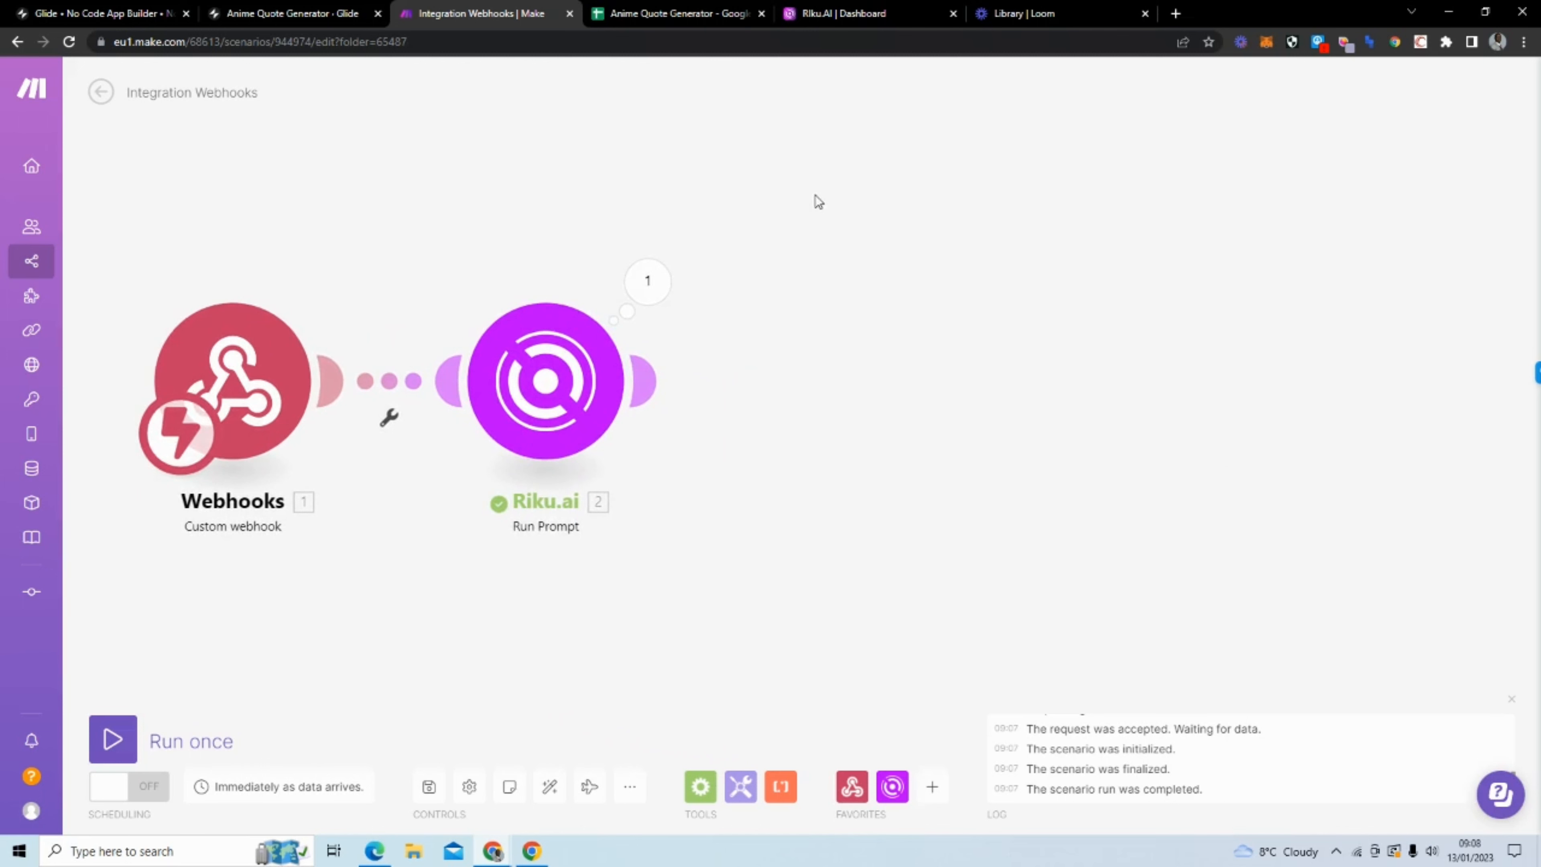
pyautogui.moveTo(644, 369)
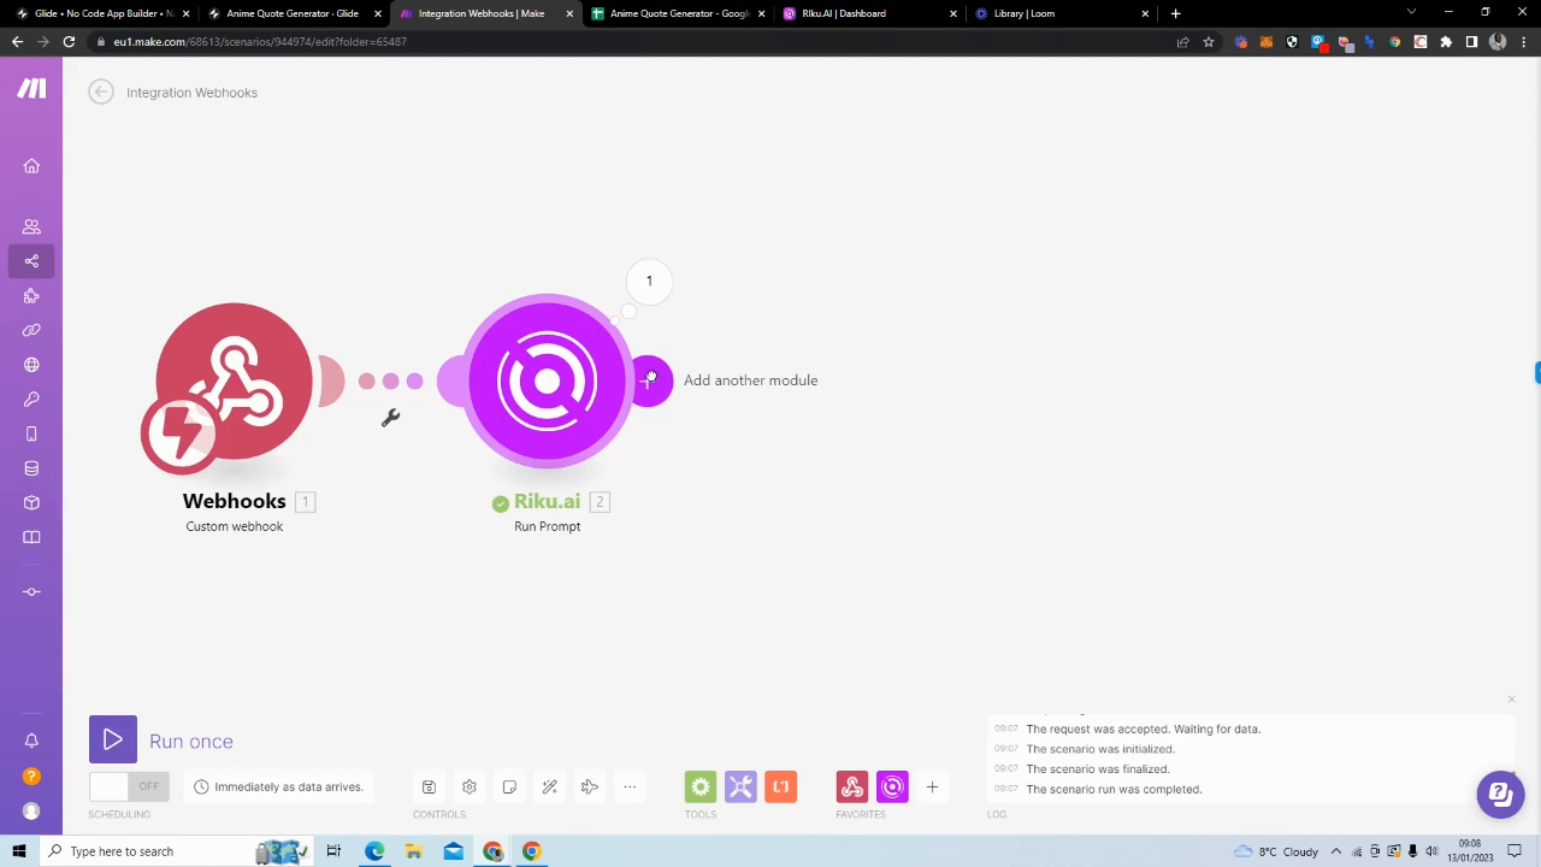
pyautogui.click(650, 377)
pyautogui.write('google')
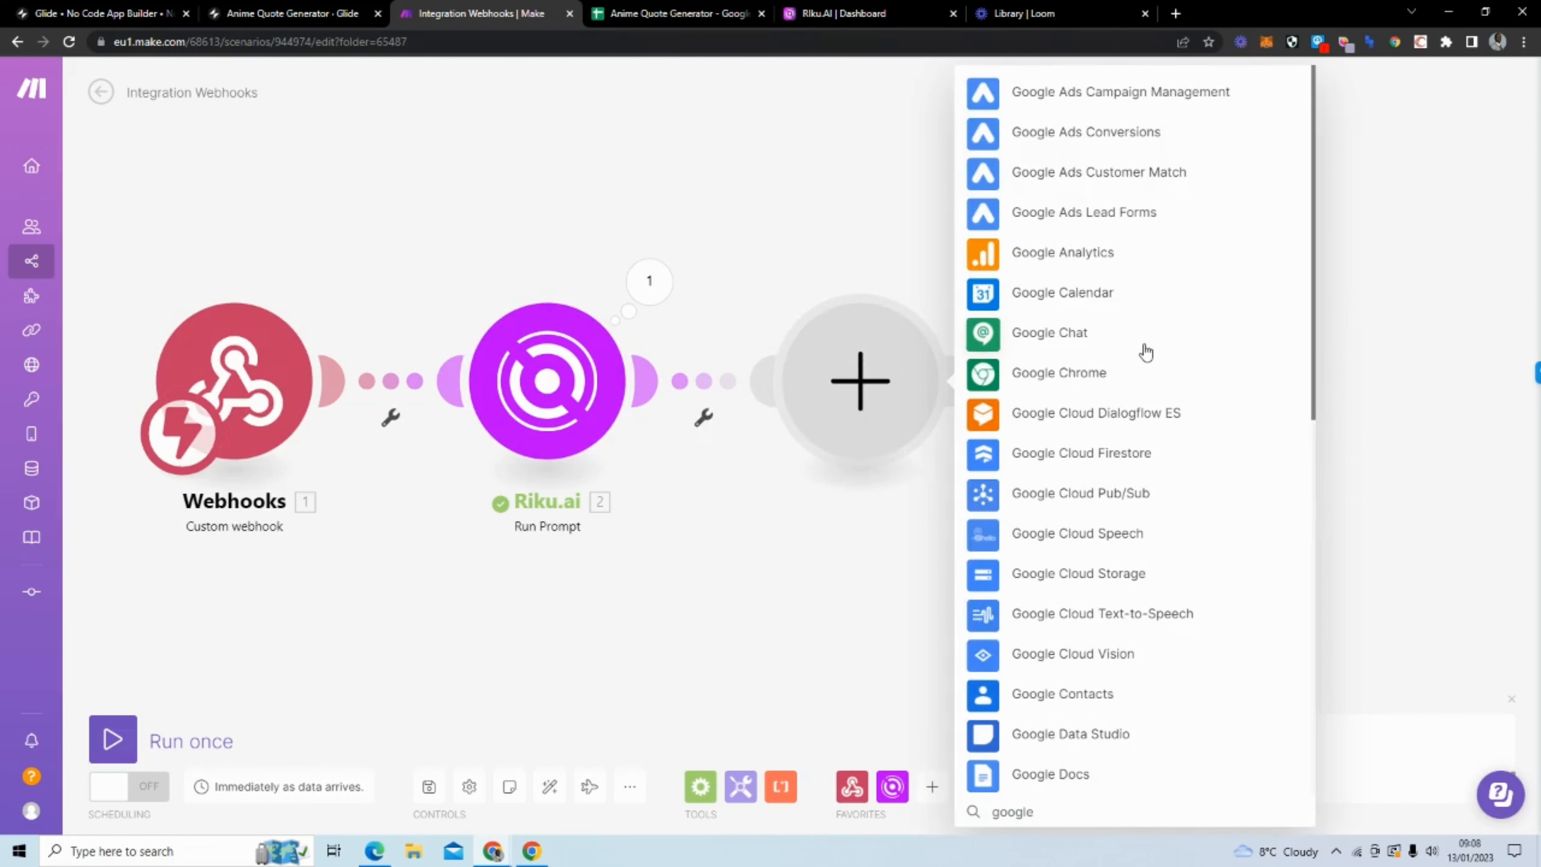
pyautogui.write(' sheet')
pyautogui.click(1118, 371)
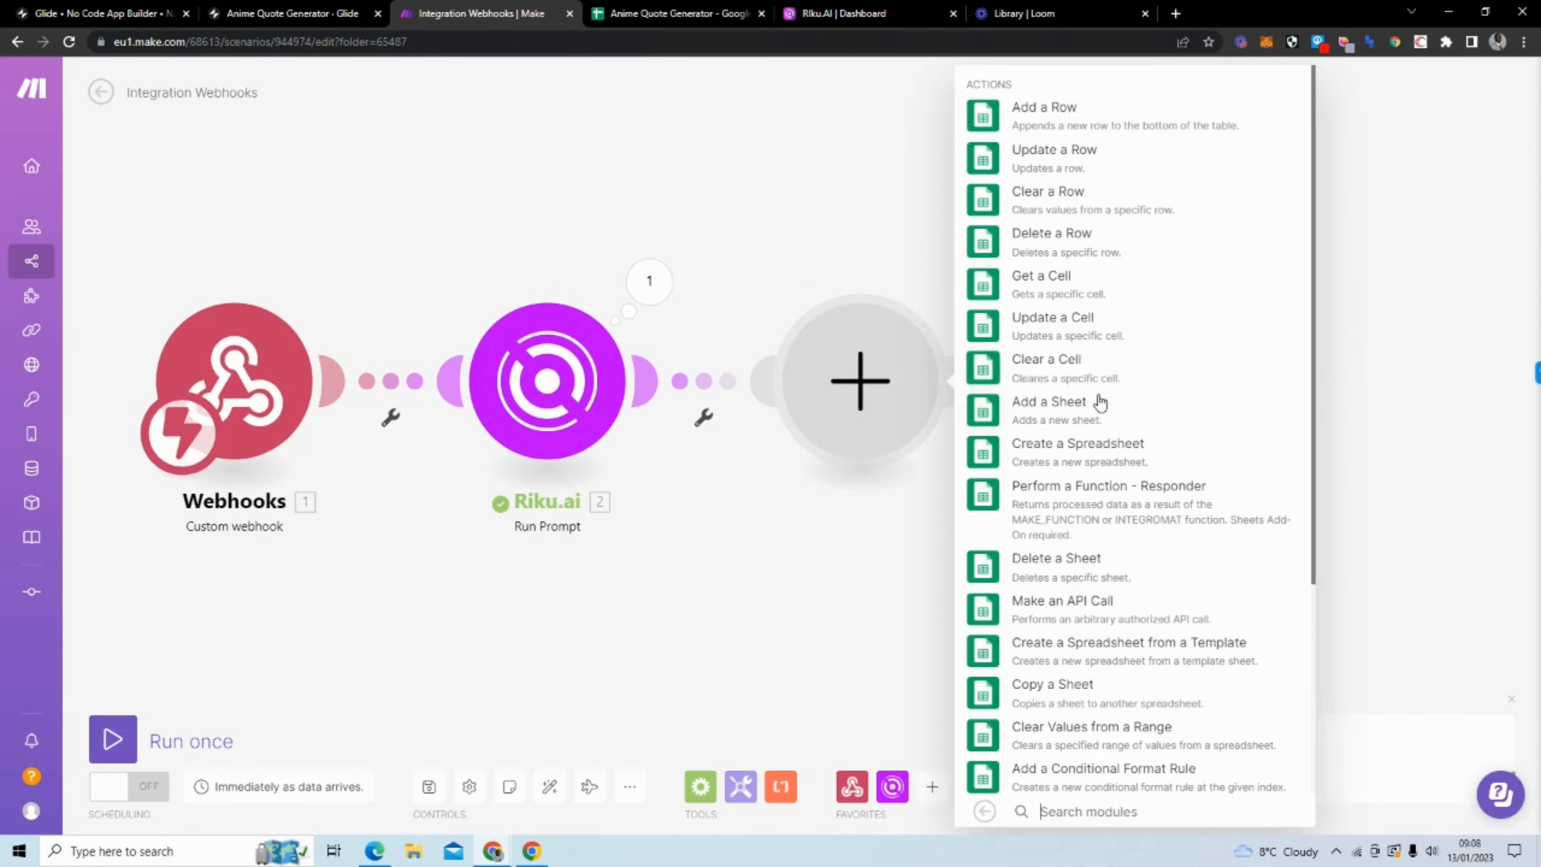
pyautogui.click(1149, 130)
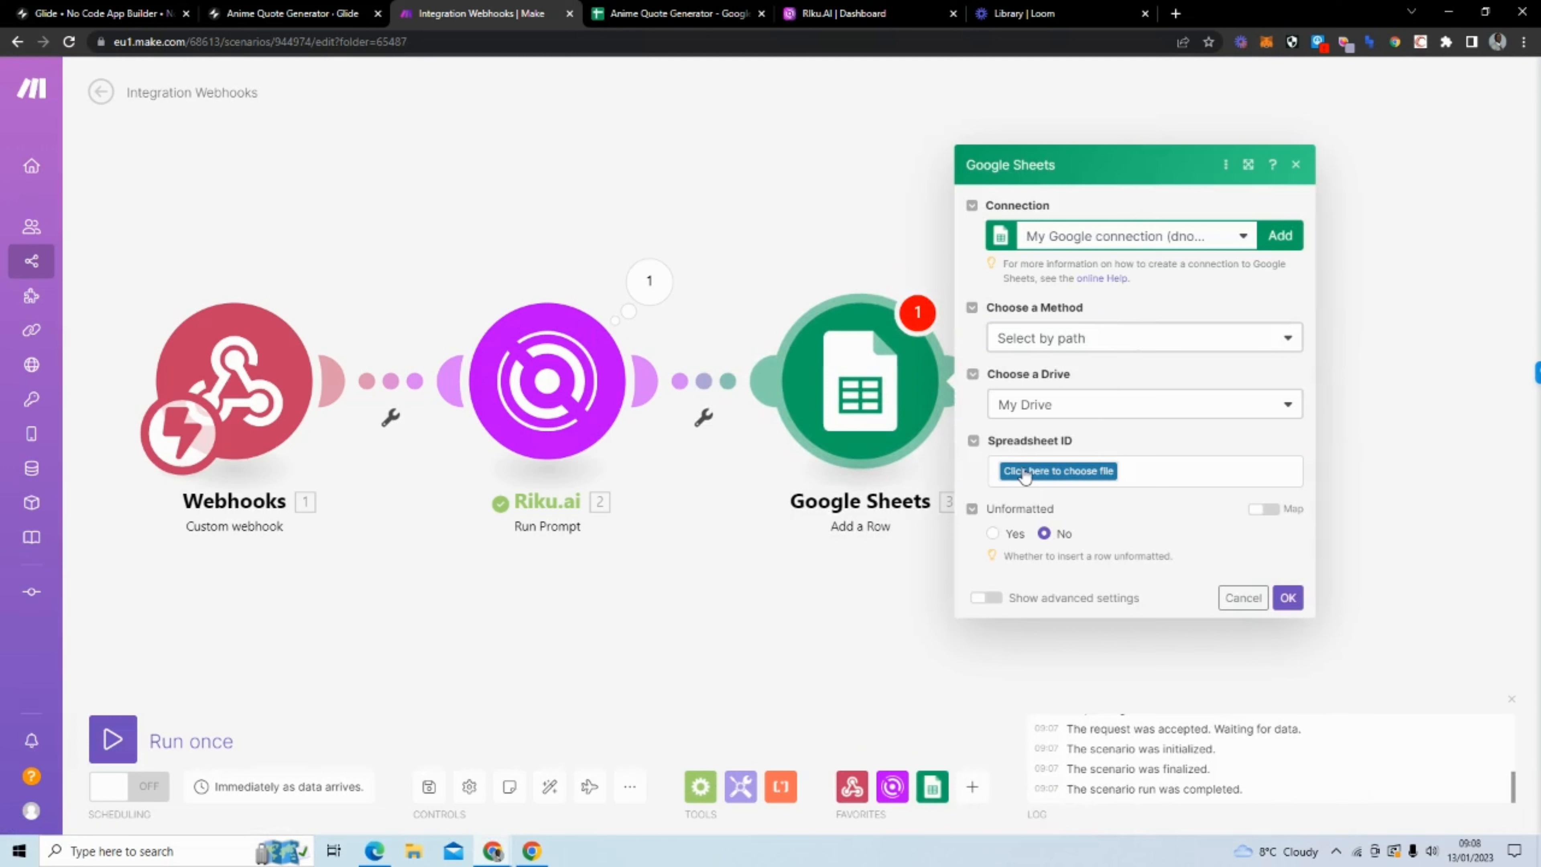
# Choose the Anime Quote Generator spreadsheet and its Quotes sheet as the destination for the new row.
pyautogui.click(1025, 474)
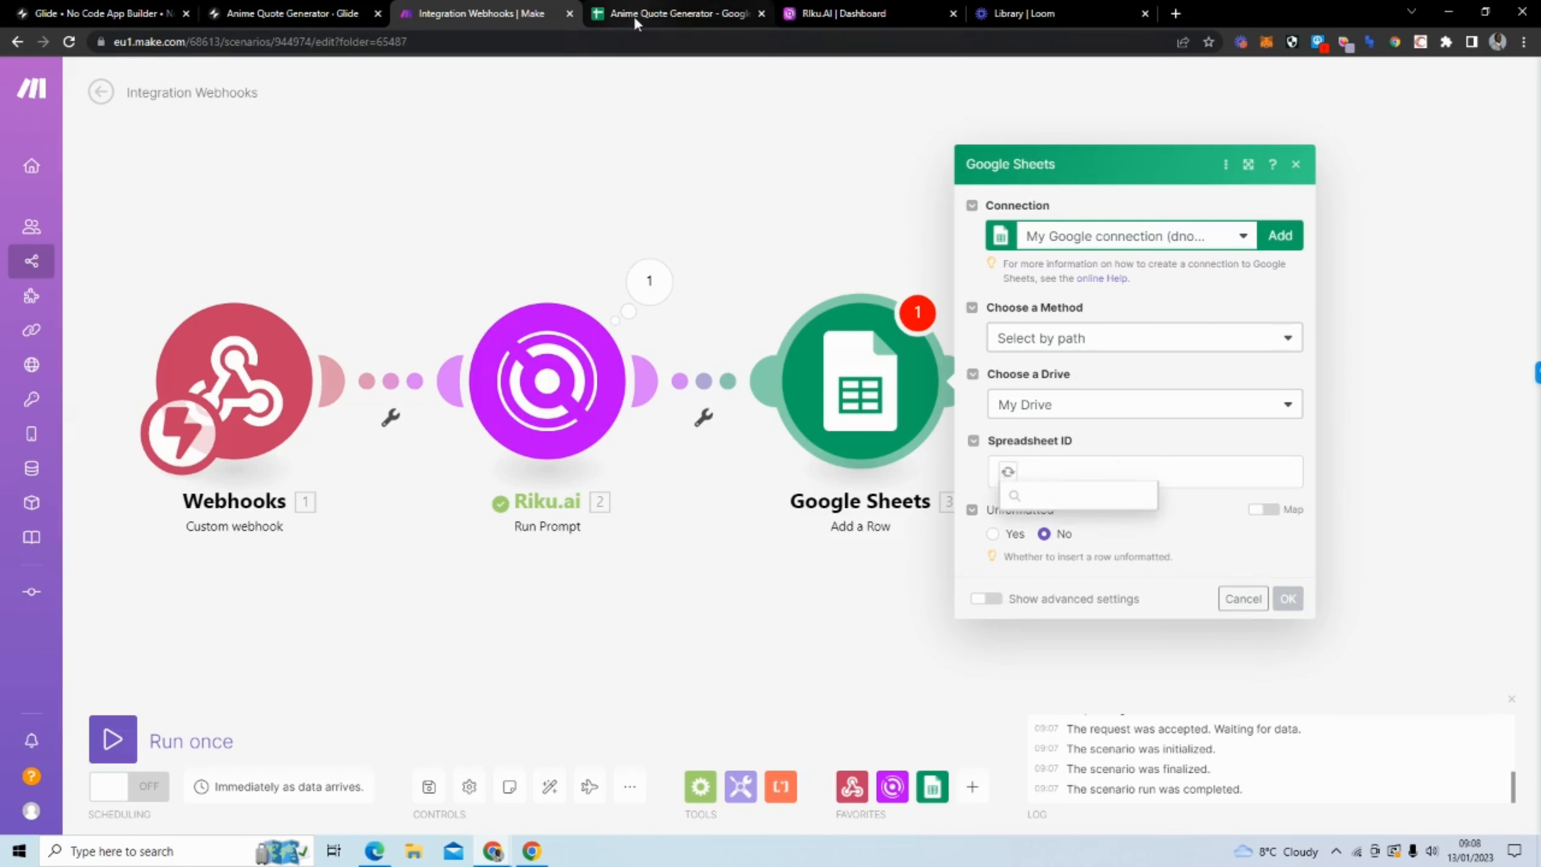
pyautogui.write('anime')
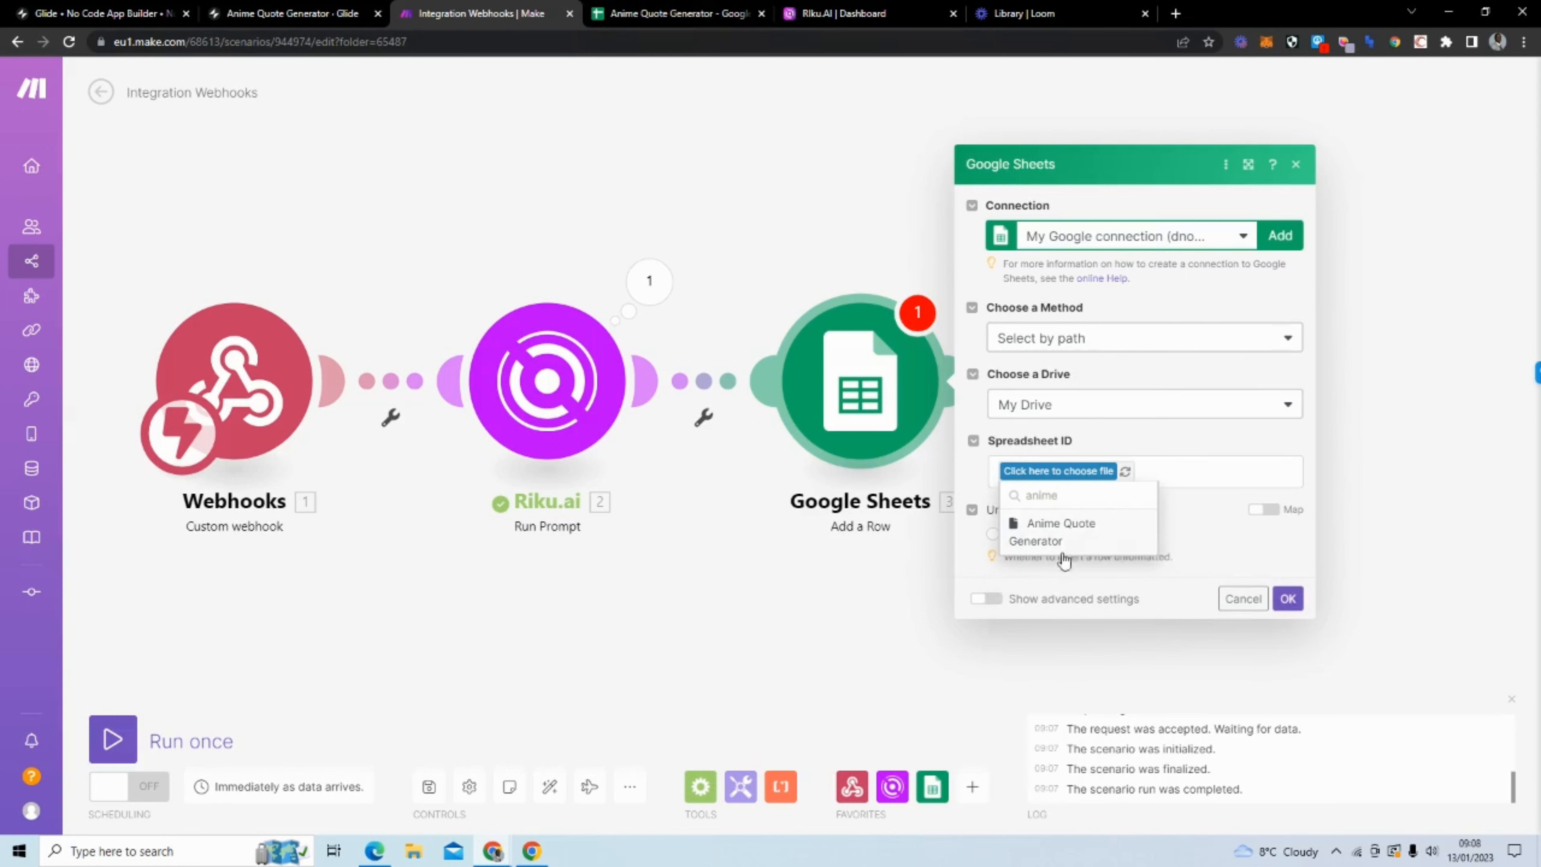
pyautogui.click(1063, 539)
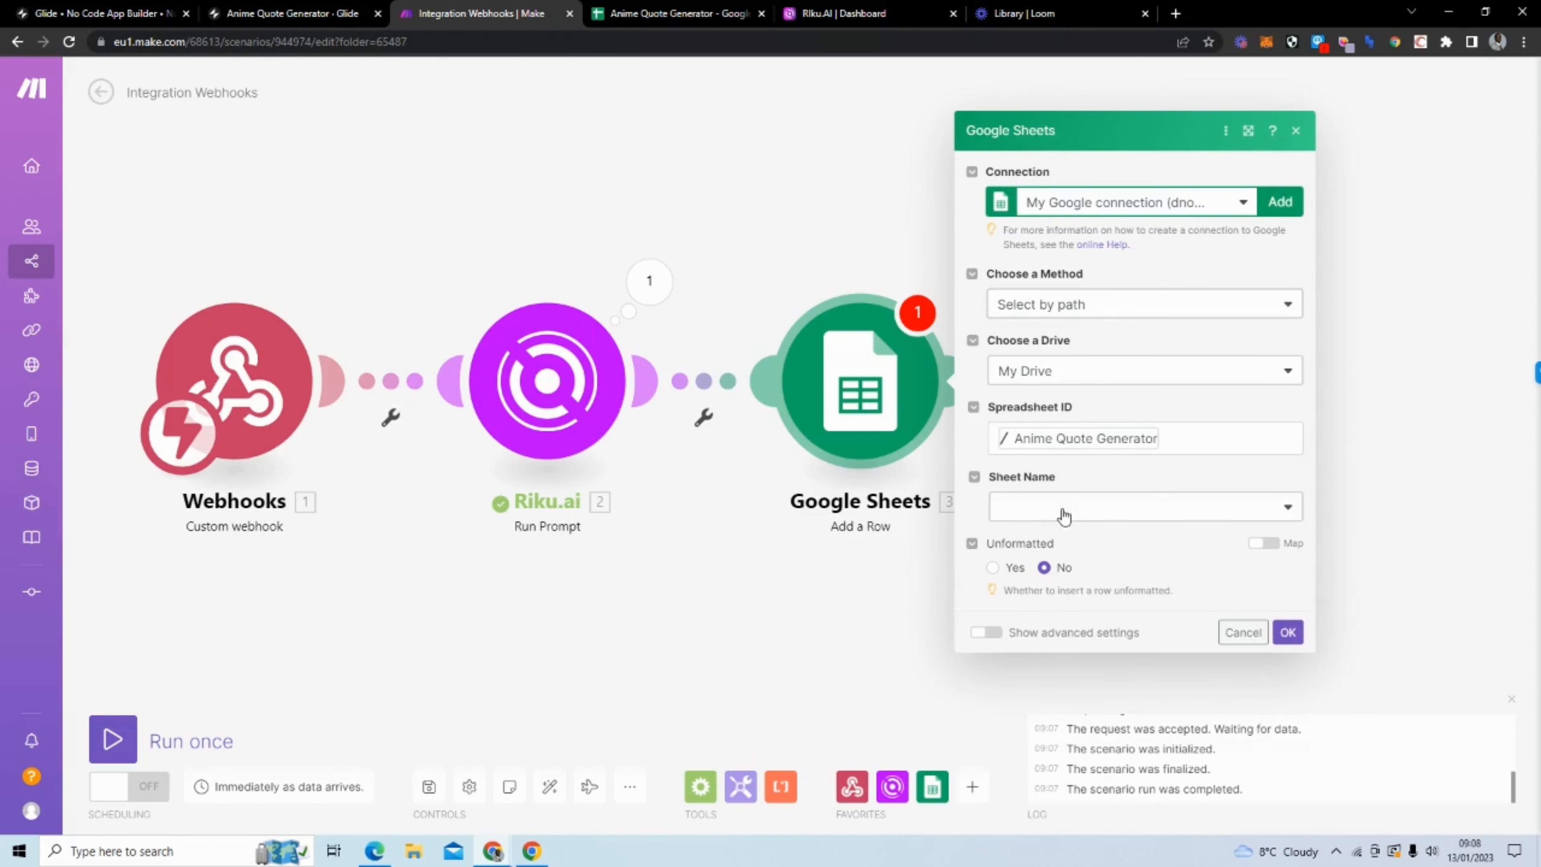
pyautogui.click(1066, 510)
pyautogui.click(1062, 535)
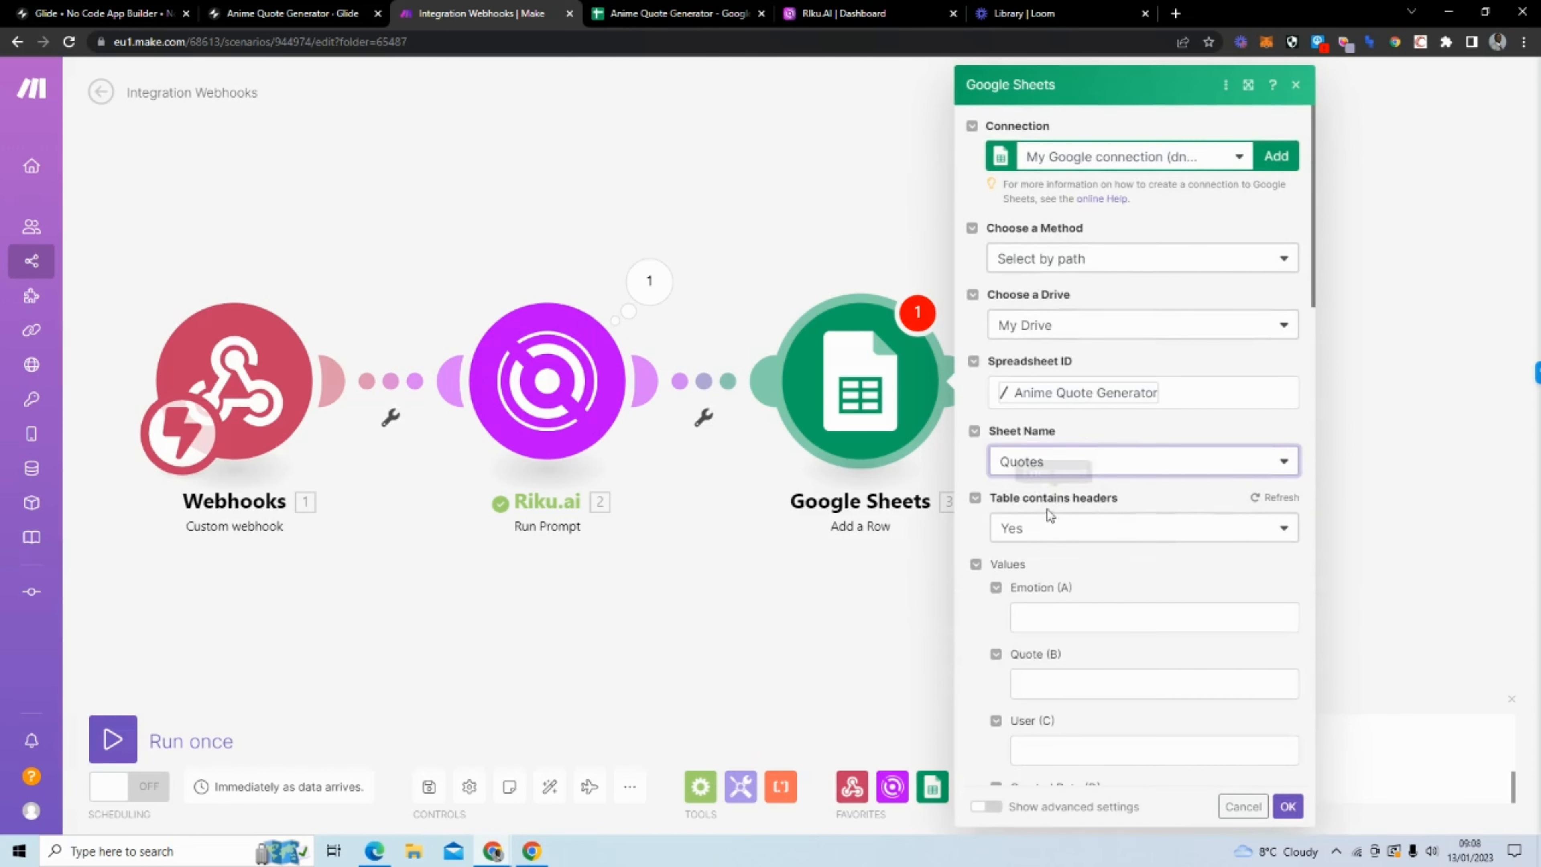
# Map the webhook's Emotion value to the Emotion column and Riku.ai's Generated Text to the Quote column.
pyautogui.scroll(-4, 1075, 451)
pyautogui.click(1084, 378)
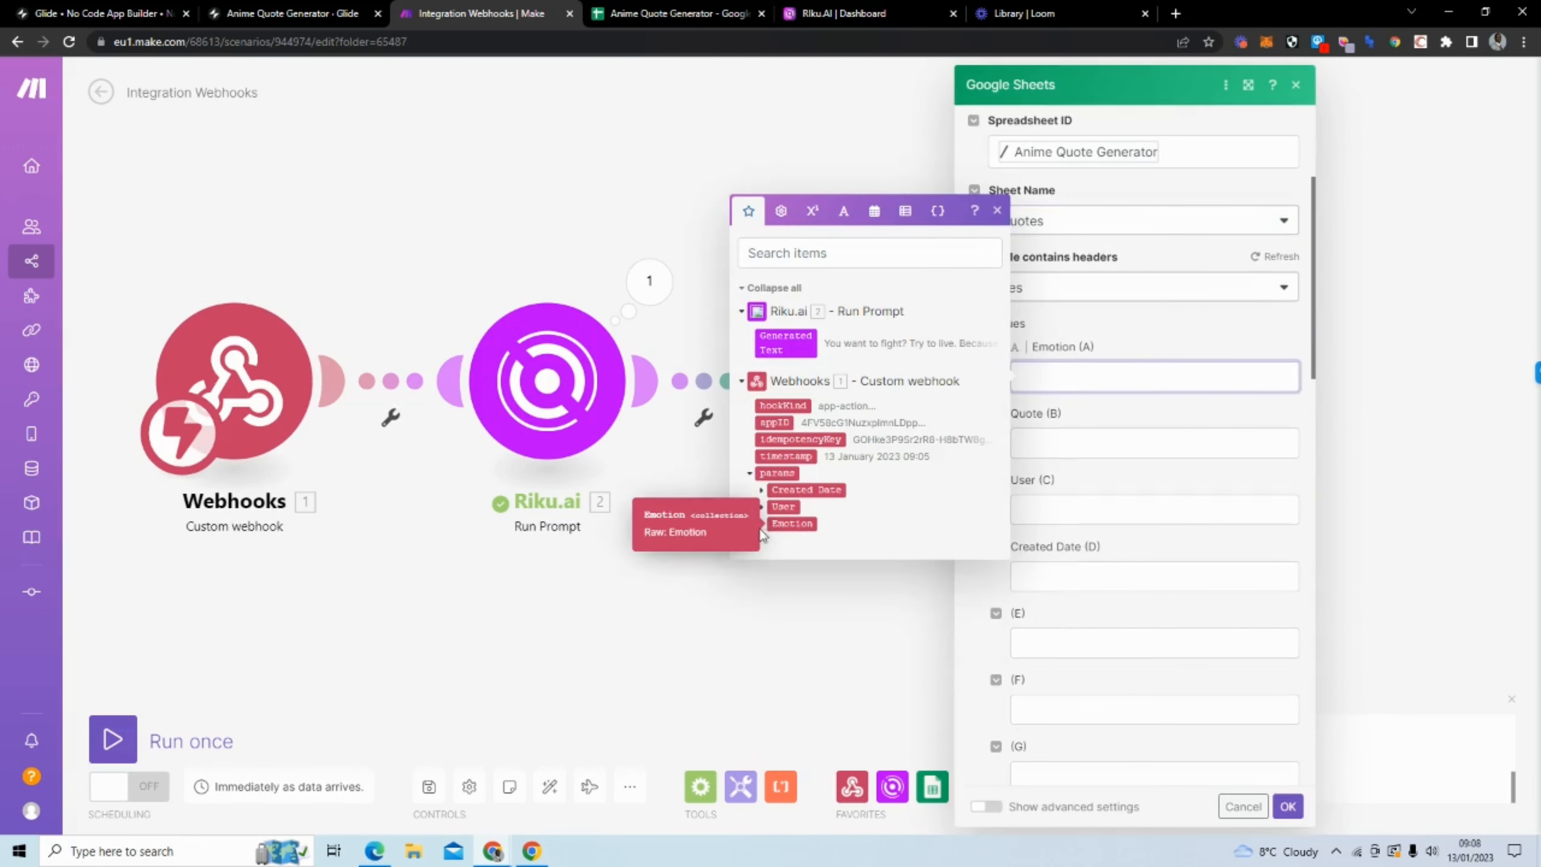
pyautogui.click(771, 524)
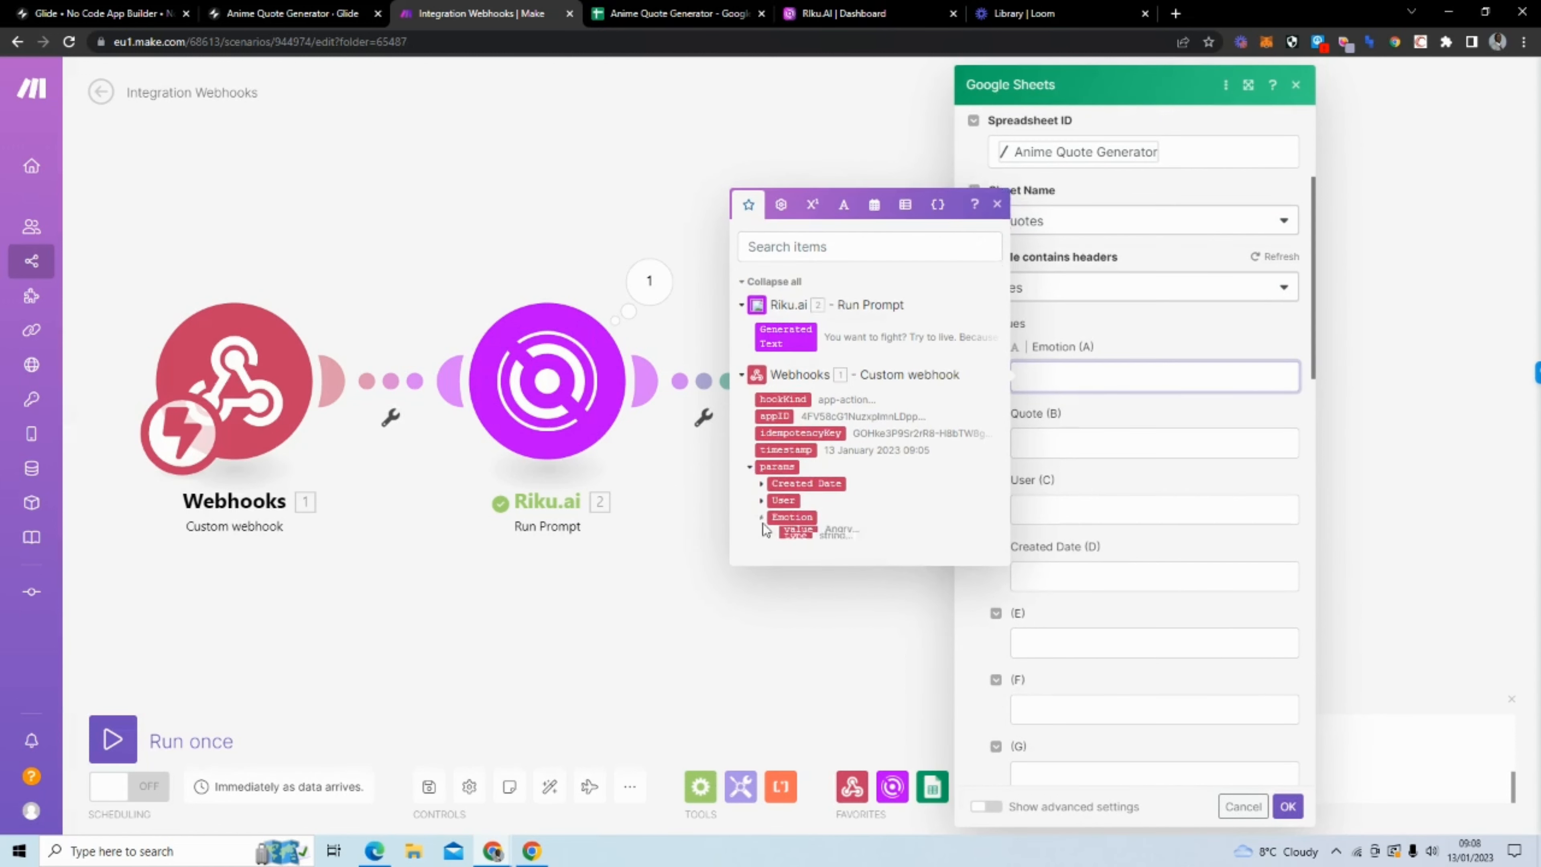
pyautogui.click(796, 523)
pyautogui.click(1074, 445)
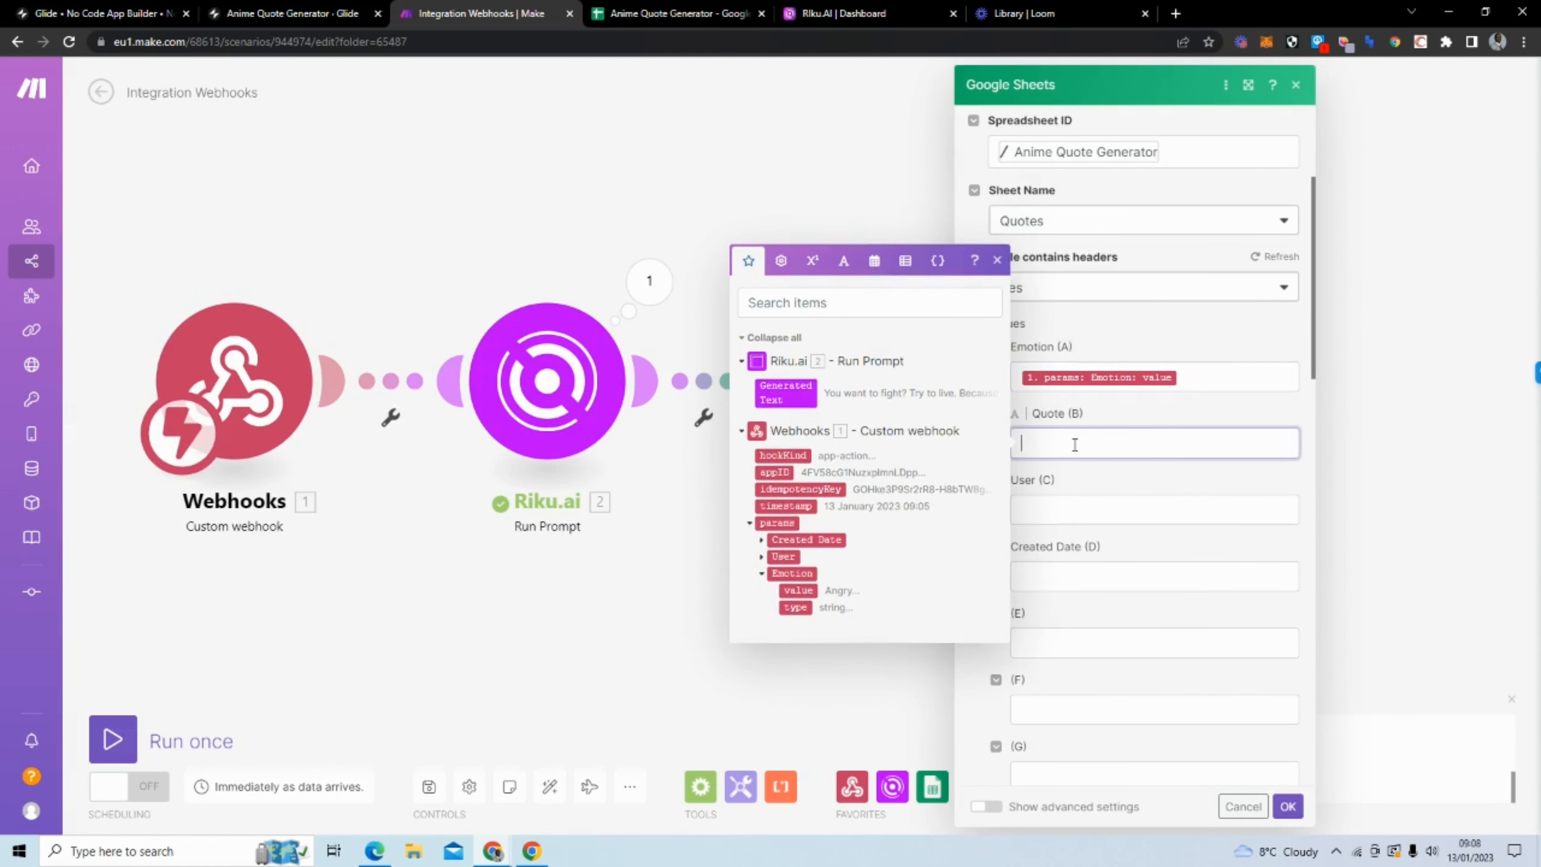
pyautogui.click(781, 393)
# Map the webhook's User value to the User column and its Created Date value to the Created Date column, and confirm the module settings.
pyautogui.click(1056, 510)
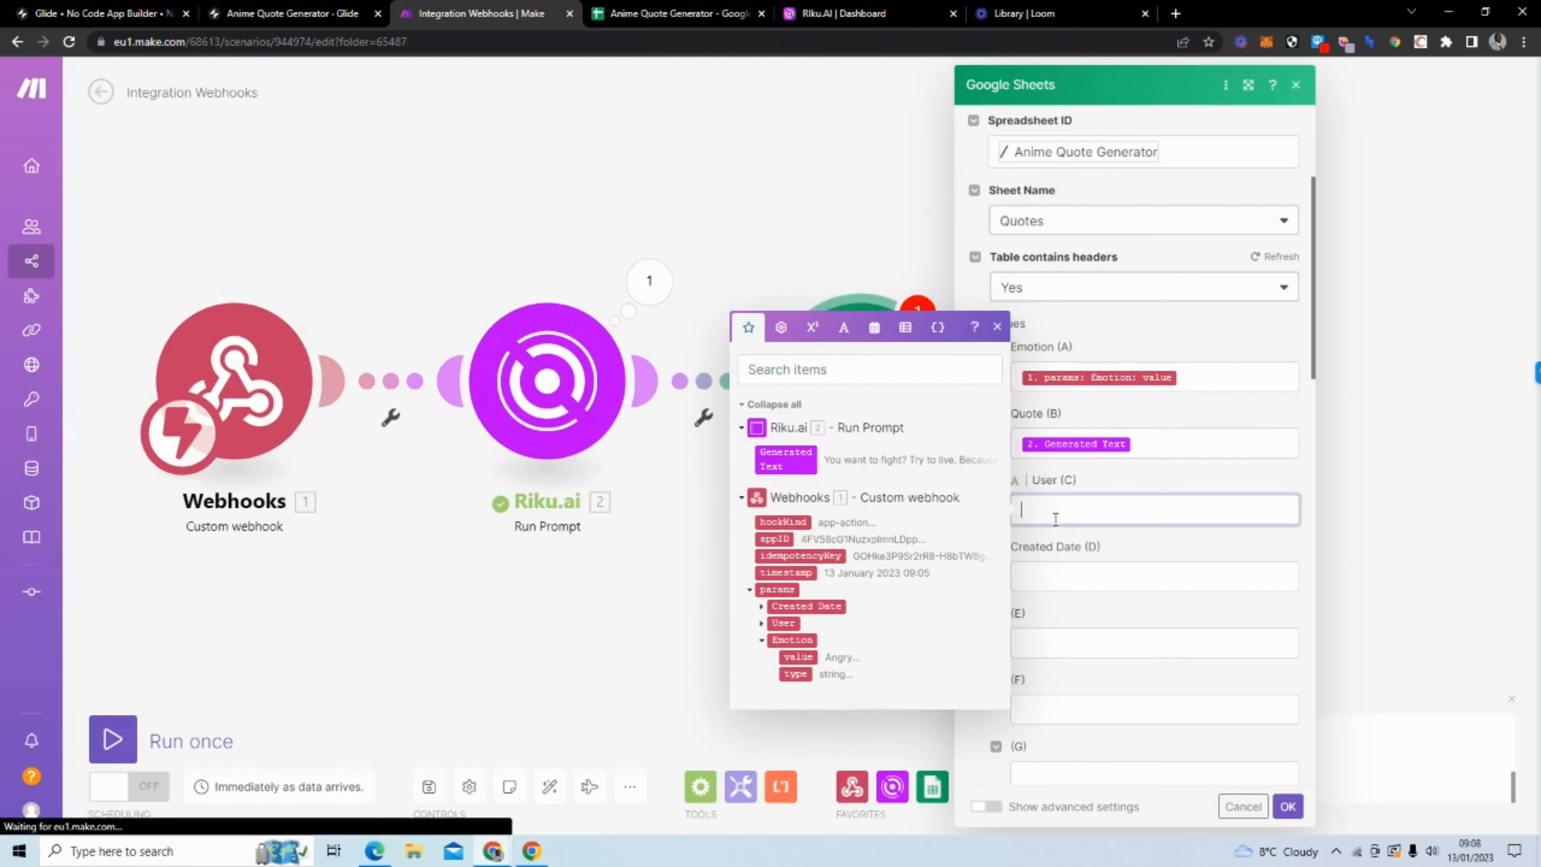
pyautogui.click(762, 623)
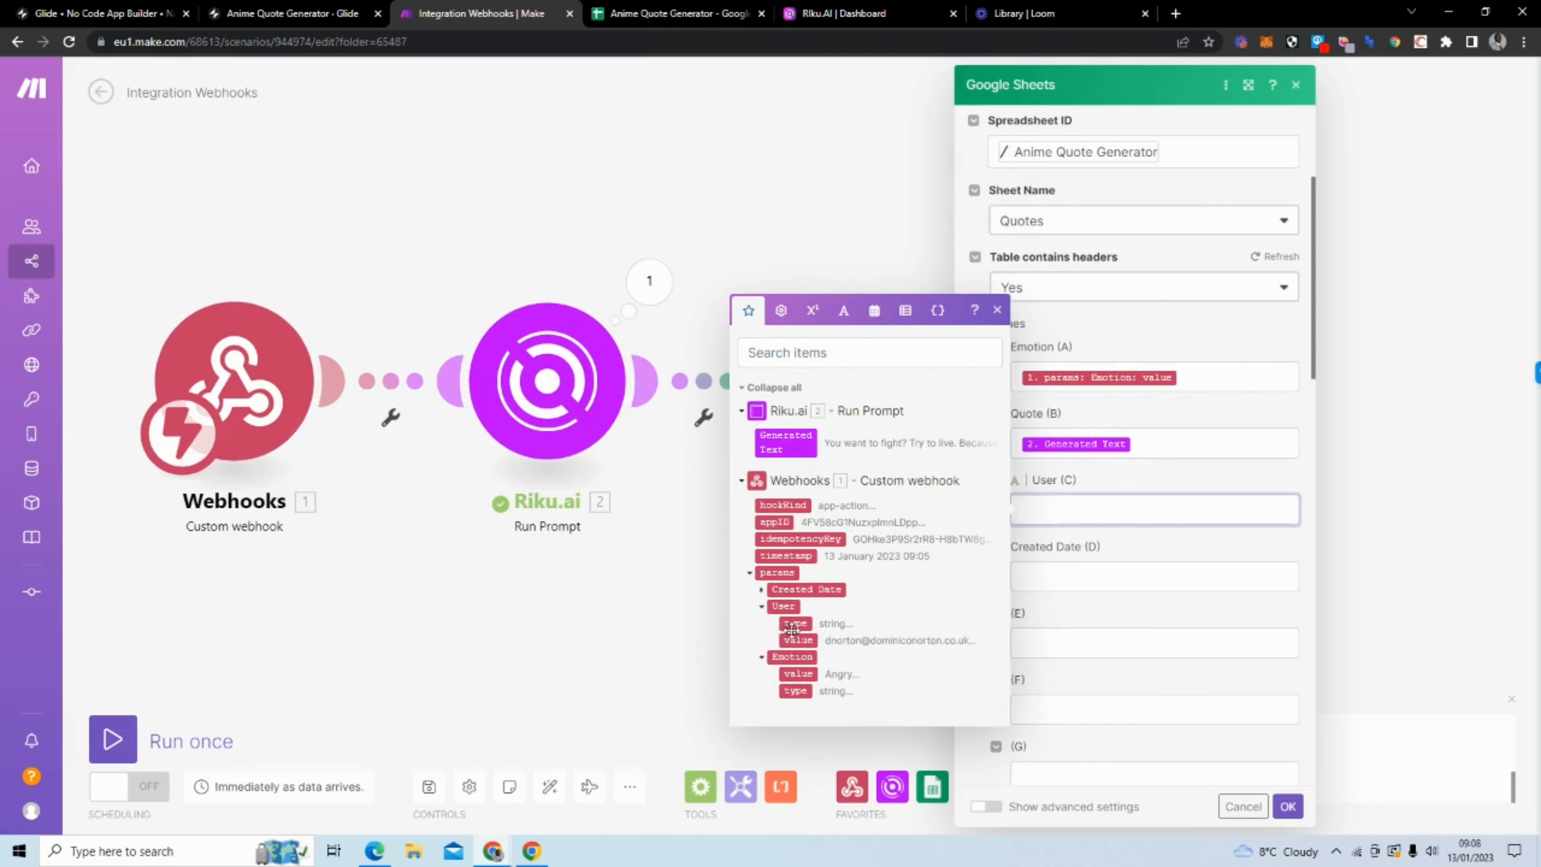
pyautogui.click(797, 639)
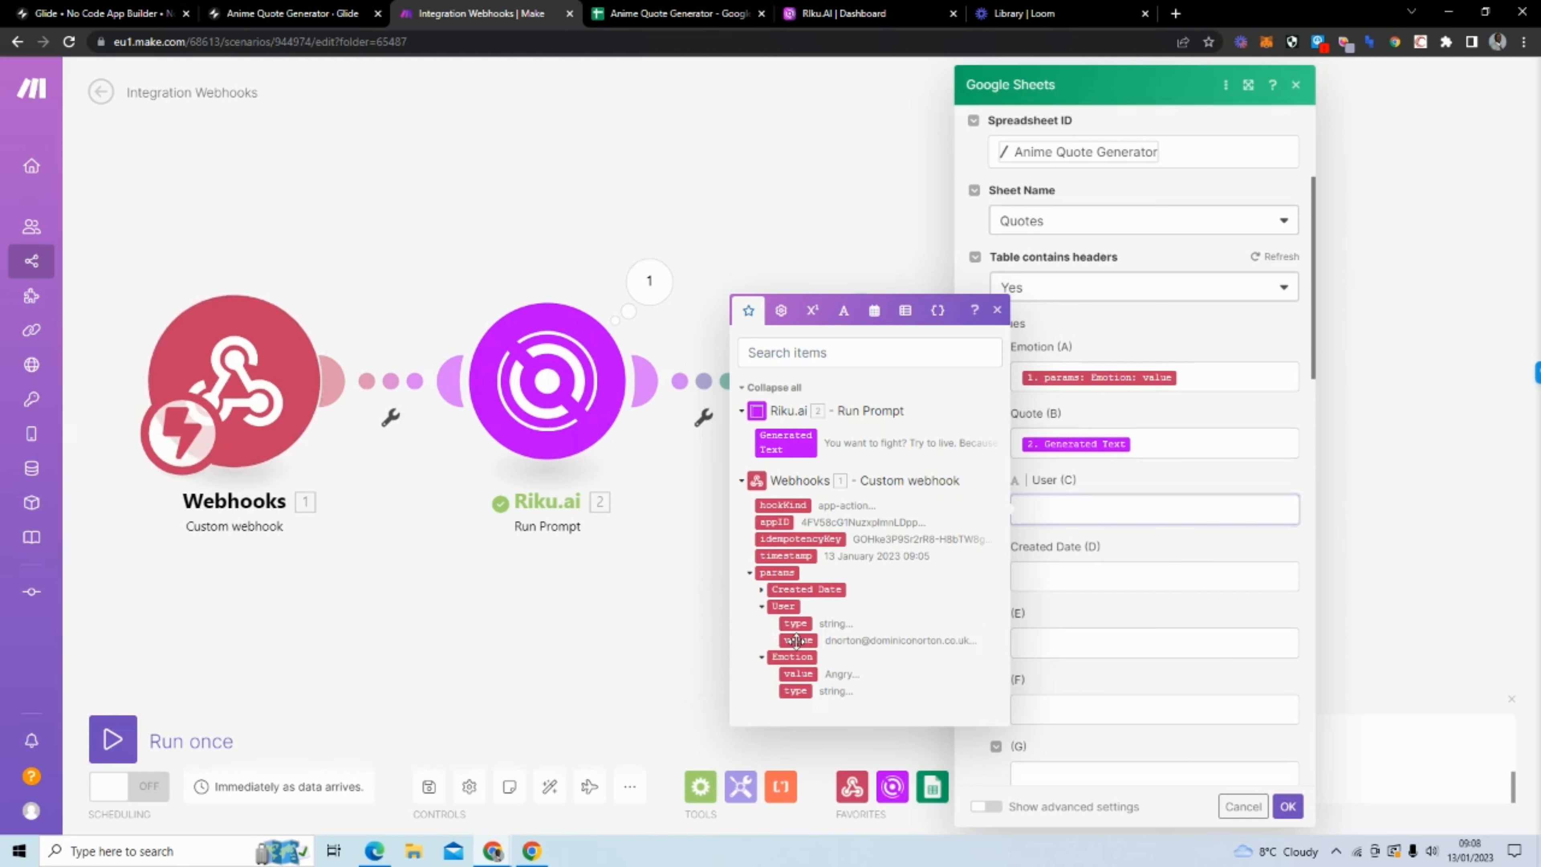
pyautogui.click(762, 589)
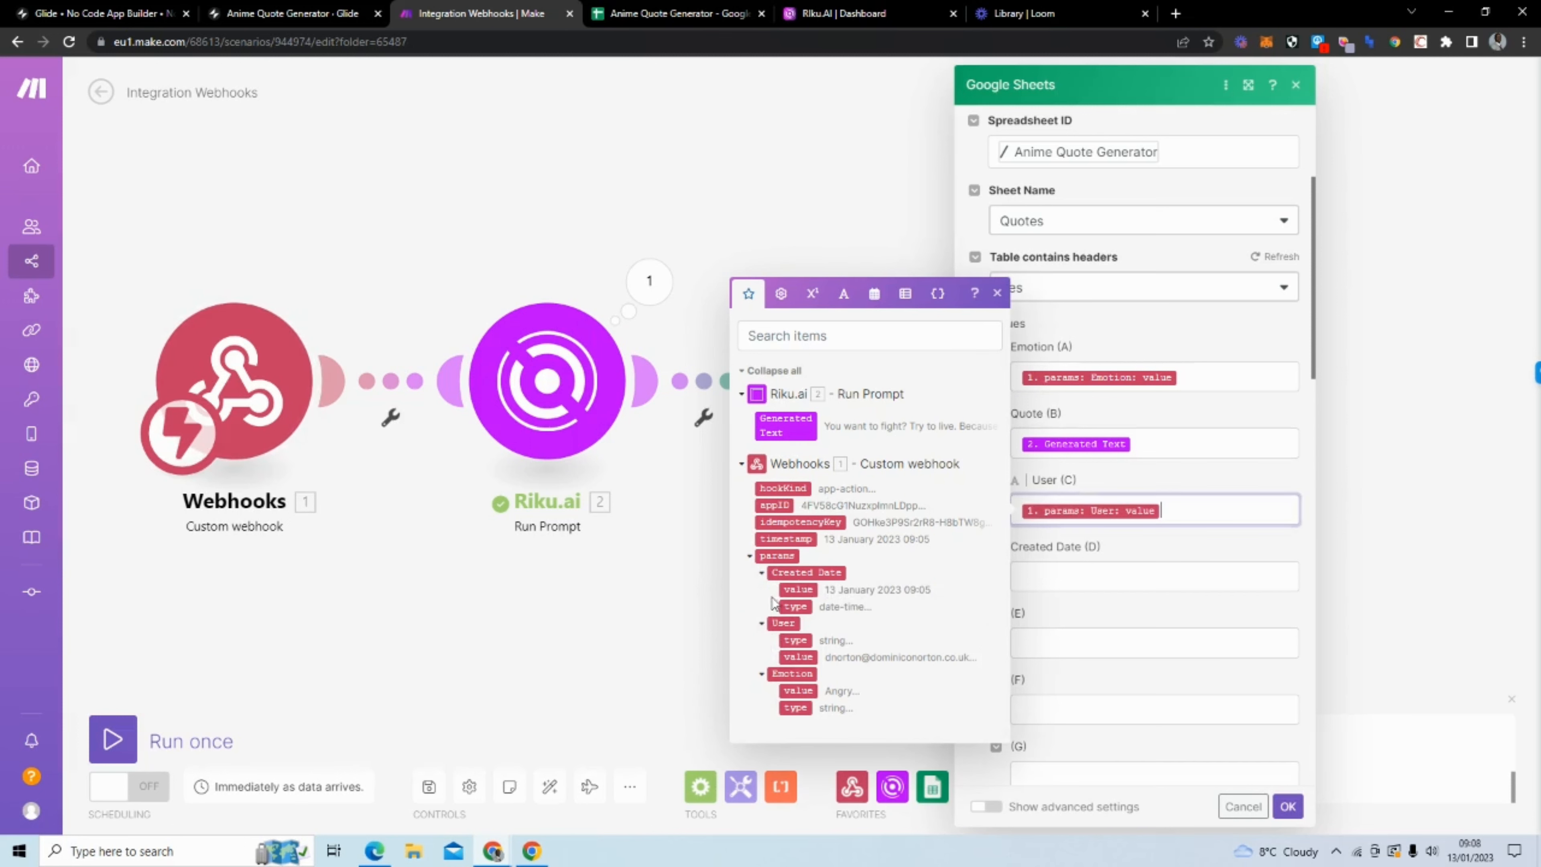
pyautogui.click(800, 589)
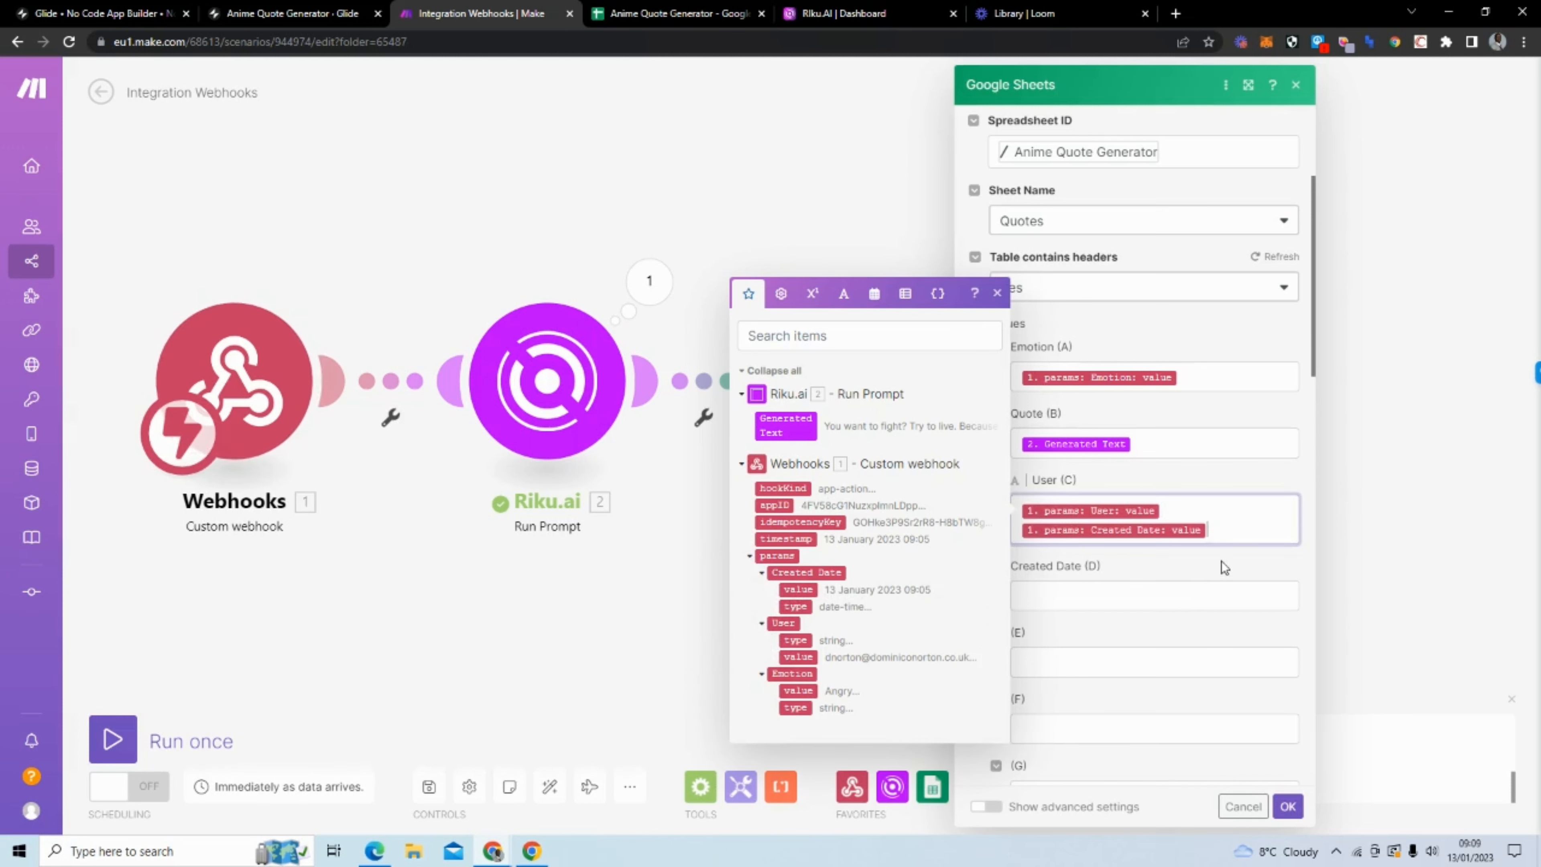
pyautogui.press('BackSpace')
pyautogui.click(1204, 570)
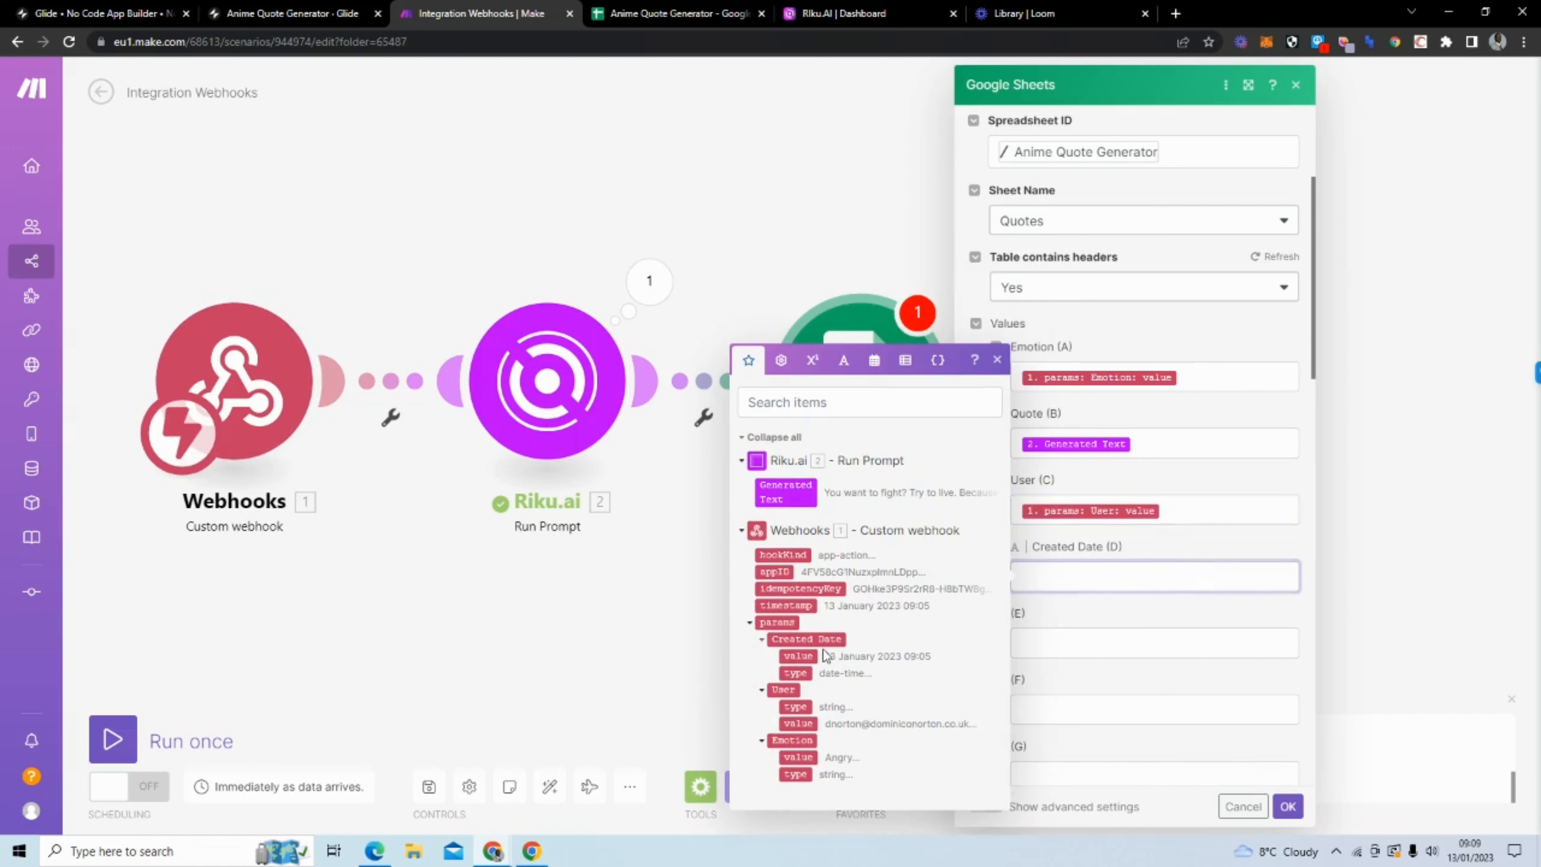
pyautogui.click(801, 656)
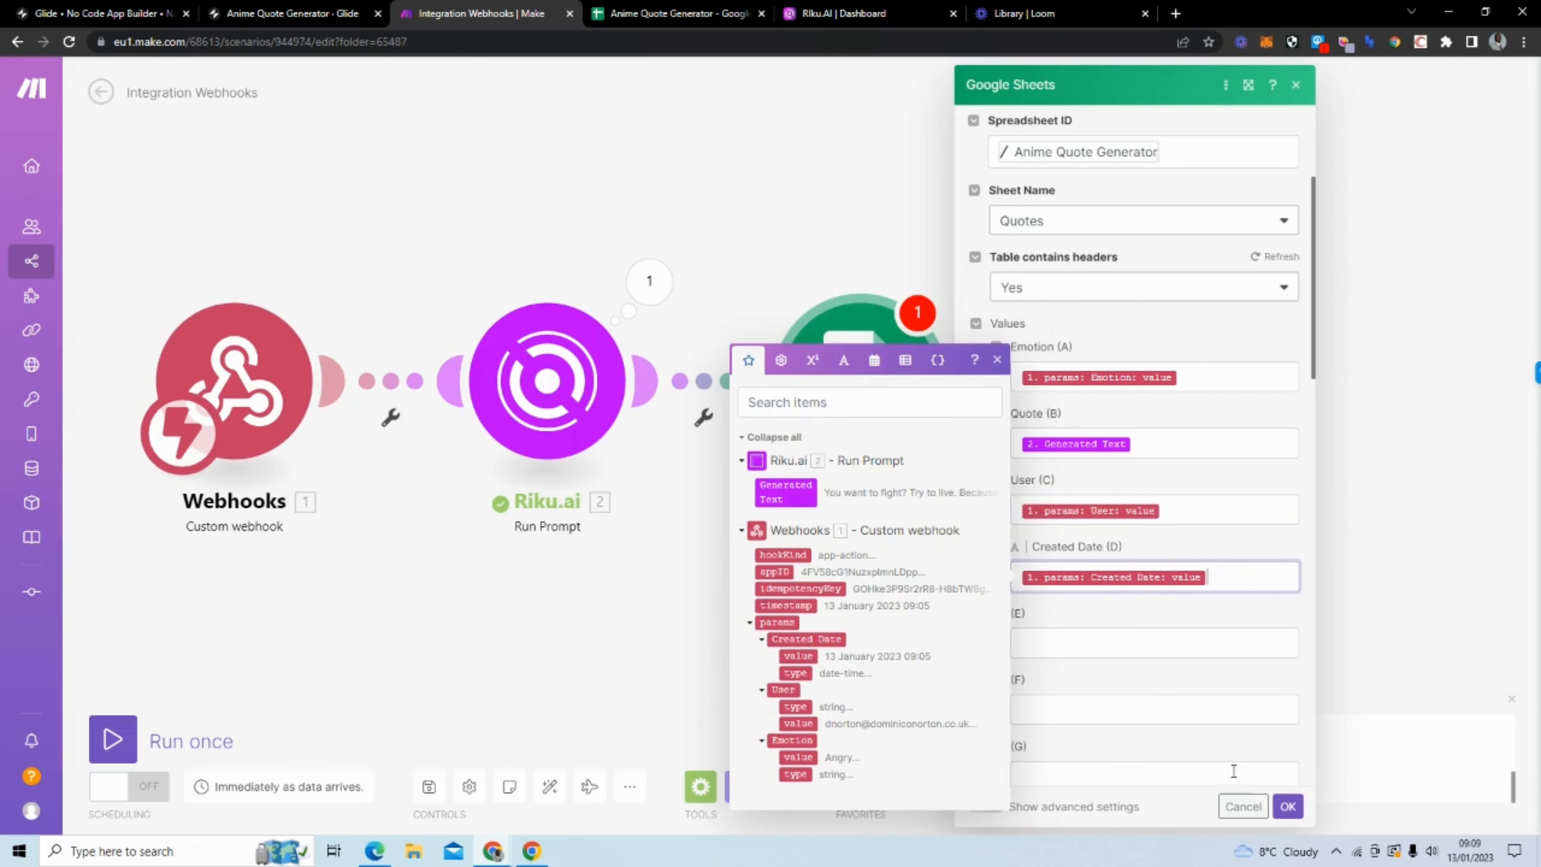
pyautogui.click(1287, 807)
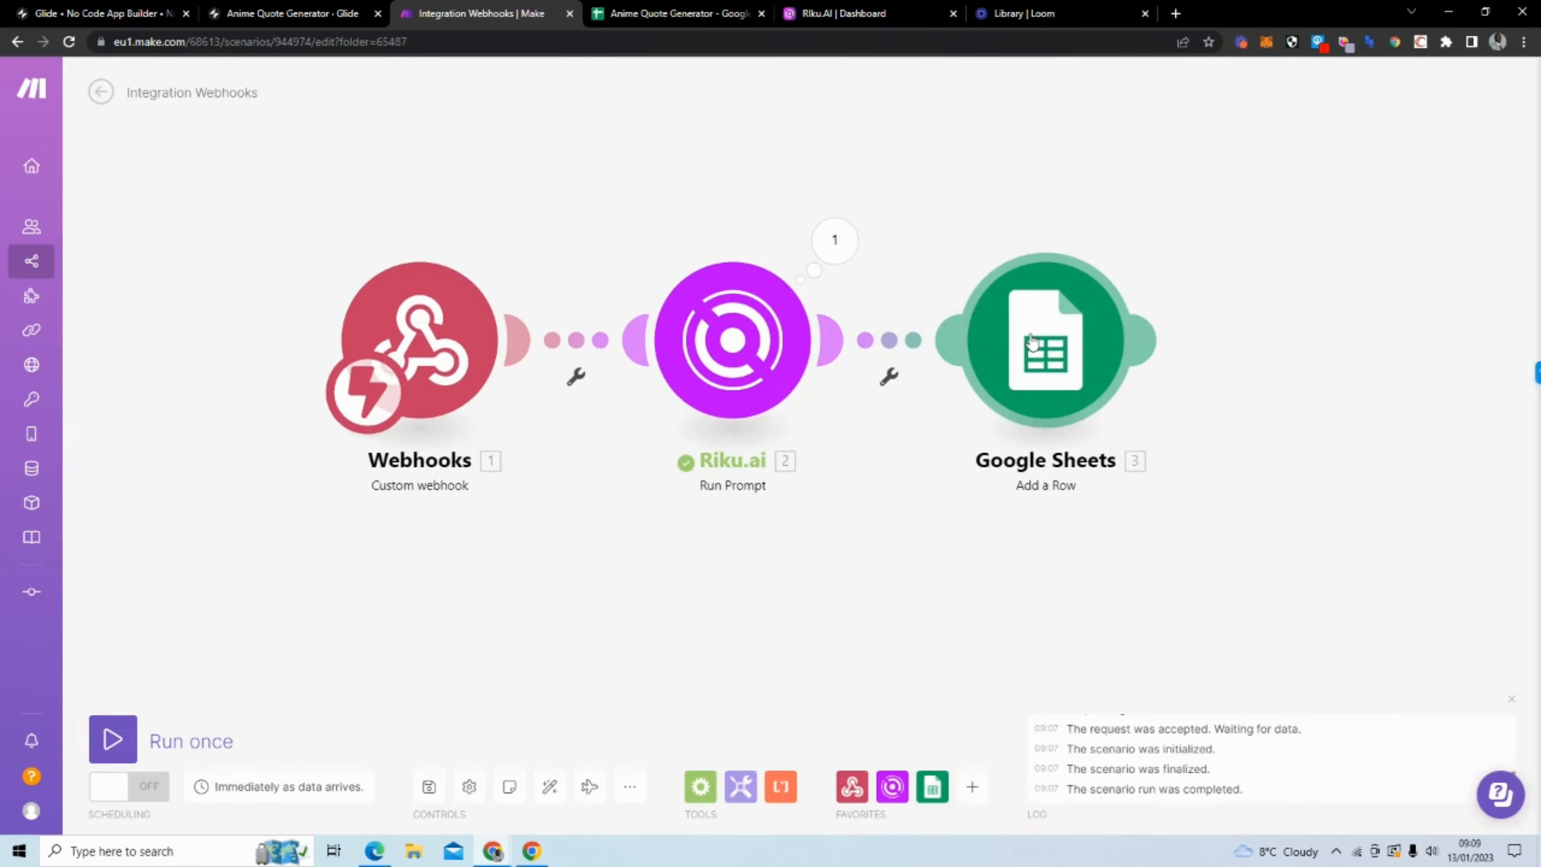
# Run the Make scenario once and submit the Glide app's quote form with the emotion "Fear".
pyautogui.click(113, 738)
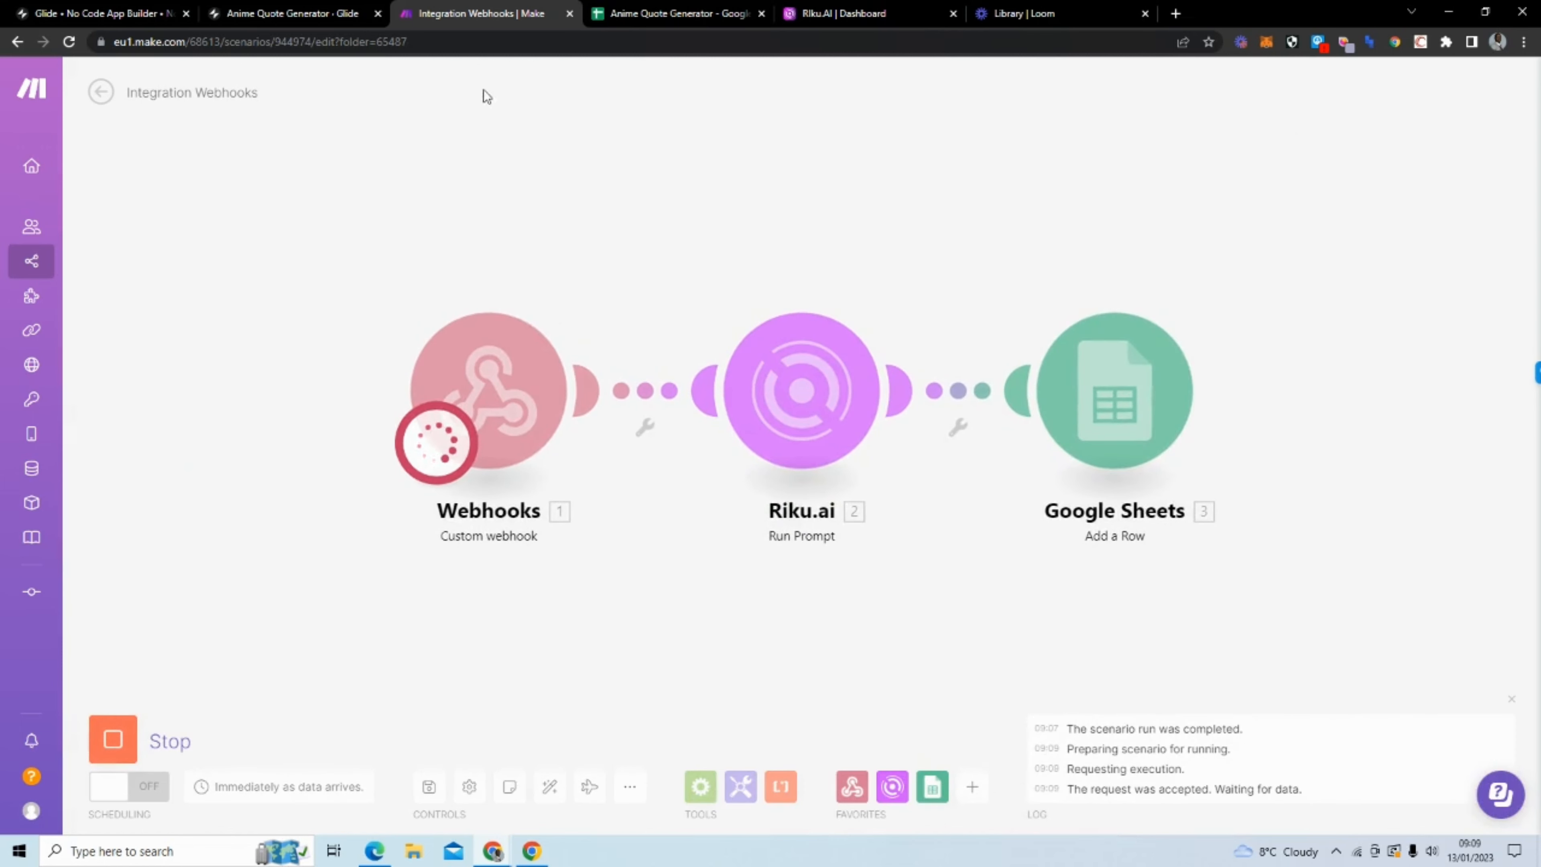
pyautogui.click(324, 17)
pyautogui.click(760, 244)
pyautogui.click(757, 249)
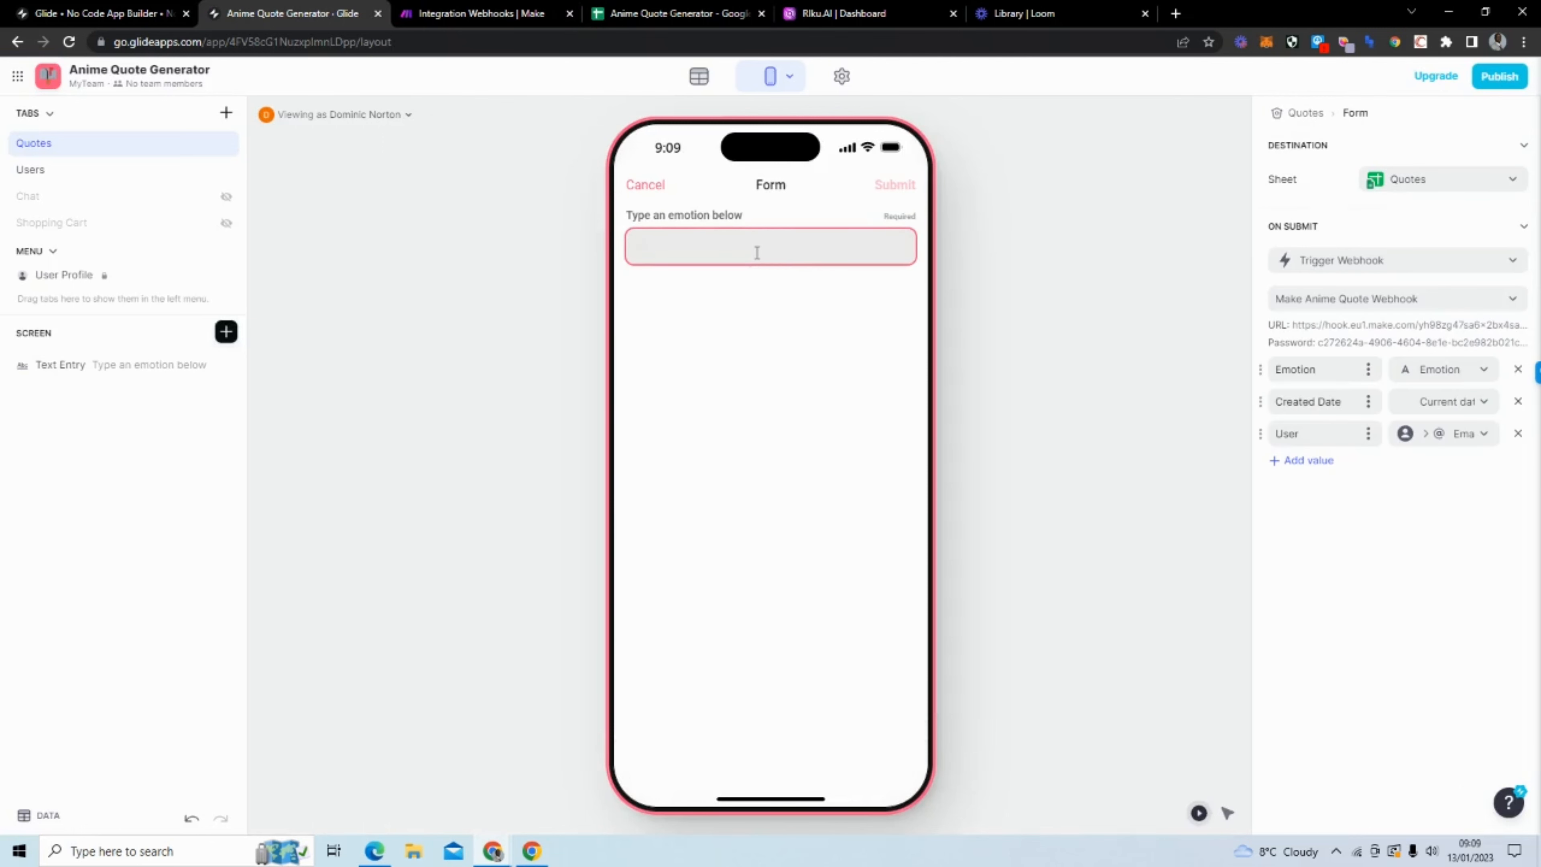
pyautogui.write('Fear')
pyautogui.click(893, 184)
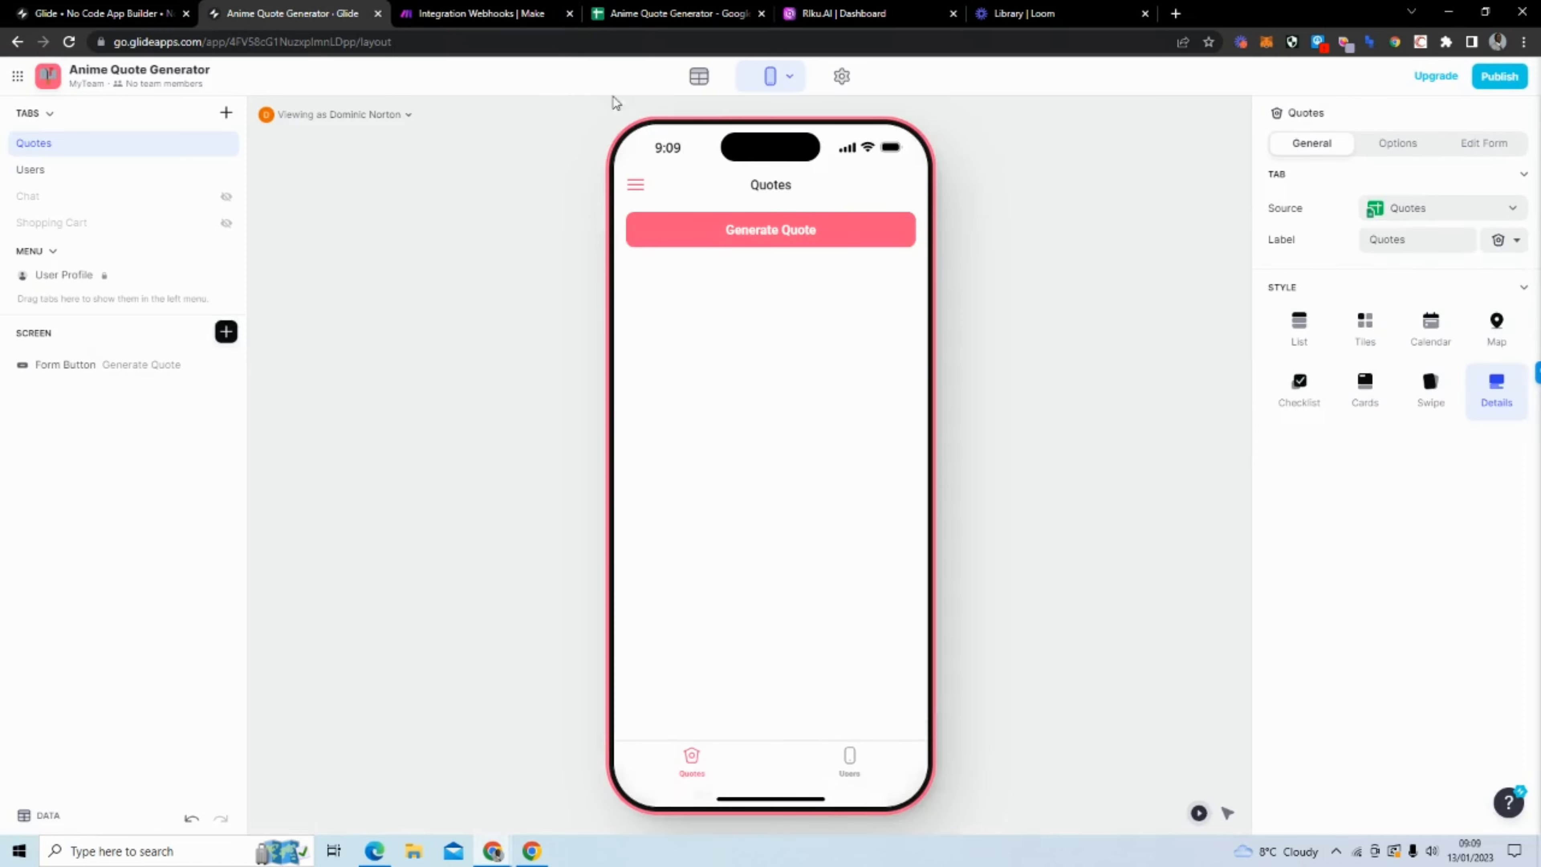
# Check the scenario run in Make, and widen the Quote column in the Anime Quote Generator sheet to read the new quote.
pyautogui.click(513, 18)
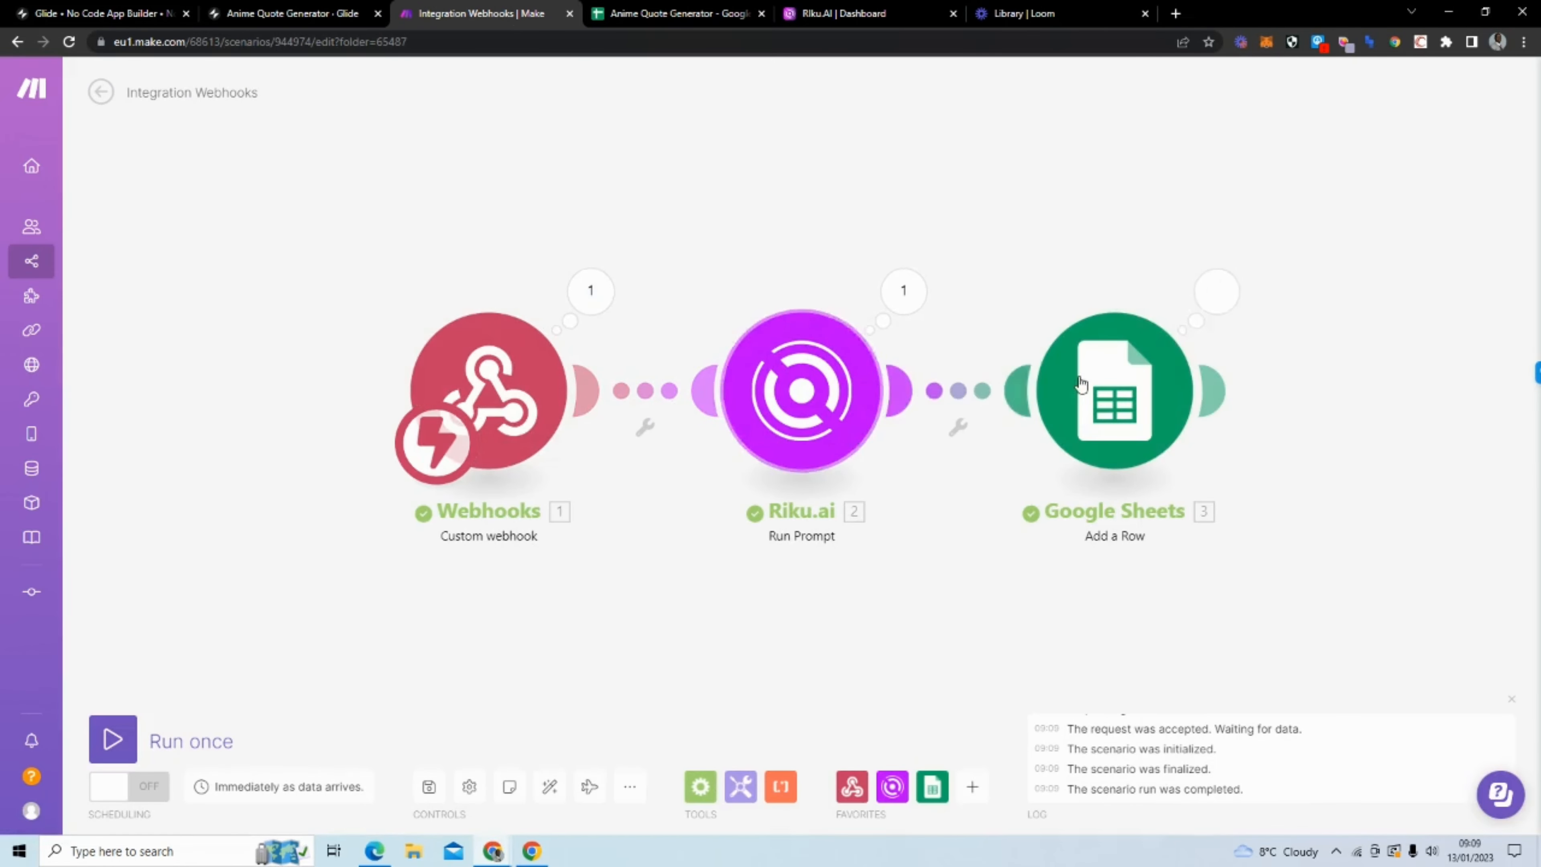
pyautogui.click(637, 15)
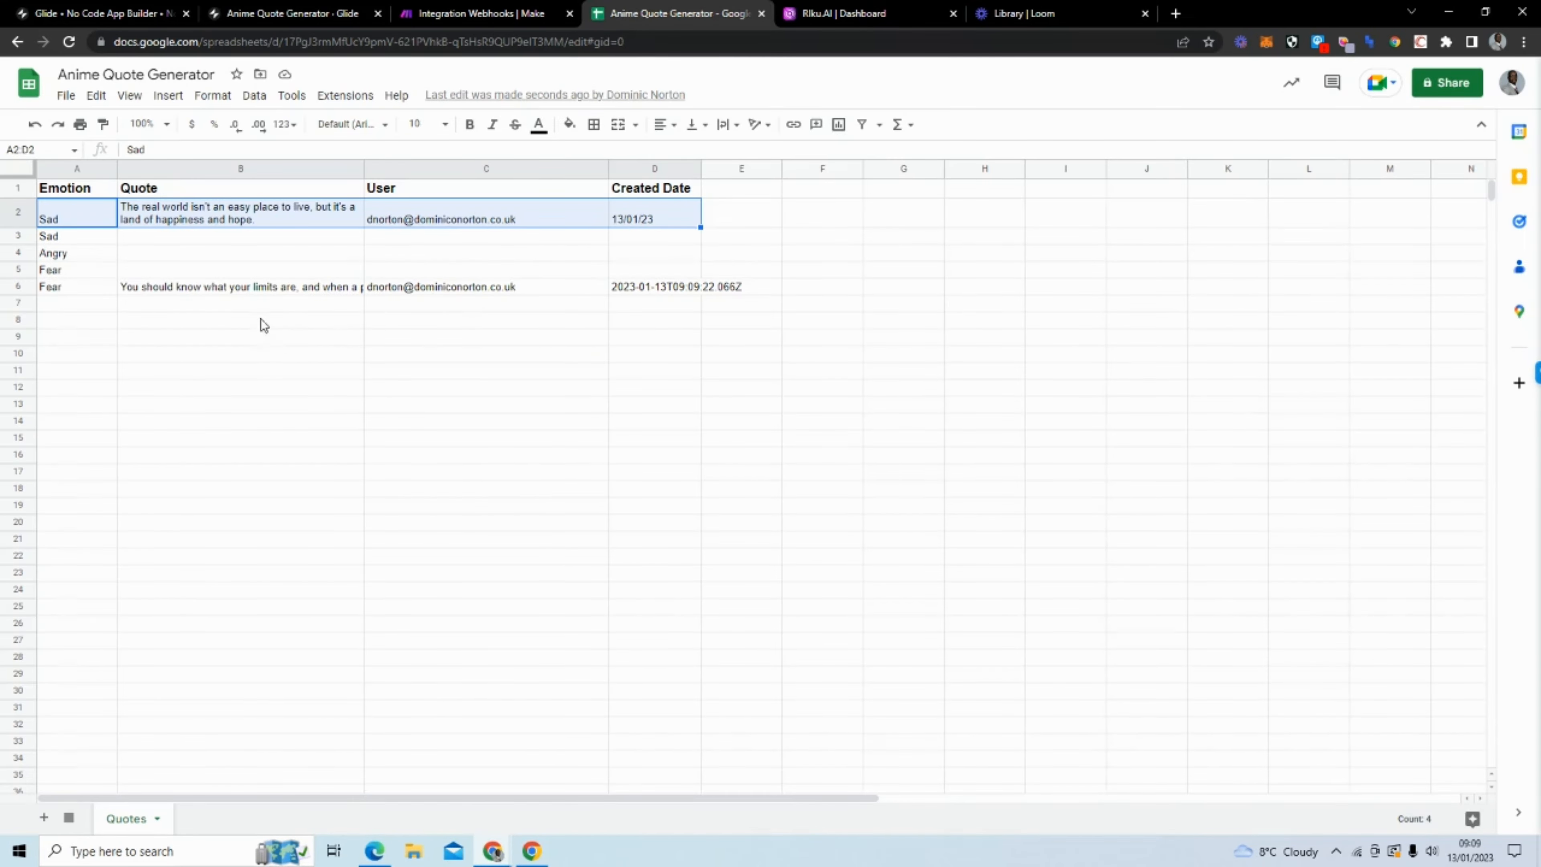
pyautogui.moveTo(364, 169); pyautogui.dragTo(564, 170)
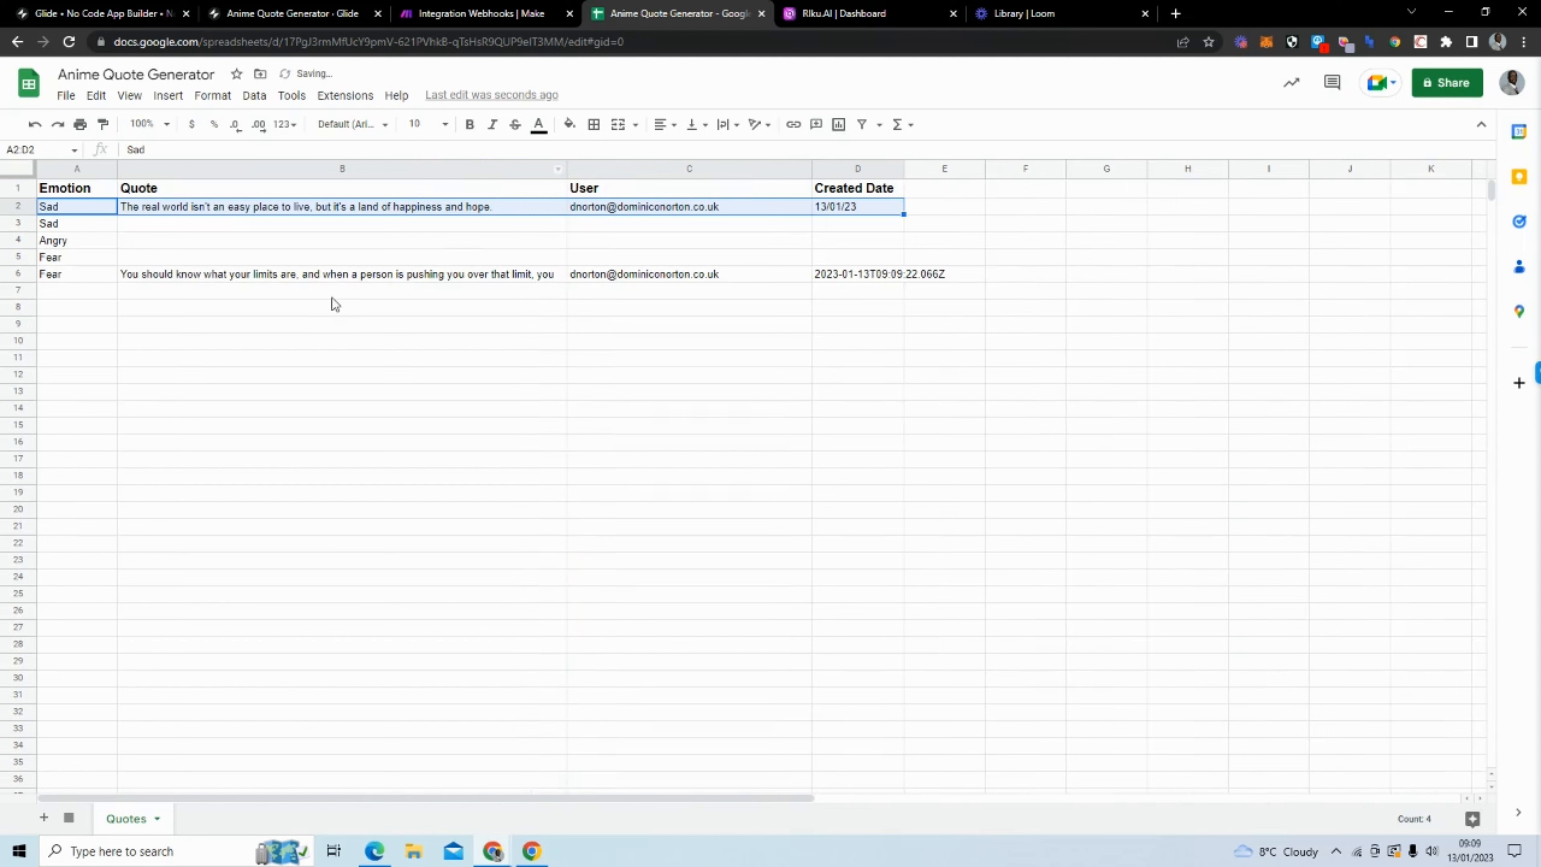
pyautogui.click(219, 280)
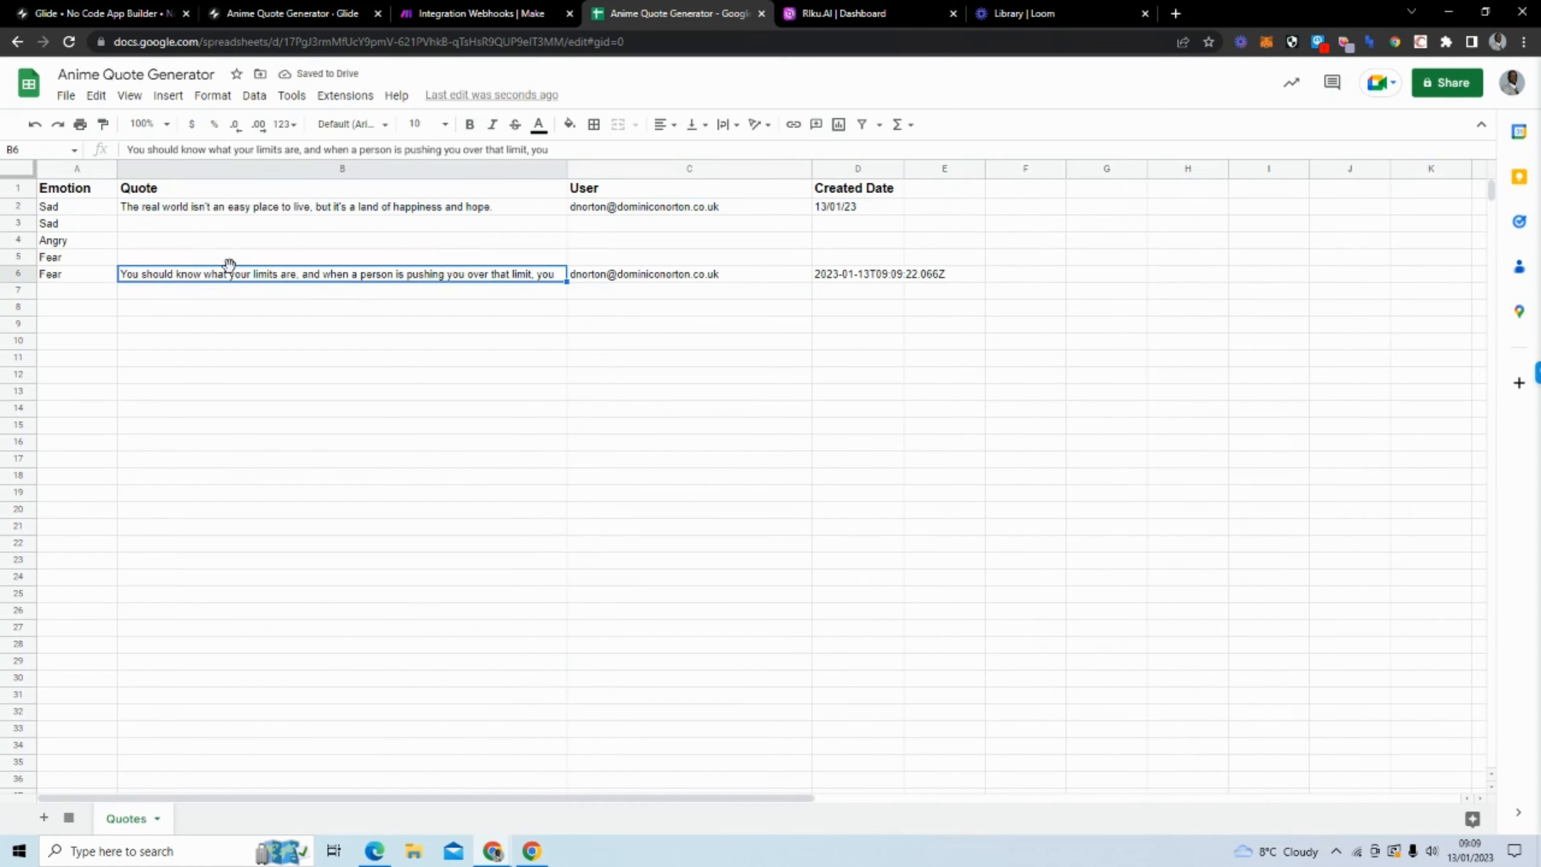
# Delete the incomplete rows 3 to 5 from the Quotes sheet and widen the Created Date column.
pyautogui.moveTo(883, 262); pyautogui.dragTo(104, 235)
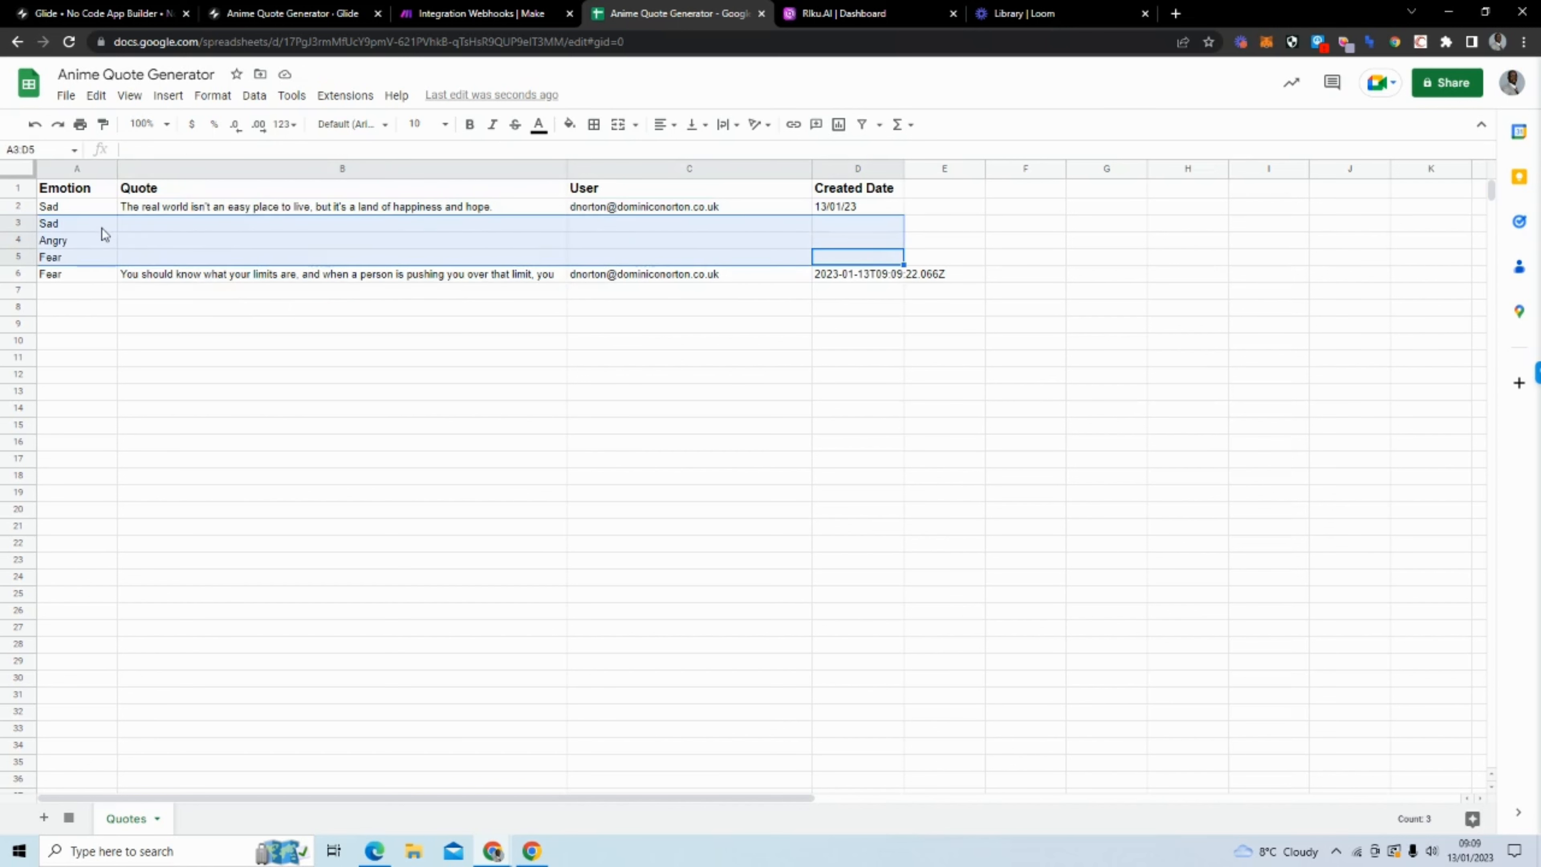
pyautogui.rightClick(104, 234)
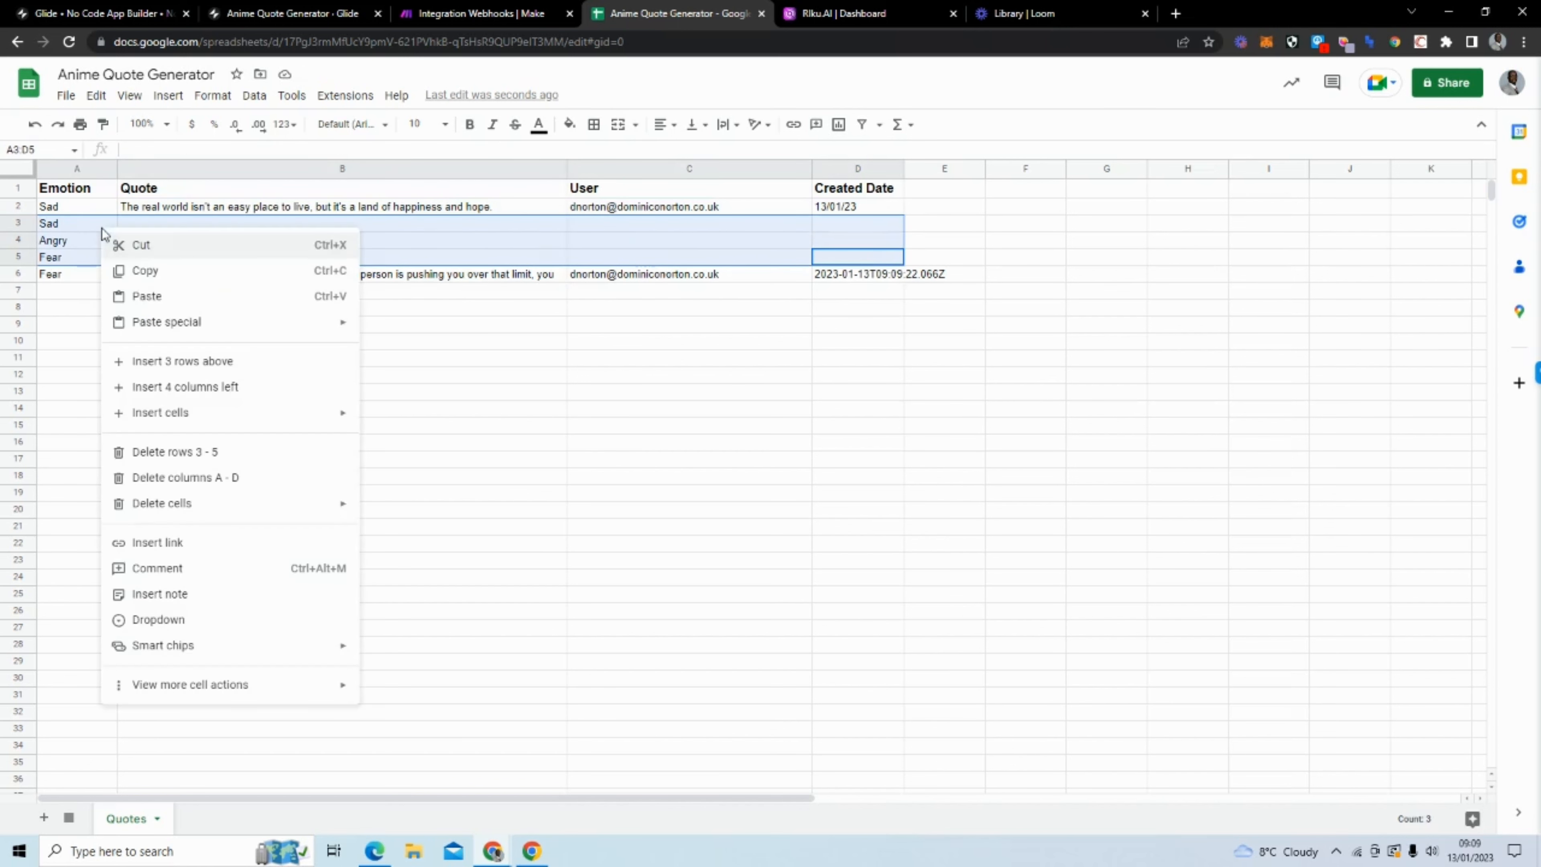
pyautogui.click(237, 451)
pyautogui.rightClick(902, 170)
pyautogui.moveTo(904, 169); pyautogui.dragTo(977, 161)
pyautogui.click(610, 343)
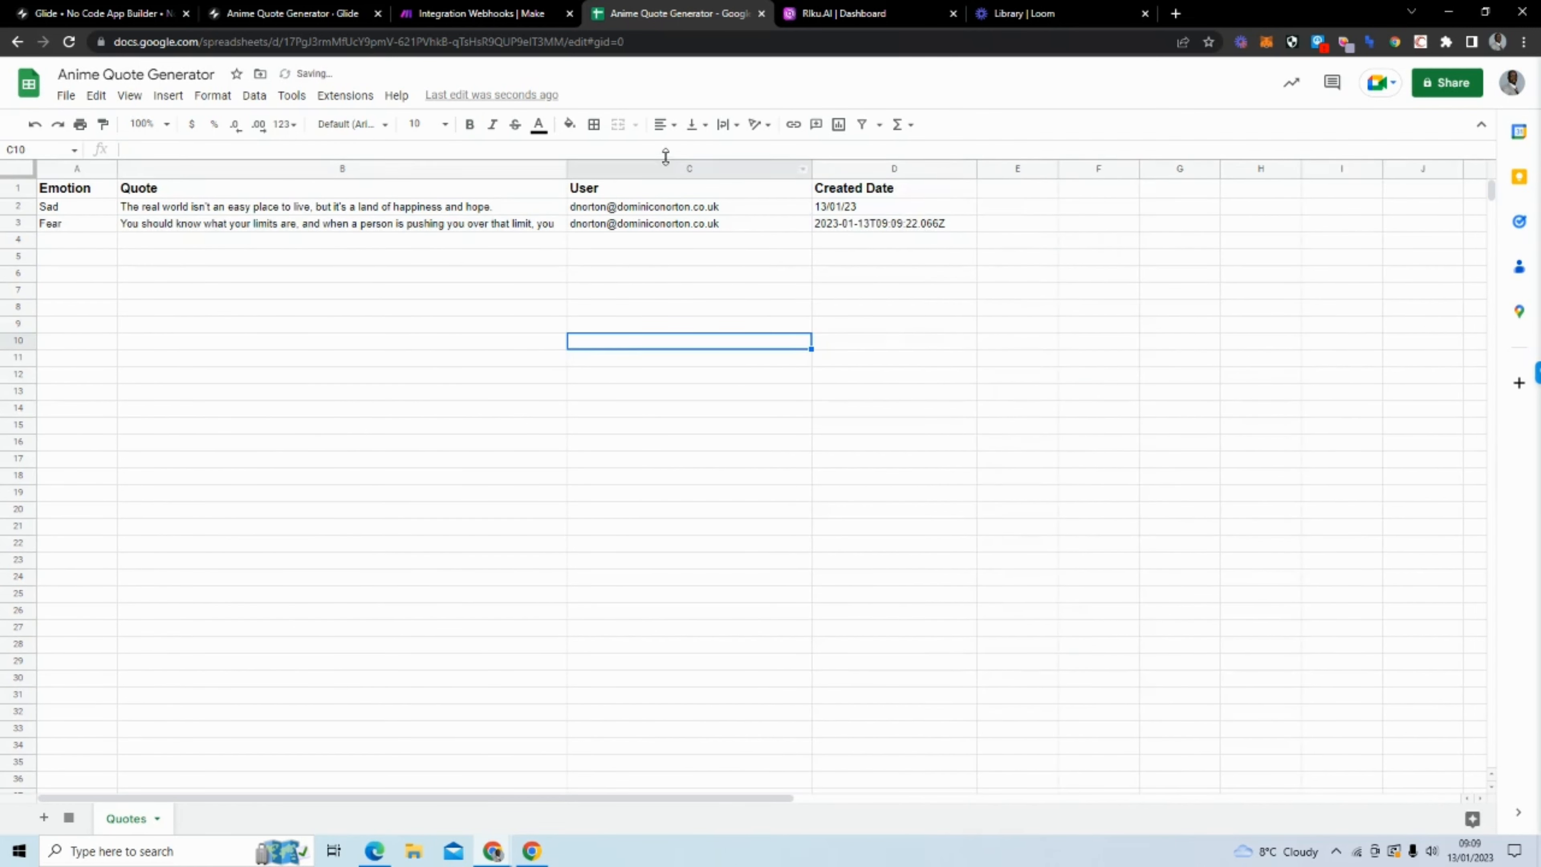
# In the Glide app, change the Quotes tab's icon to a plus sign and its label to "Home".
pyautogui.click(284, 12)
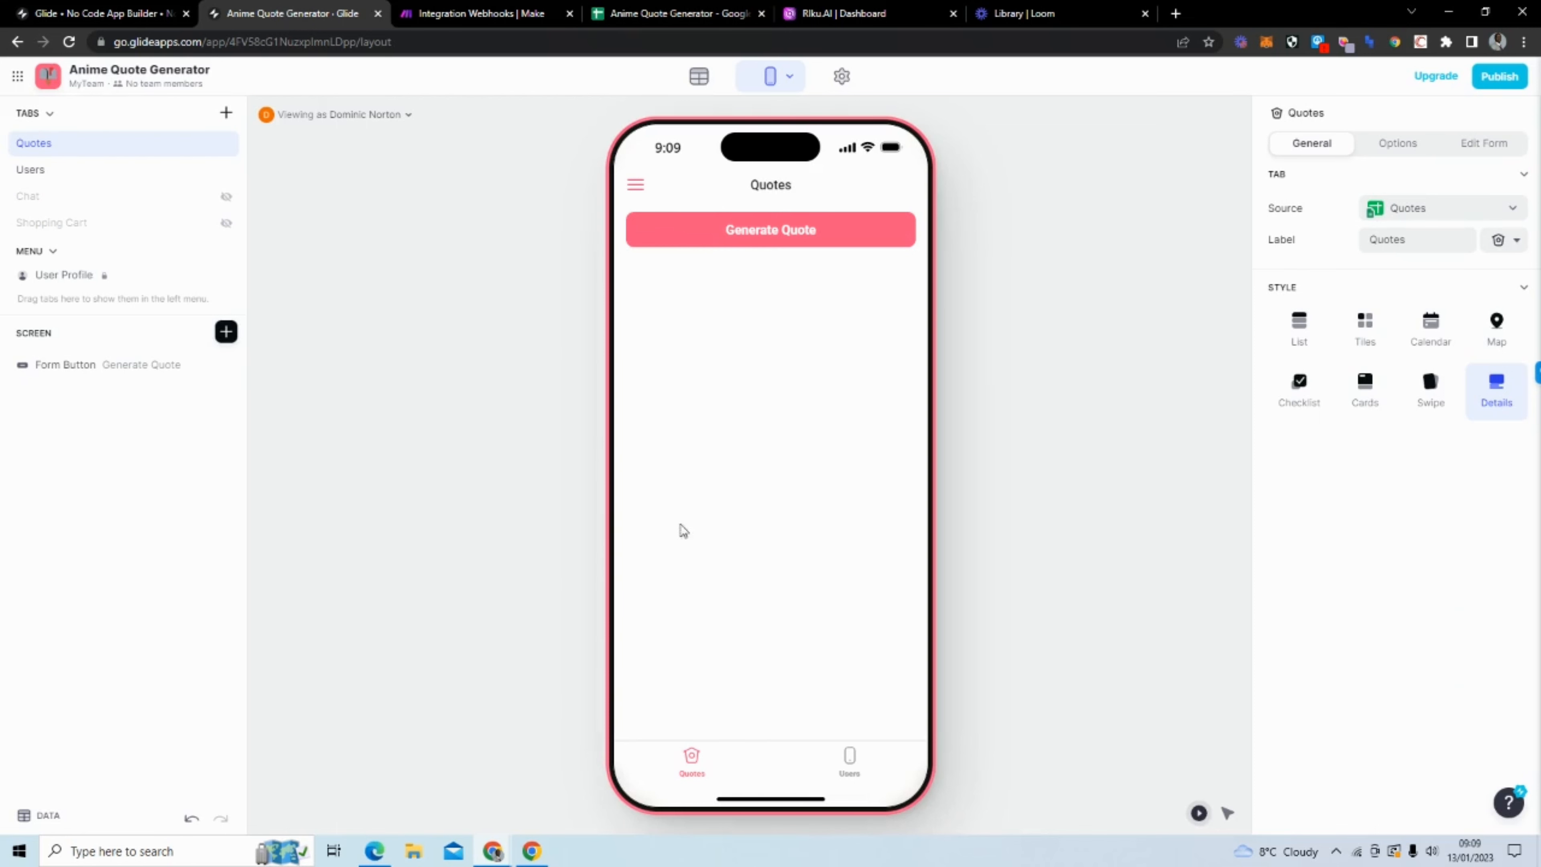
pyautogui.click(1495, 242)
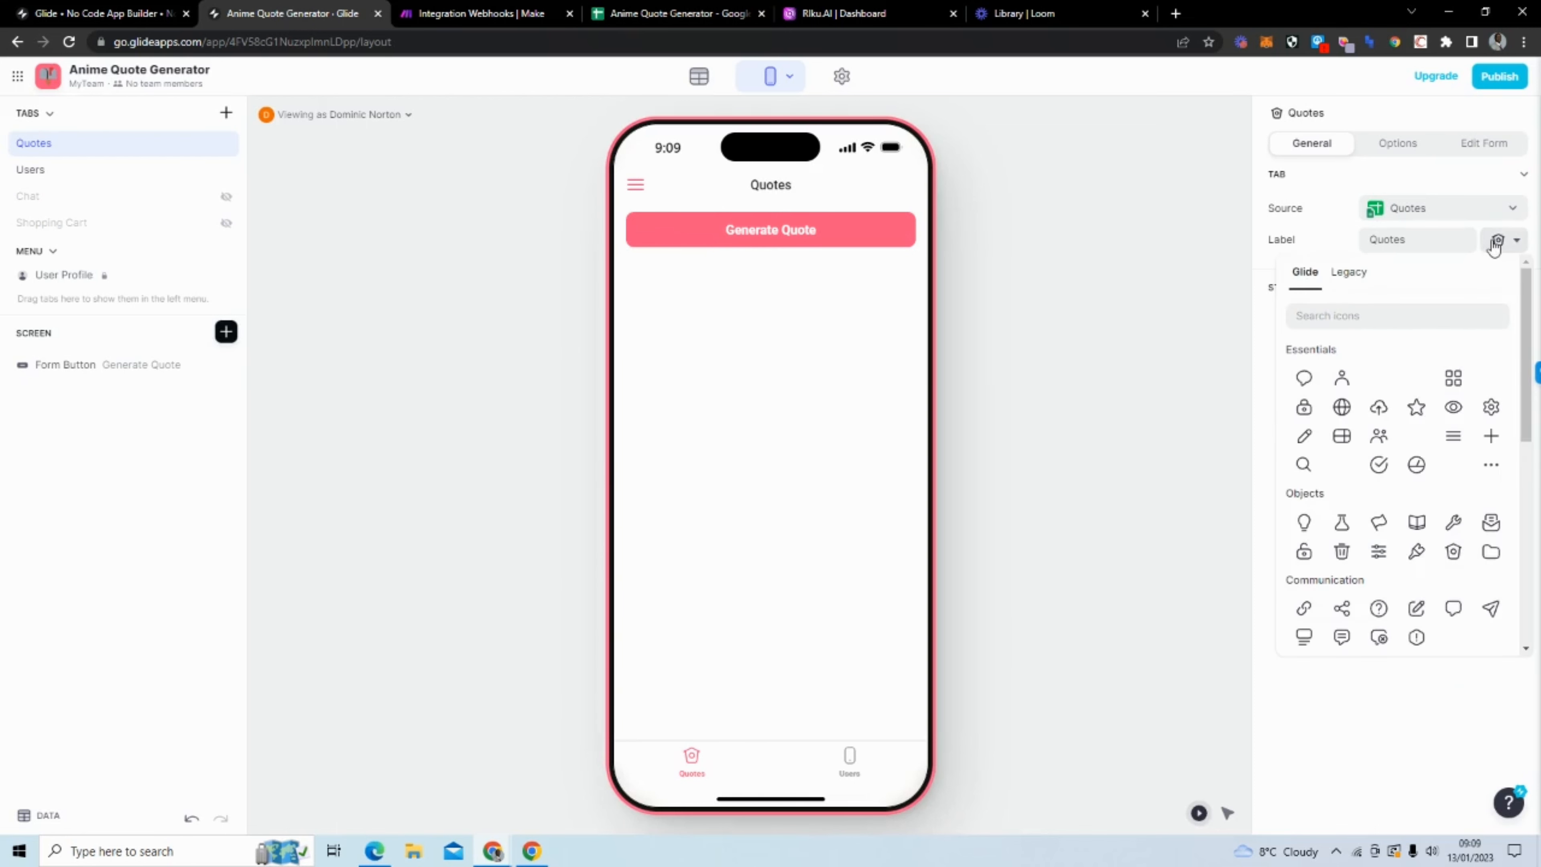
pyautogui.click(1492, 437)
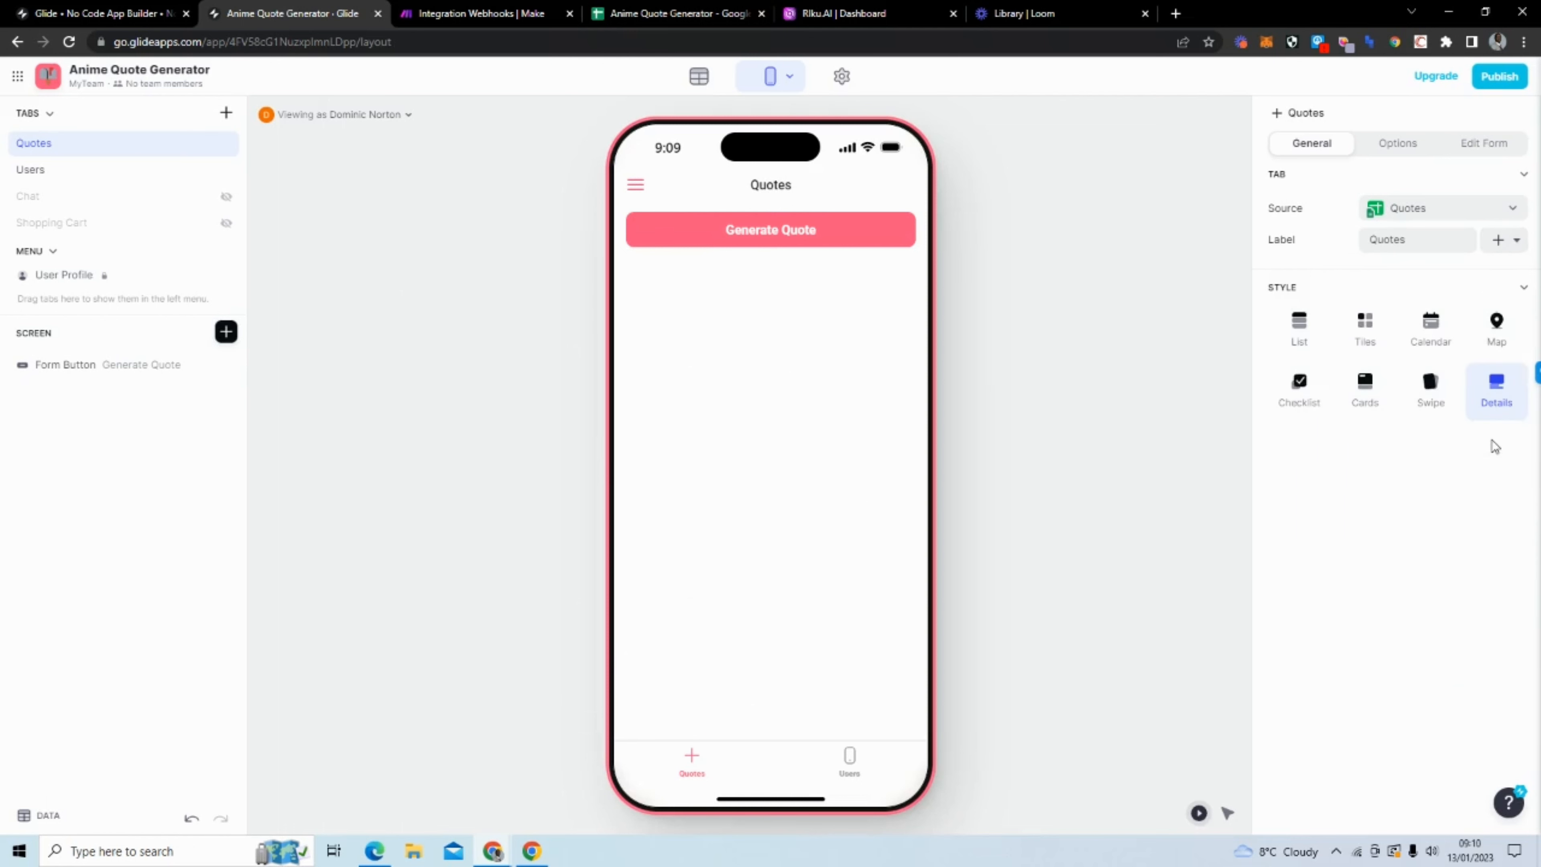
pyautogui.moveTo(1414, 242); pyautogui.dragTo(1370, 243)
pyautogui.write('Q')
pyautogui.moveTo(1426, 239); pyautogui.dragTo(1361, 246)
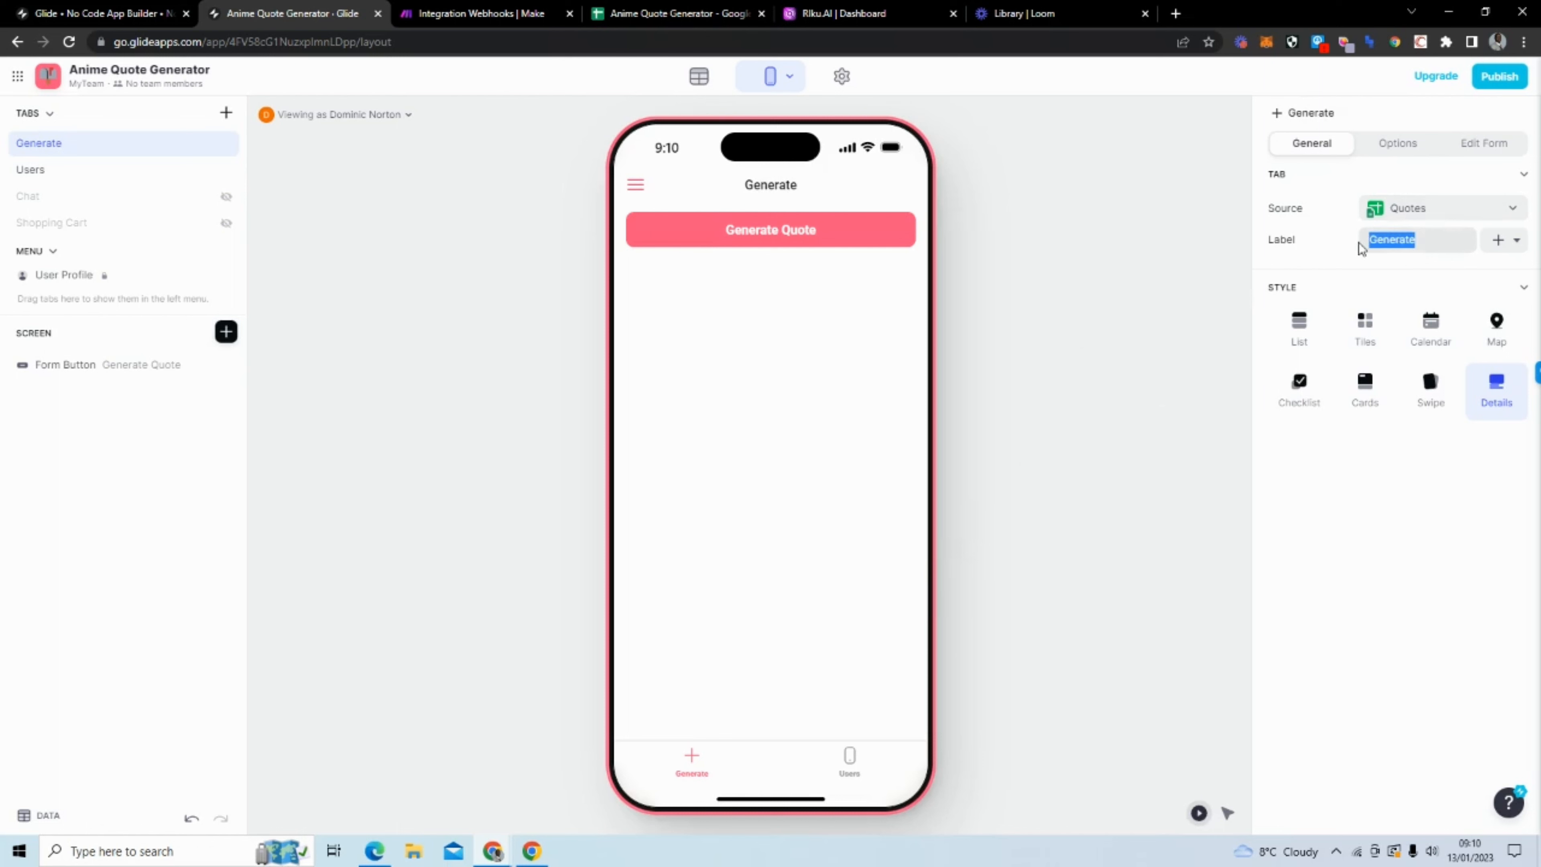
pyautogui.write('Home')
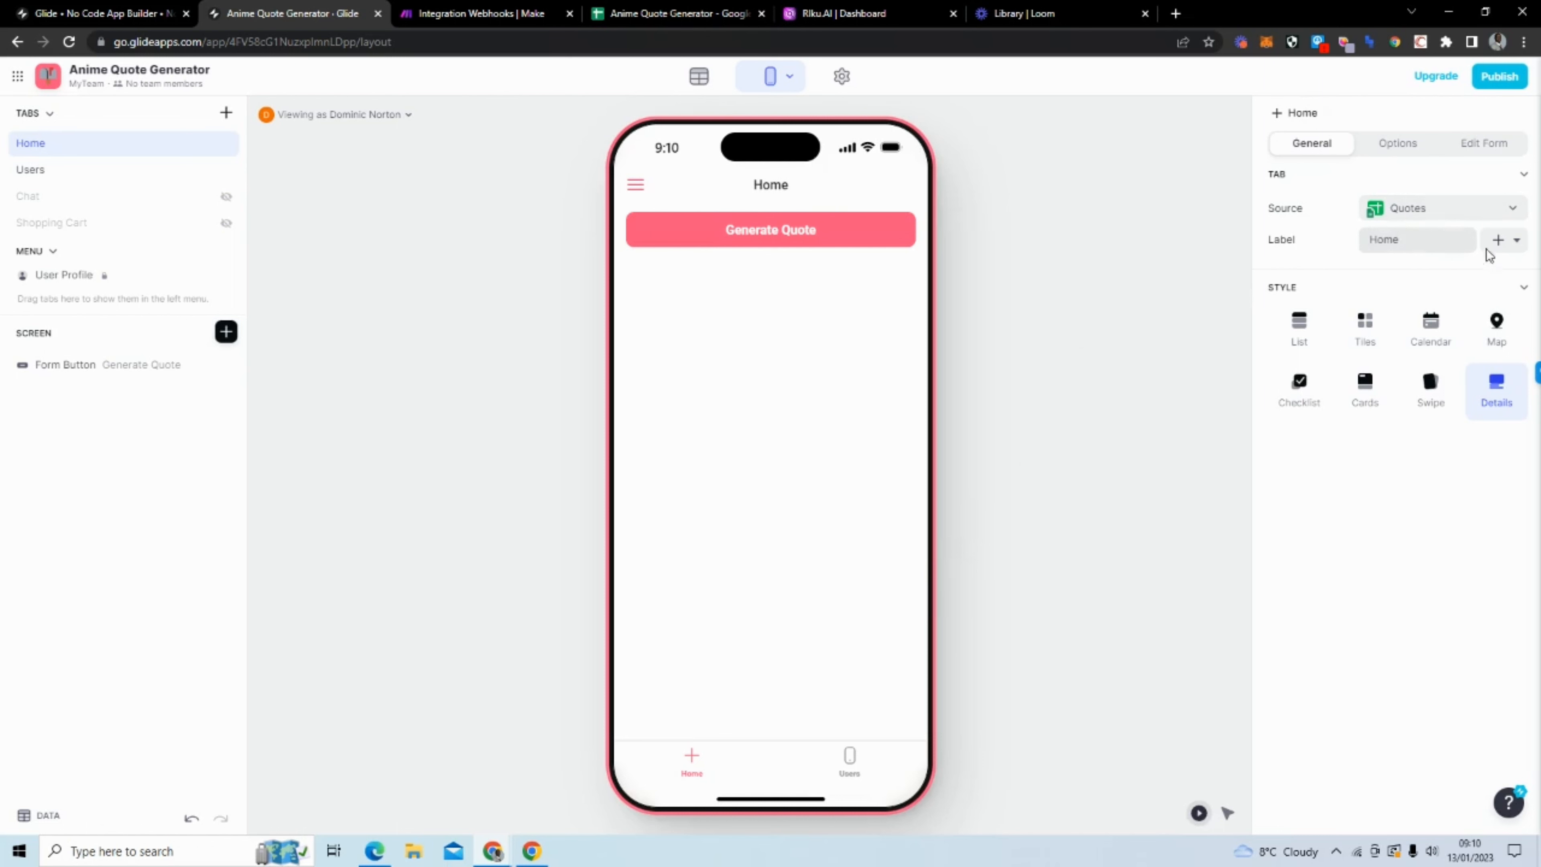
# Change the Home tab's icon to a house and hide the Users tab from the app.
pyautogui.click(1511, 242)
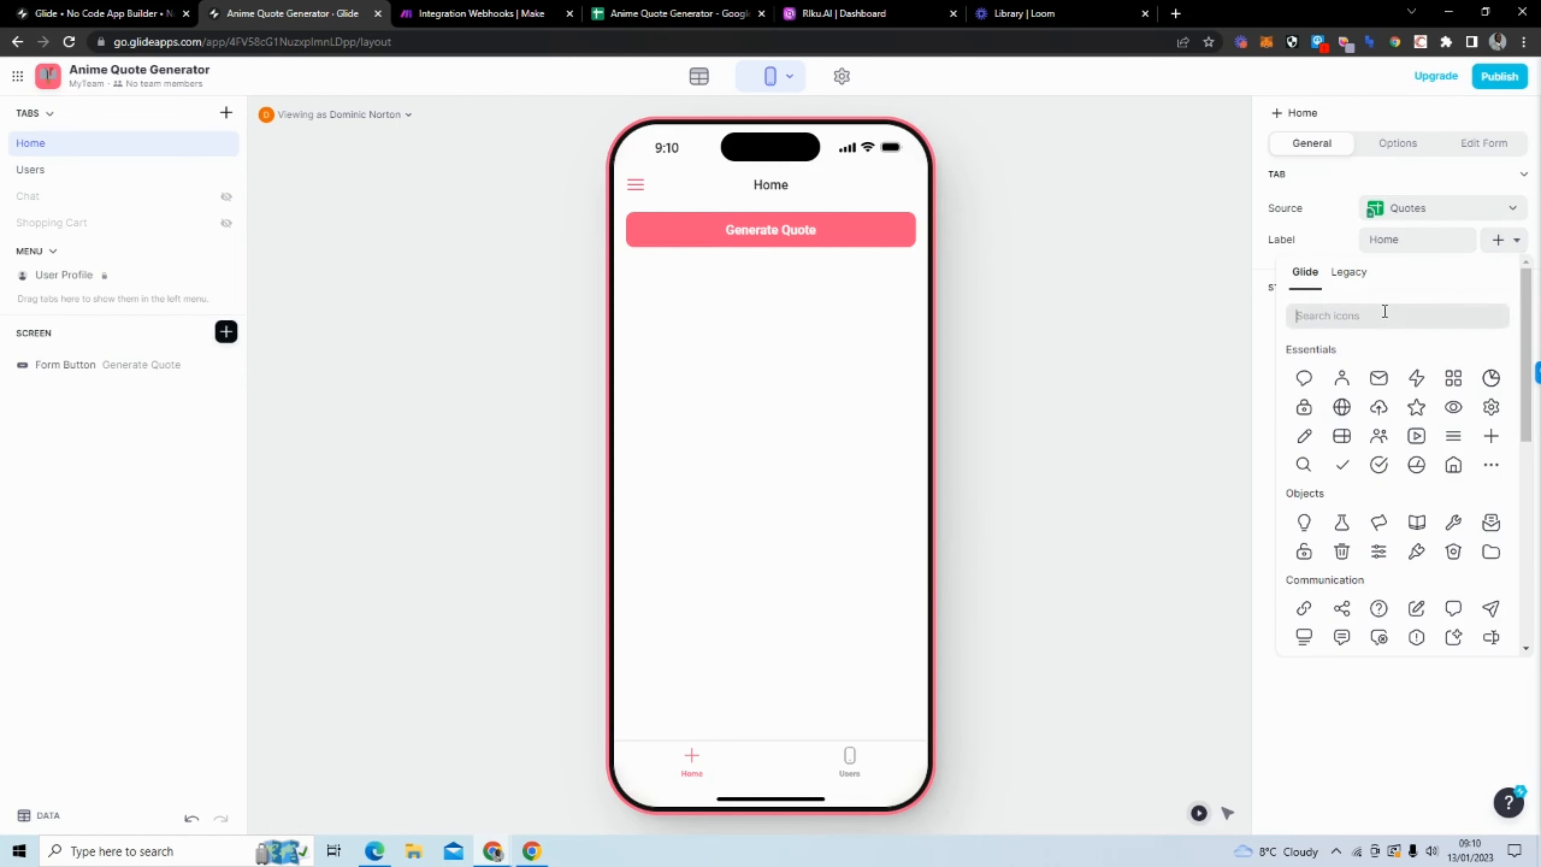
pyautogui.write('home')
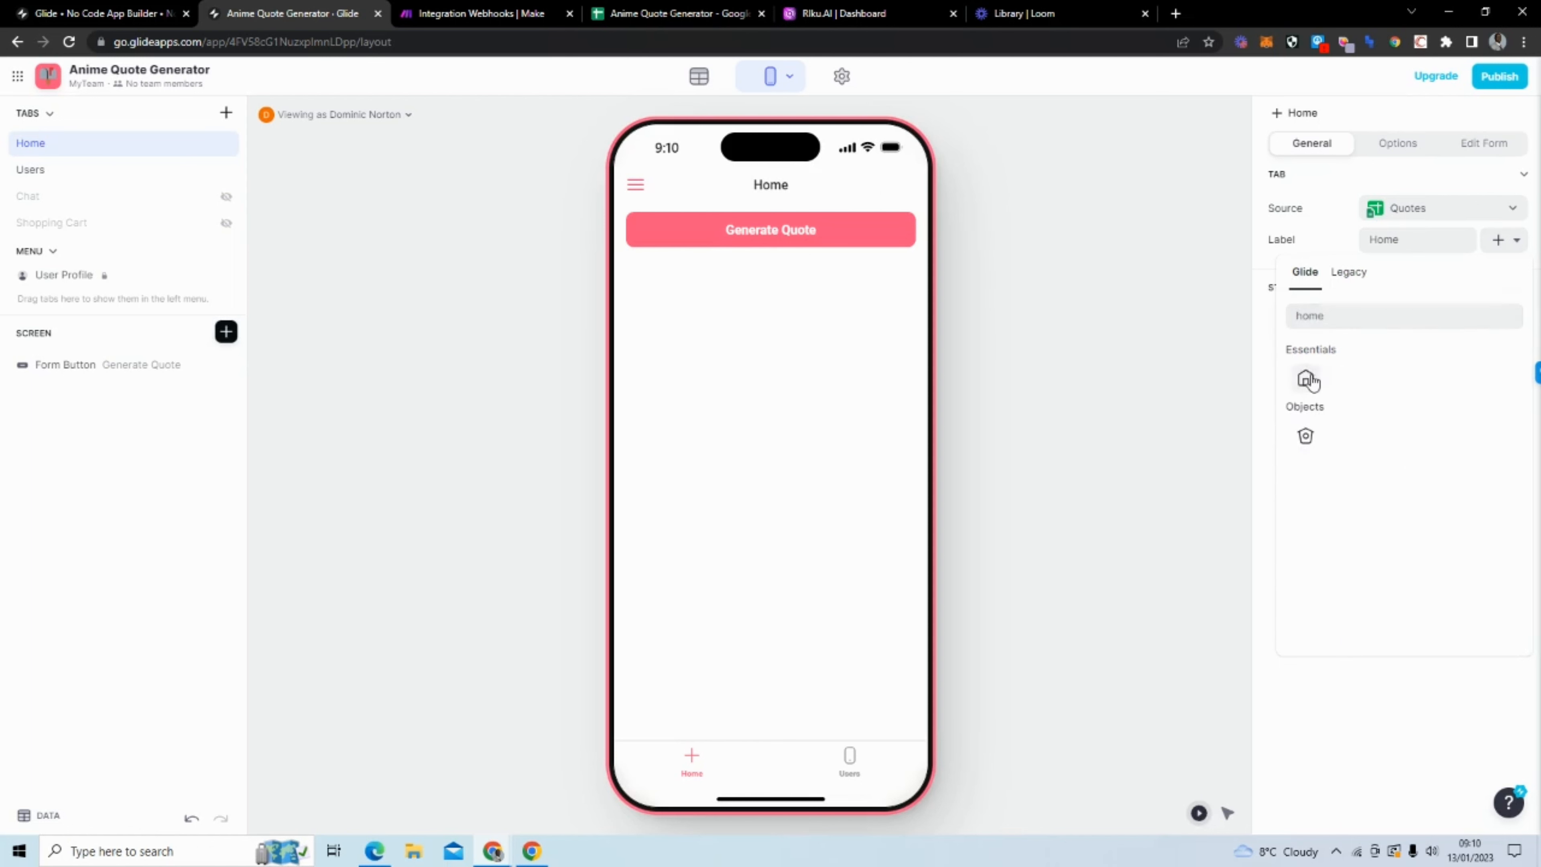
pyautogui.click(1306, 378)
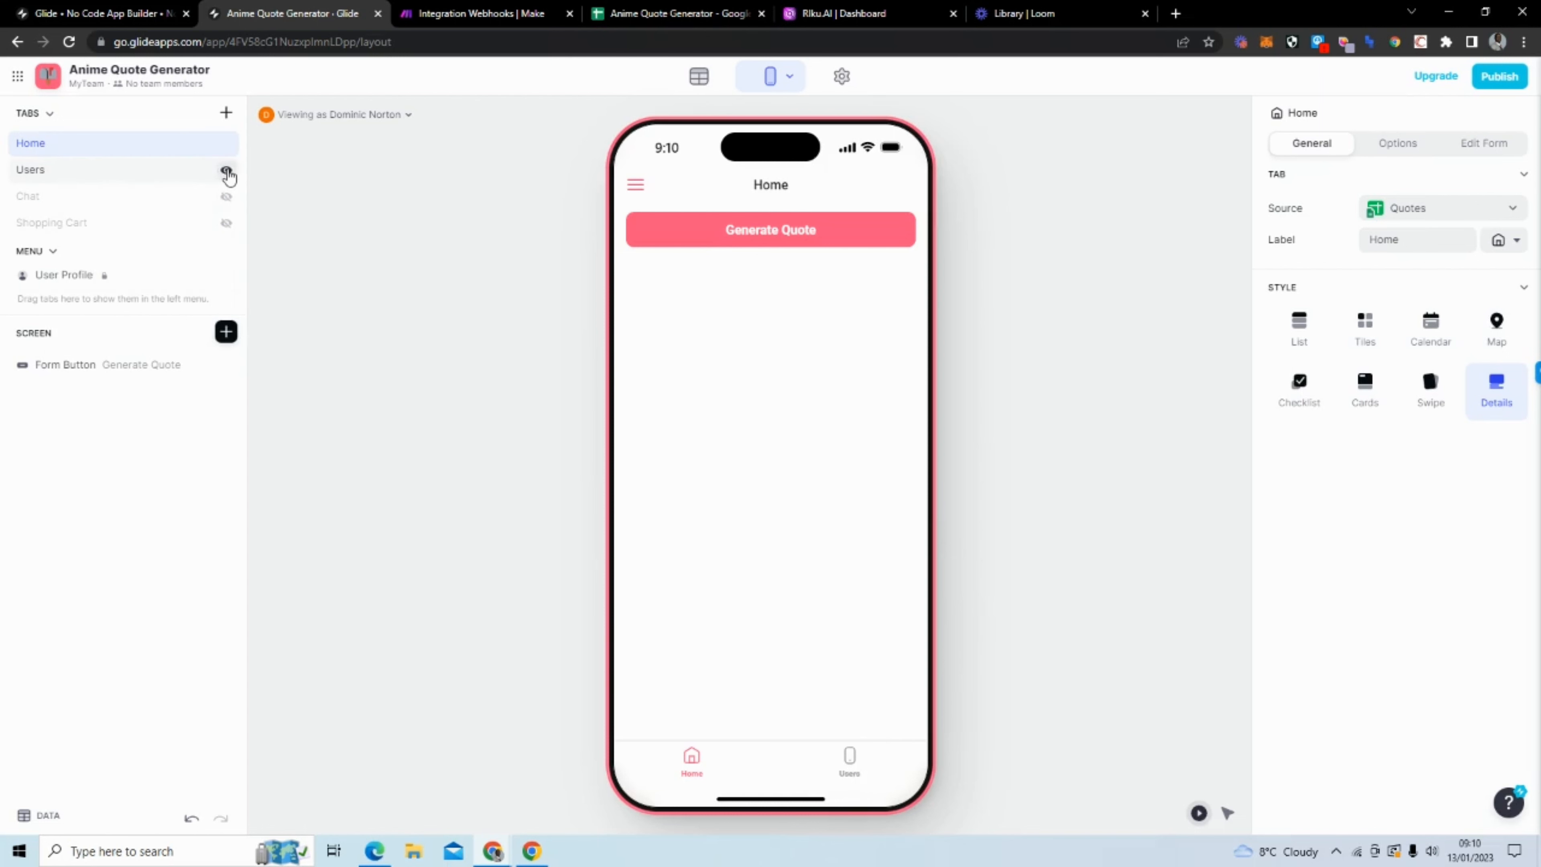
pyautogui.click(226, 171)
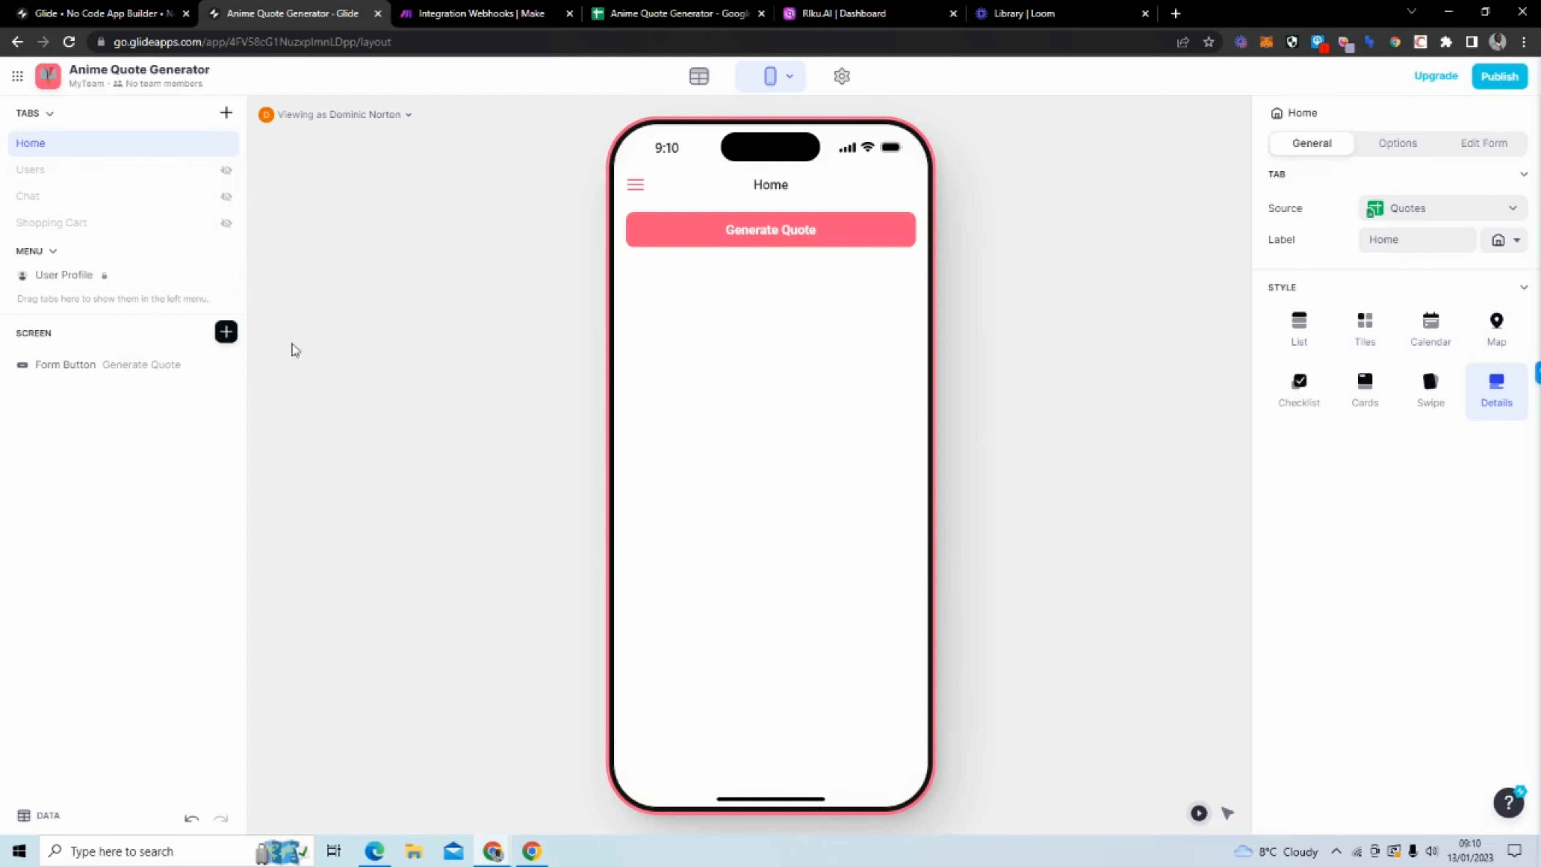
# Add an Inline List to the Home screen with Quotes as its source, and clear the list's title.
pyautogui.click(225, 334)
pyautogui.scroll(-3, 340, 435)
pyautogui.scroll(-3, 342, 441)
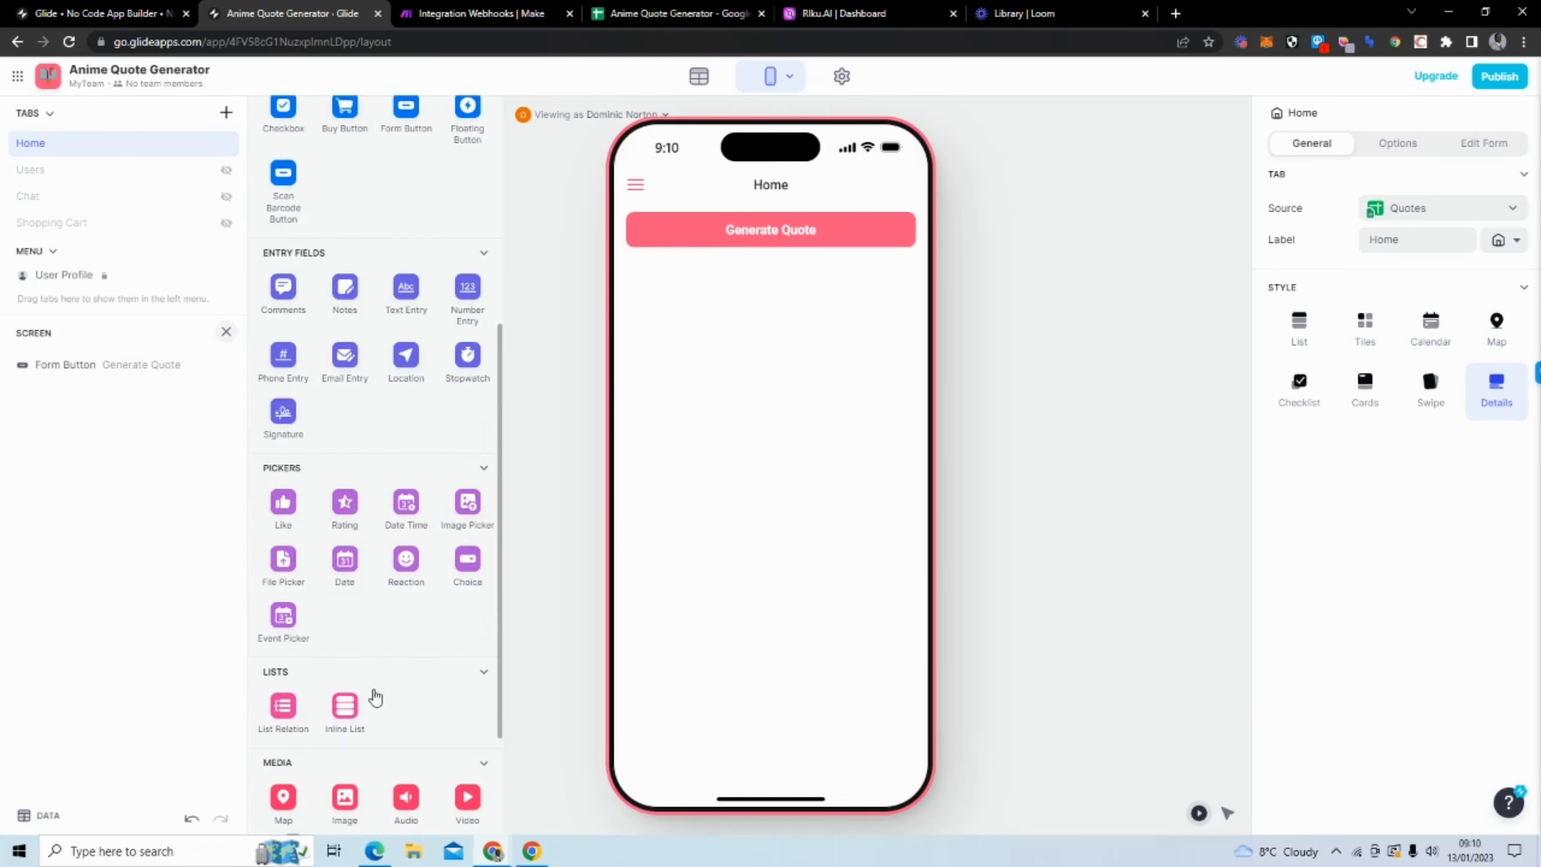
pyautogui.click(345, 709)
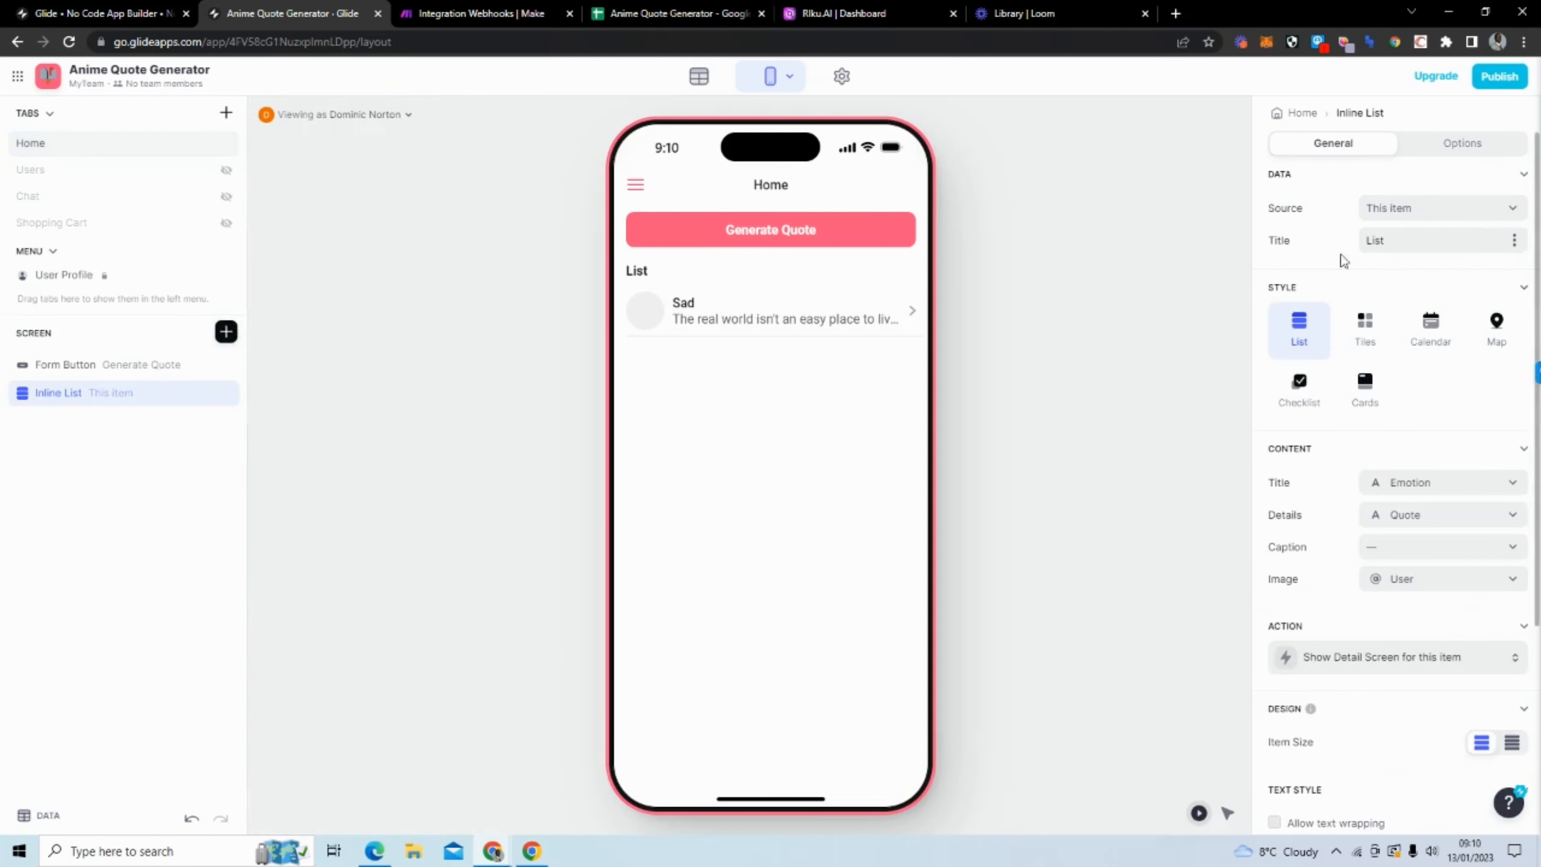
pyautogui.click(1411, 211)
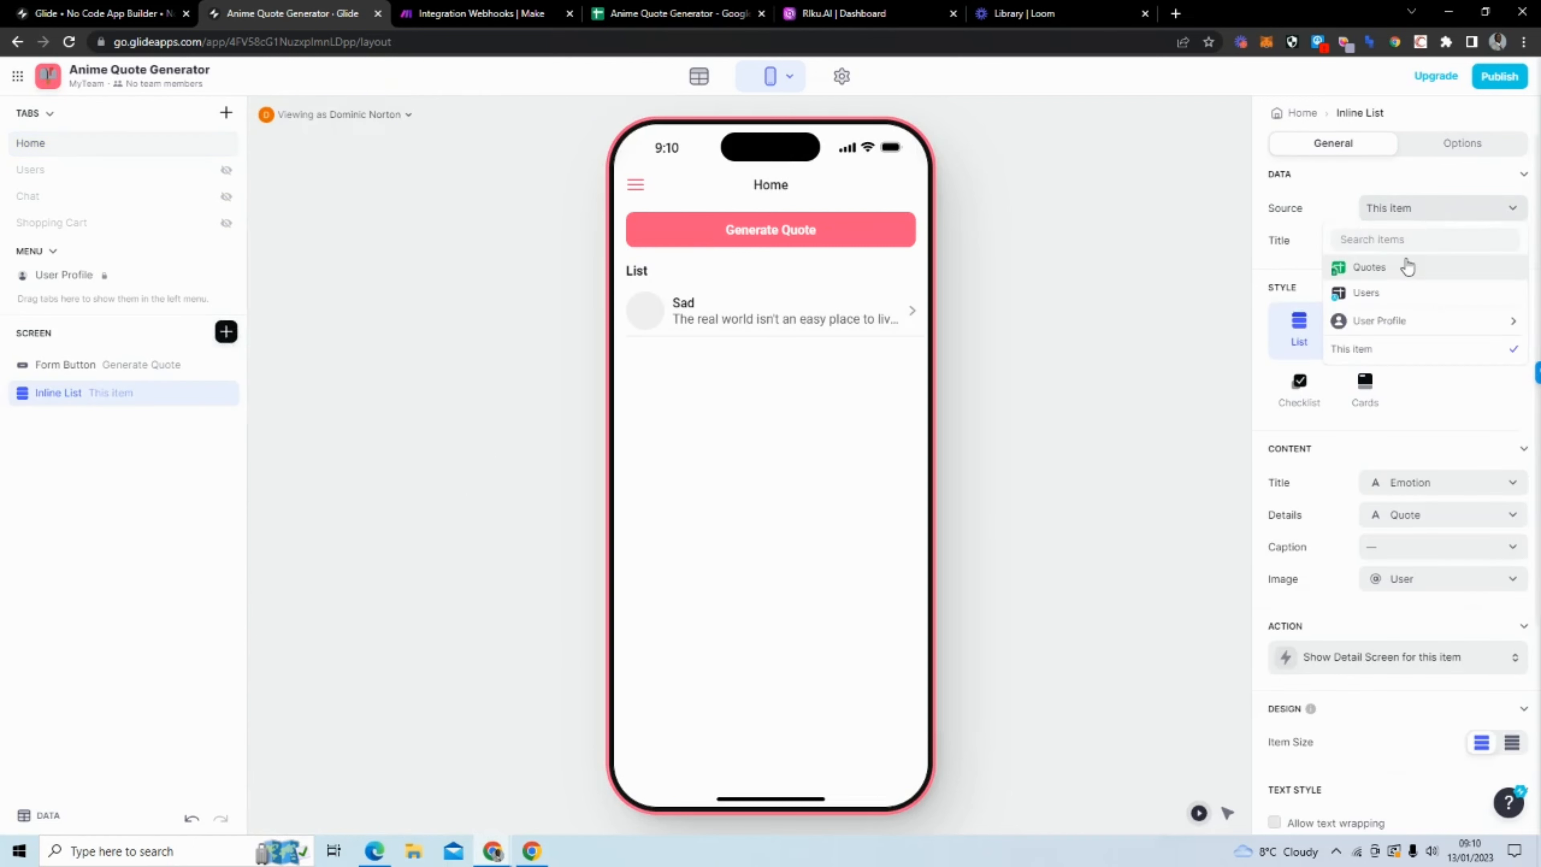
pyautogui.click(1408, 273)
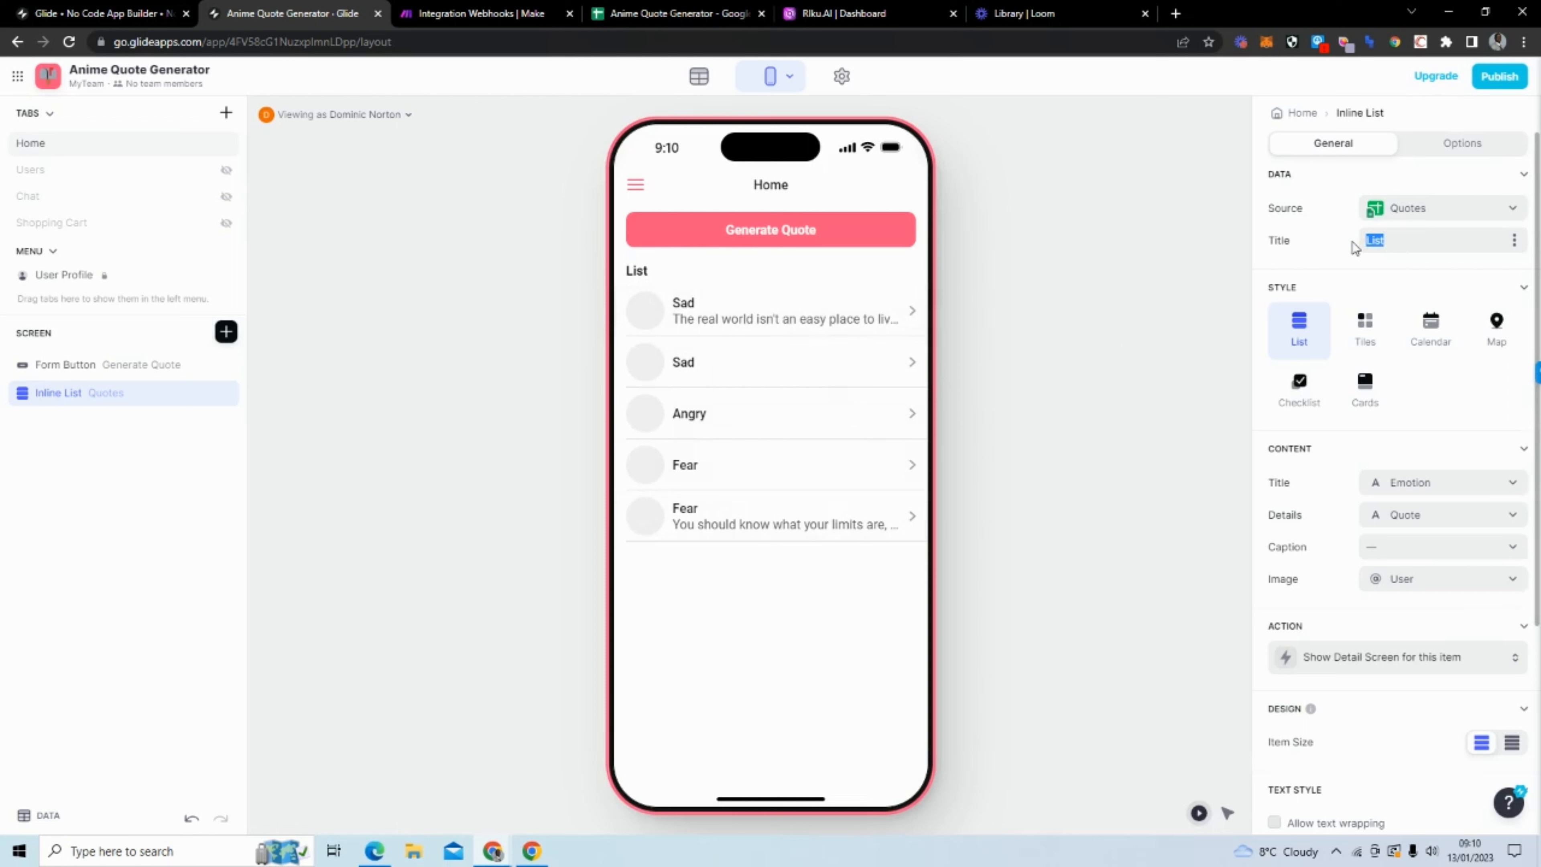
pyautogui.press('BackSpace')
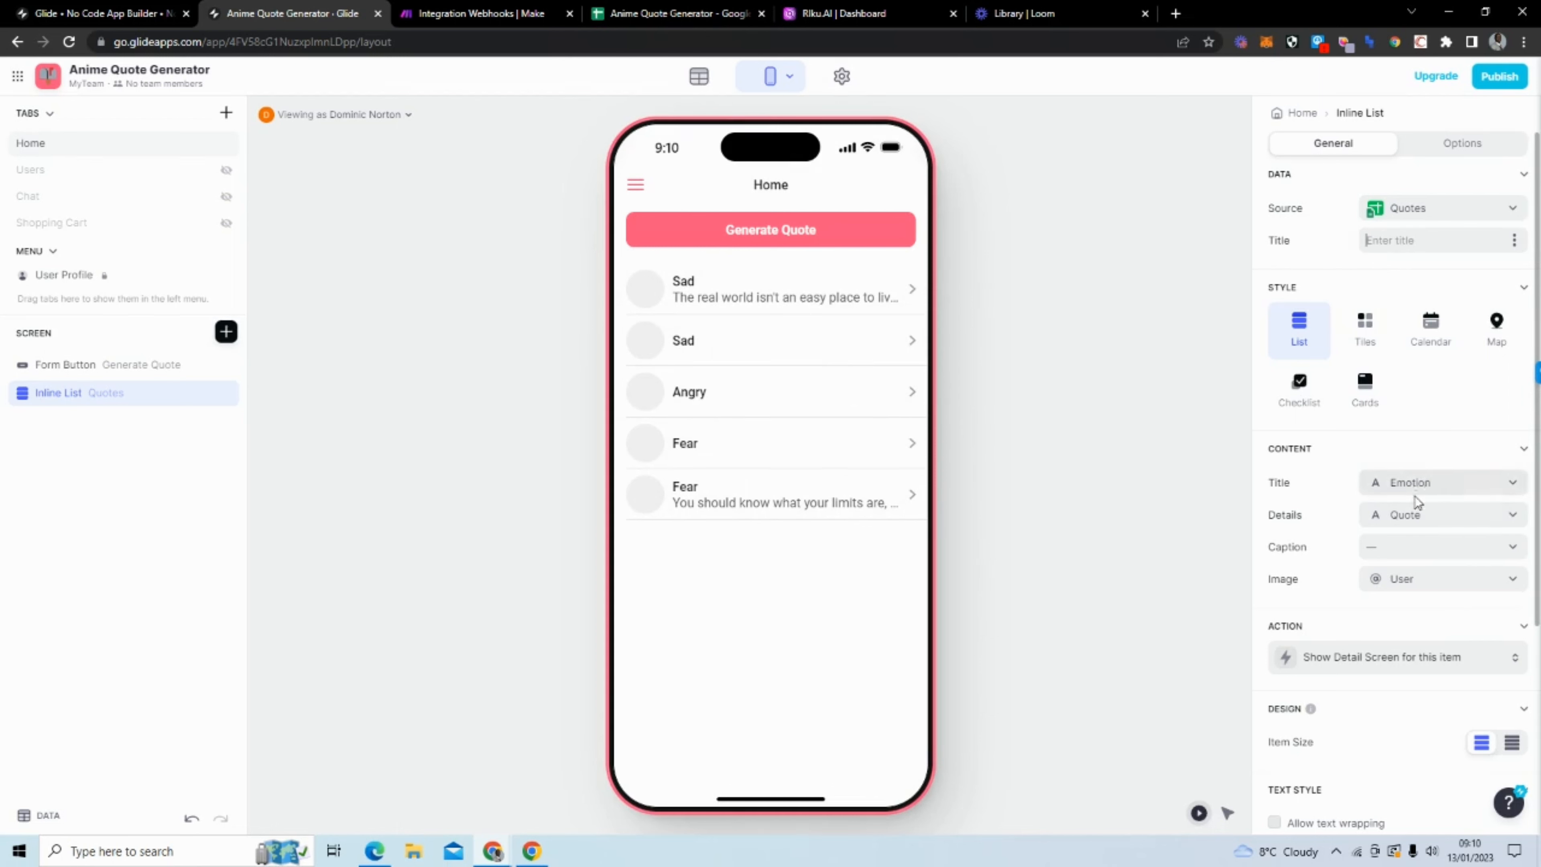
# Switch the inline list's style to Cards and leave its image content empty.
pyautogui.click(1373, 392)
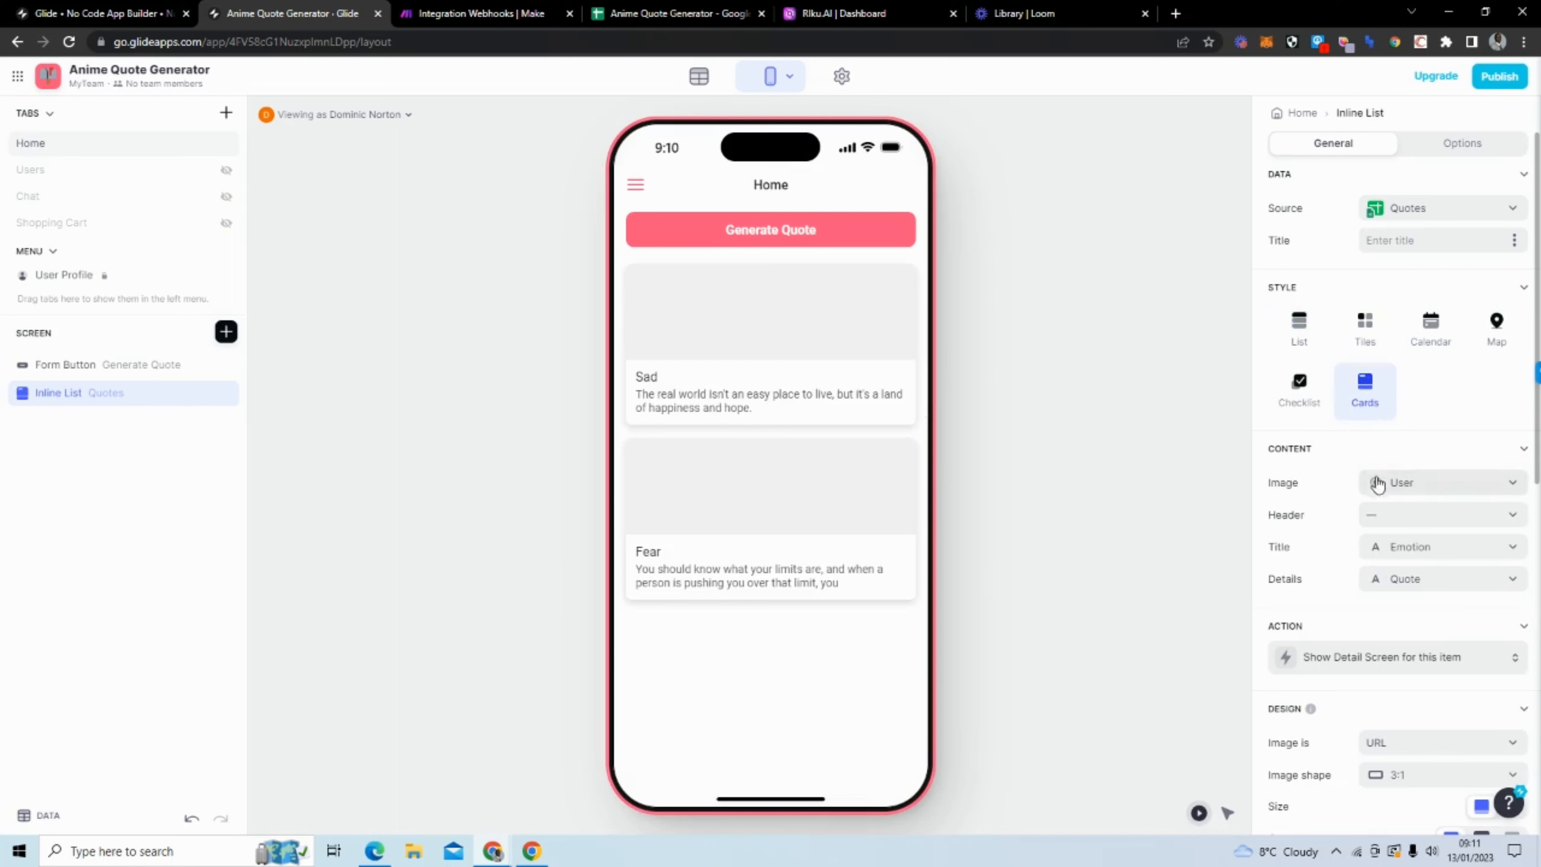
pyautogui.click(1395, 486)
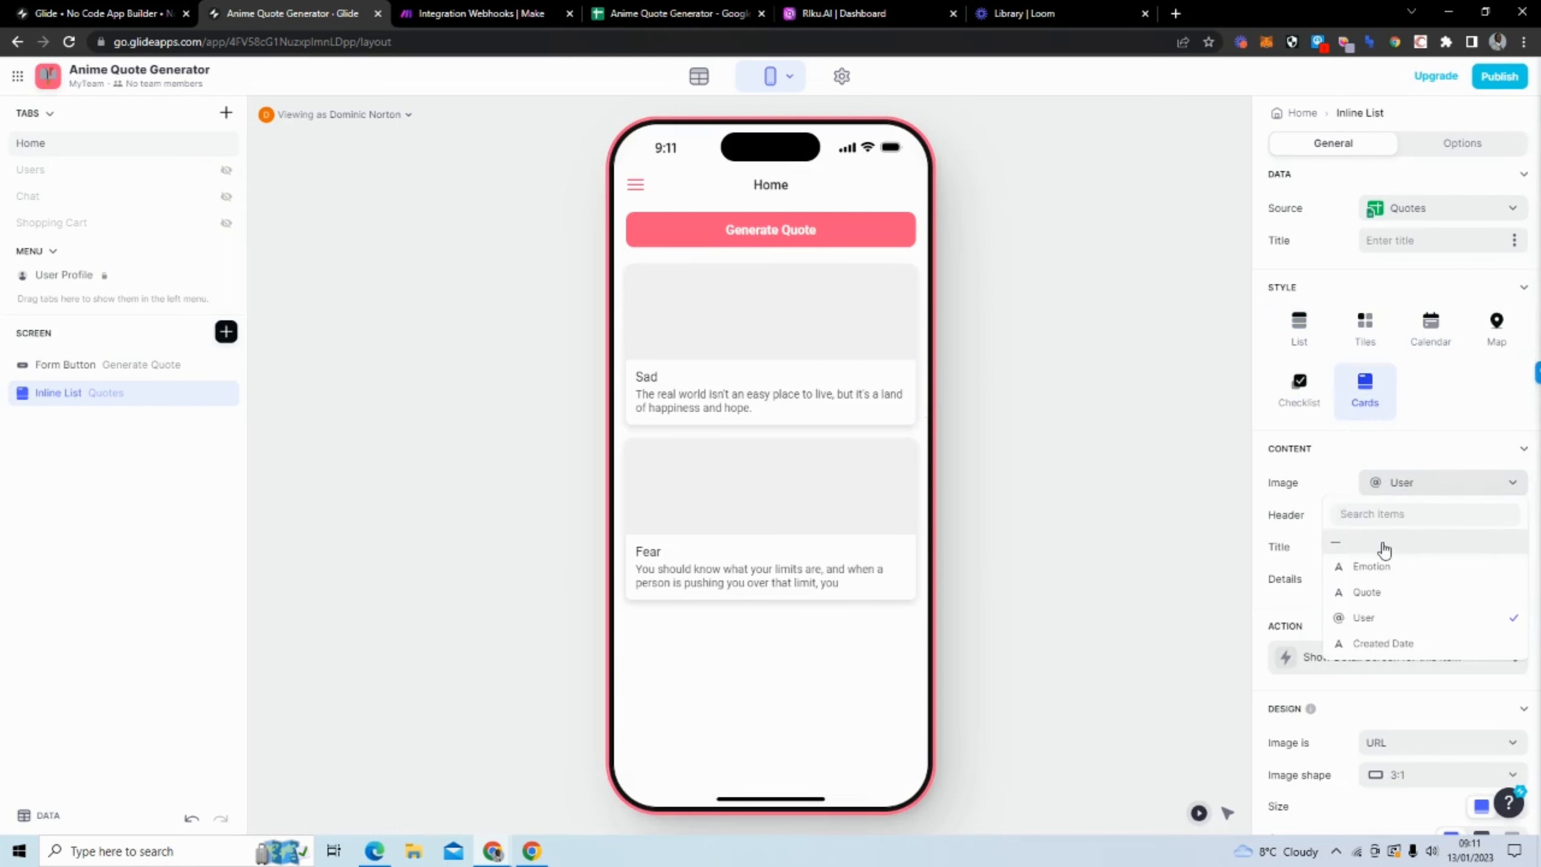
pyautogui.click(1385, 540)
# Set the inline list's item action to None and look through its design and text style settings.
pyautogui.scroll(-3, 1310, 425)
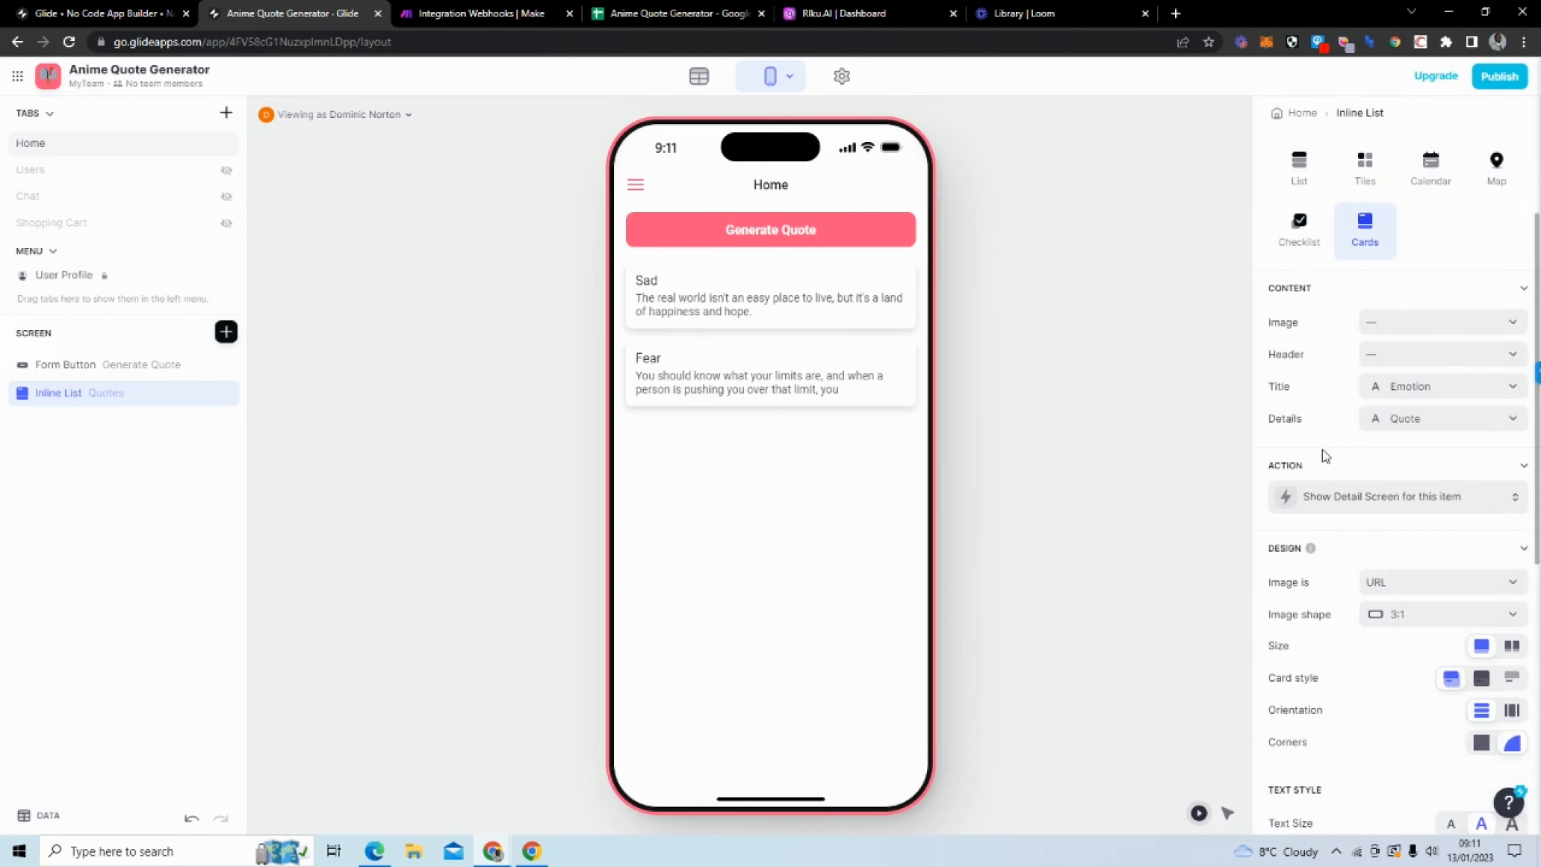
pyautogui.click(1331, 497)
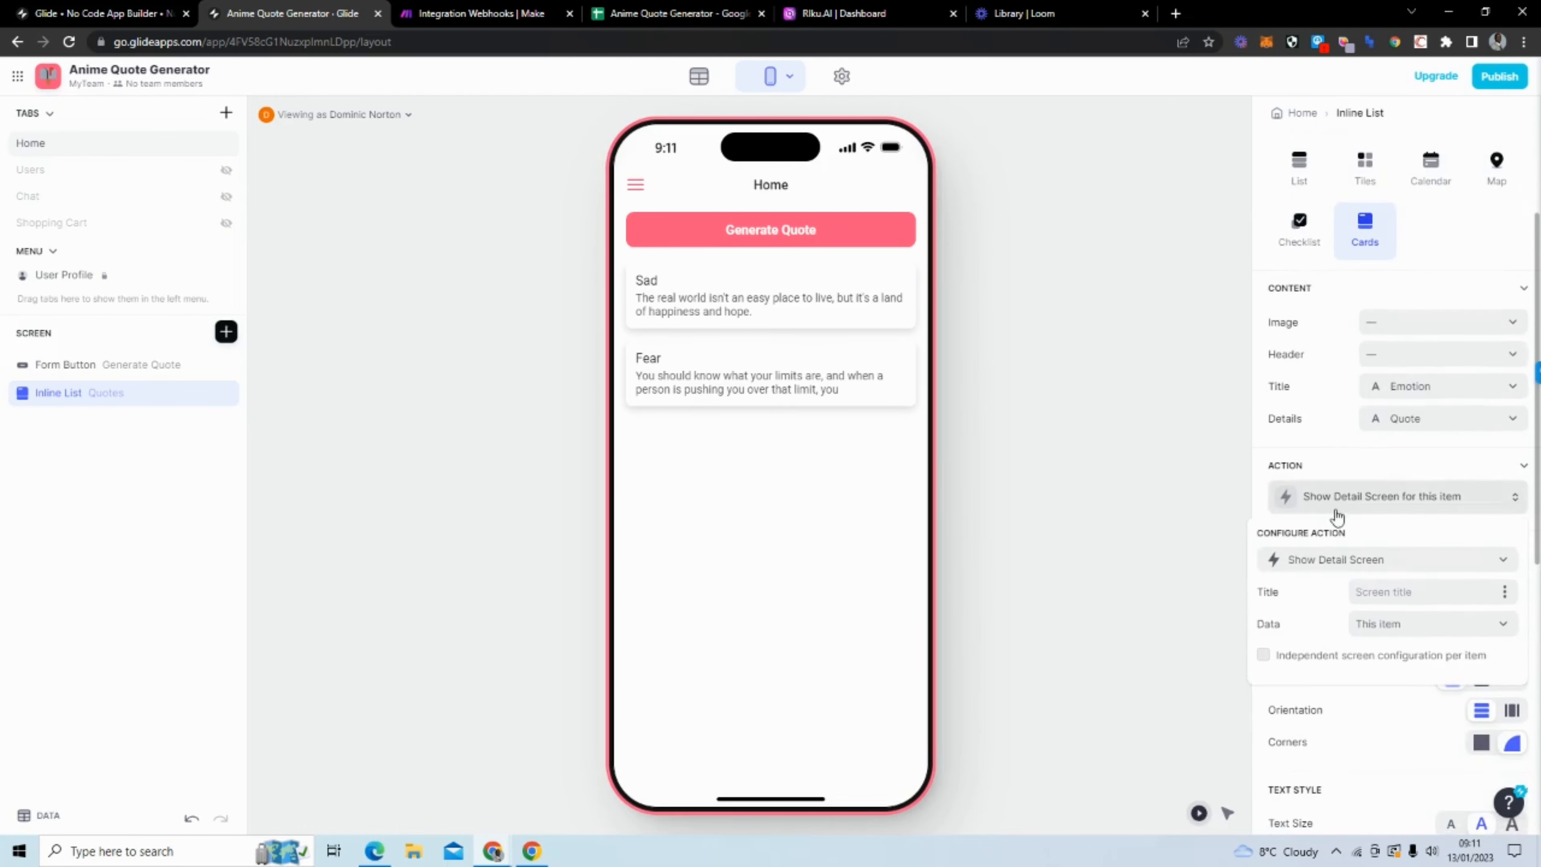
pyautogui.click(1332, 561)
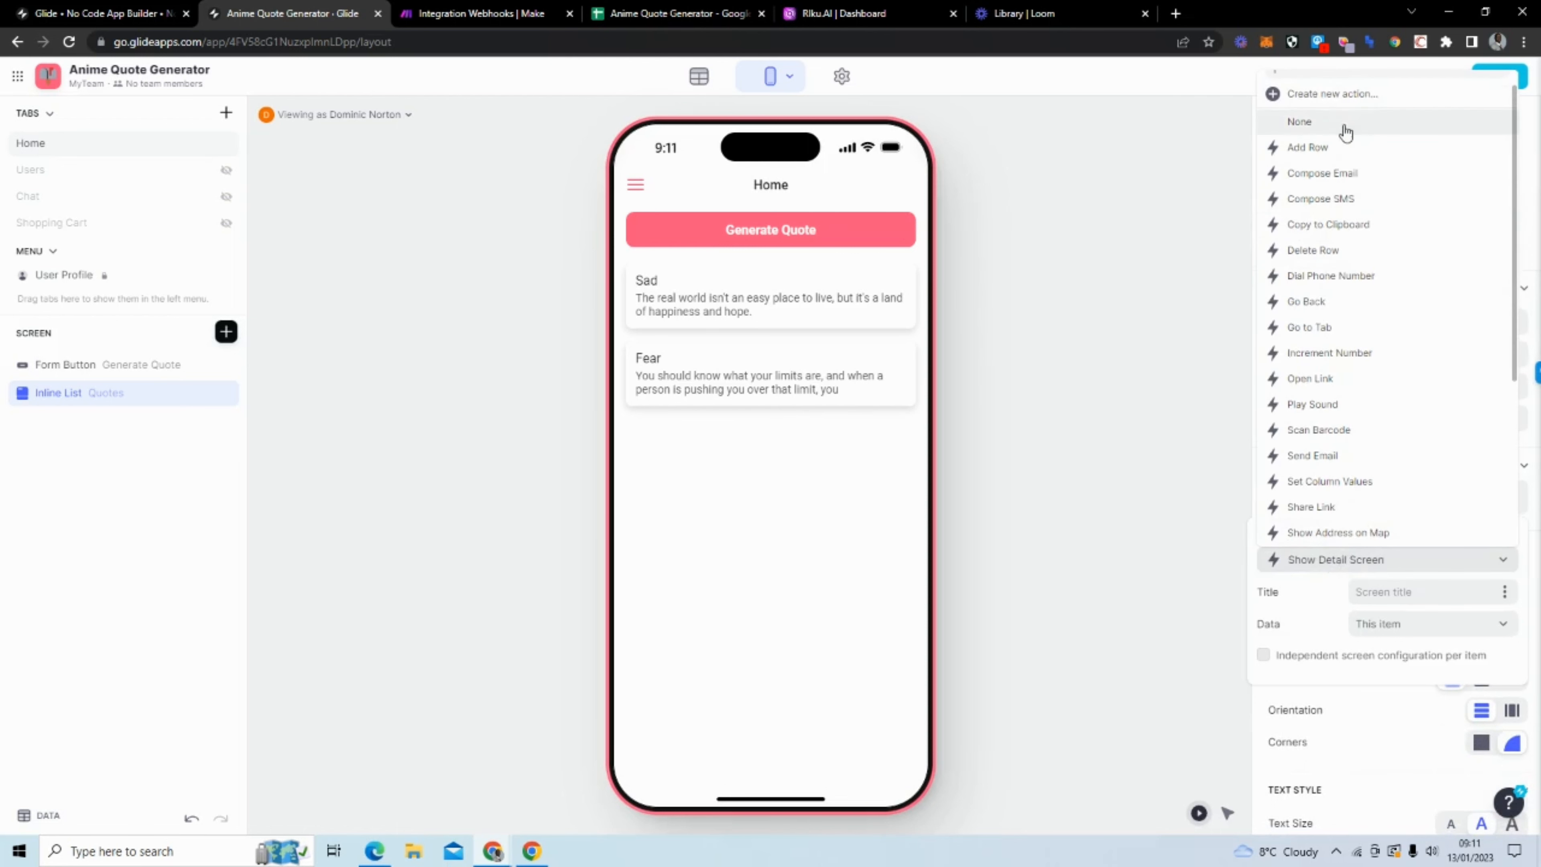
pyautogui.click(1341, 122)
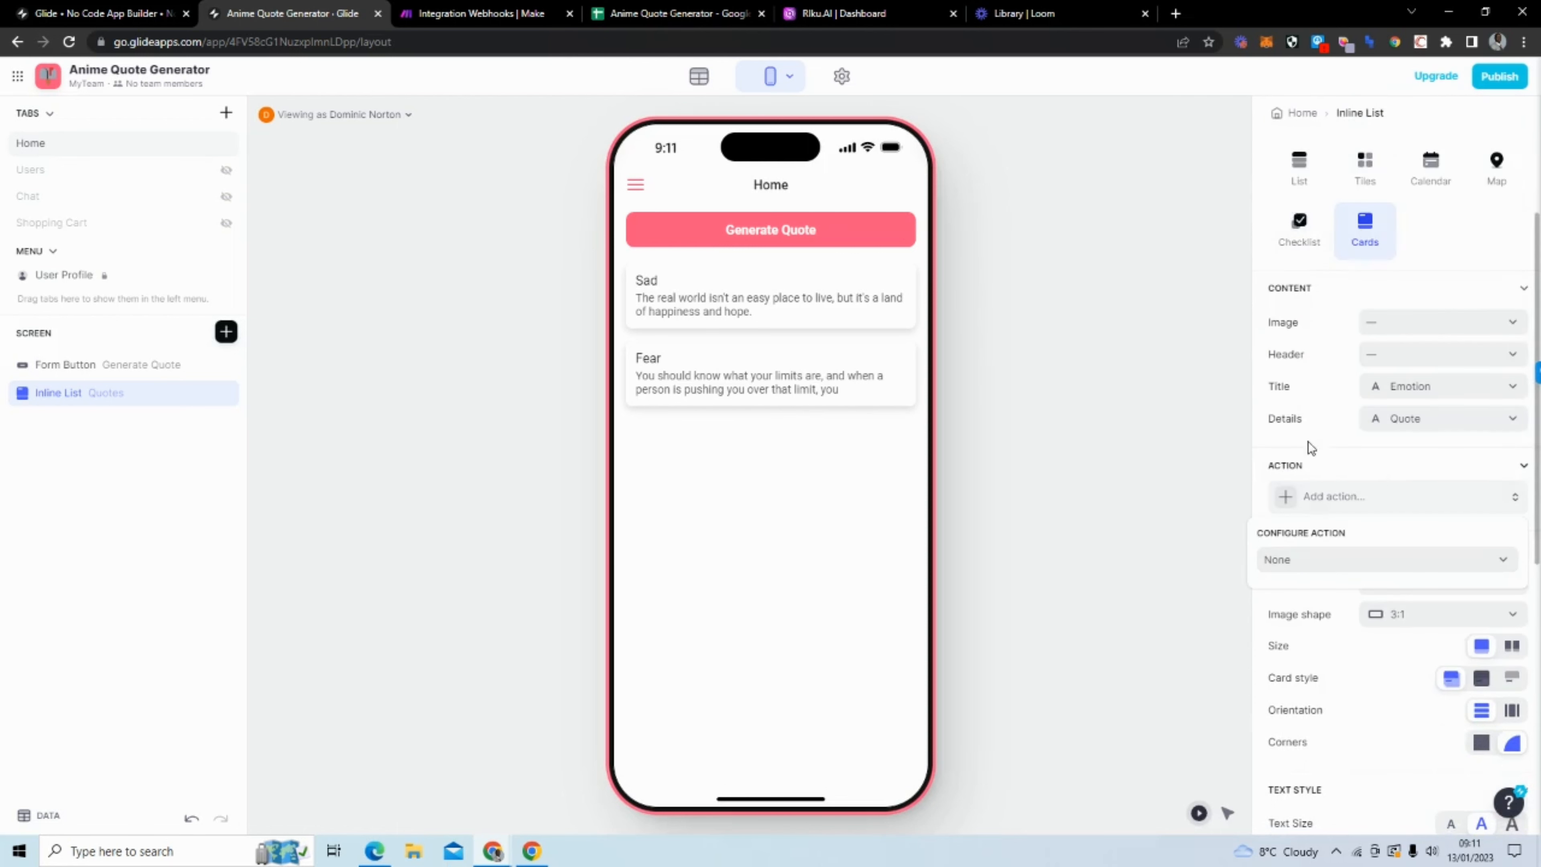
pyautogui.click(1317, 458)
pyautogui.scroll(-5, 1334, 479)
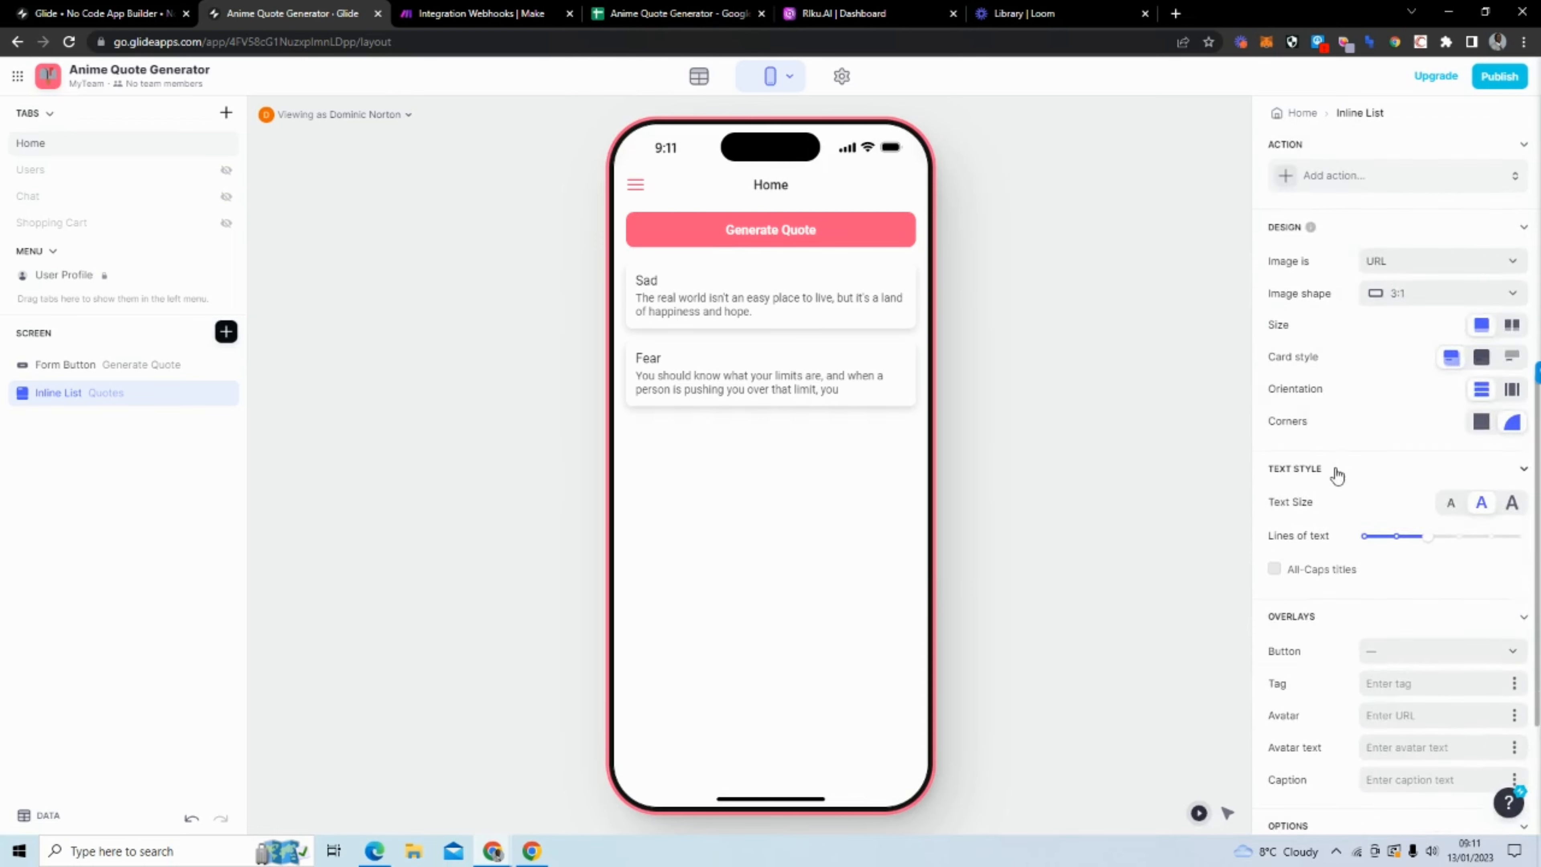
pyautogui.scroll(-3, 1337, 476)
pyautogui.scroll(8, 1336, 463)
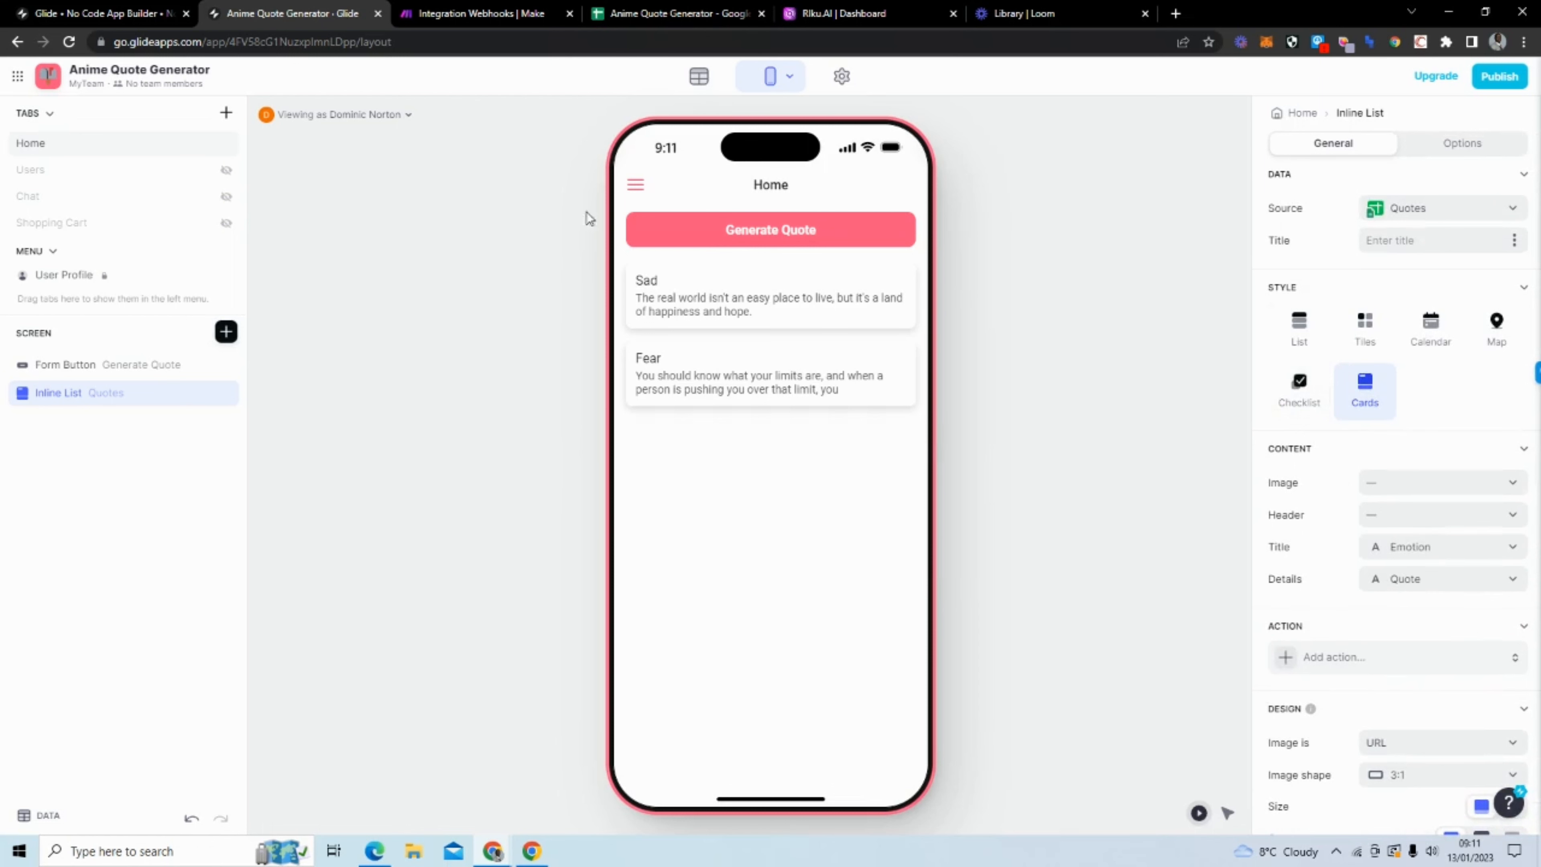
# Add a Separator between the Generate Quote button and the inline list, with Large spacing and no line divider.
pyautogui.click(225, 335)
pyautogui.click(325, 217)
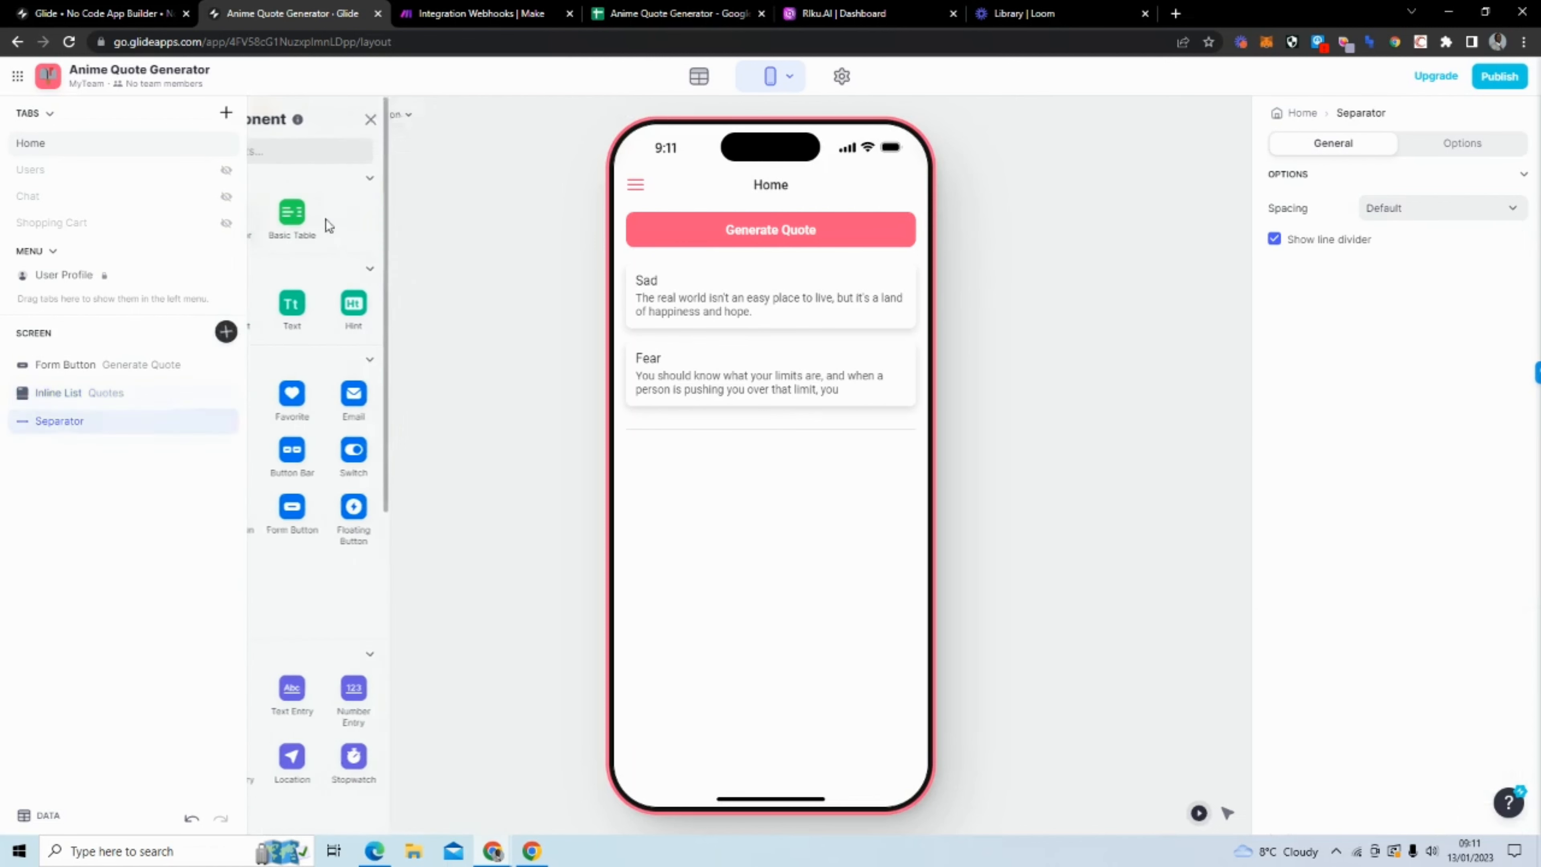
pyautogui.moveTo(71, 425); pyautogui.dragTo(80, 397)
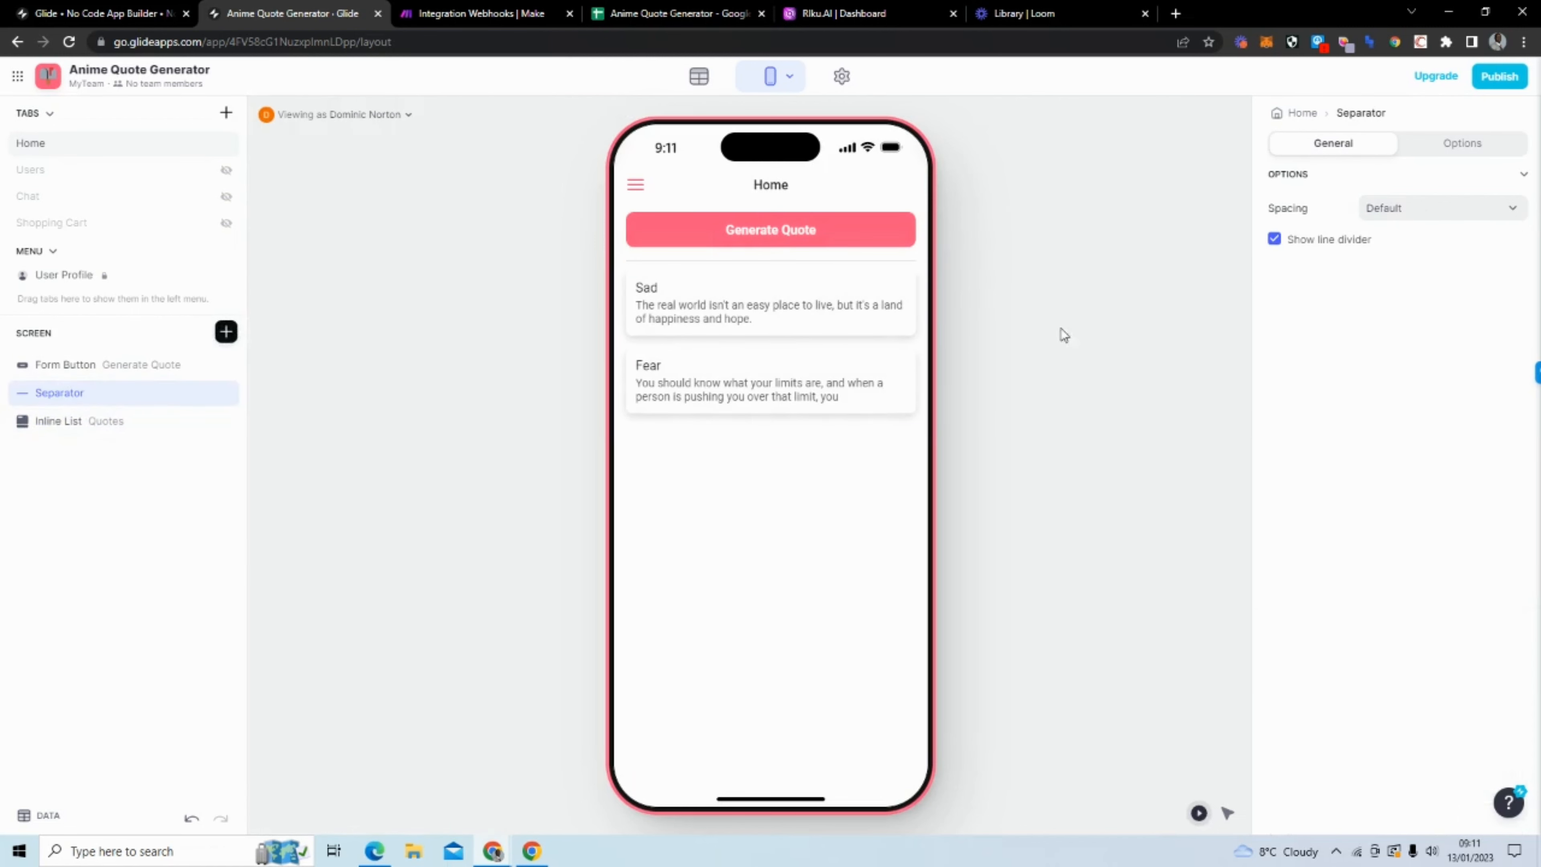
pyautogui.click(1469, 205)
pyautogui.click(1379, 341)
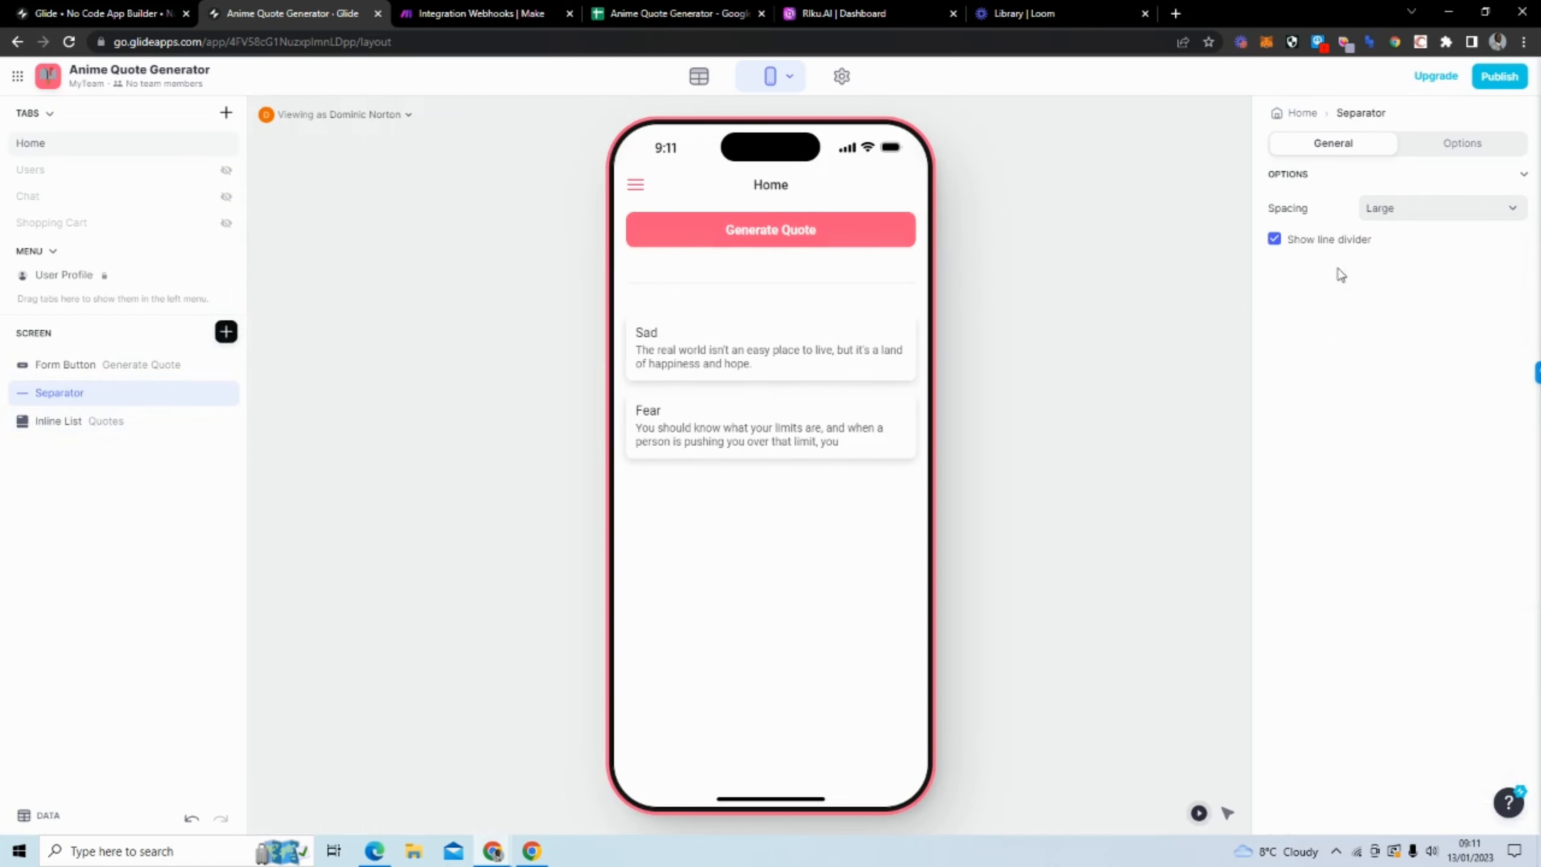
pyautogui.click(1322, 242)
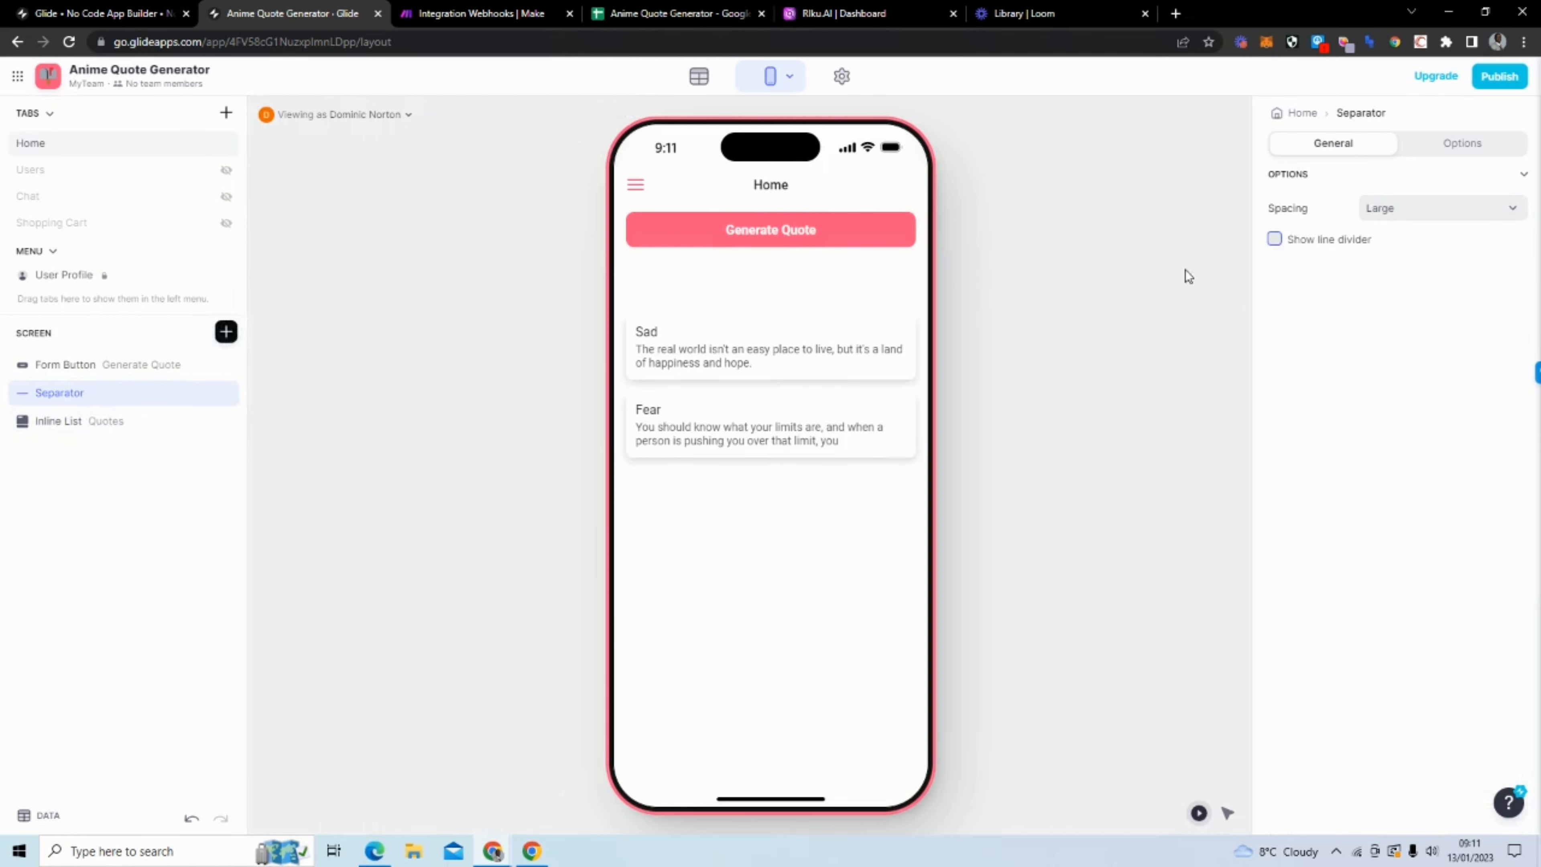
# Review the quote form, the Make scenario and the Quotes sheet, and return to the Glide Home screen with the form cancelled.
pyautogui.click(687, 240)
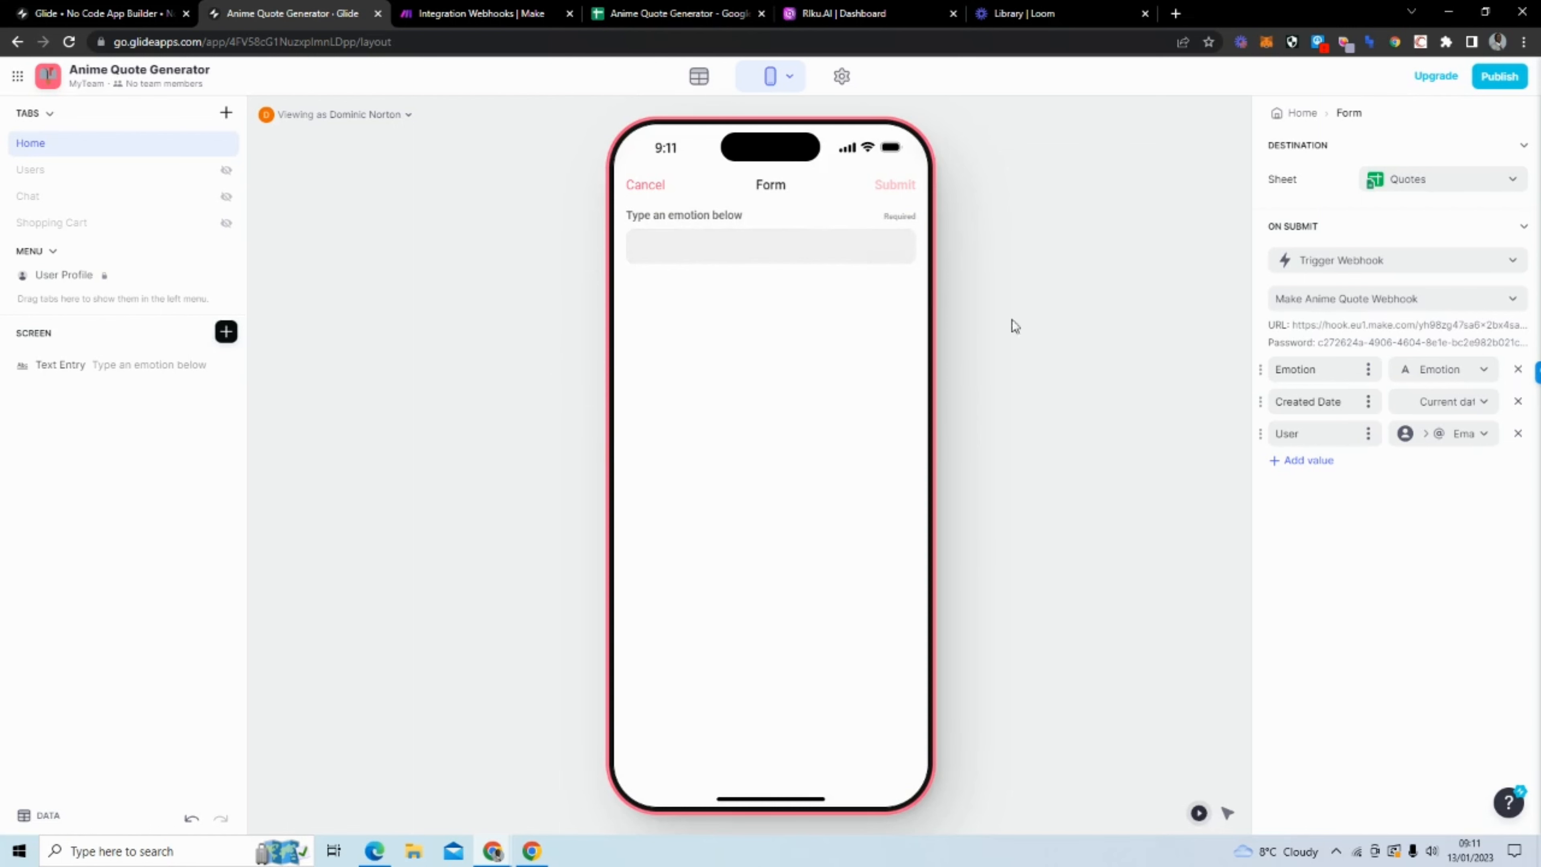
pyautogui.click(432, 15)
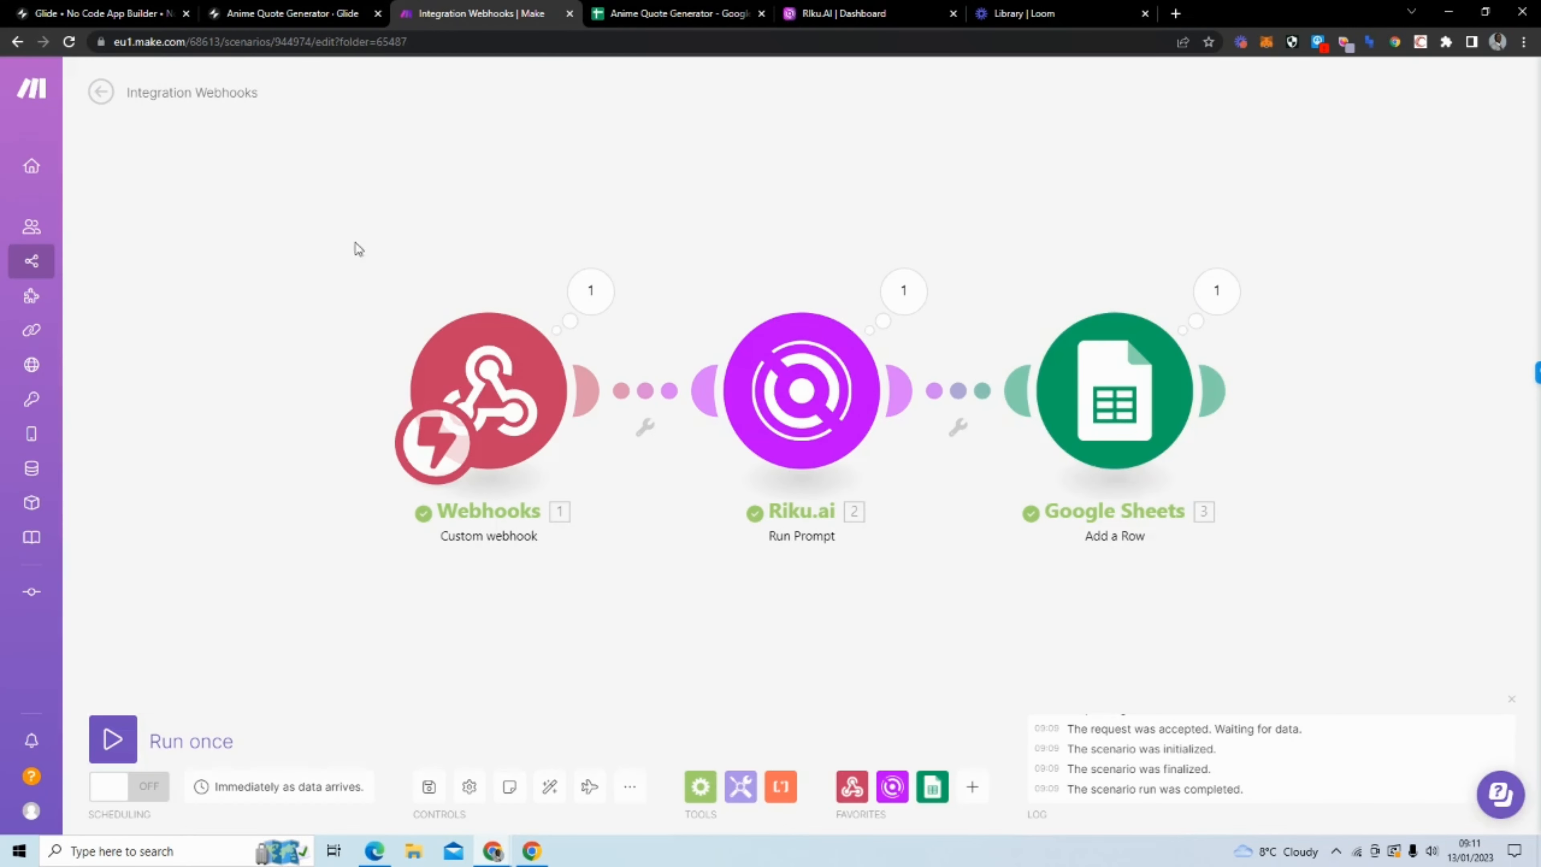
pyautogui.click(699, 15)
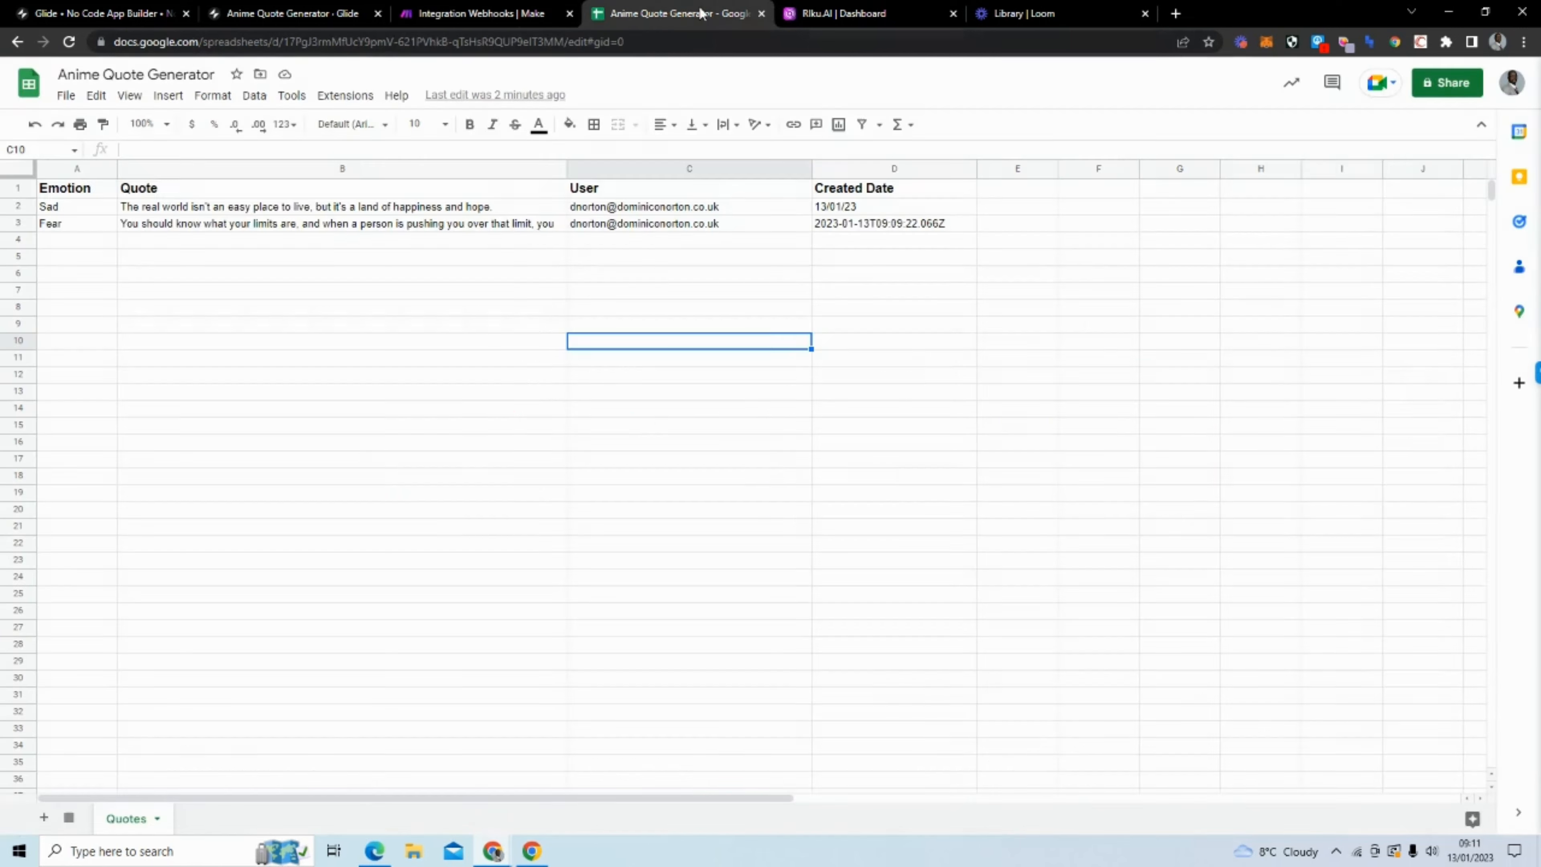
pyautogui.click(281, 10)
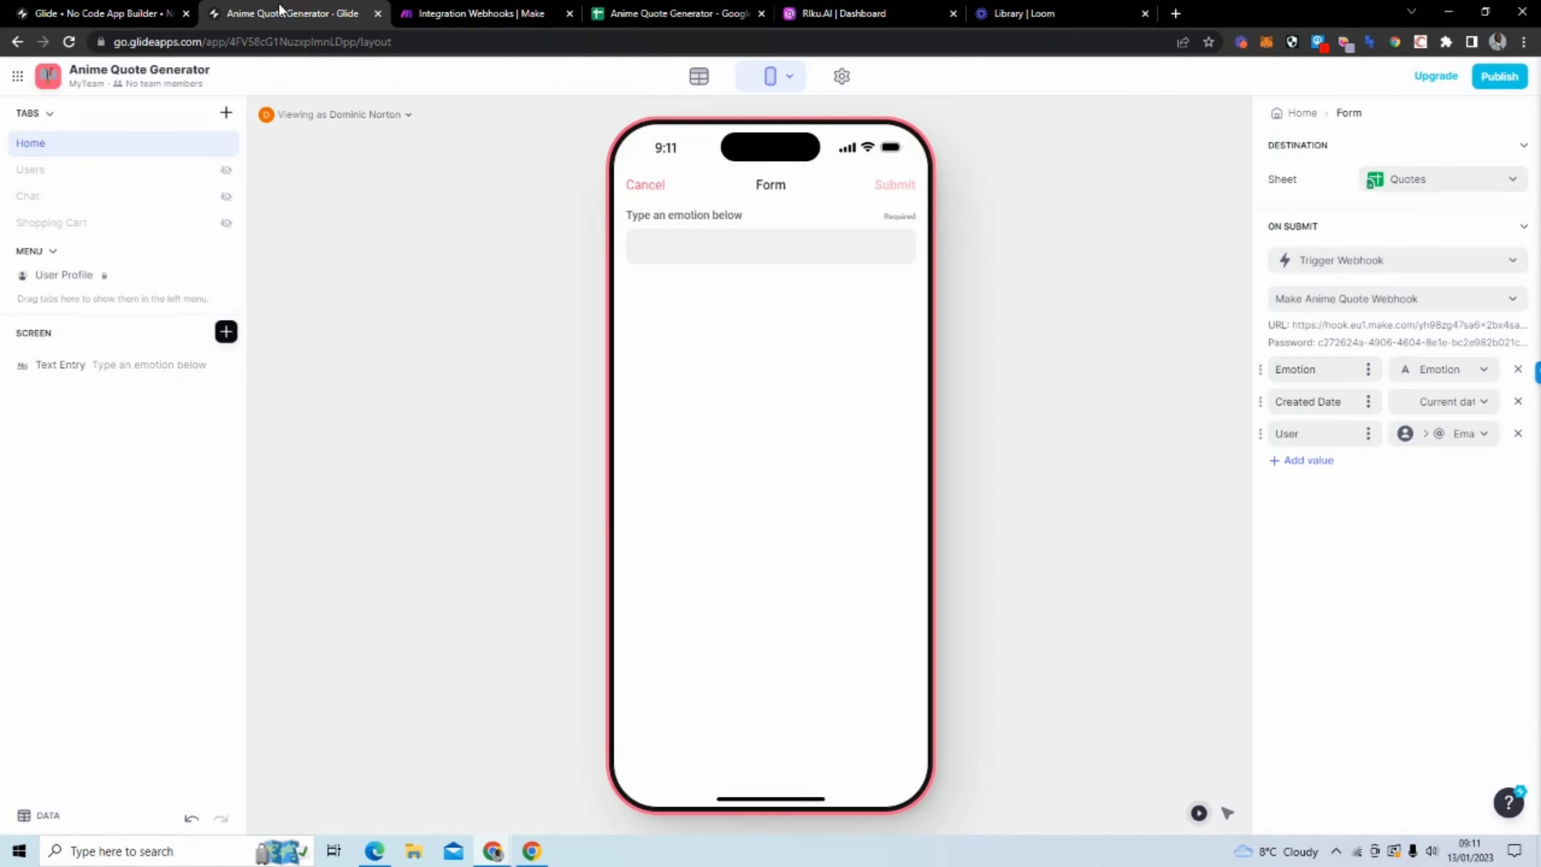
pyautogui.click(647, 186)
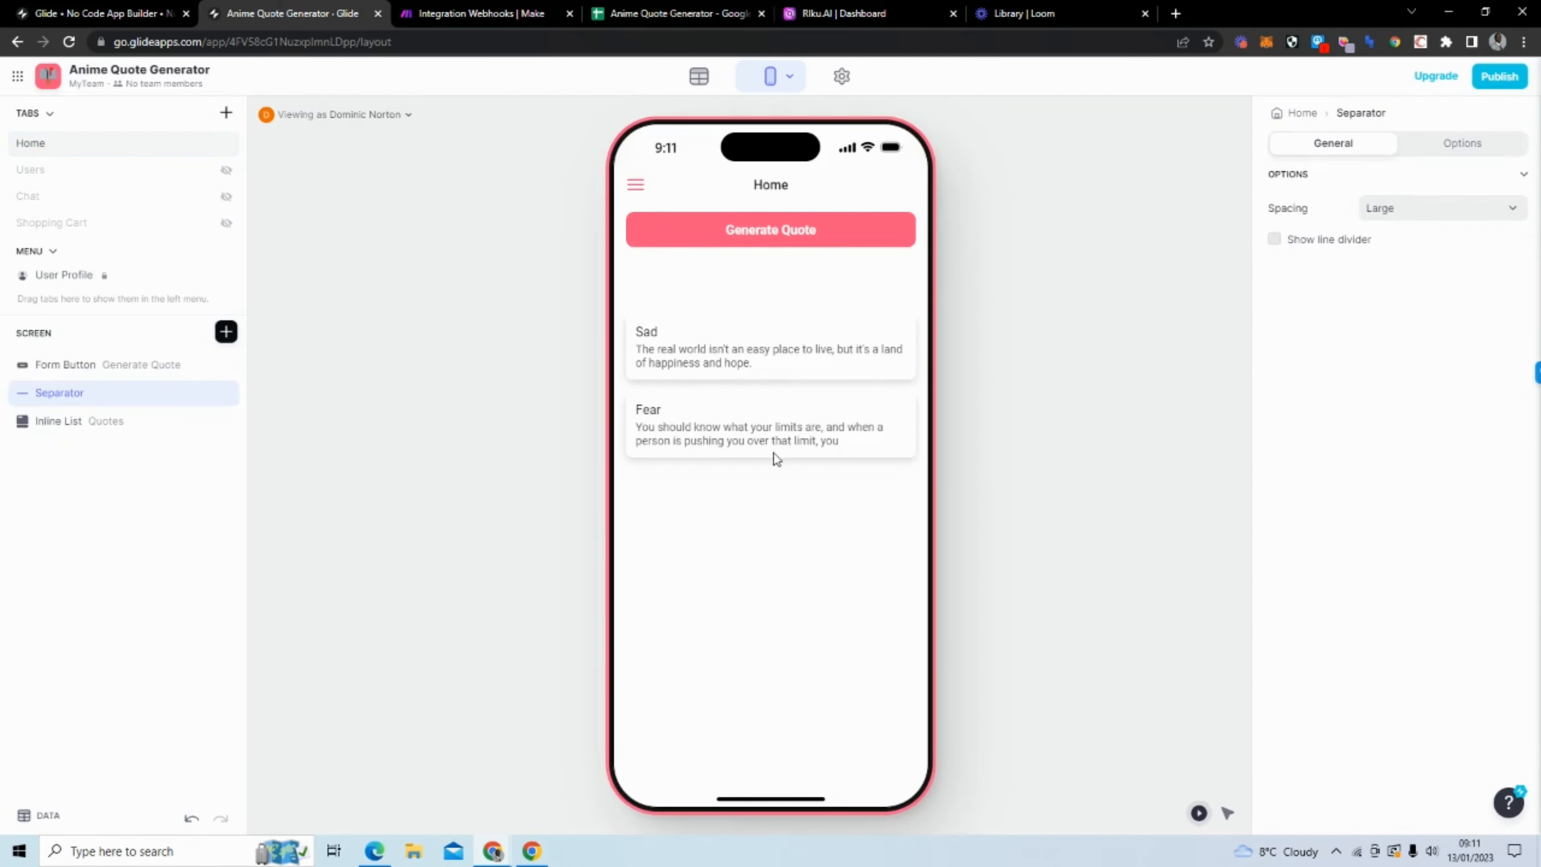
pyautogui.click(87, 421)
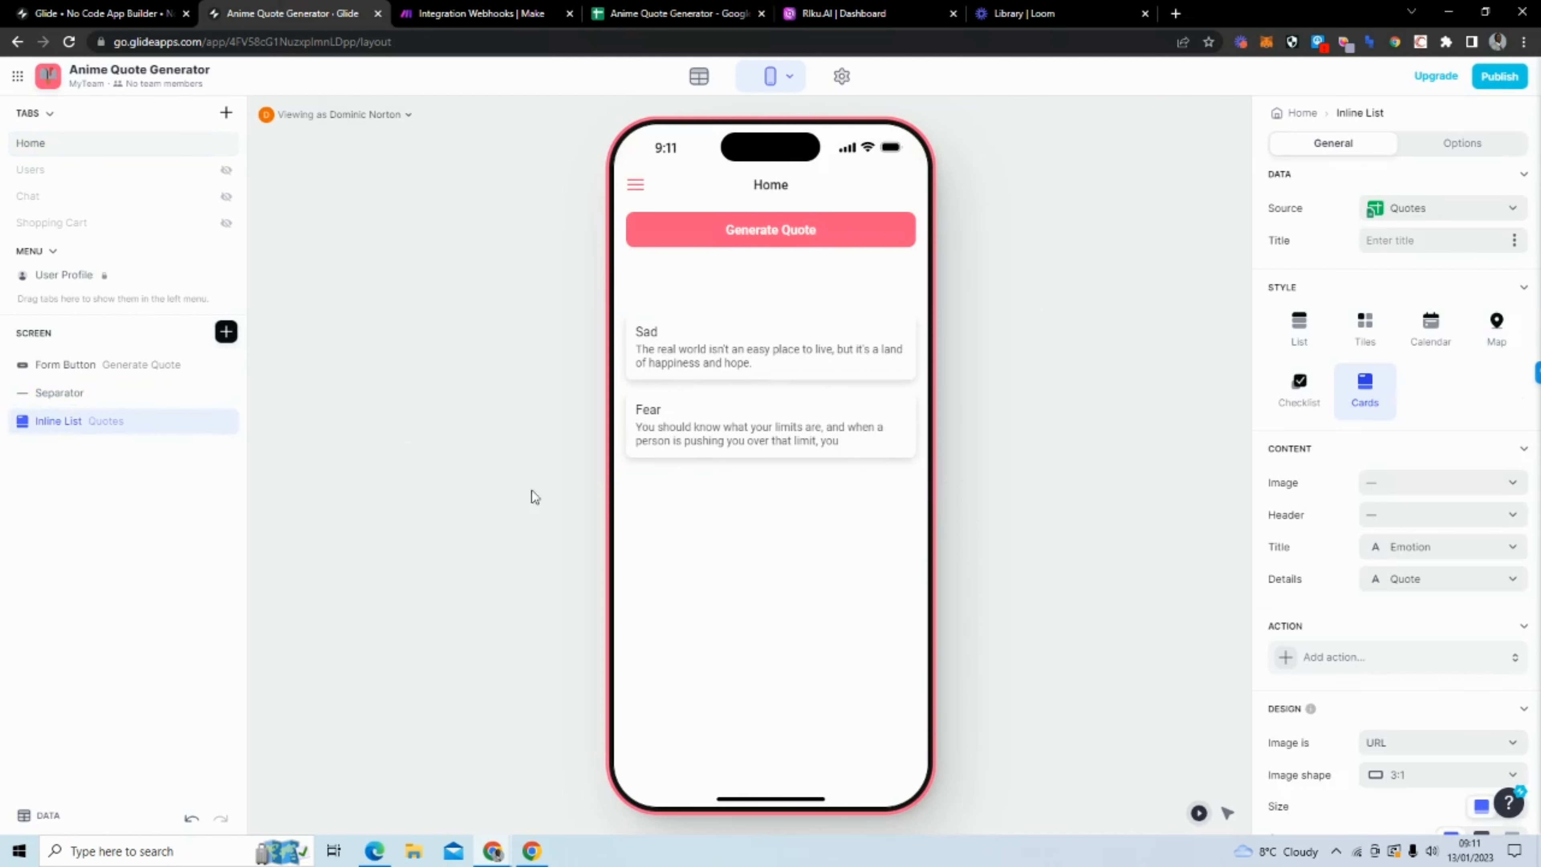
pyautogui.click(1477, 141)
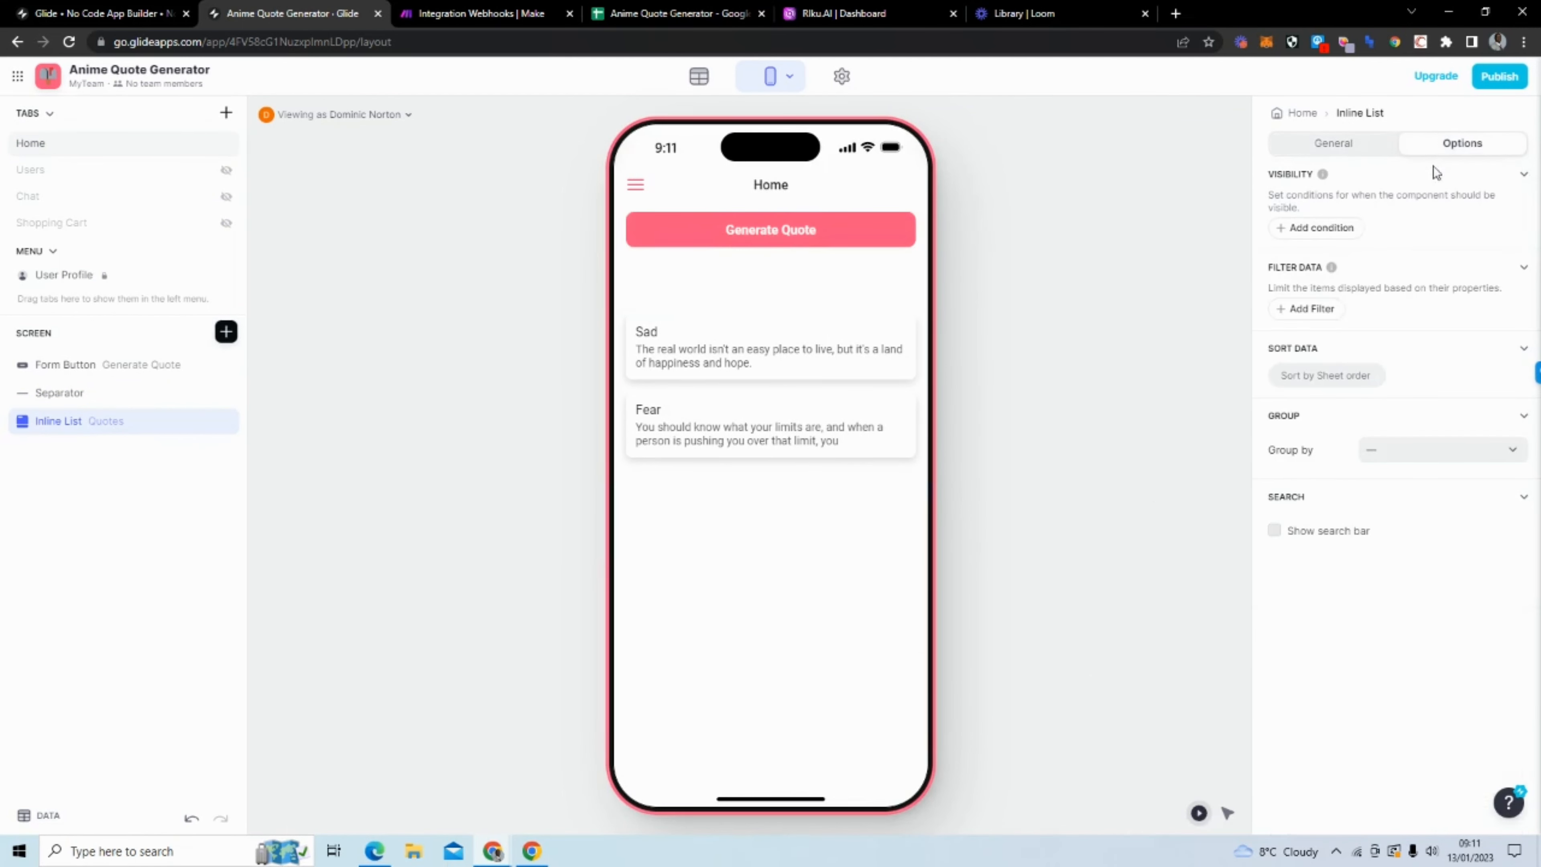
pyautogui.click(1292, 227)
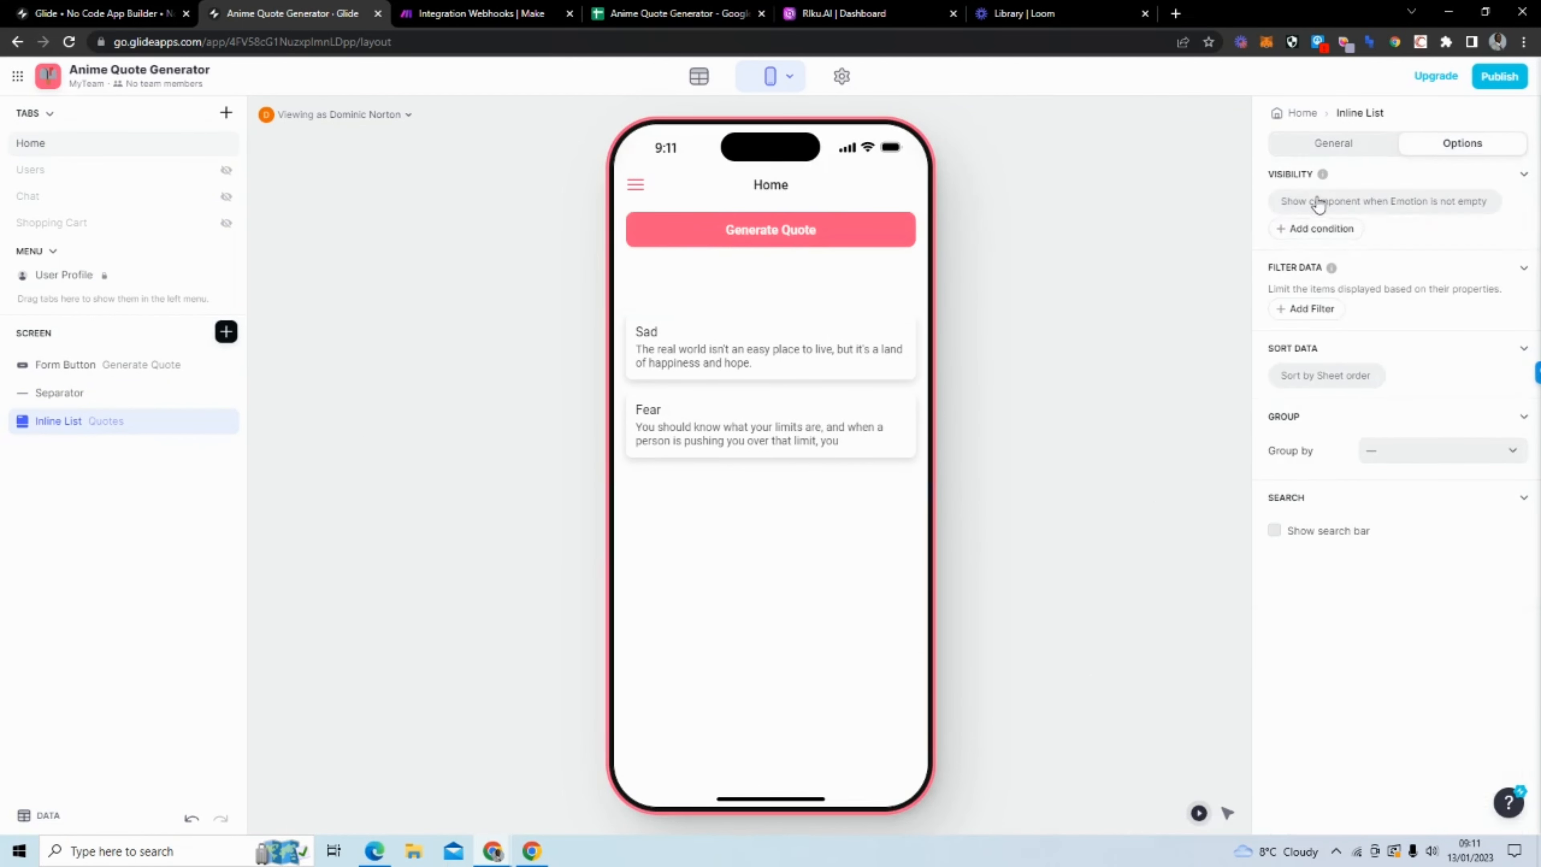
pyautogui.click(1320, 205)
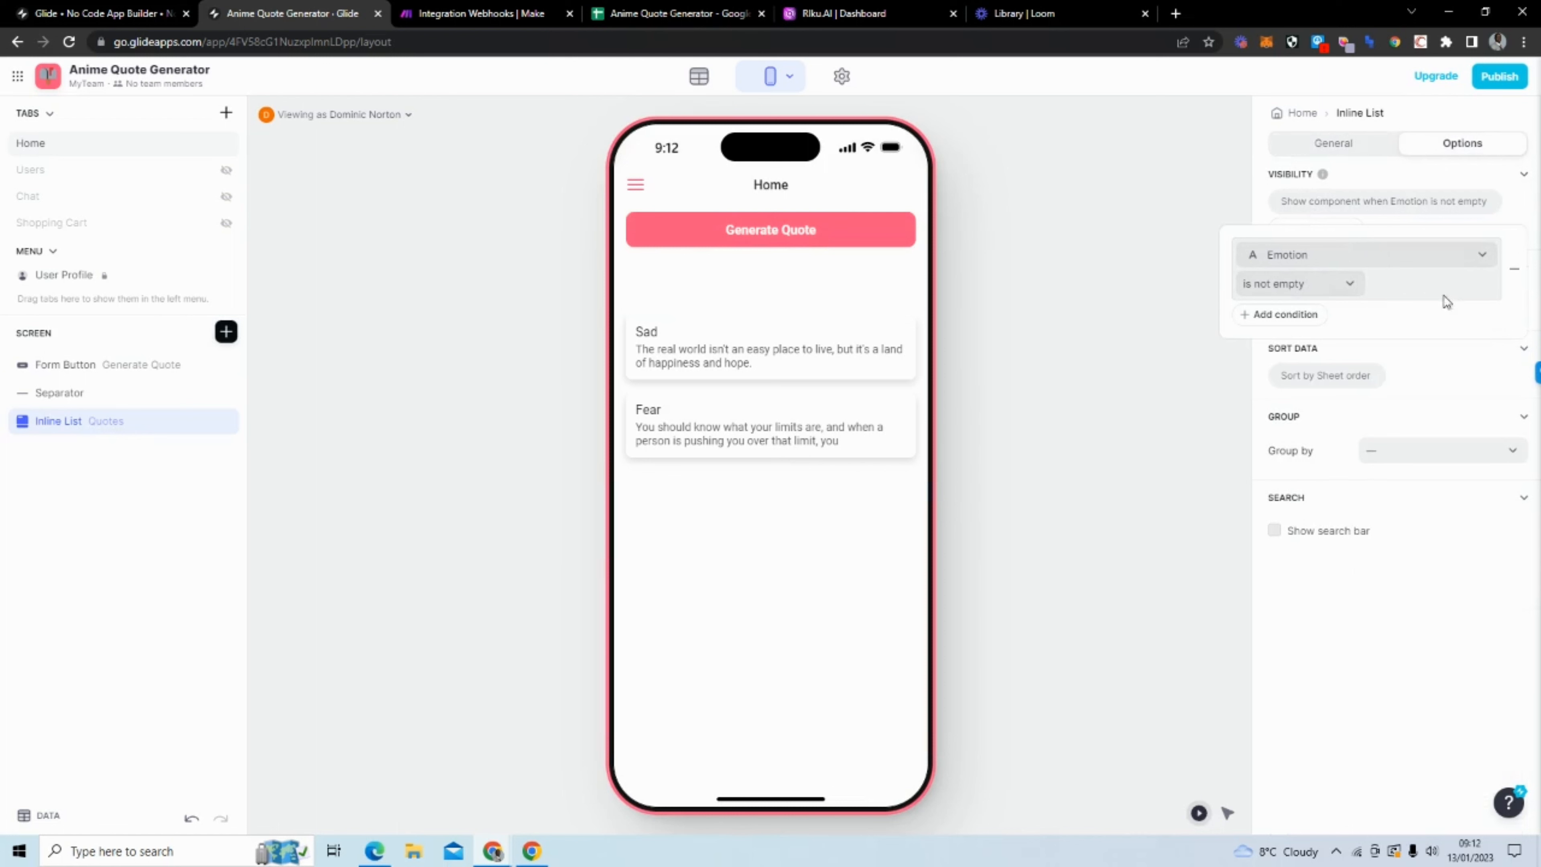
pyautogui.click(1380, 590)
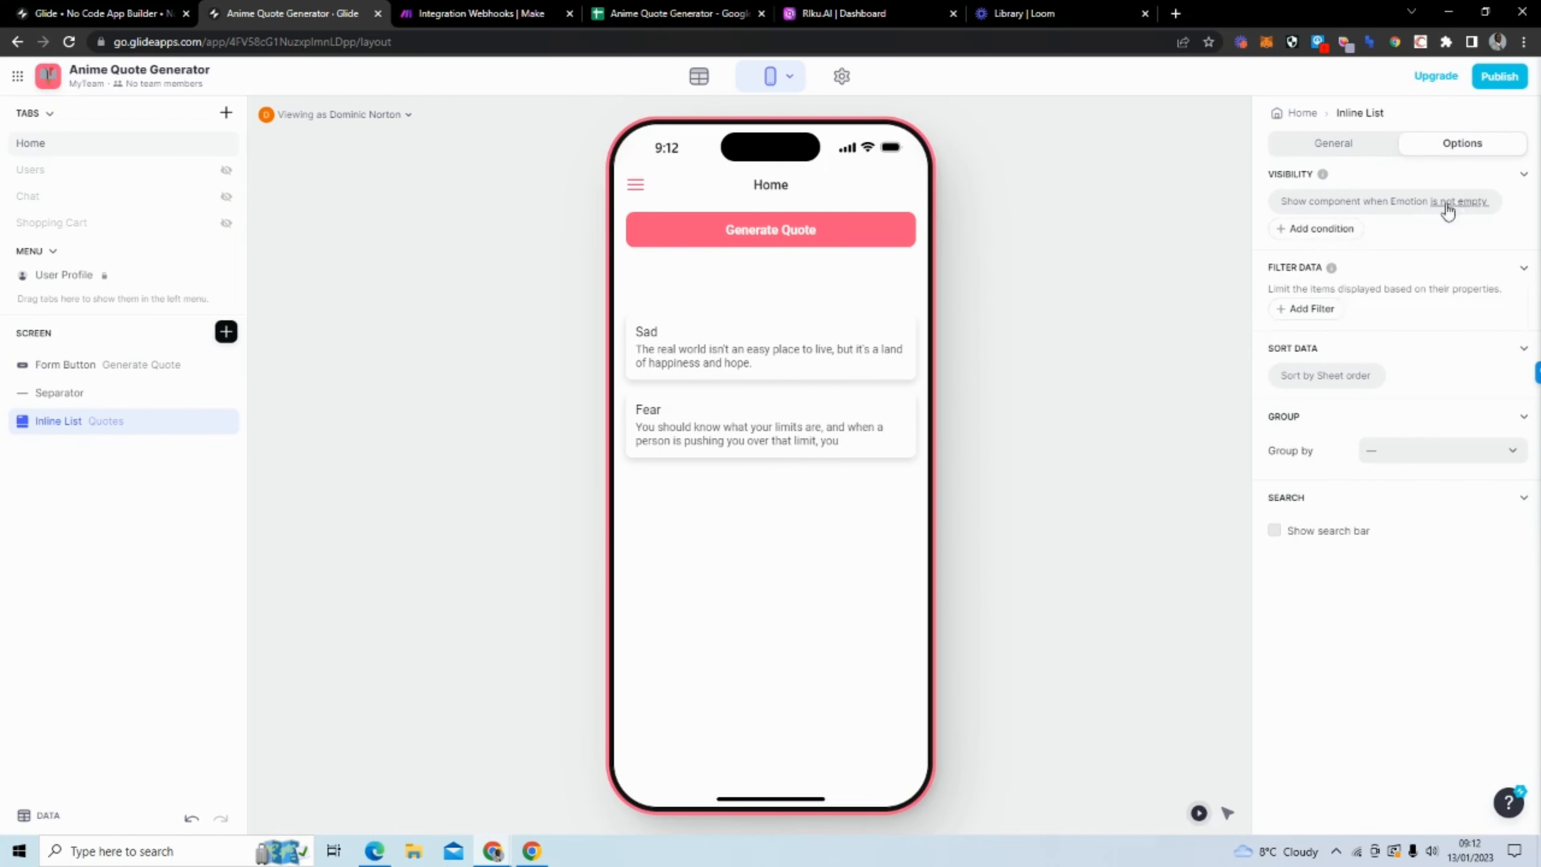
pyautogui.click(1362, 206)
pyautogui.click(1362, 210)
pyautogui.click(1426, 206)
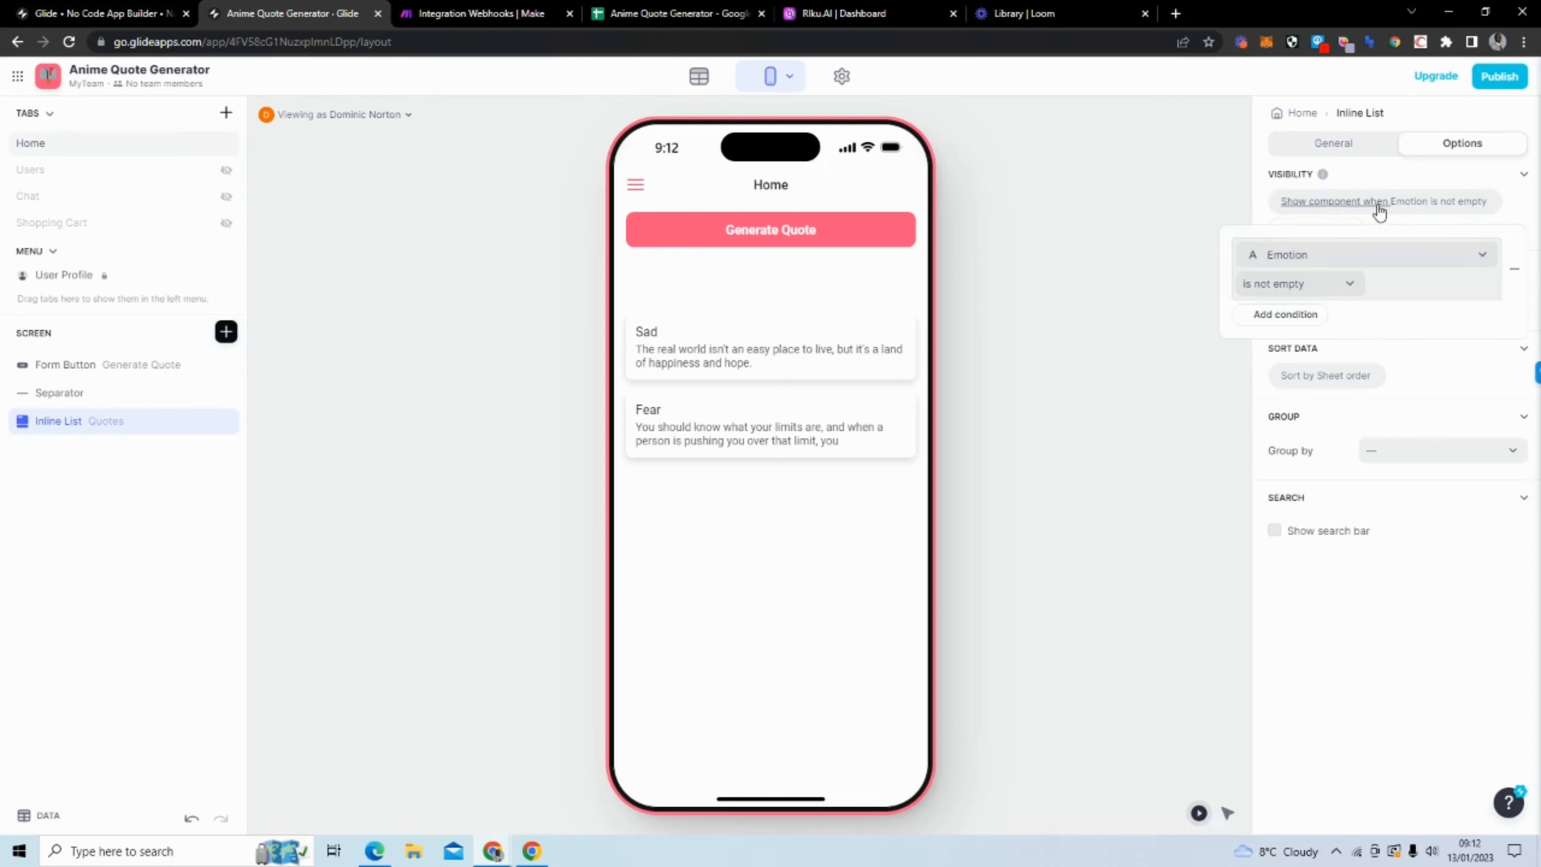
pyautogui.click(1521, 270)
# Remove the inline list's visibility condition and filter its data so that User is signed-in user.
pyautogui.click(1298, 309)
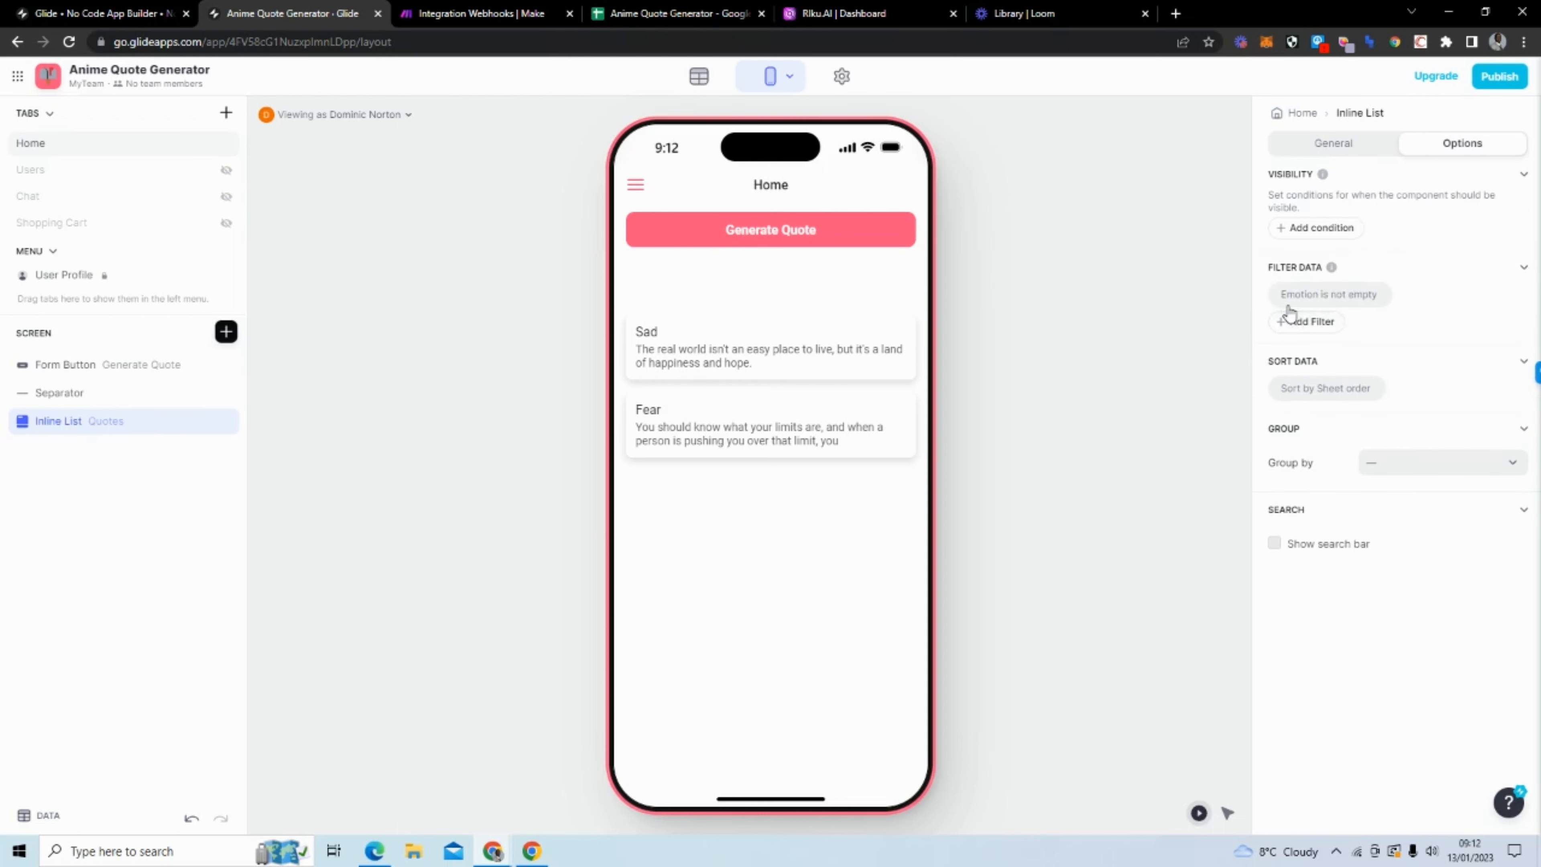
pyautogui.click(1306, 302)
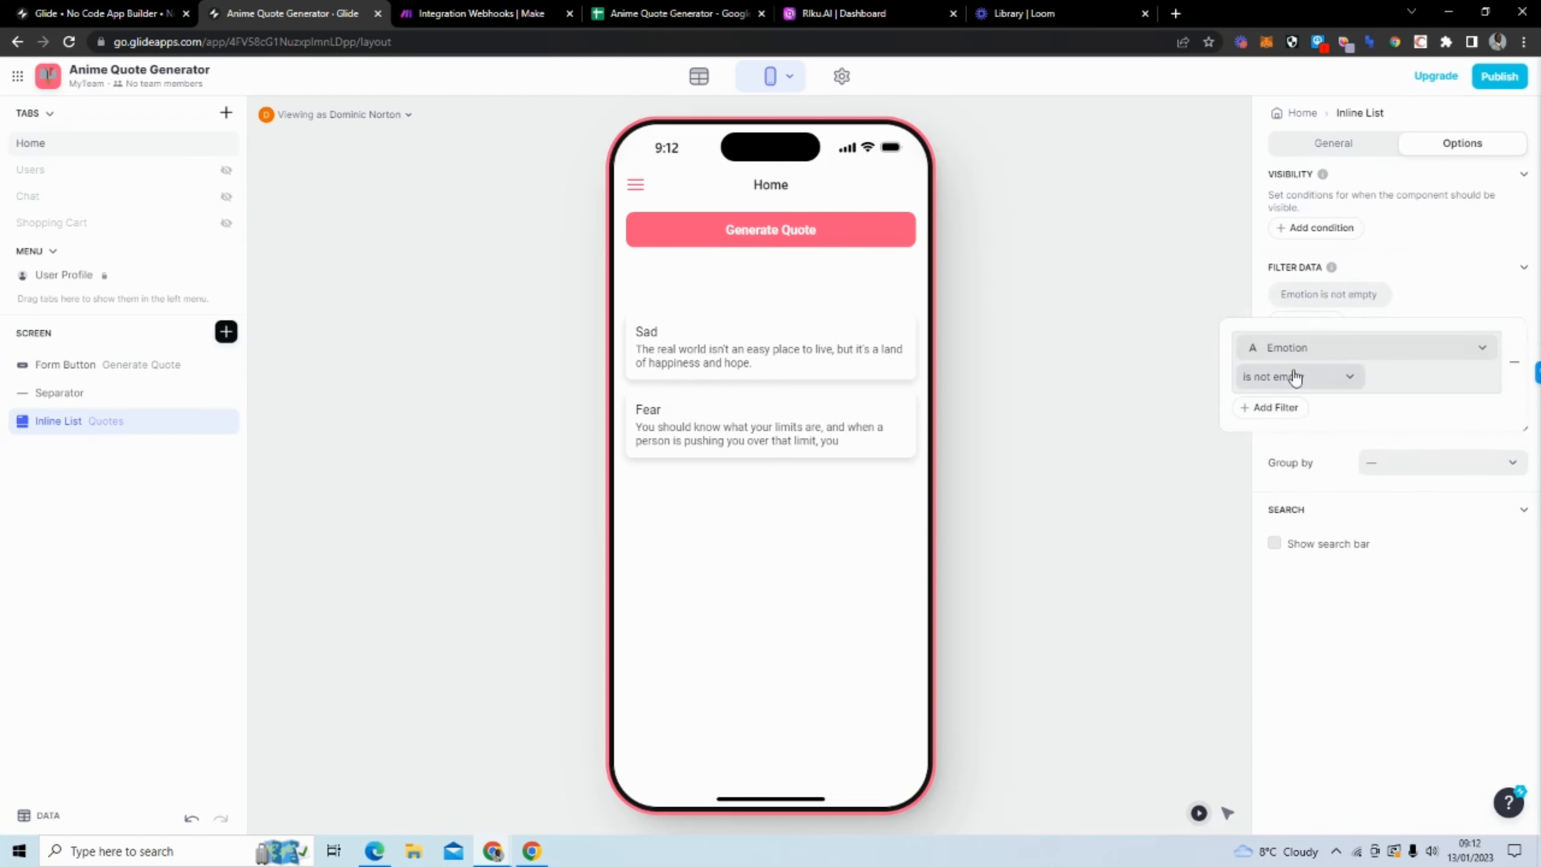
pyautogui.click(1319, 348)
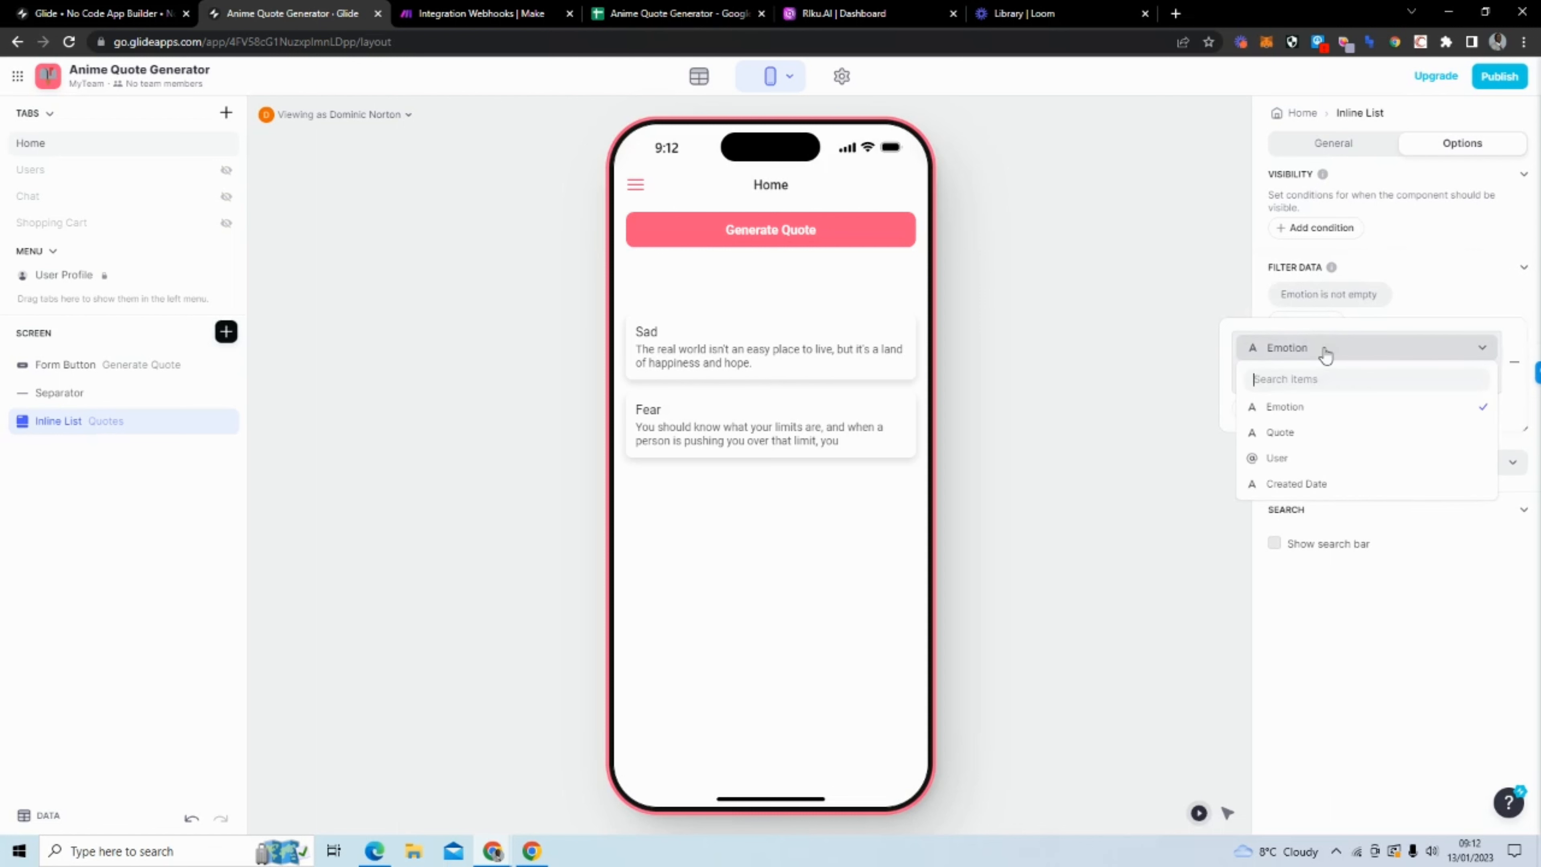
pyautogui.click(1310, 452)
pyautogui.click(1306, 376)
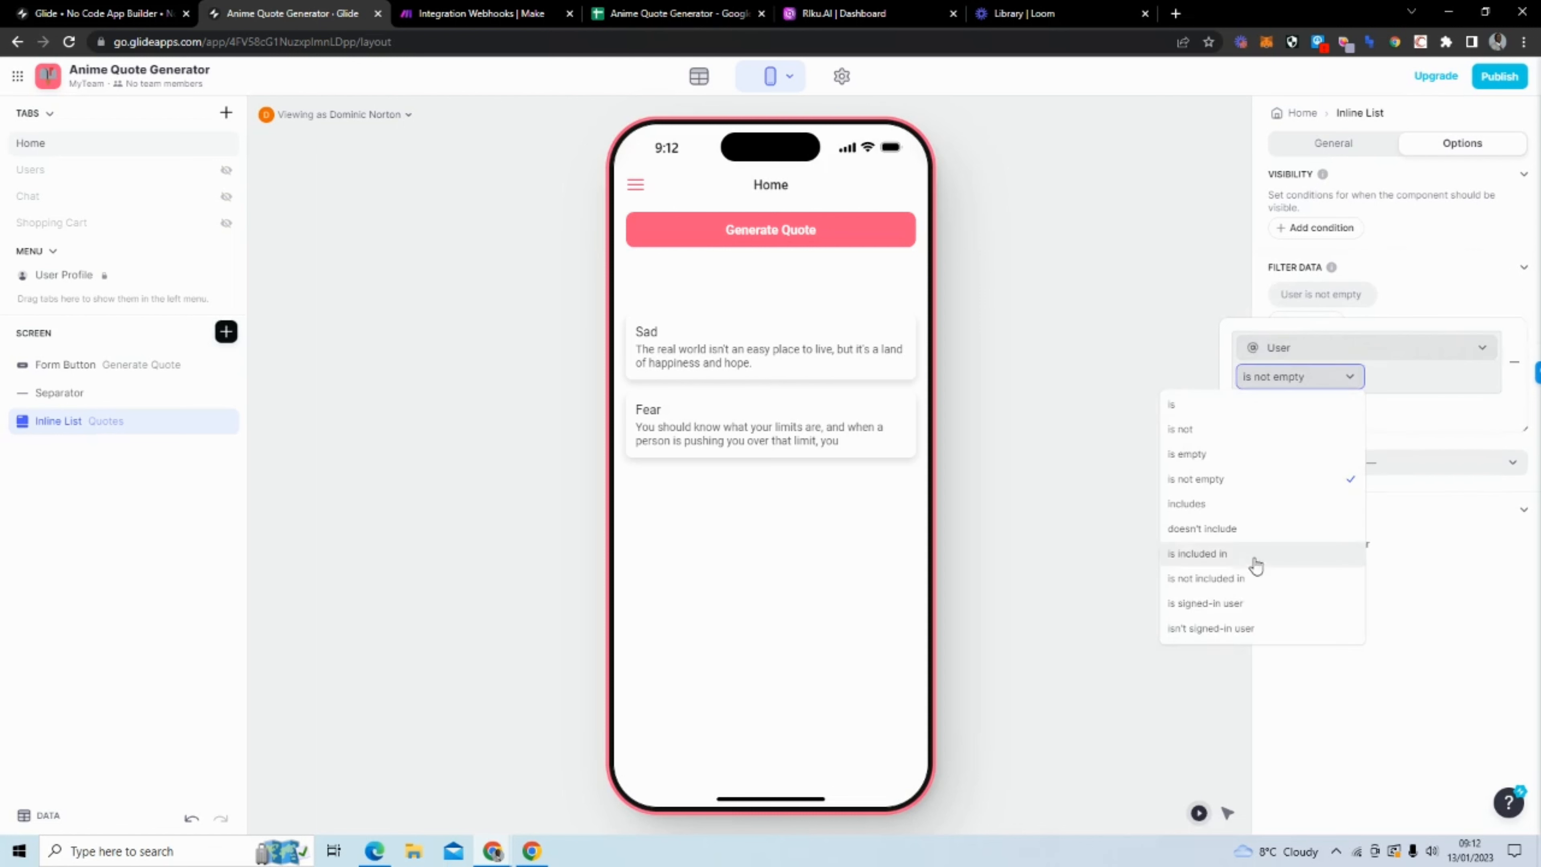
pyautogui.click(1258, 600)
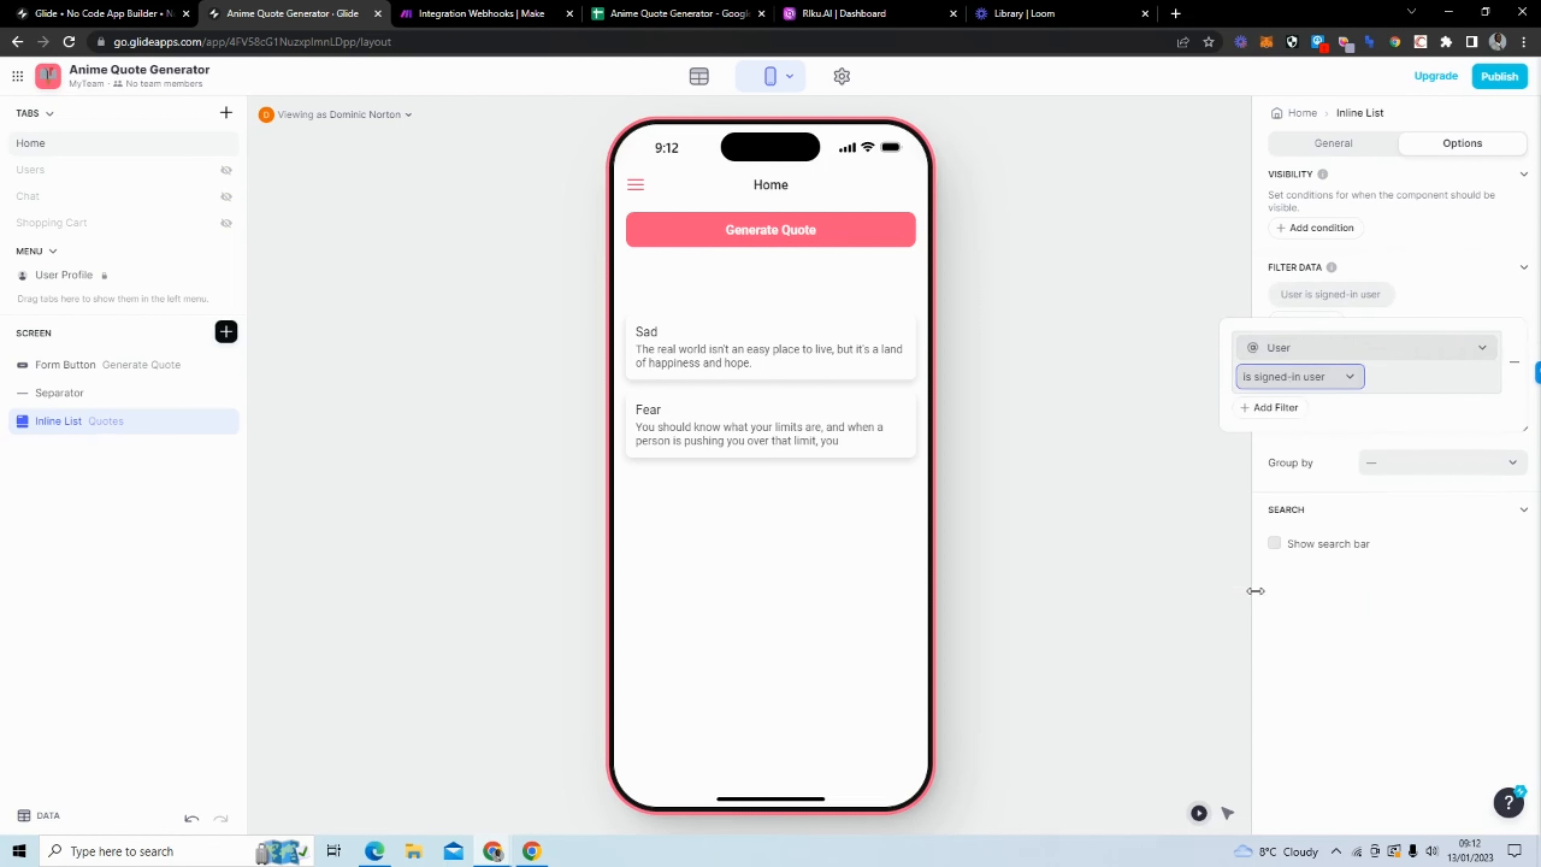
pyautogui.click(1394, 652)
# Add a second data filter to the inline list, joined with And, requiring that Quote is not empty.
pyautogui.click(1304, 321)
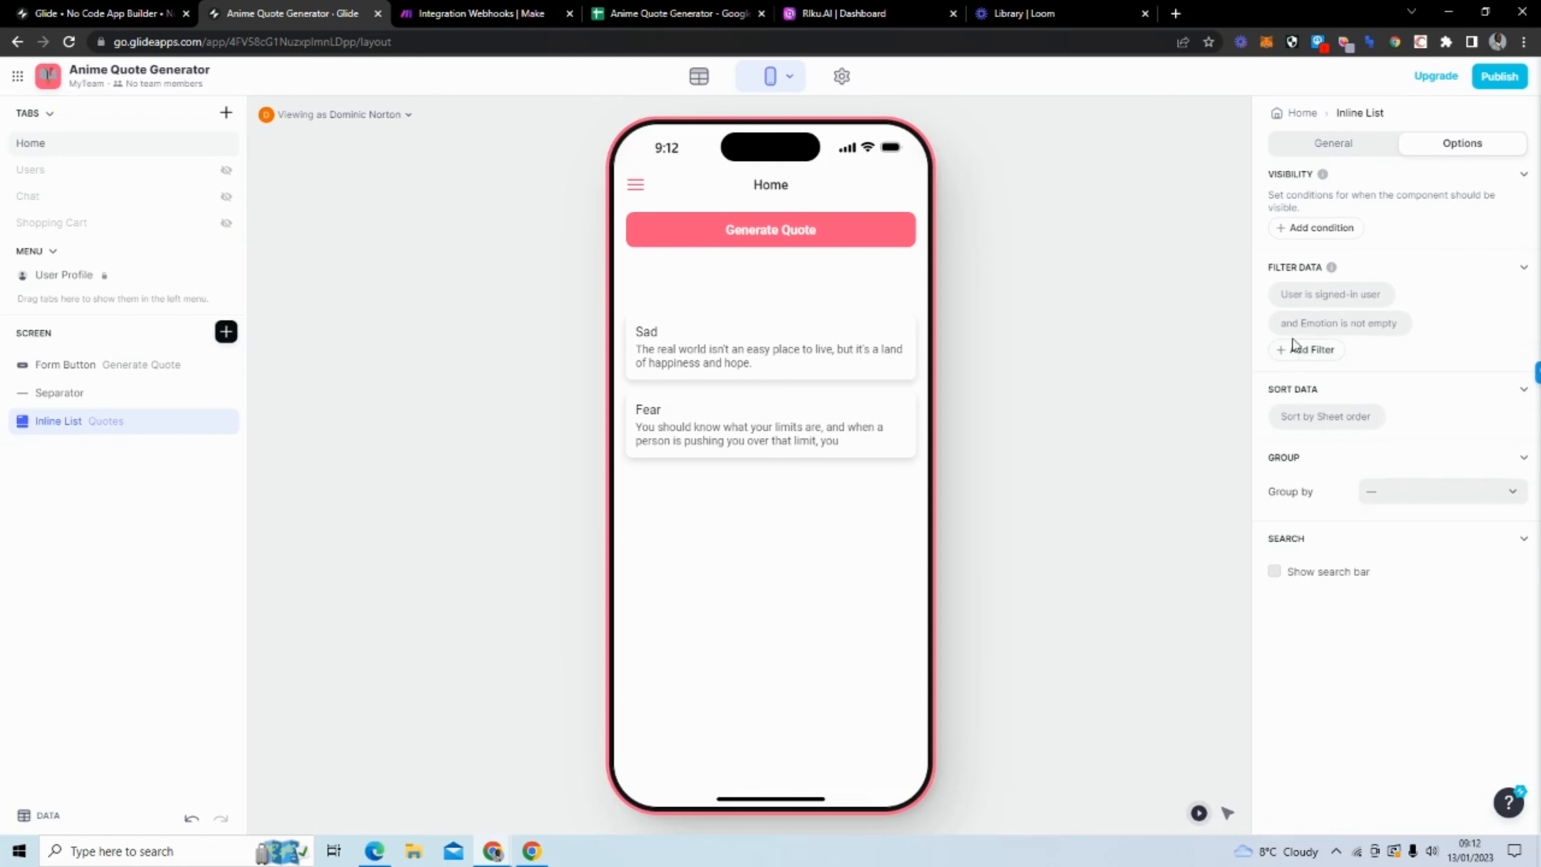
pyautogui.click(1314, 328)
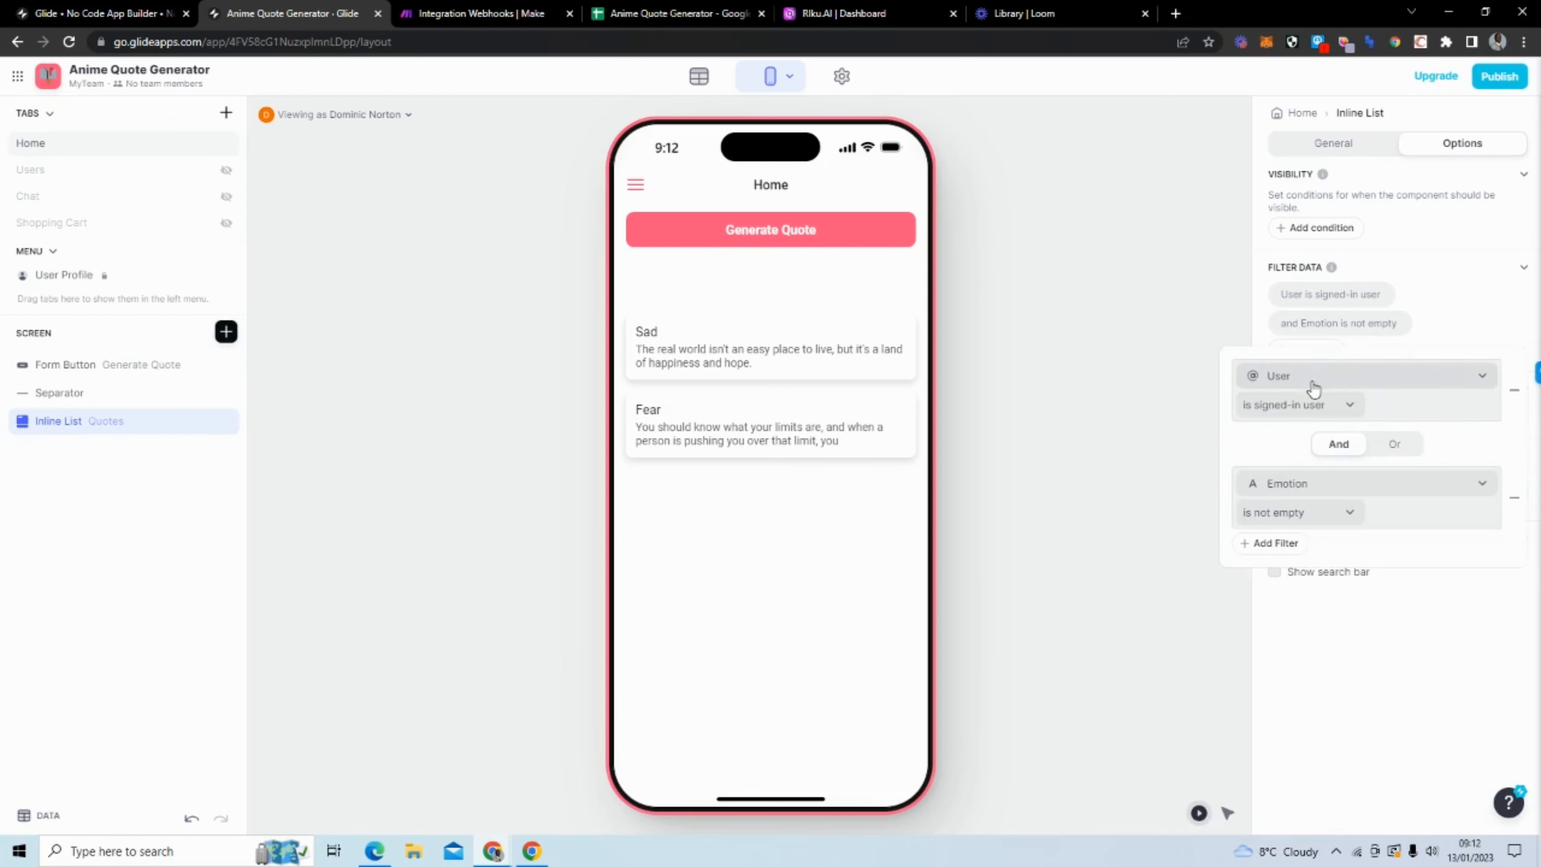
pyautogui.click(1314, 486)
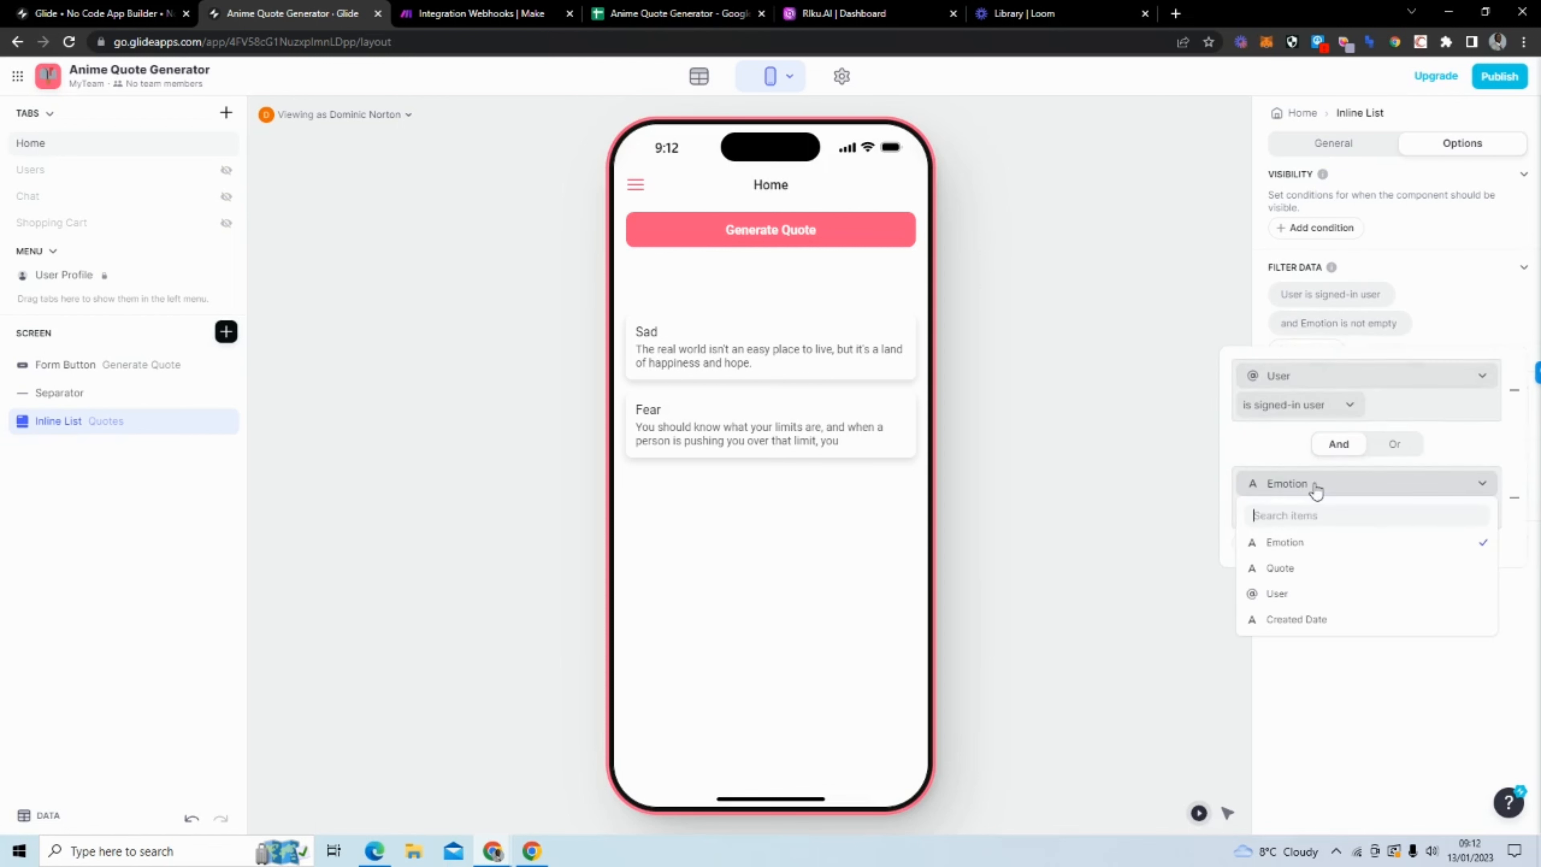
pyautogui.click(1308, 567)
pyautogui.click(1311, 695)
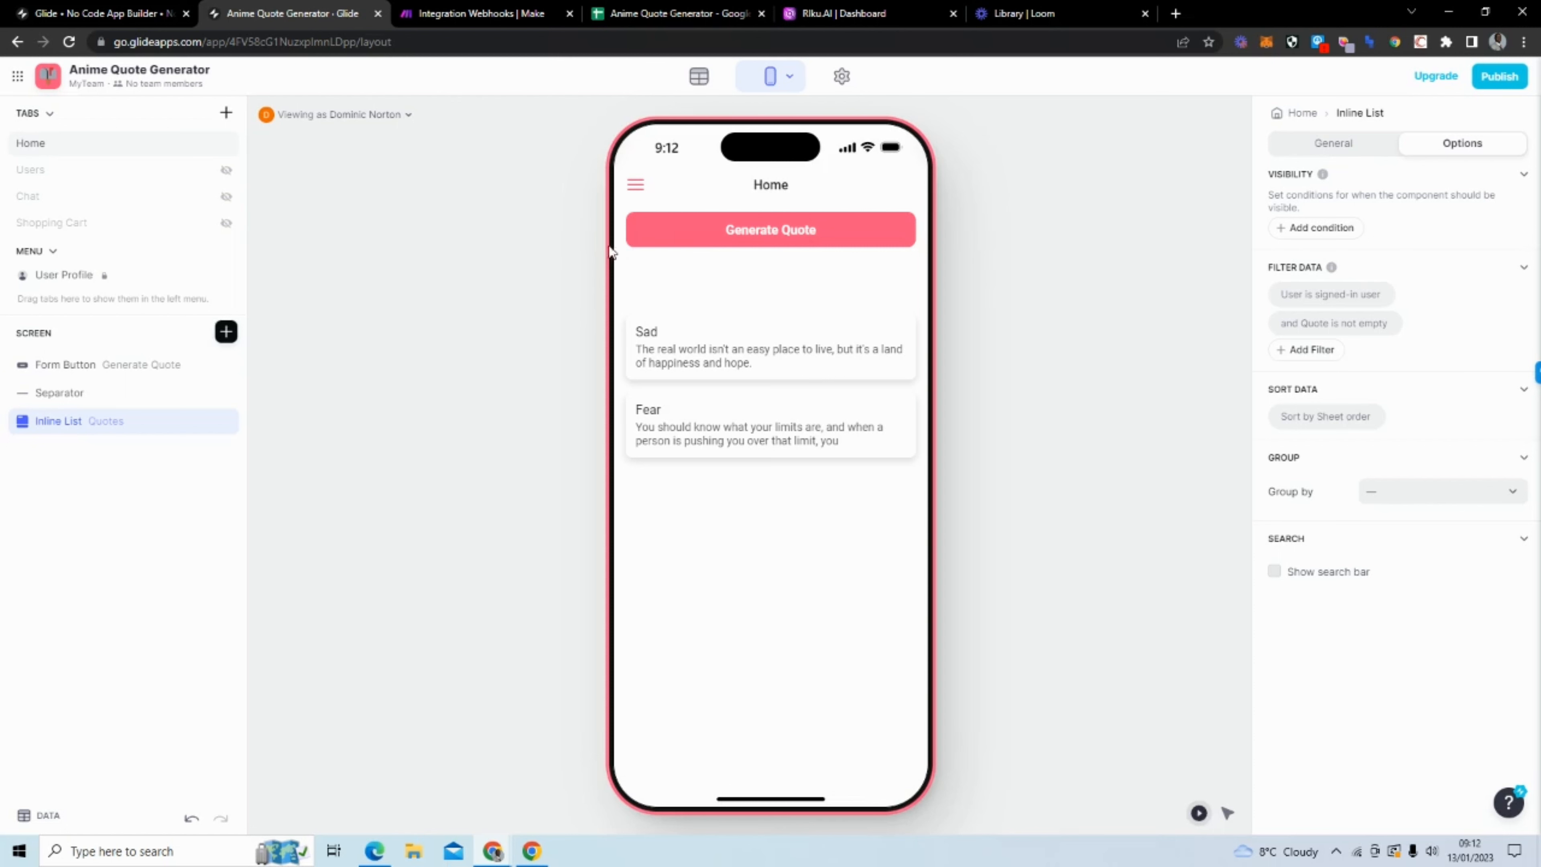
# Open the quote form and cancel it, and save the Integration Webhooks scenario in Make.
pyautogui.click(649, 235)
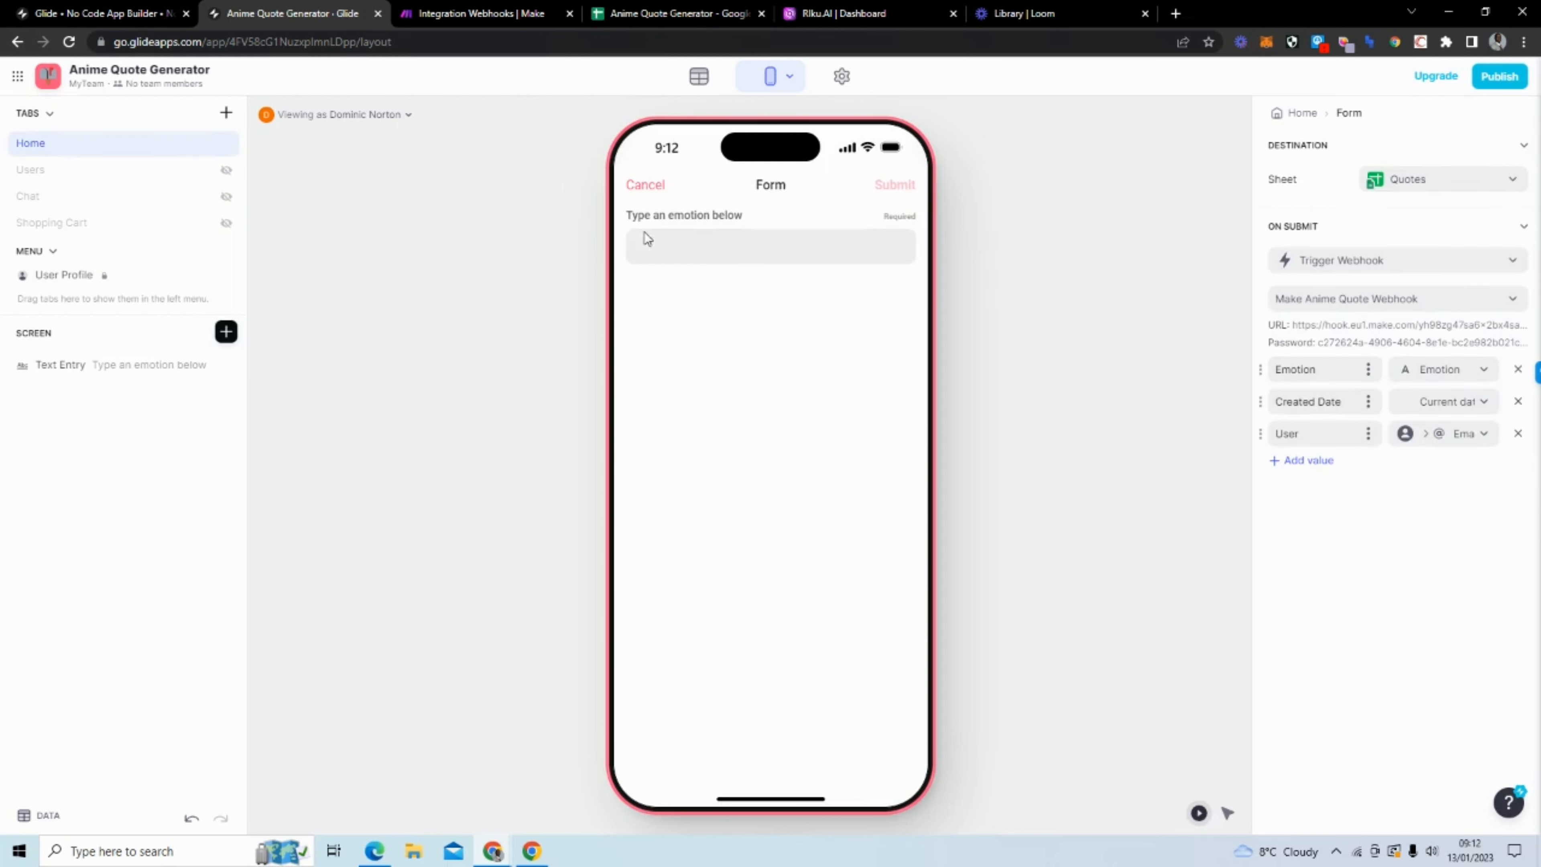
pyautogui.click(646, 190)
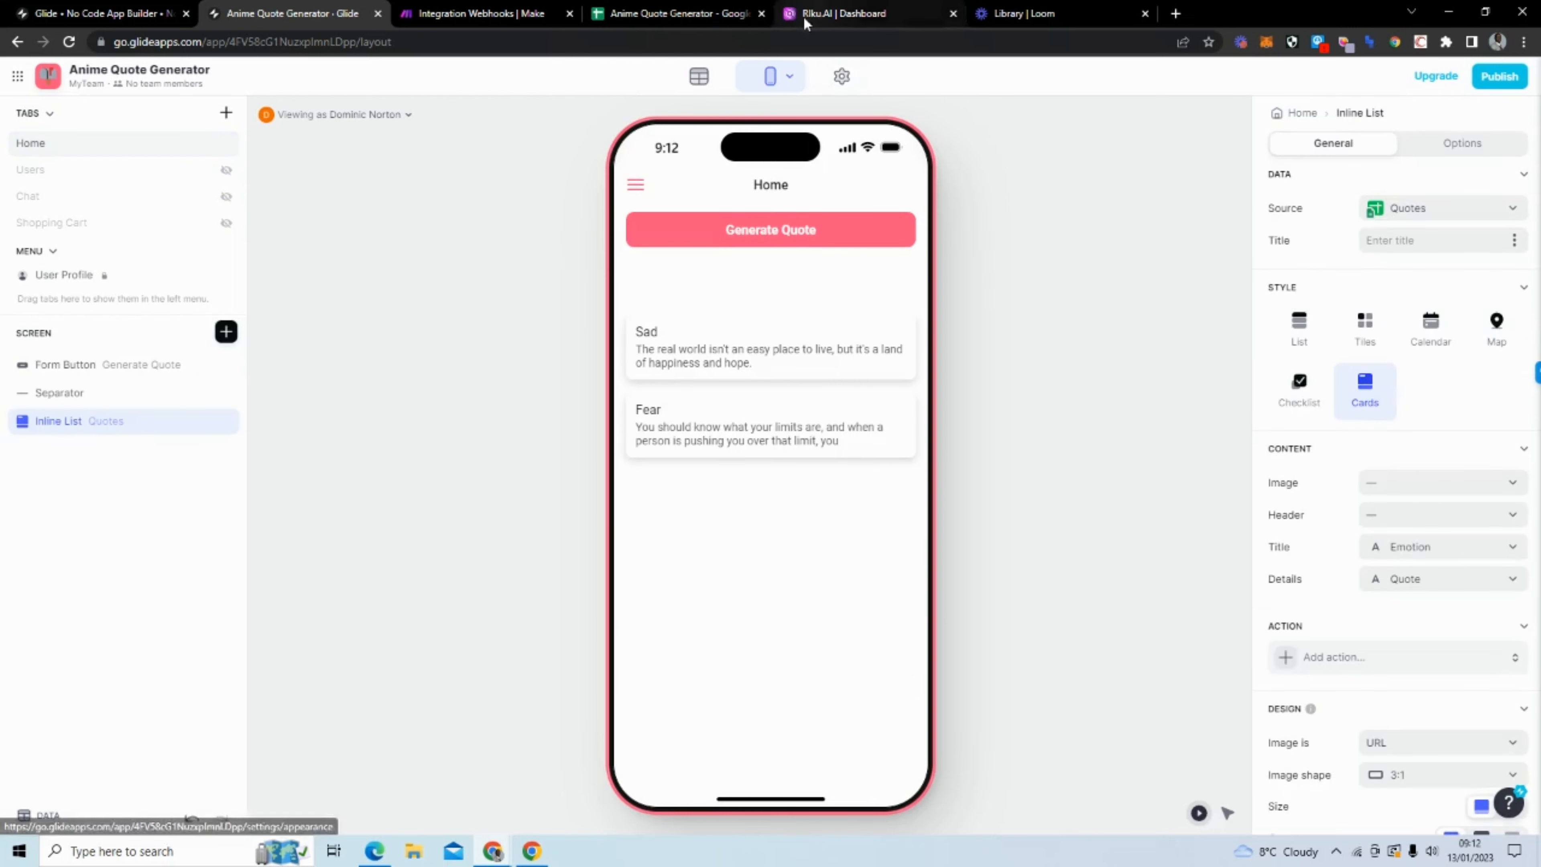
pyautogui.click(500, 18)
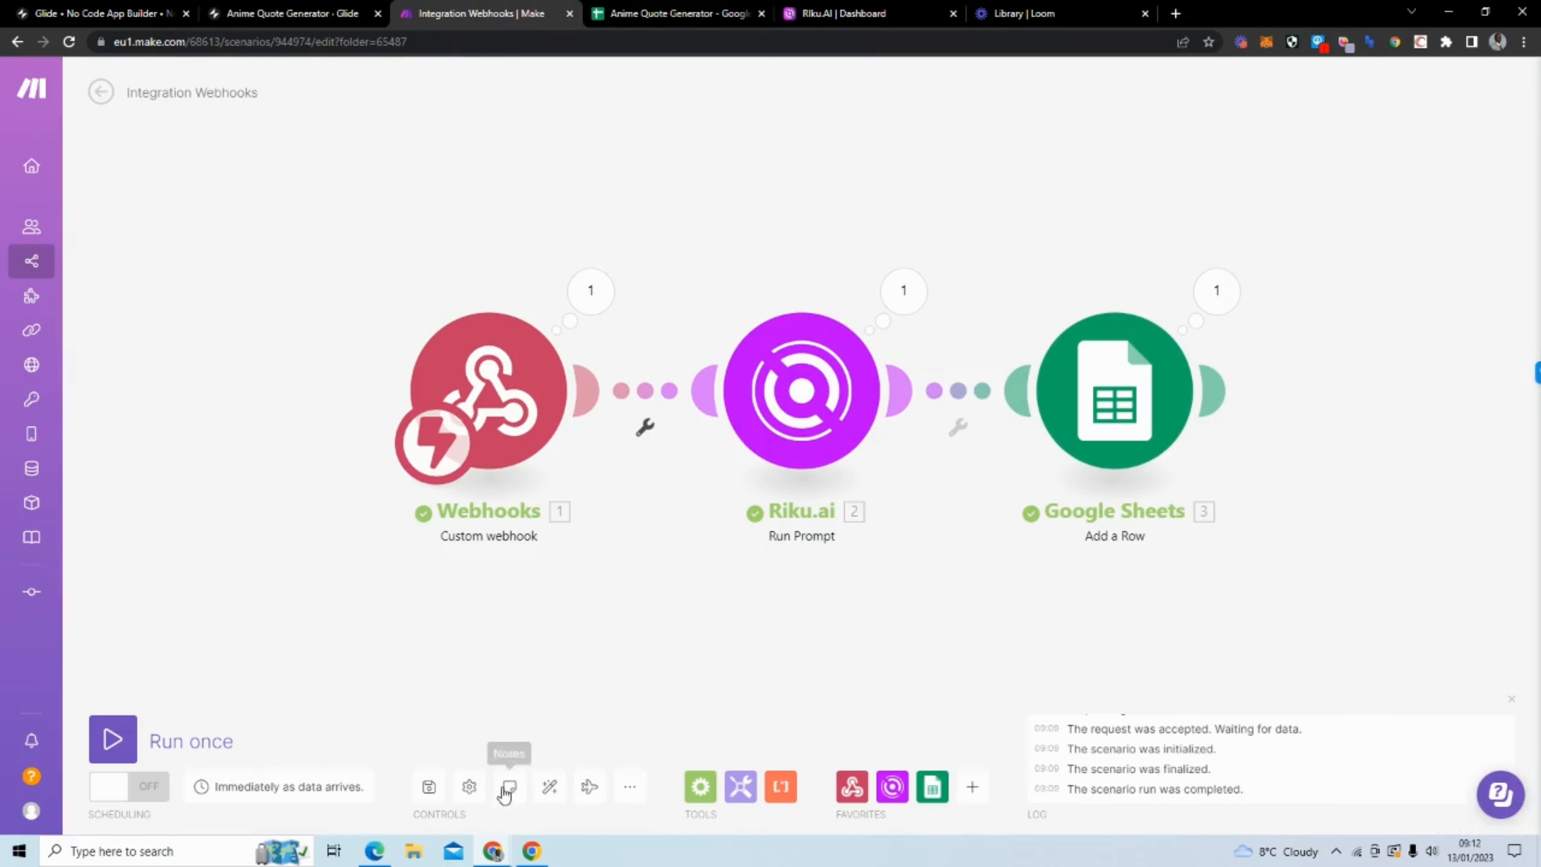
pyautogui.click(429, 787)
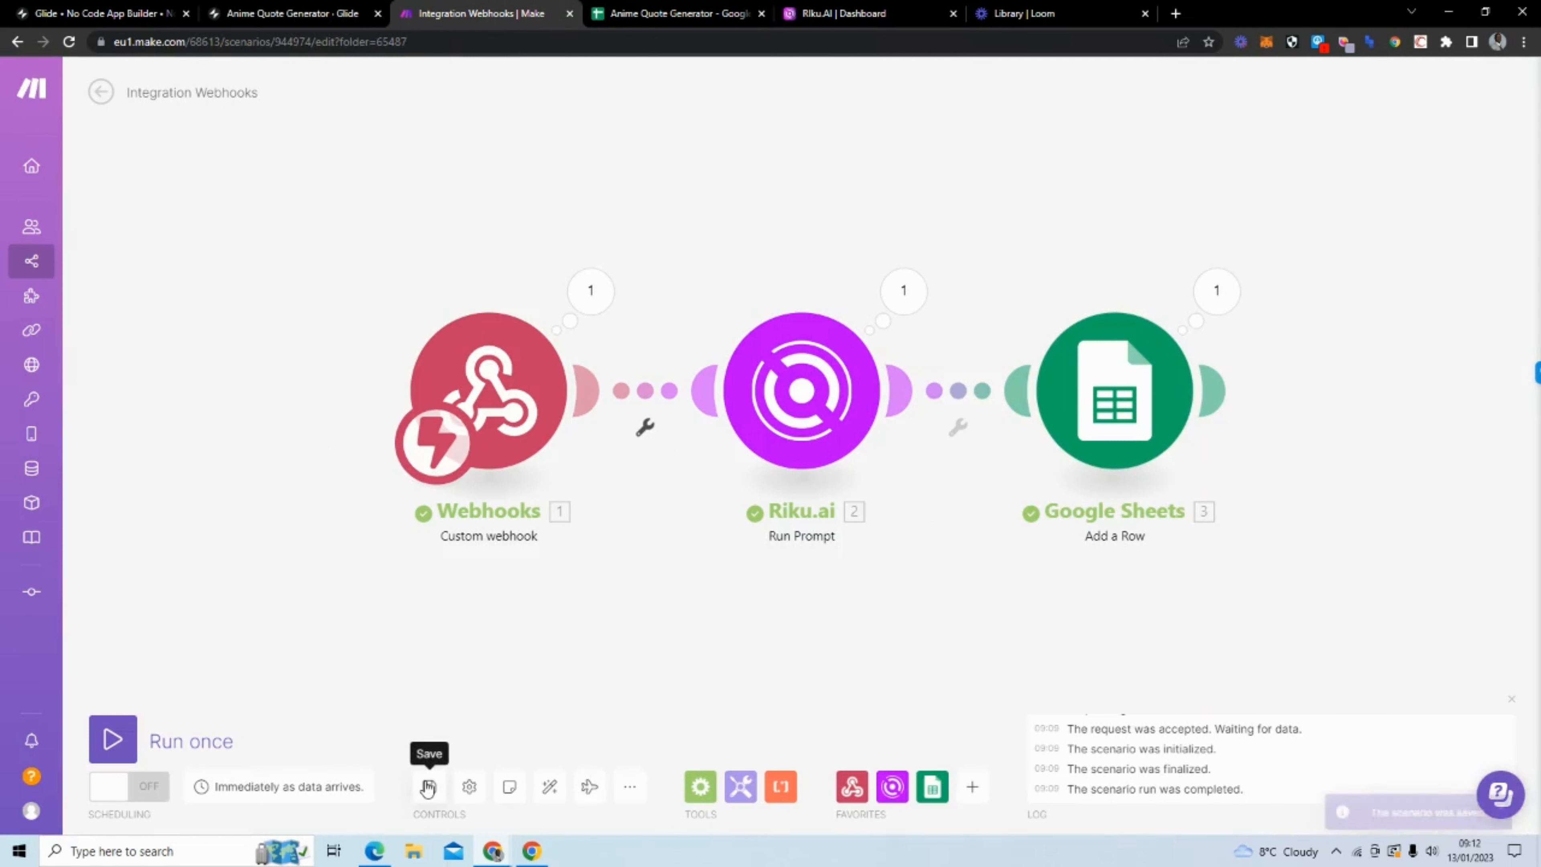
# Rename the Make scenario to Anime Quote Generator, save it and leave the scenario editor.
pyautogui.click(247, 91)
pyautogui.moveTo(247, 91); pyautogui.dragTo(129, 92)
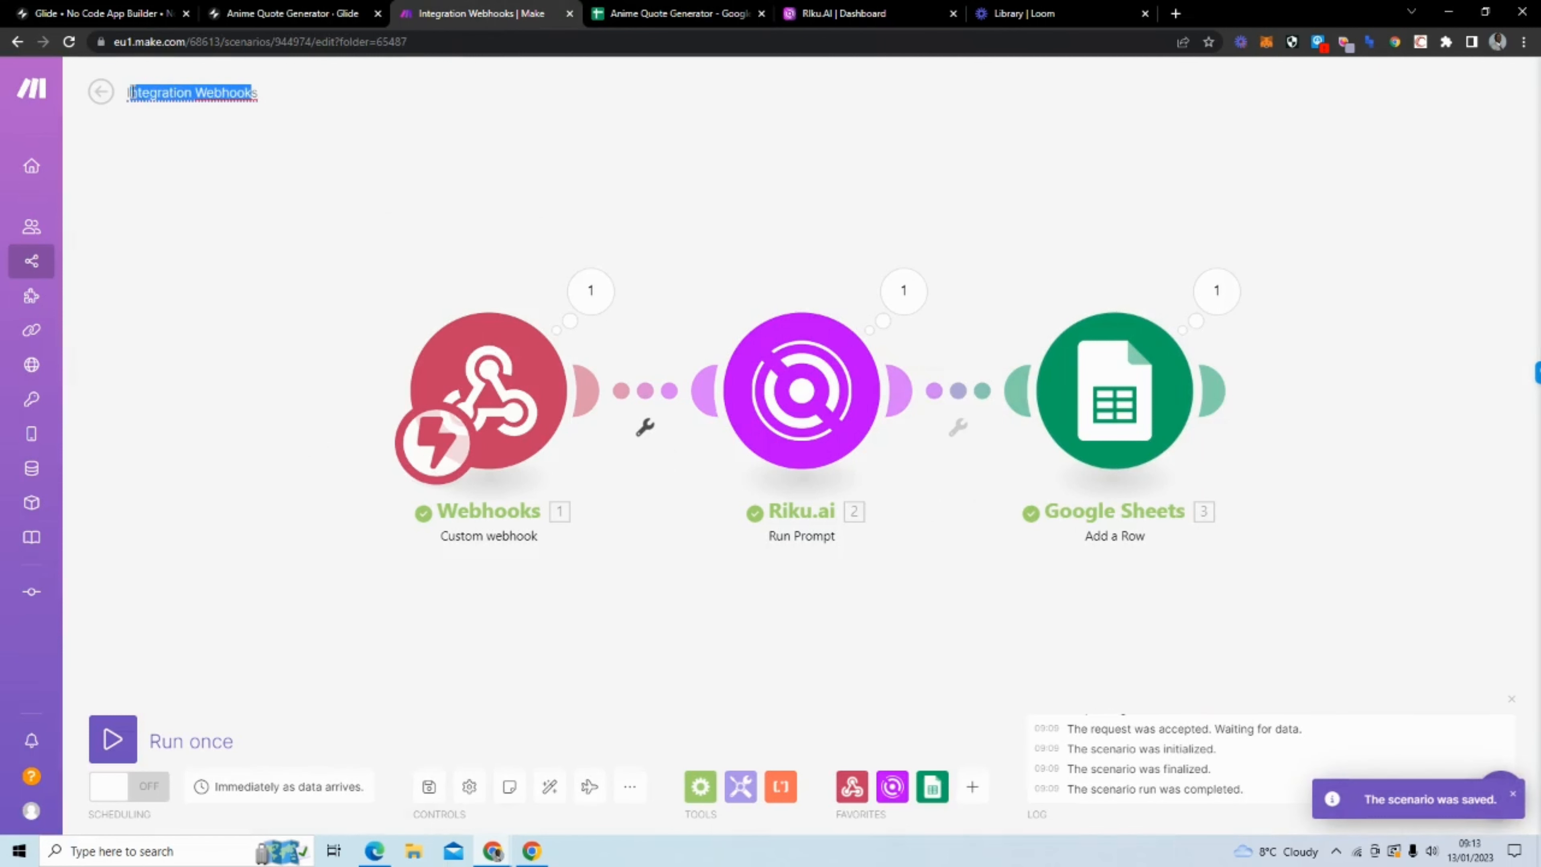
pyautogui.press('BackSpace')
pyautogui.write('As')
pyautogui.press('BackSpace')
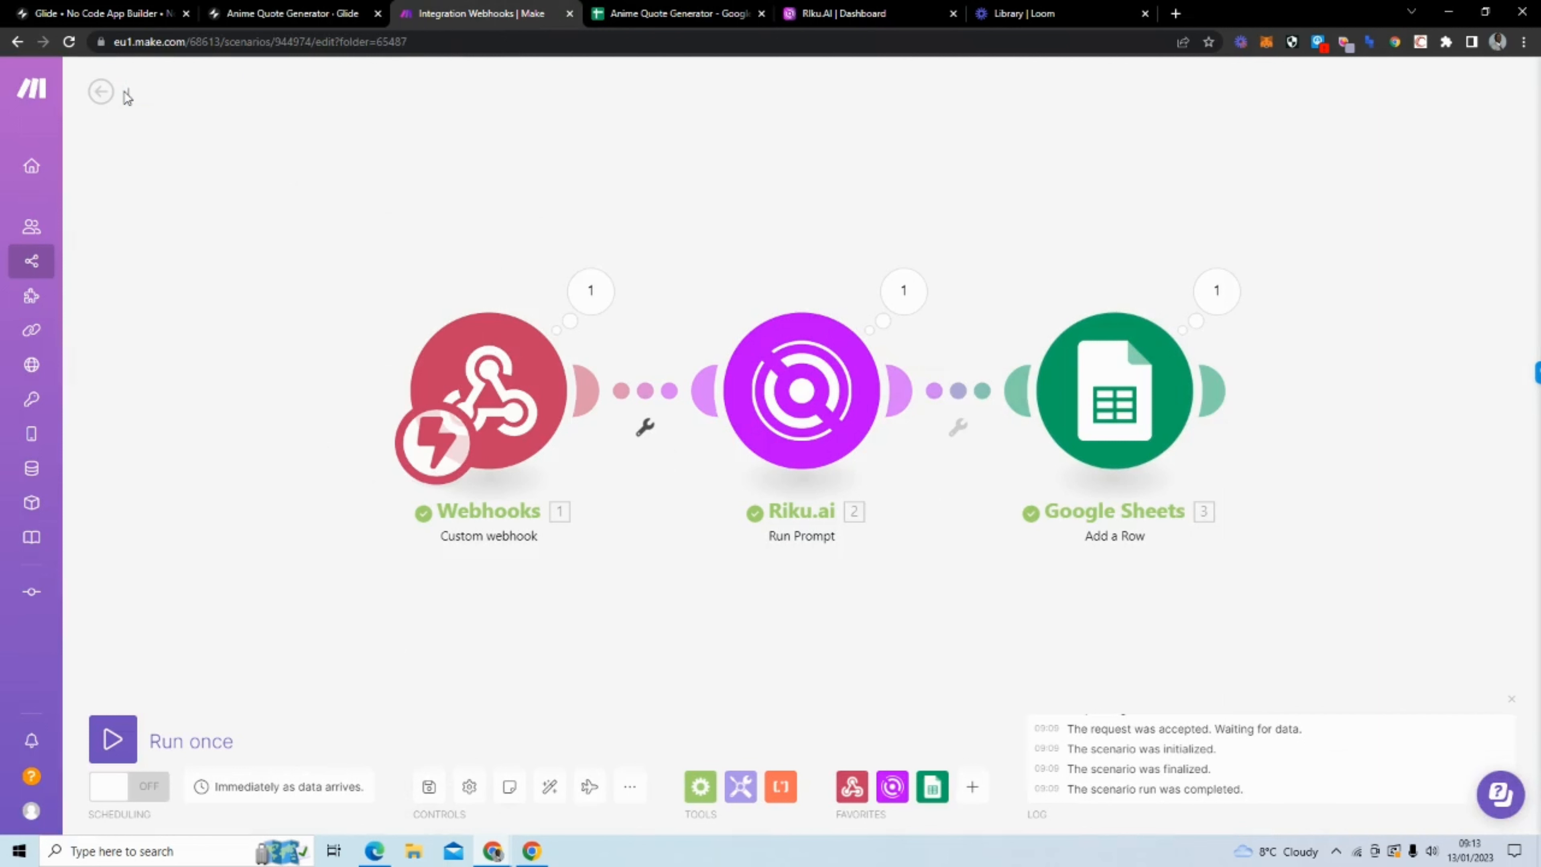
pyautogui.write('nime Quote Generator')
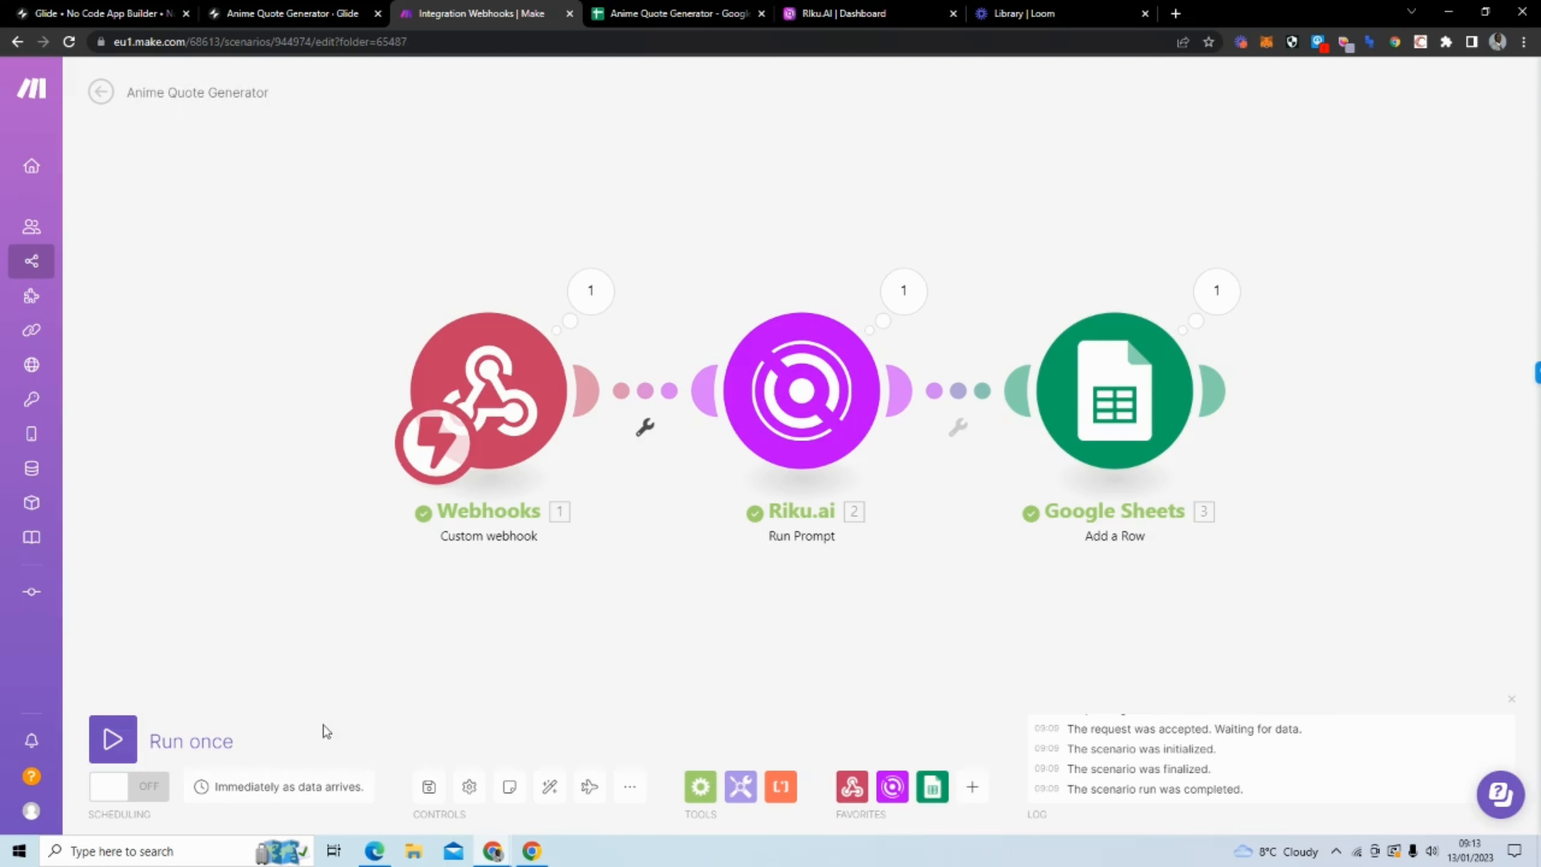
pyautogui.click(429, 787)
pyautogui.click(108, 88)
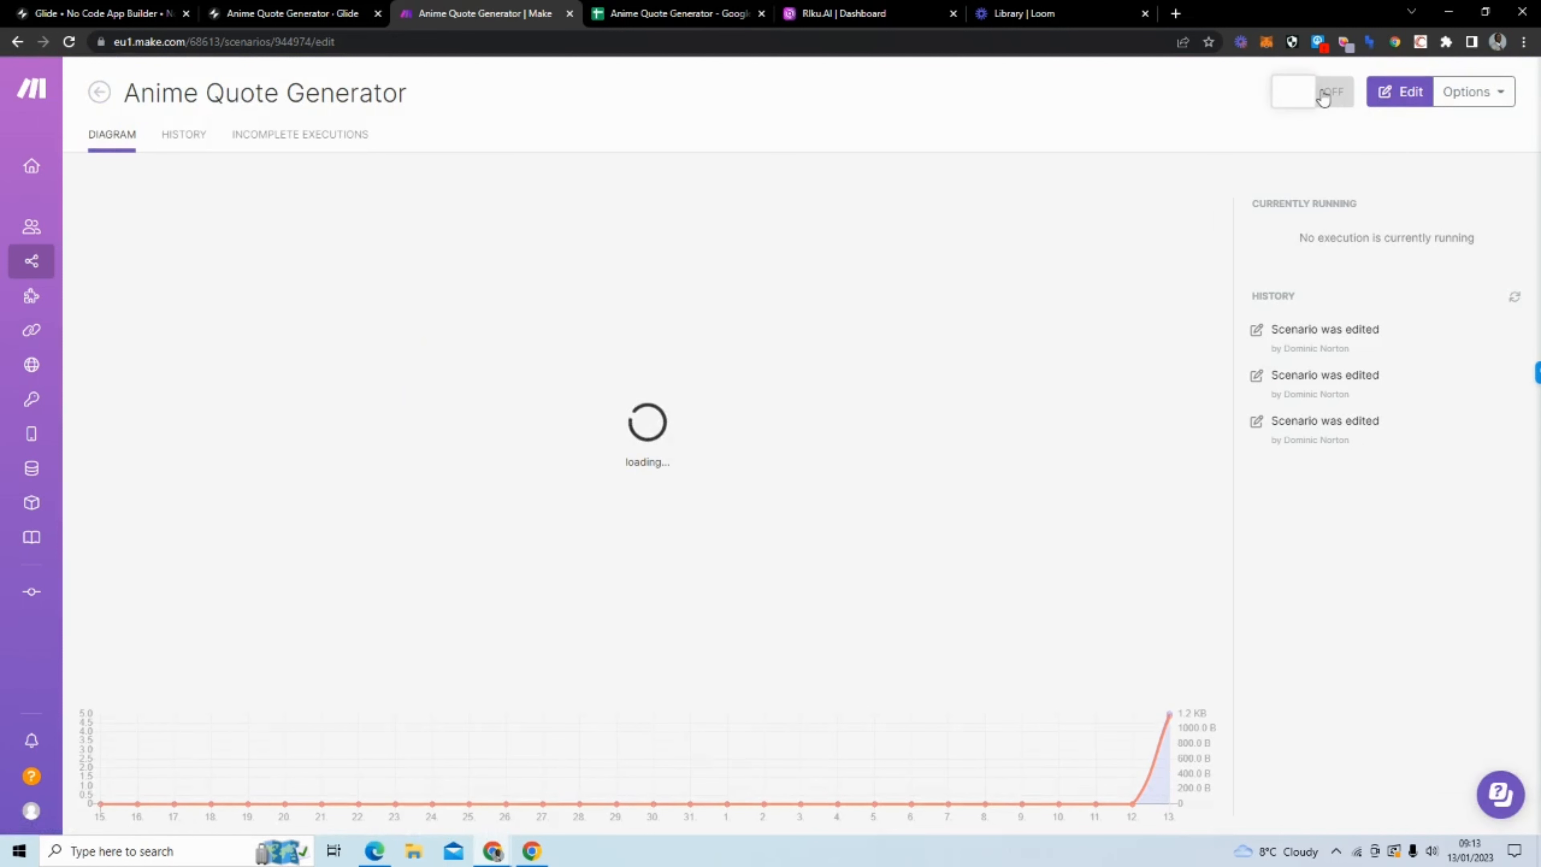
# Review the Anime Quote Generator scenario in its editor and overview, and return to the Glide app.
pyautogui.click(1396, 92)
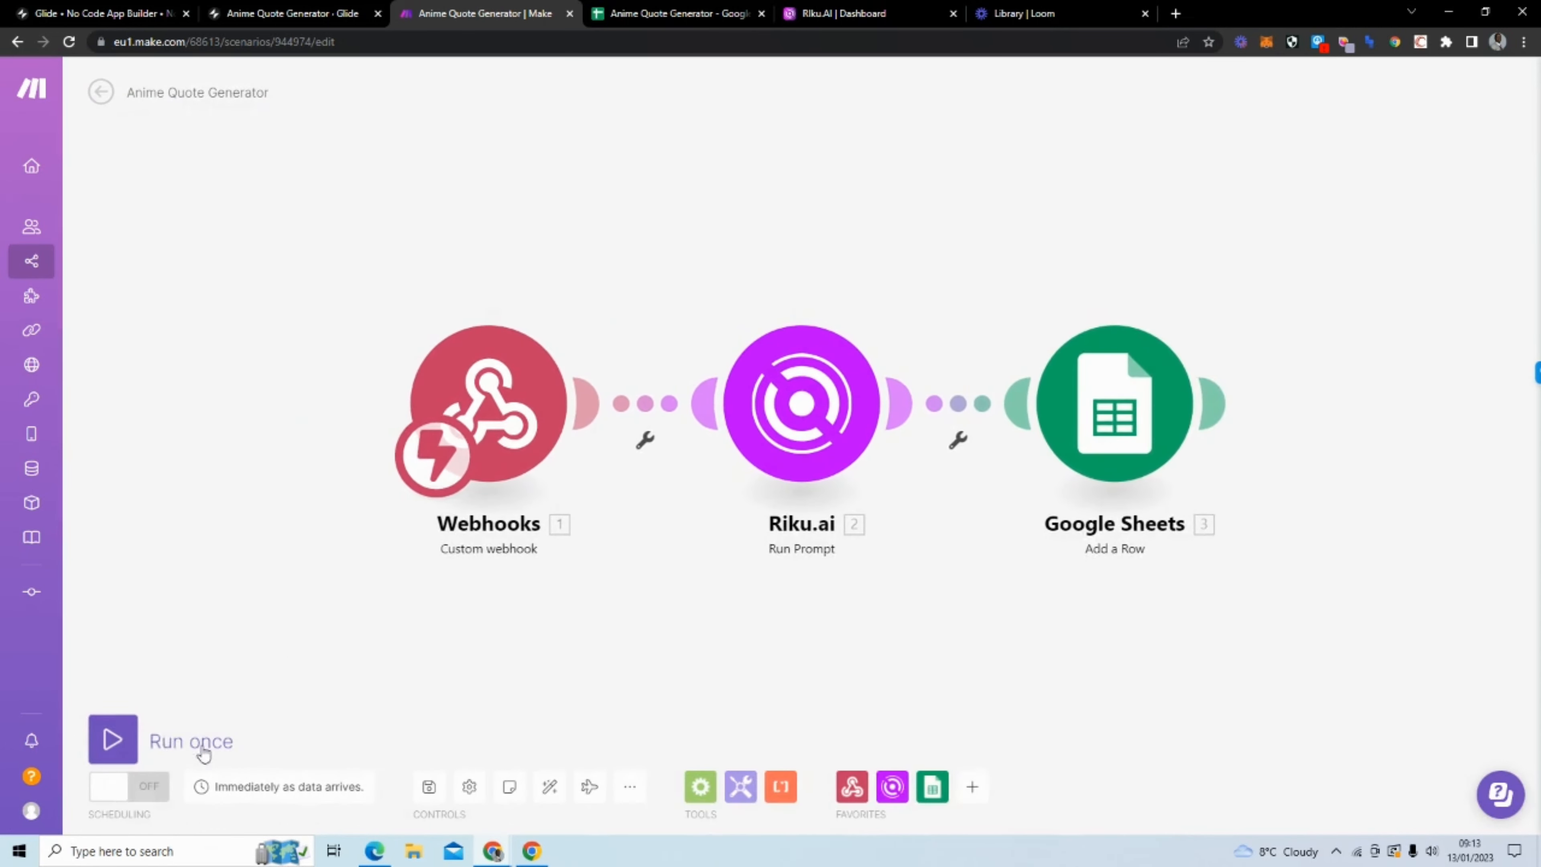
pyautogui.click(102, 91)
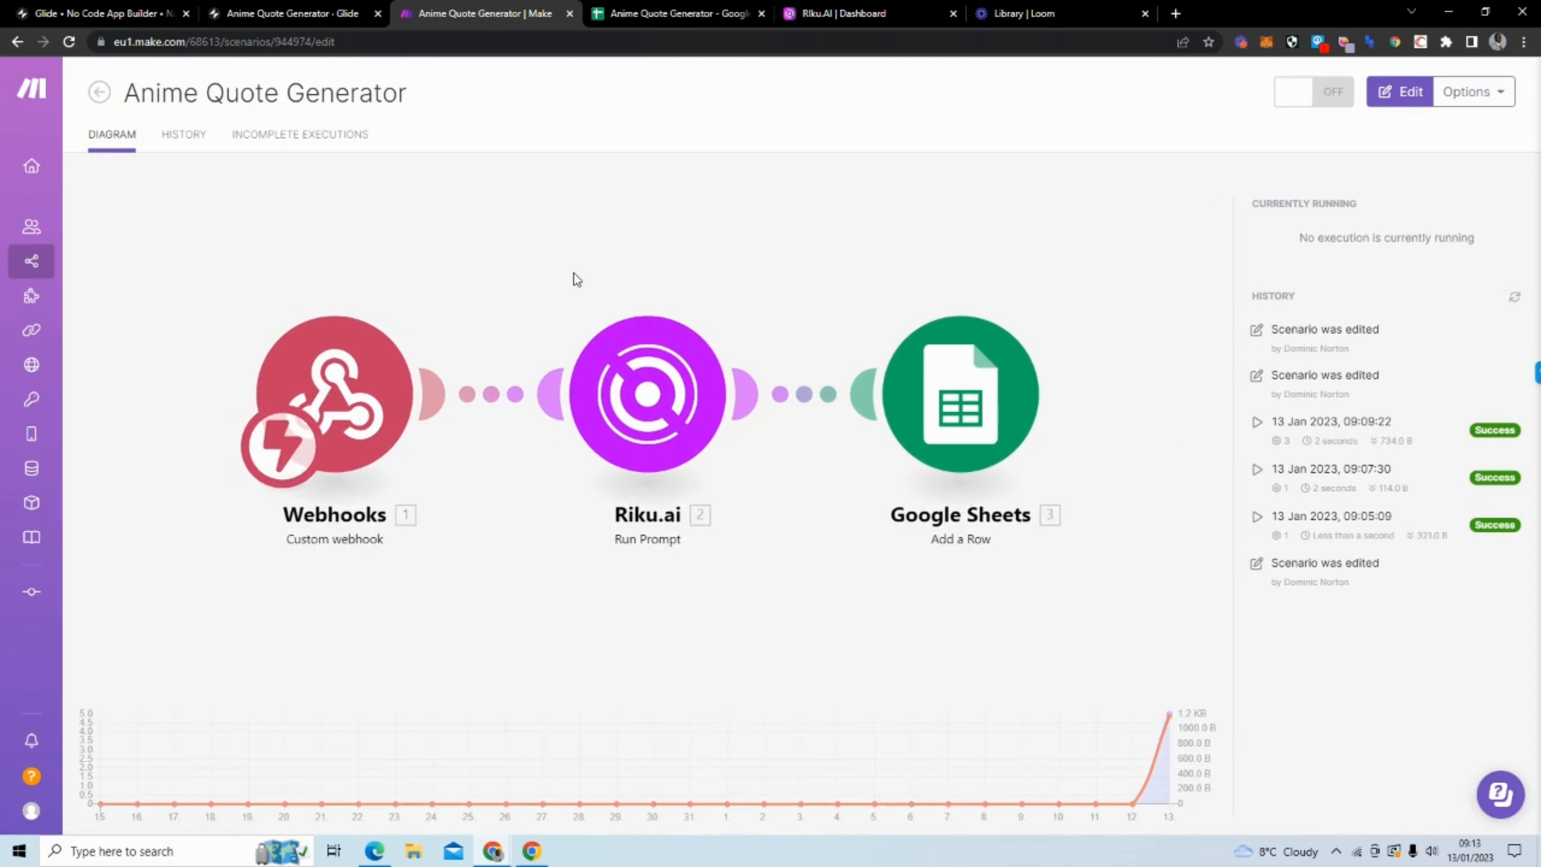
pyautogui.click(290, 13)
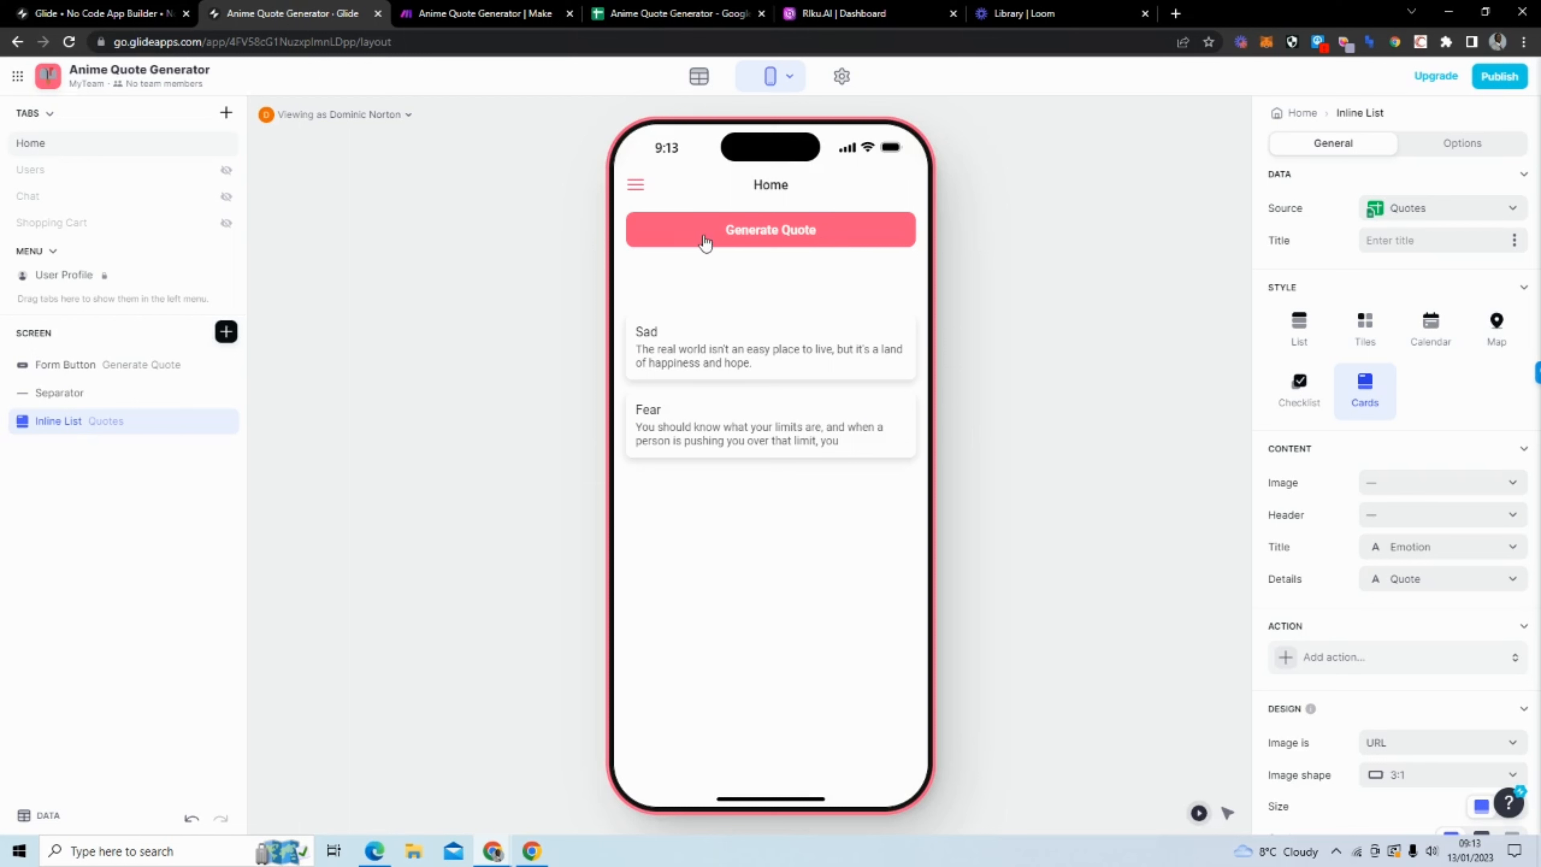